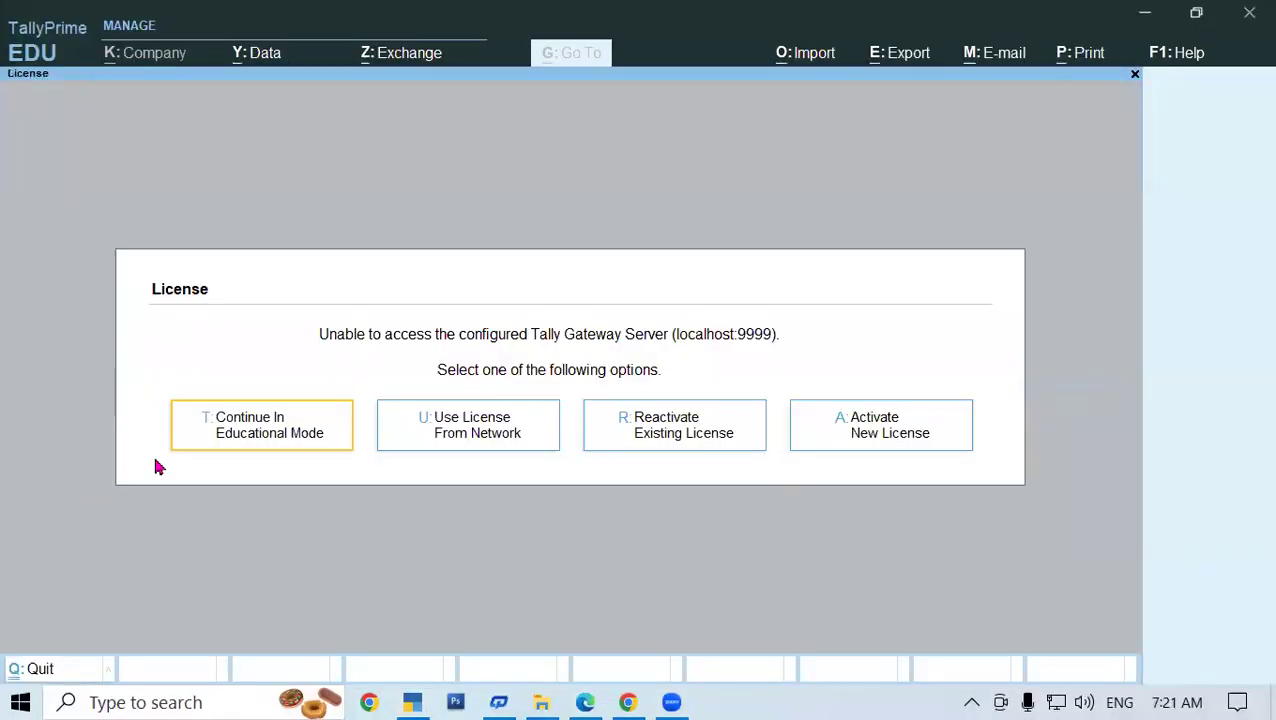
Continue in Educational Mode and shut the company Gayatri Computers Ltd
click(220, 437)
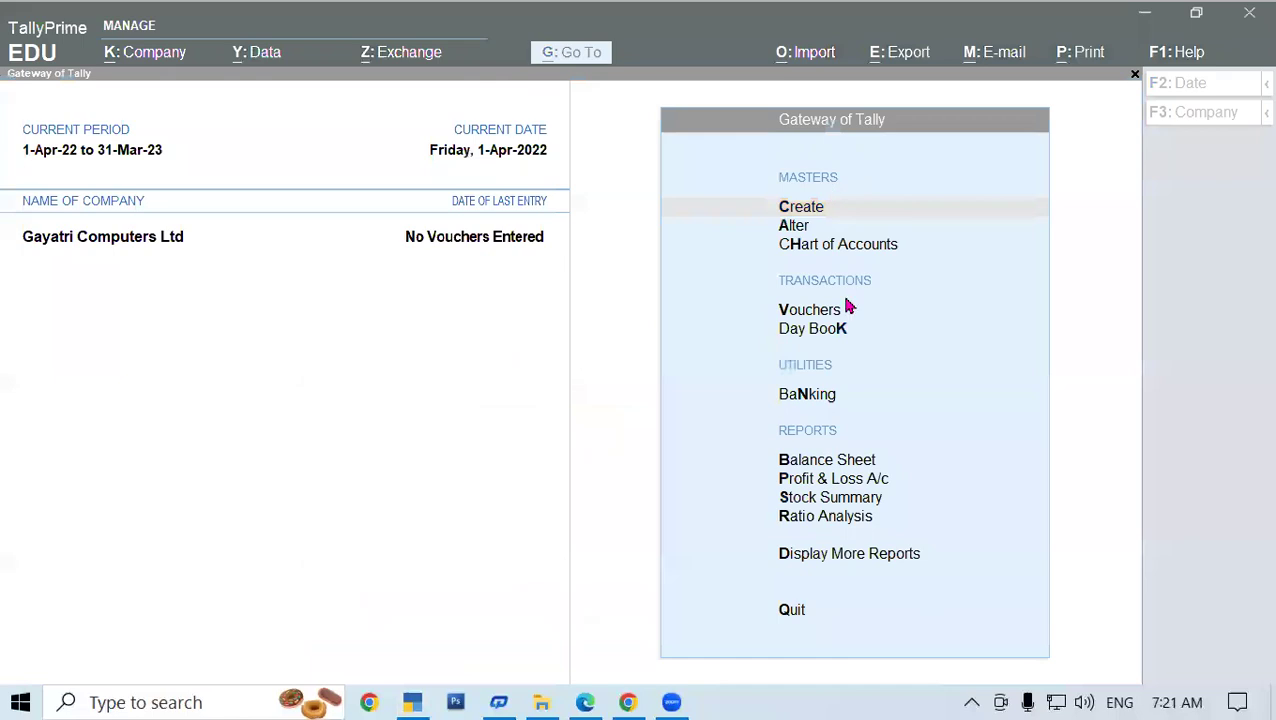
click(484, 330)
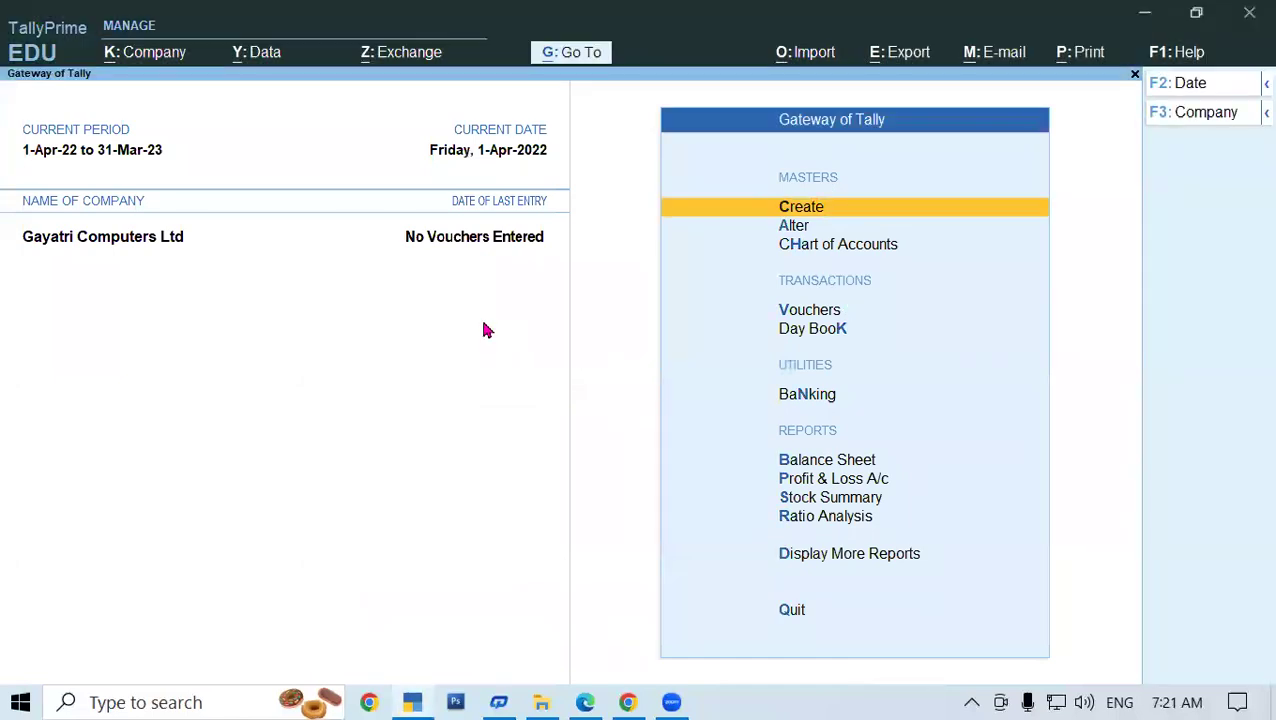
key(ctrl+F3)
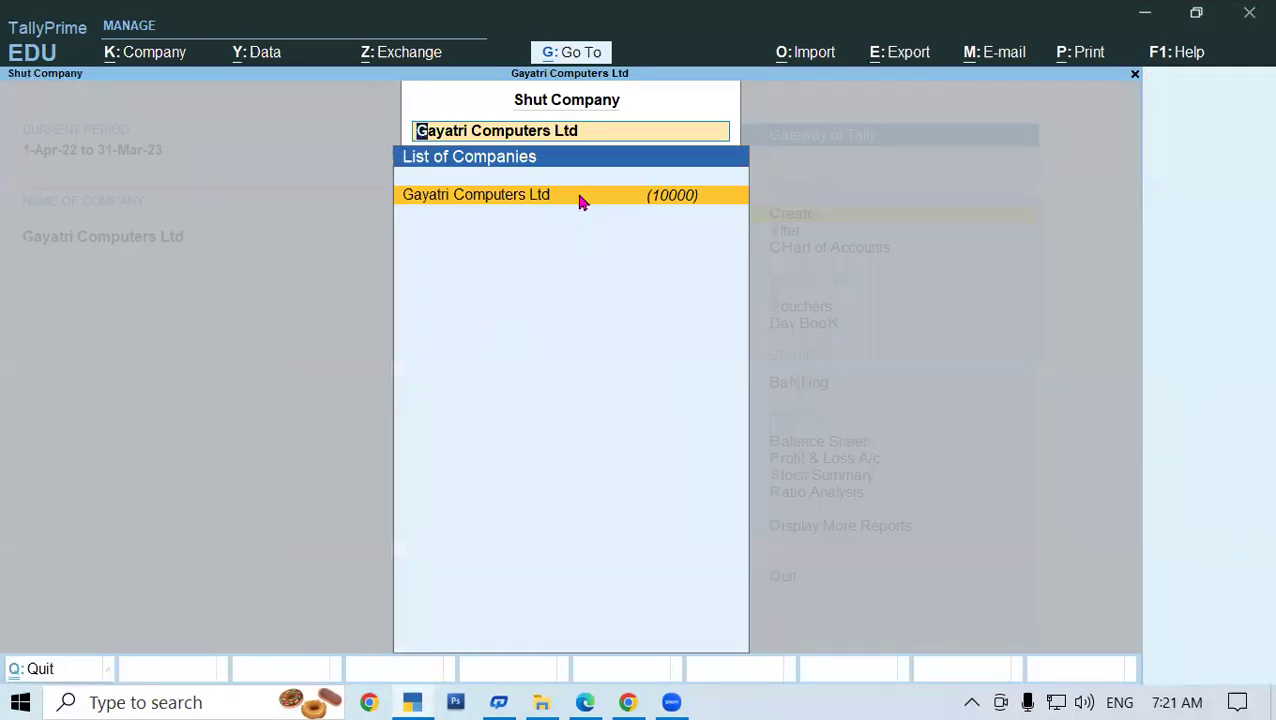
click(518, 200)
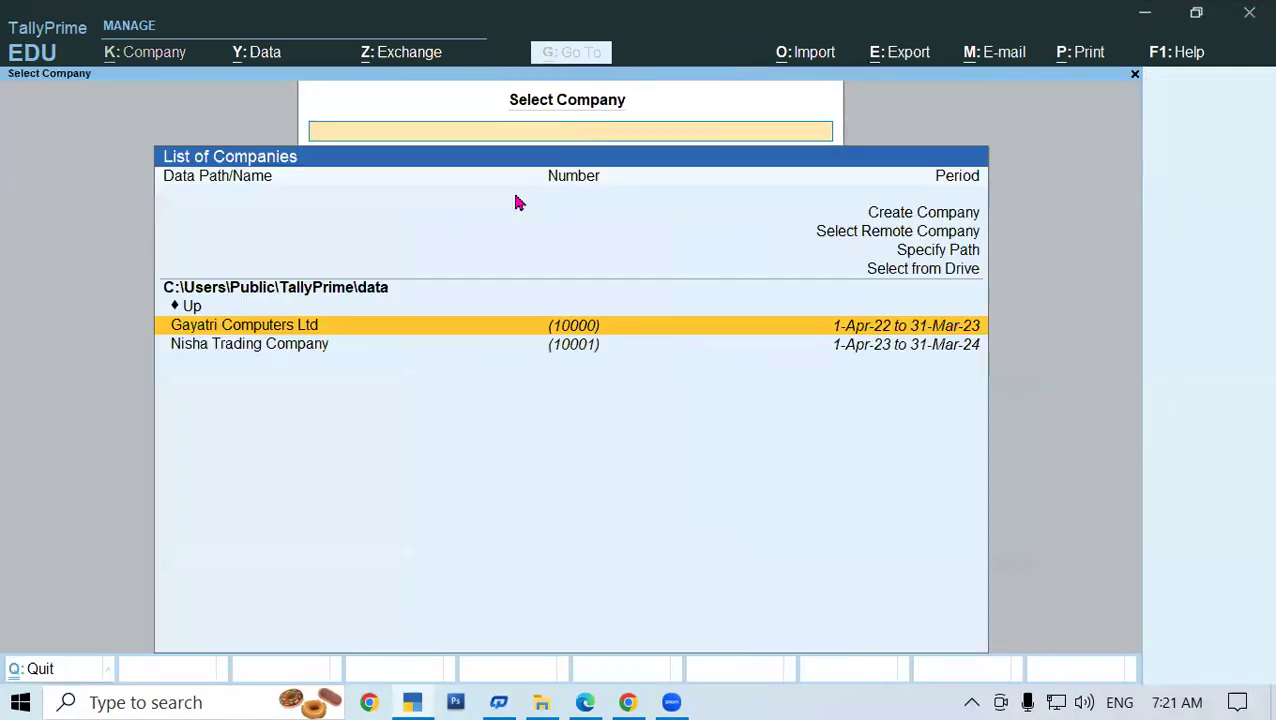
Load the company Gayatri Computer Pvt.Ltd from the D:\Tally7AM folder
click(956, 272)
key(Down)
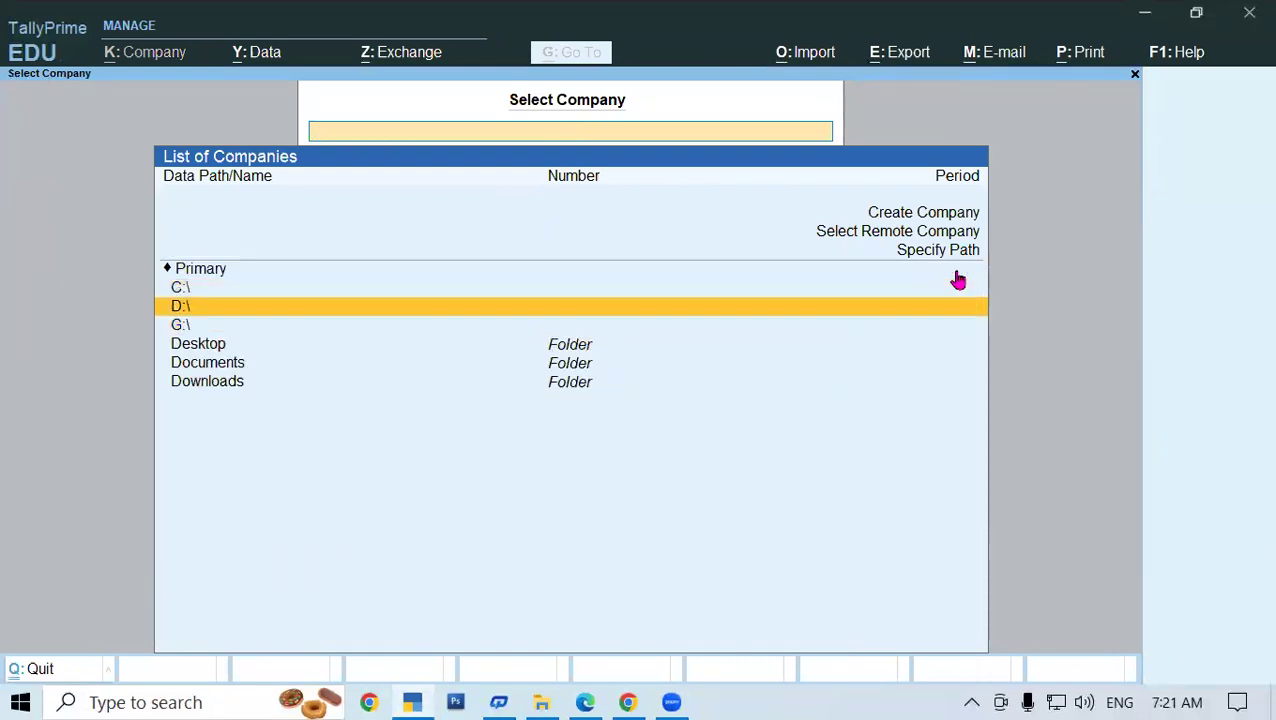
key(Return)
key(Down)
key(Down)
key(Down)
key(Down)
key(Down)
key(Down)
key(Down)
key(Down)
key(Down)
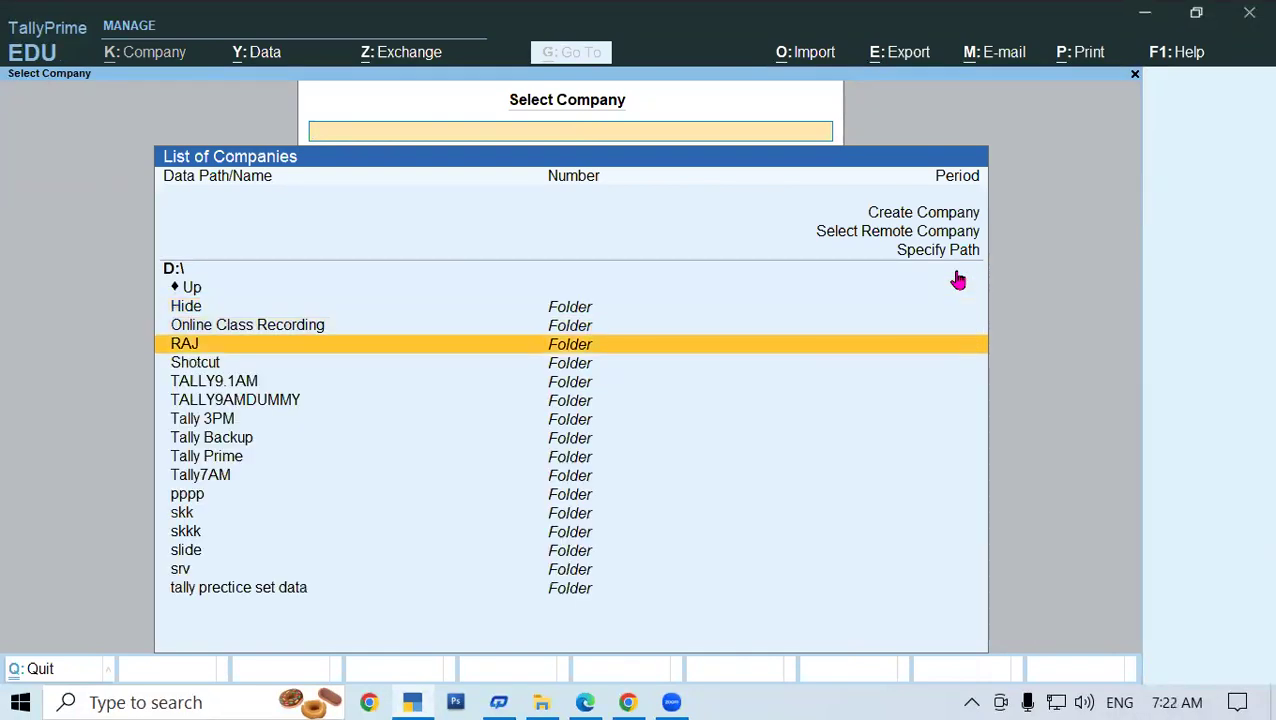
key(Return)
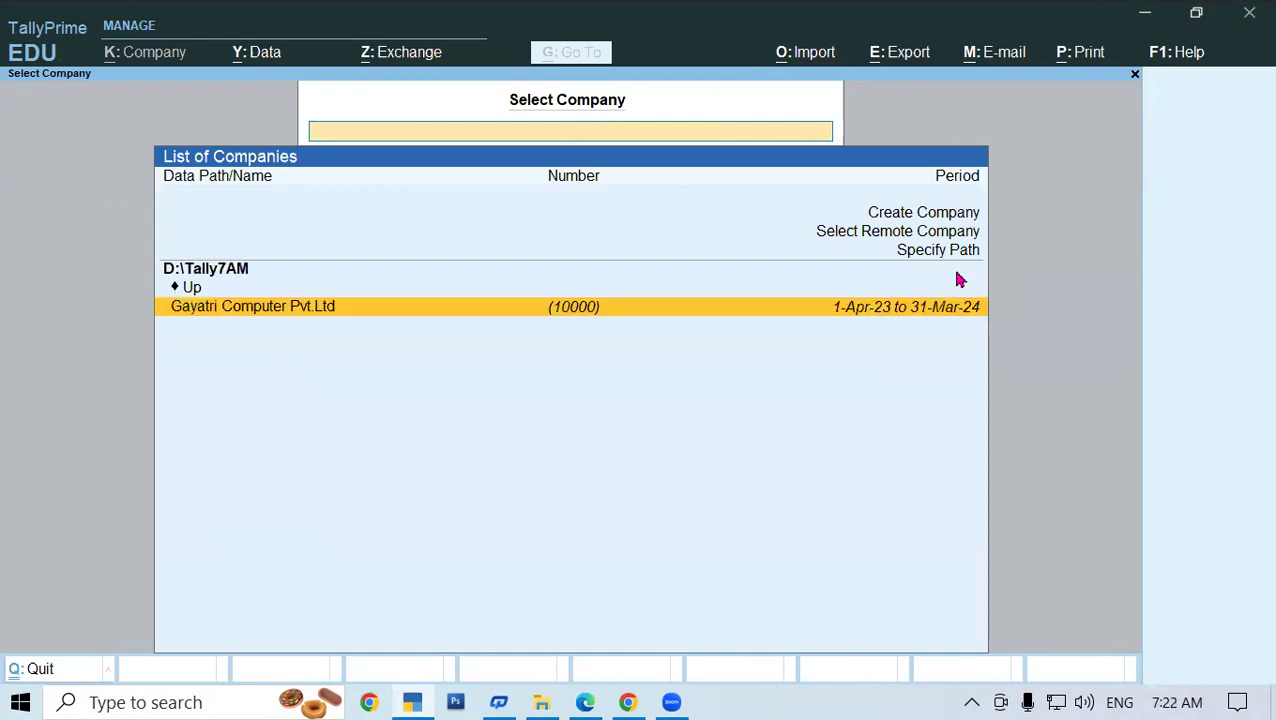
key(Return)
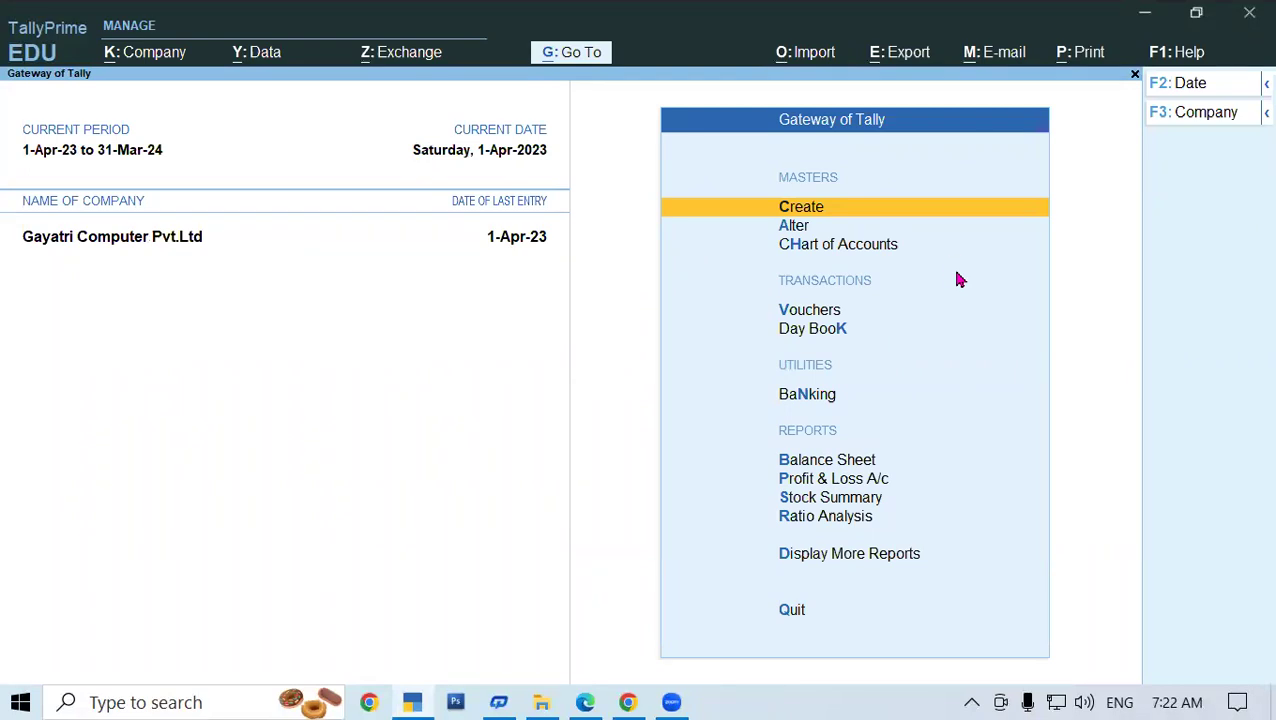
Start a sales voucher of type SALES (B2B) with the voucher class SALES LOCAL
key(v)
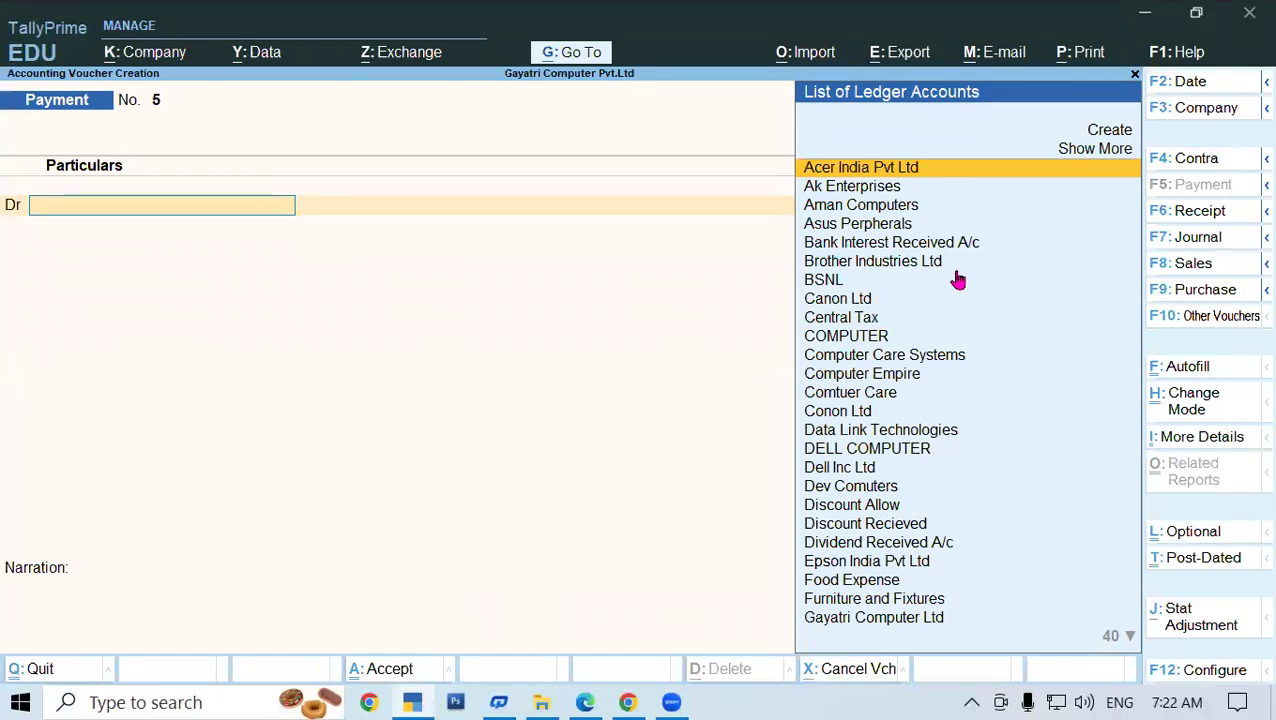
key(F8)
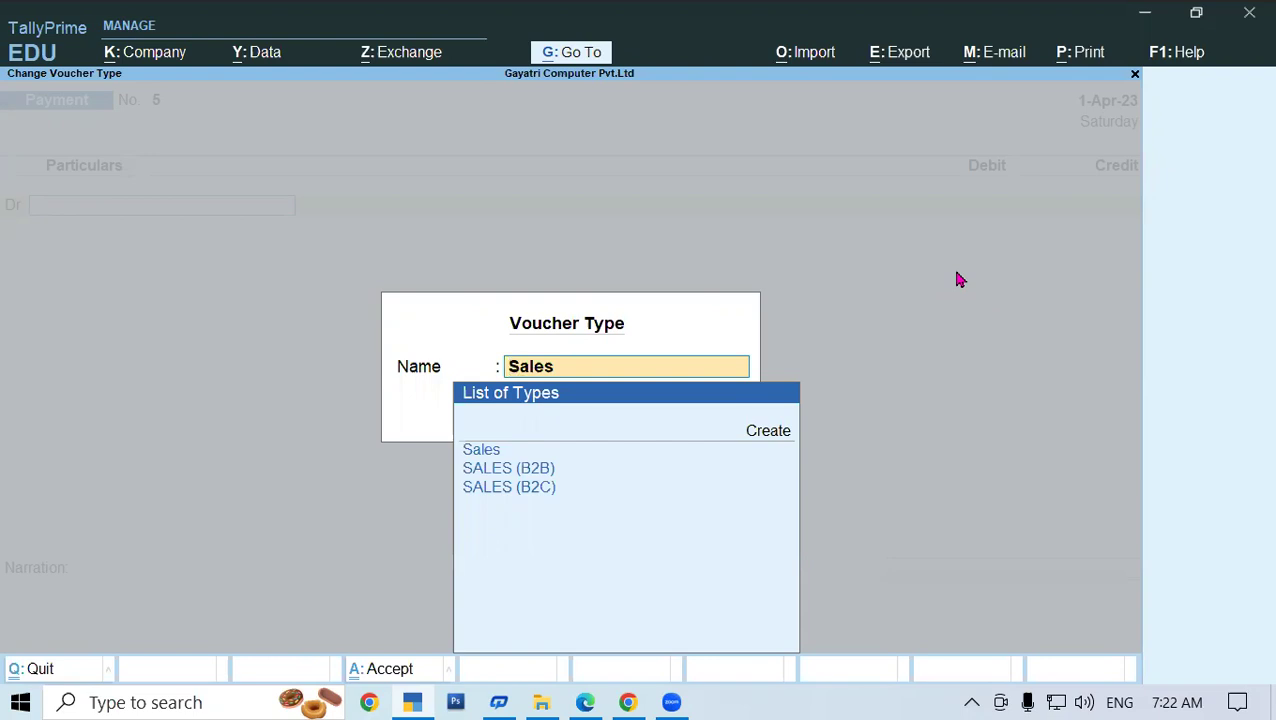
key(Down)
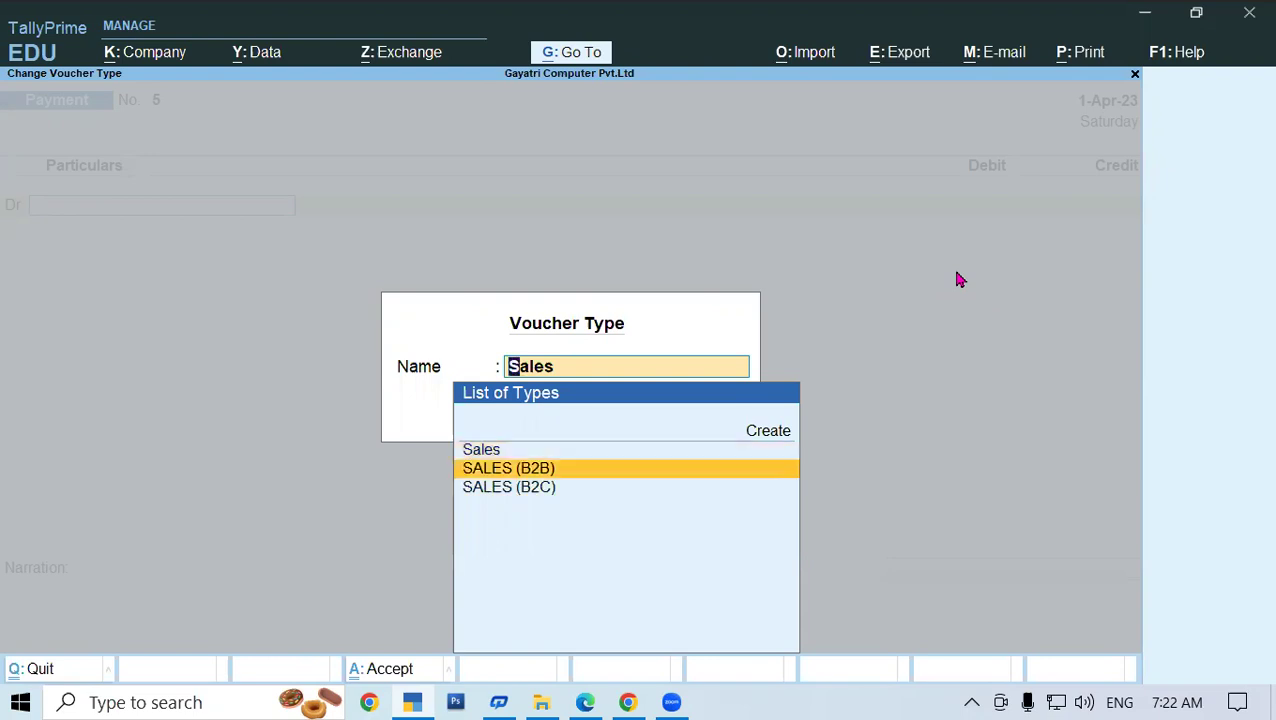
key(Return)
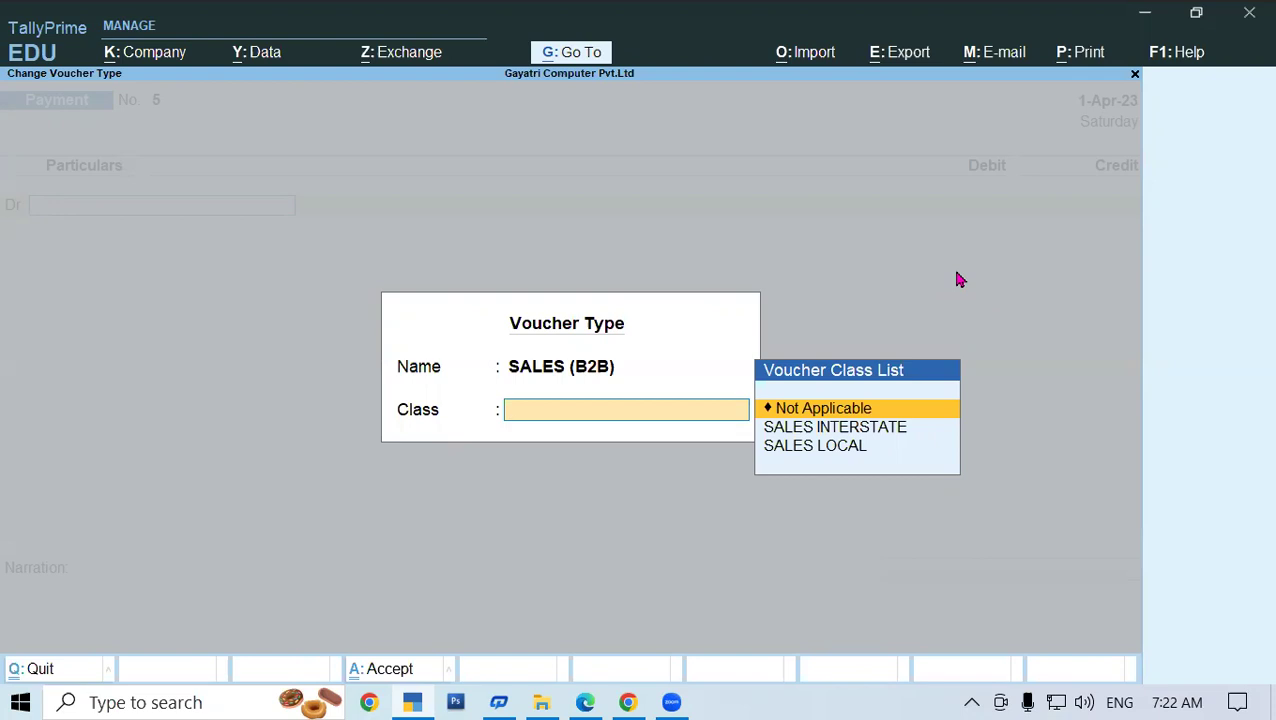
key(Down)
key(Down)
key(Return)
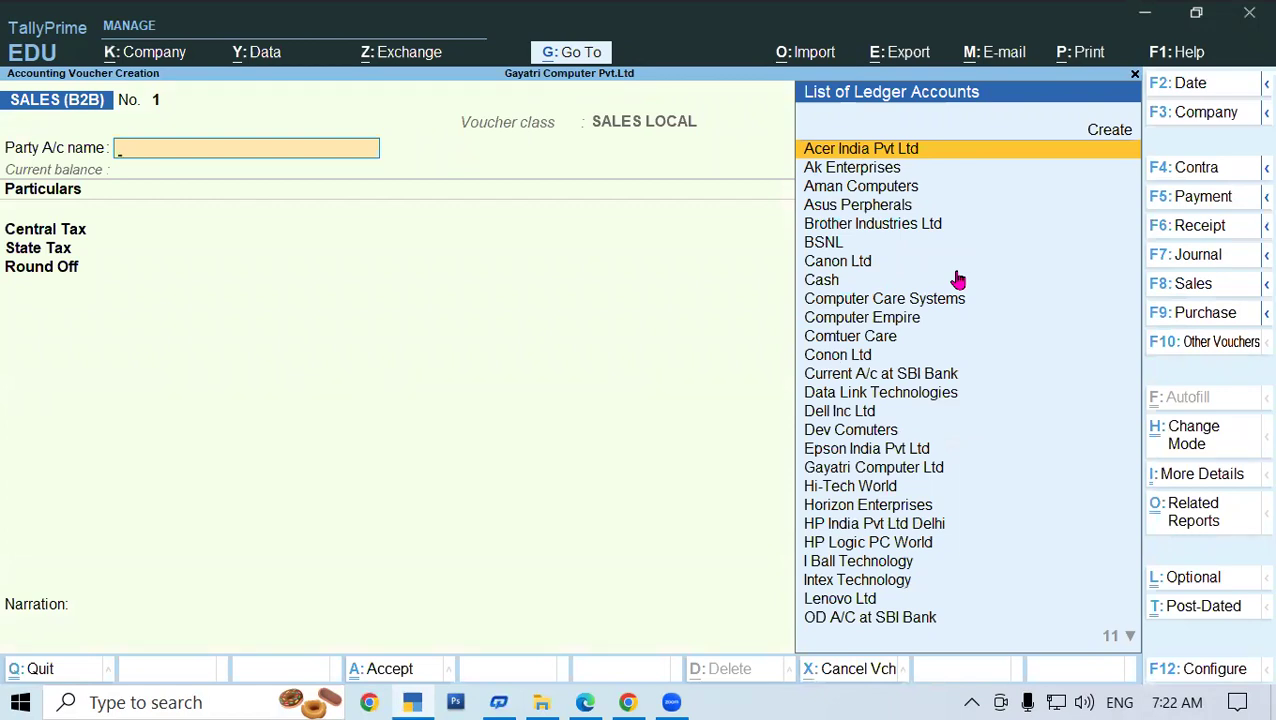
Set SS Computers as the voucher's party account and accept its dispatch and party details unchanged
text(Ss)
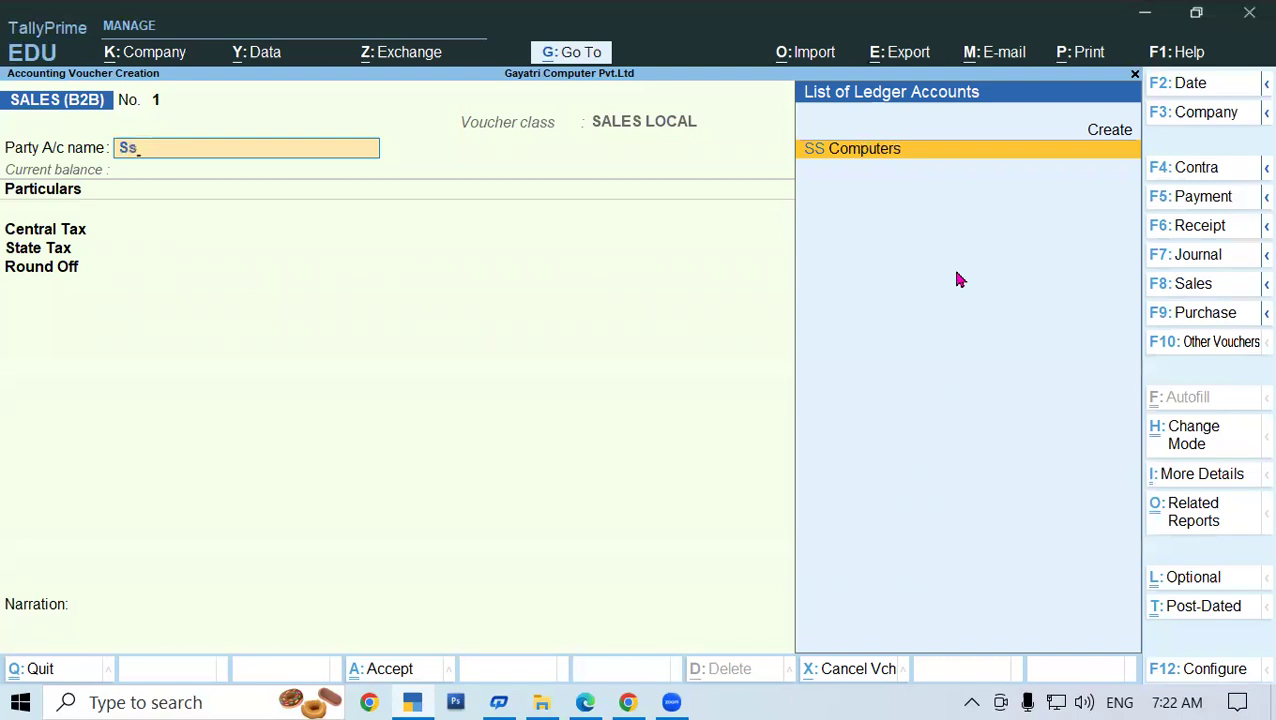
key(Return)
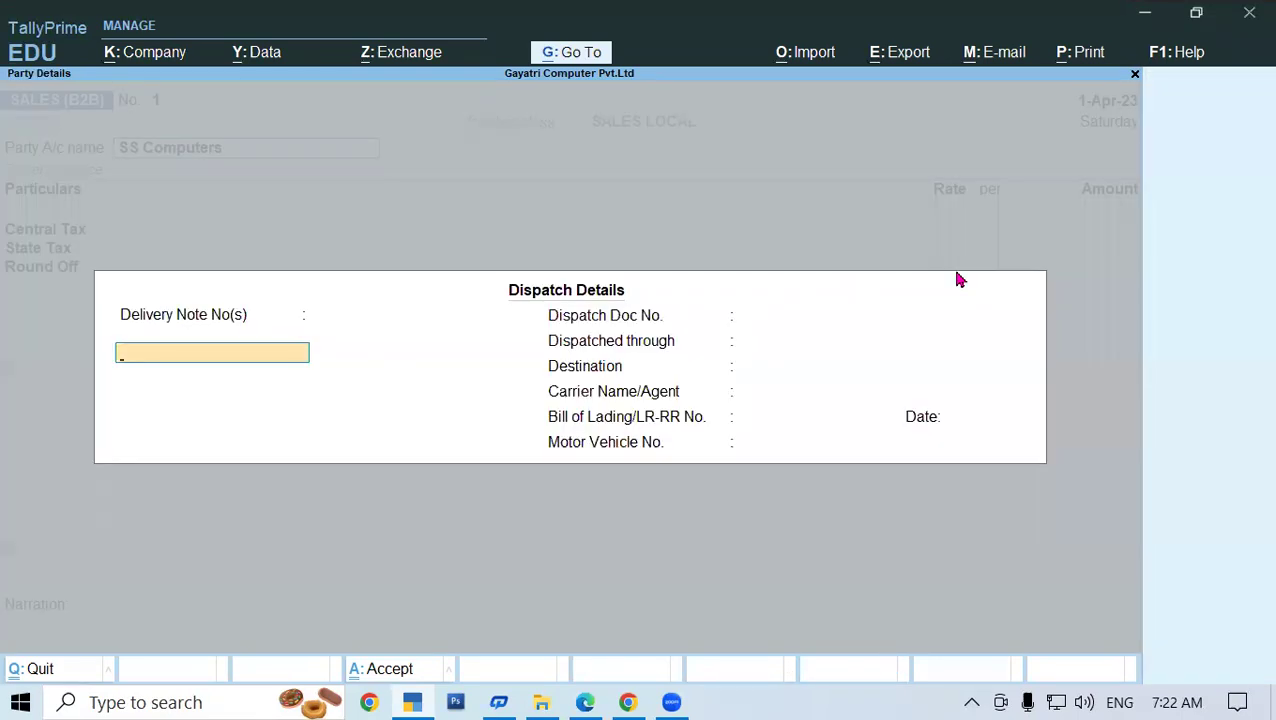
key(ctrl+a)
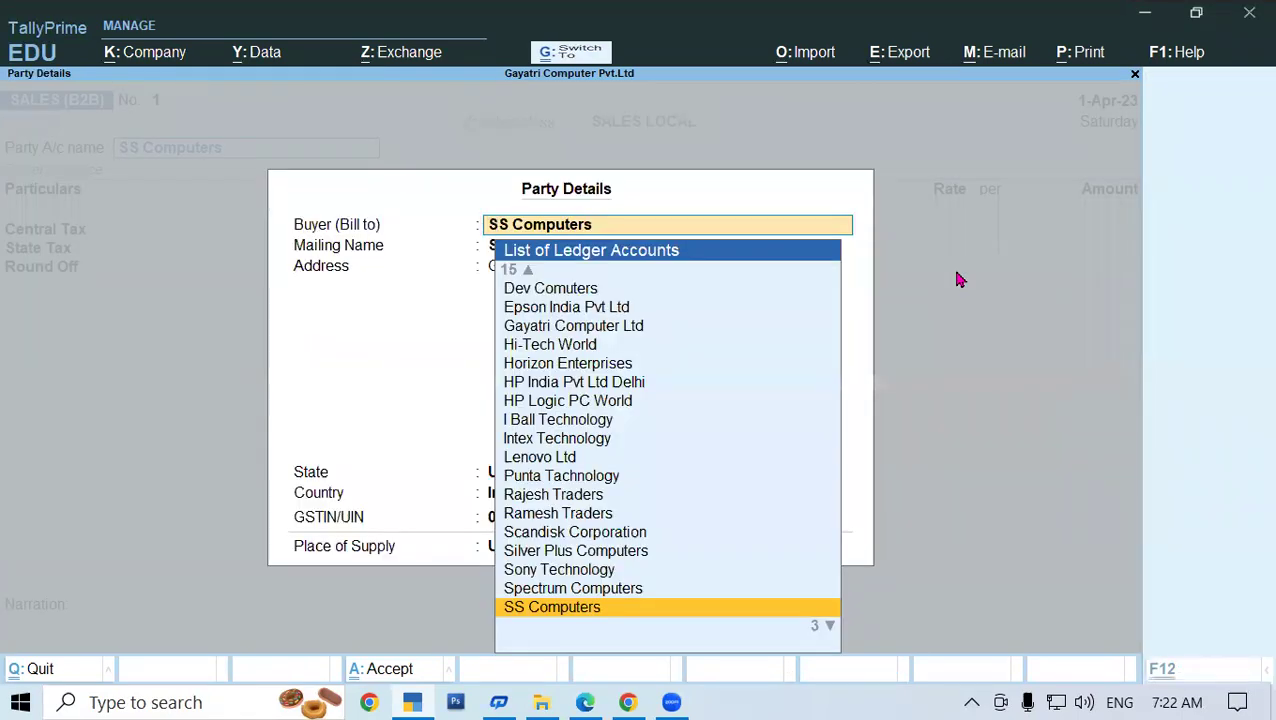
key(ctrl+a)
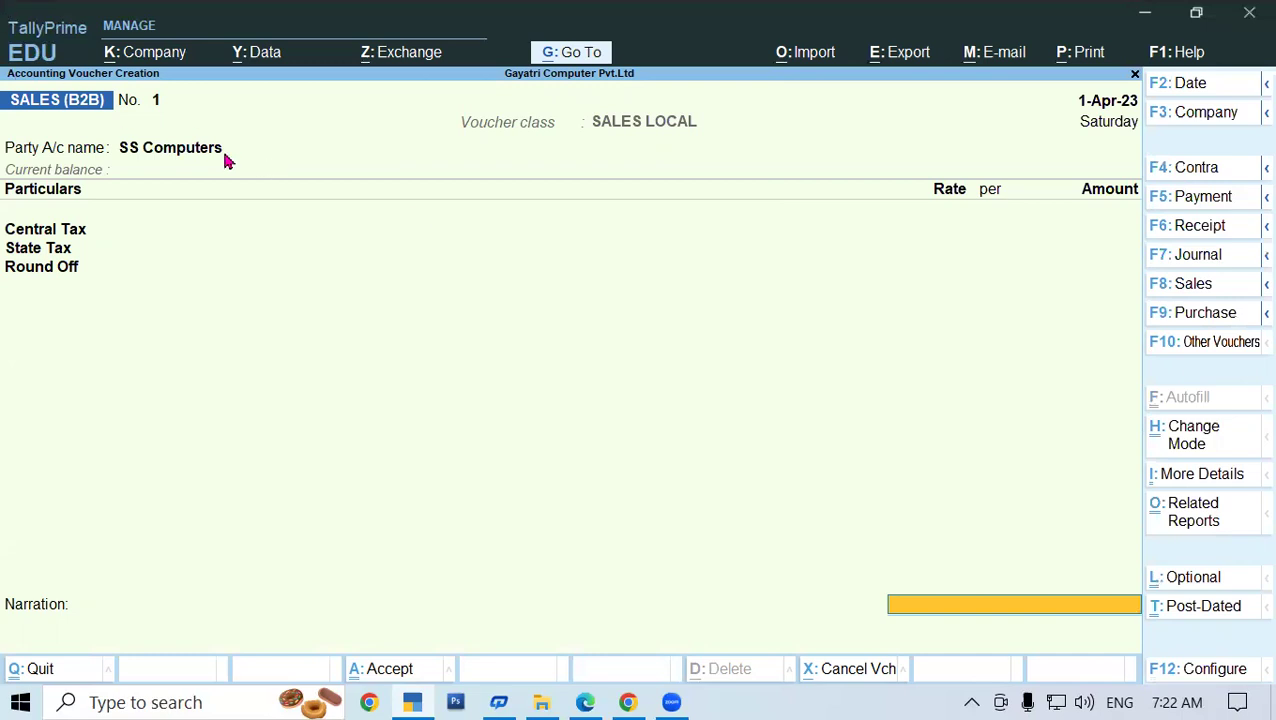
Reopen the SS Computers party account and review its dispatch, mailing, state and GSTIN details field by field
click(168, 152)
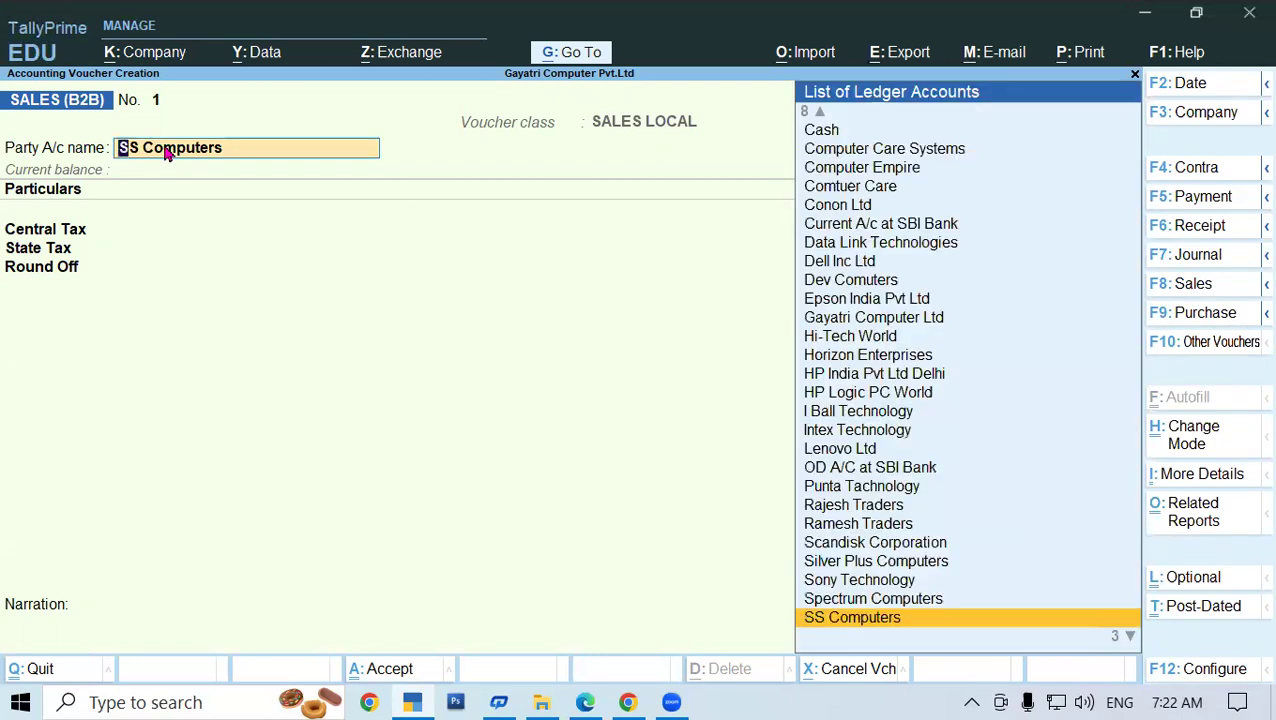
key(Return)
key(Return)
key(Return)
key(Return)
key(Return)
key(Return)
key(Return)
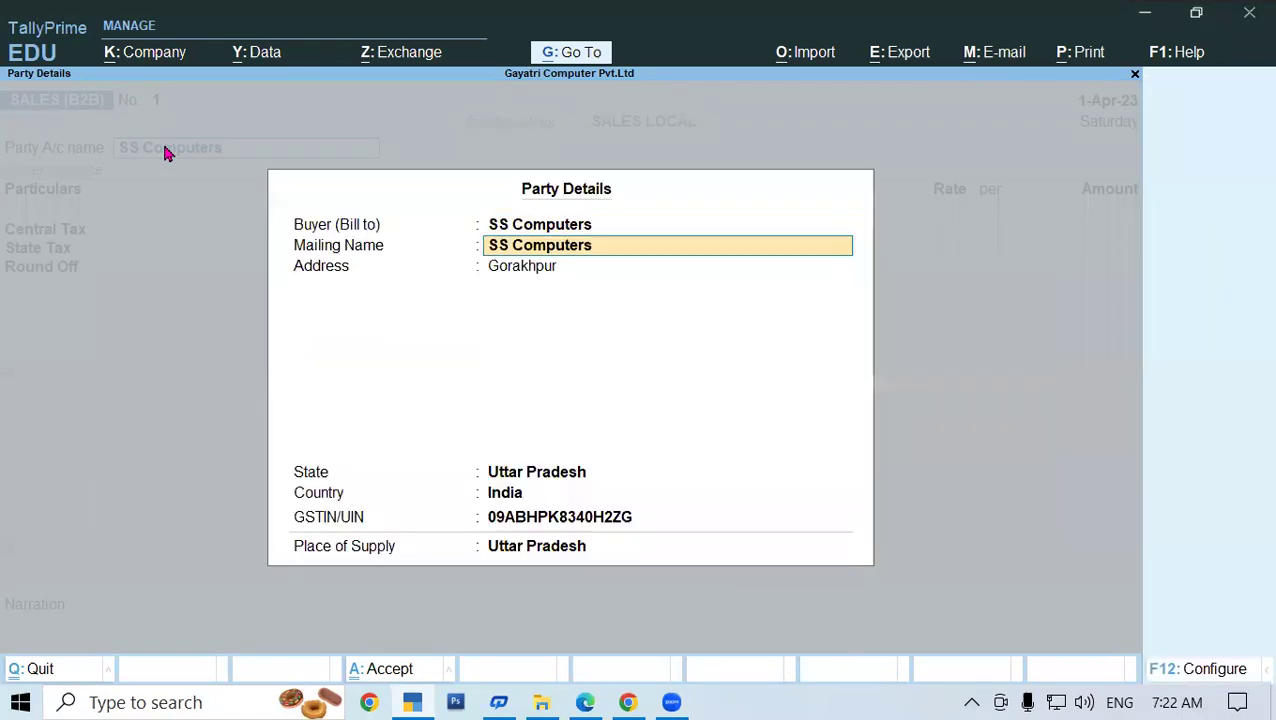
key(Return)
key(Return)
key(Return)
key(Return)
key(Return)
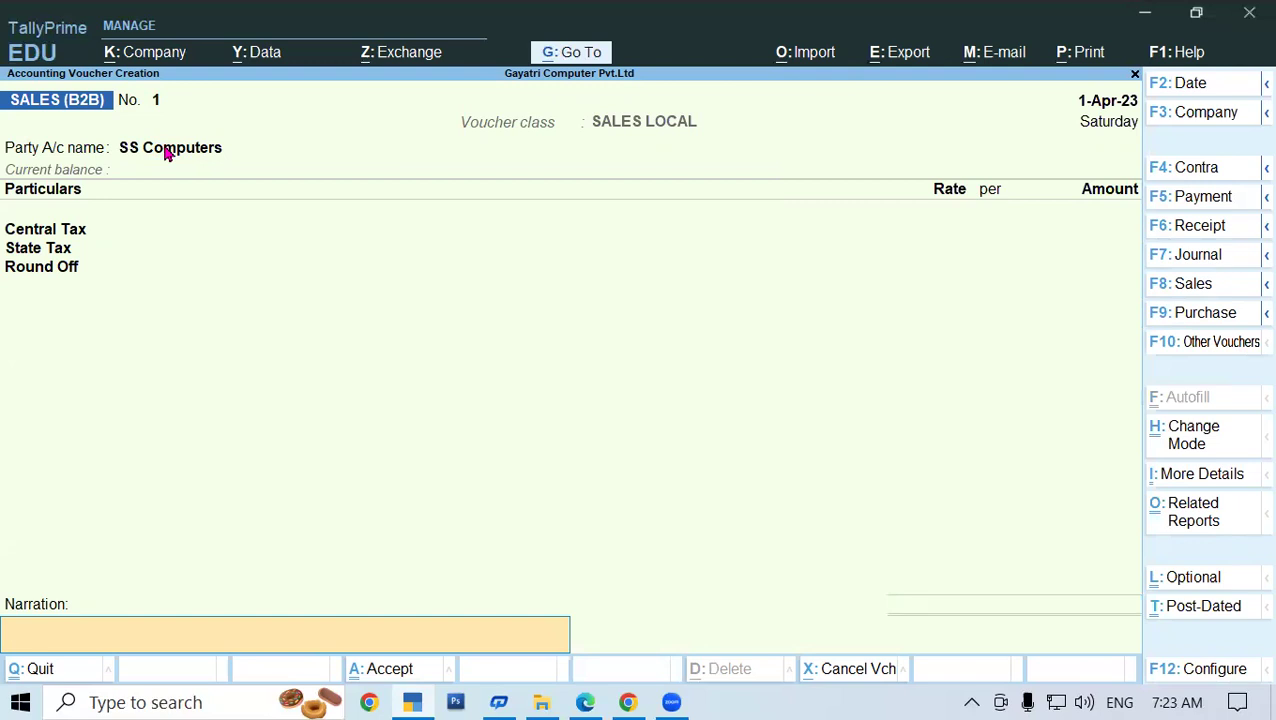
Try the sales voucher in Item Invoice mode without accepting it, and return it to Accounting Invoice mode
key(ctrl+h)
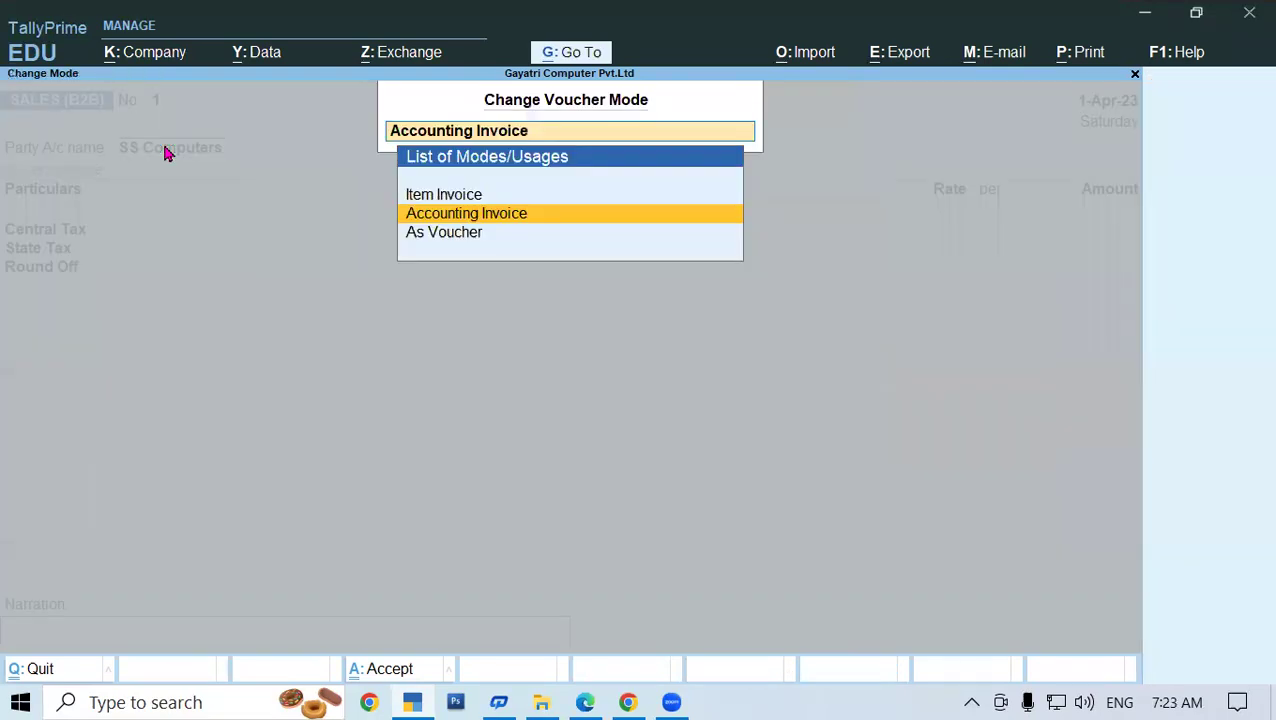
click(418, 197)
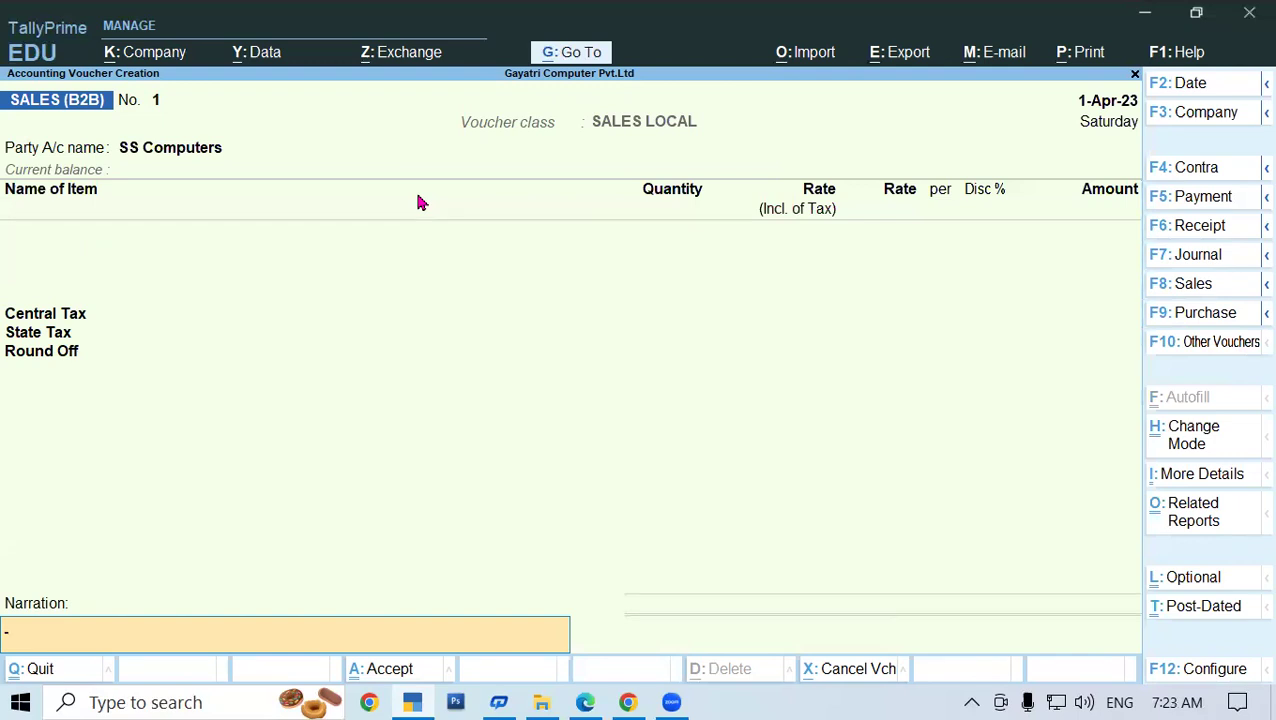
key(Return)
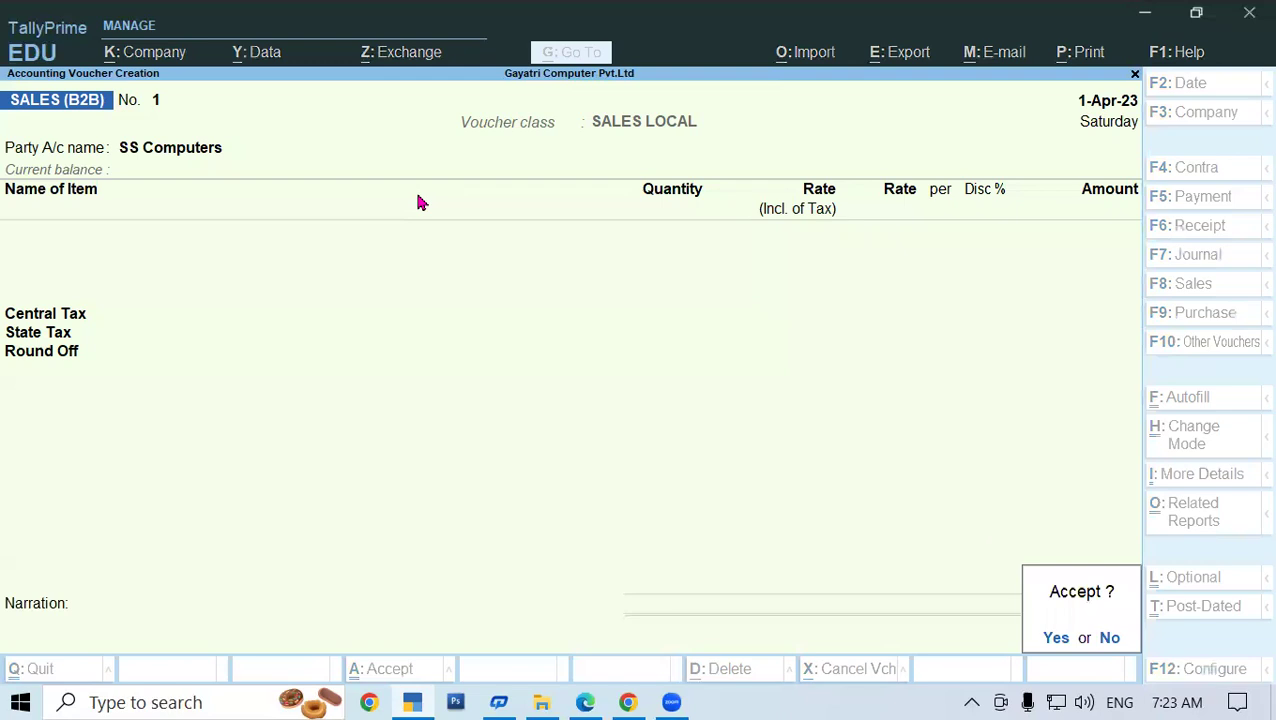
key(n)
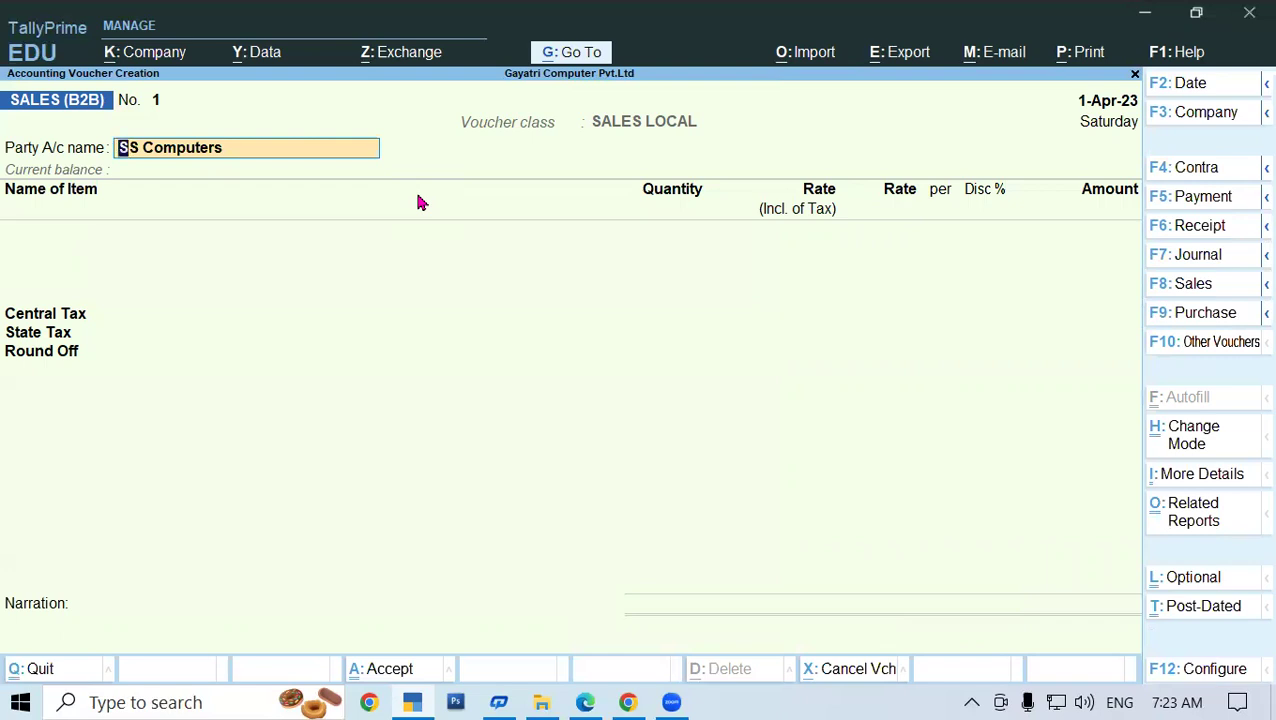
key(ctrl+h)
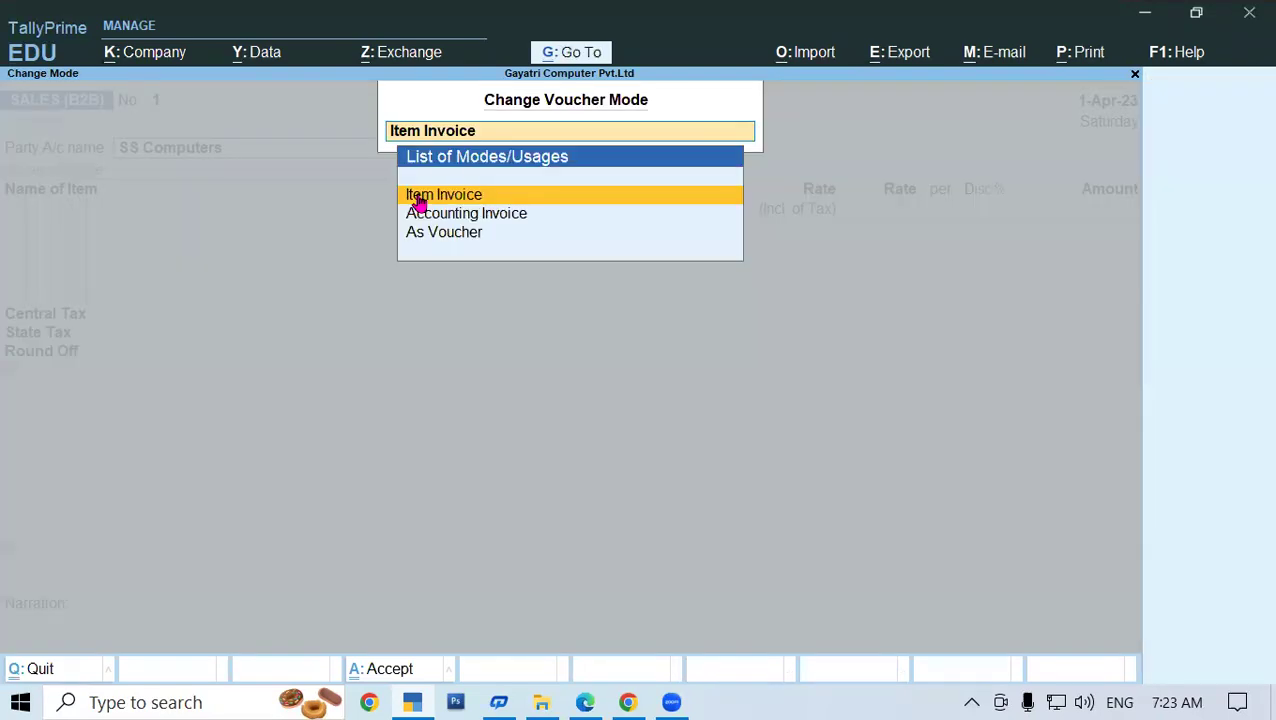
click(474, 224)
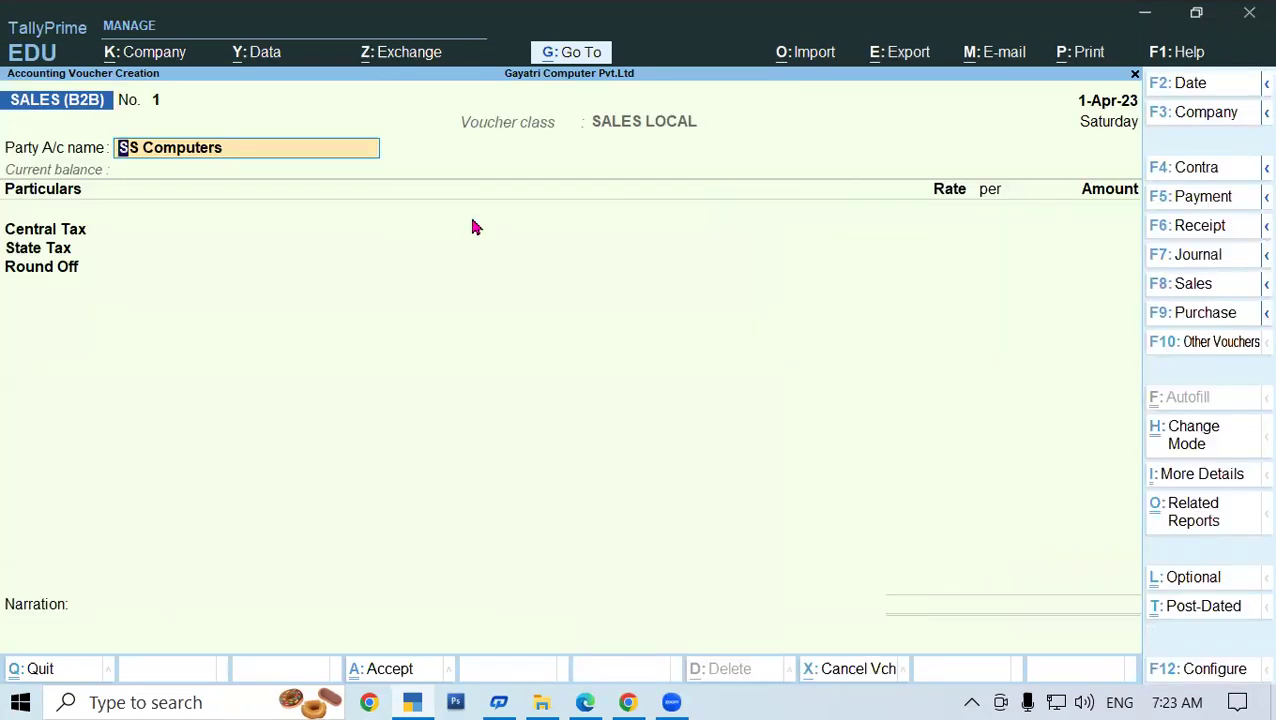
Set "Use default Bill-wise details for Bill Allocation" to Yes in the voucher configuration and save it
key(F12)
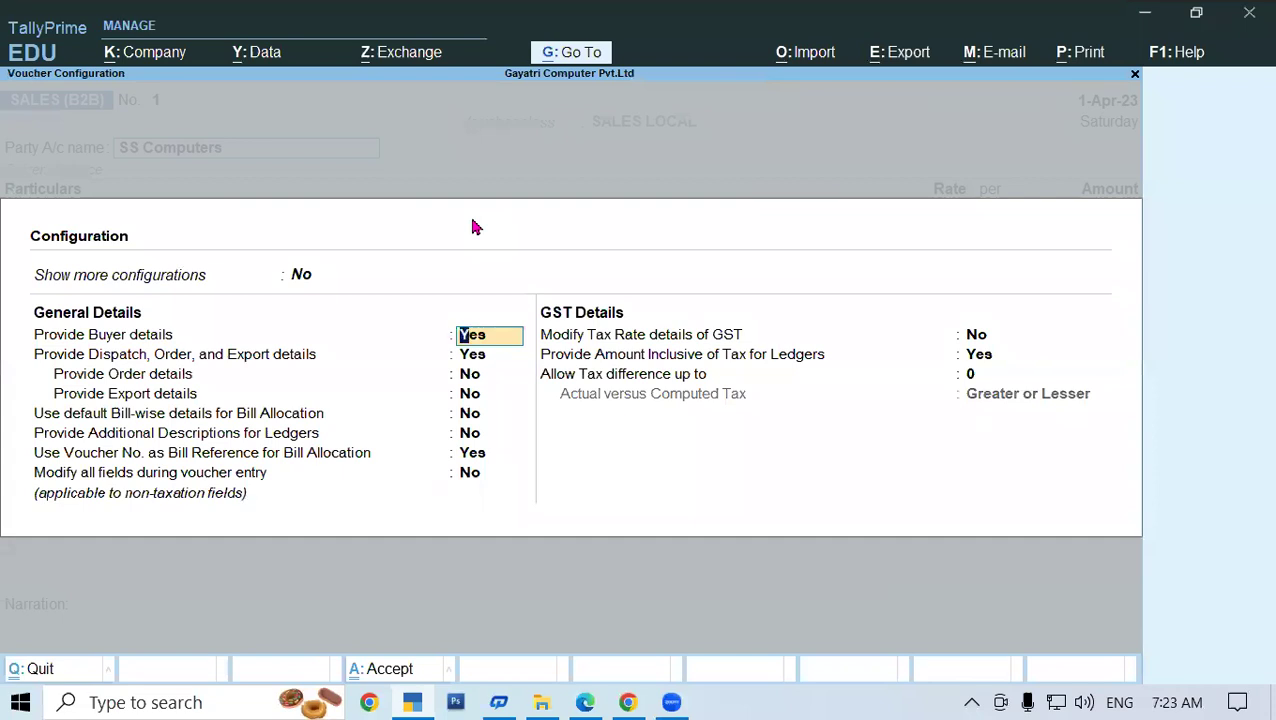
key(Return)
key(Return)
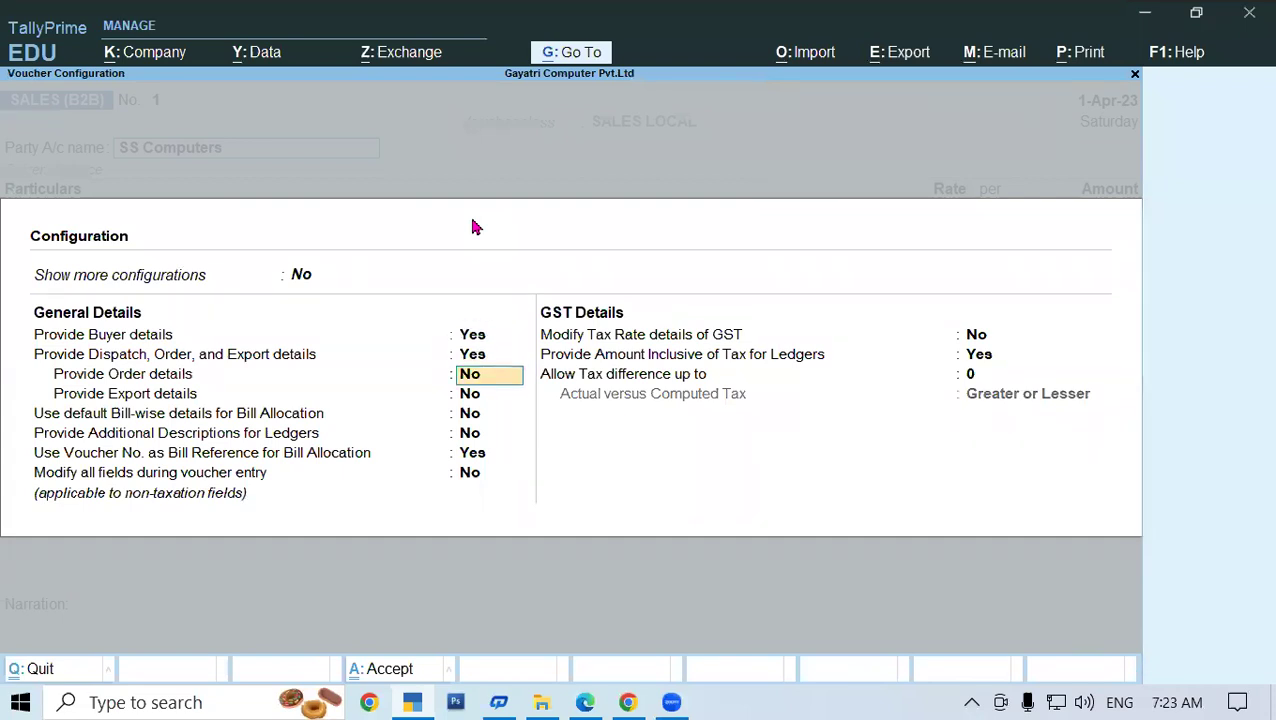
key(Return)
key(Return)
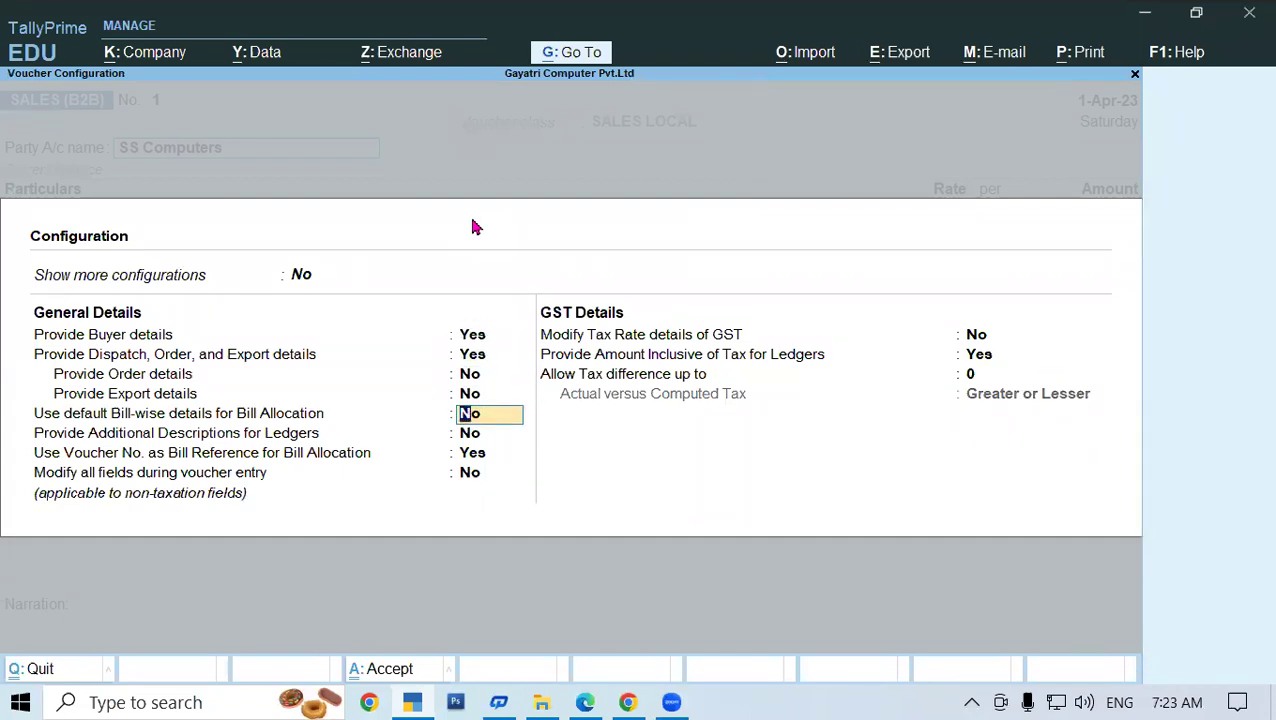
key(Return)
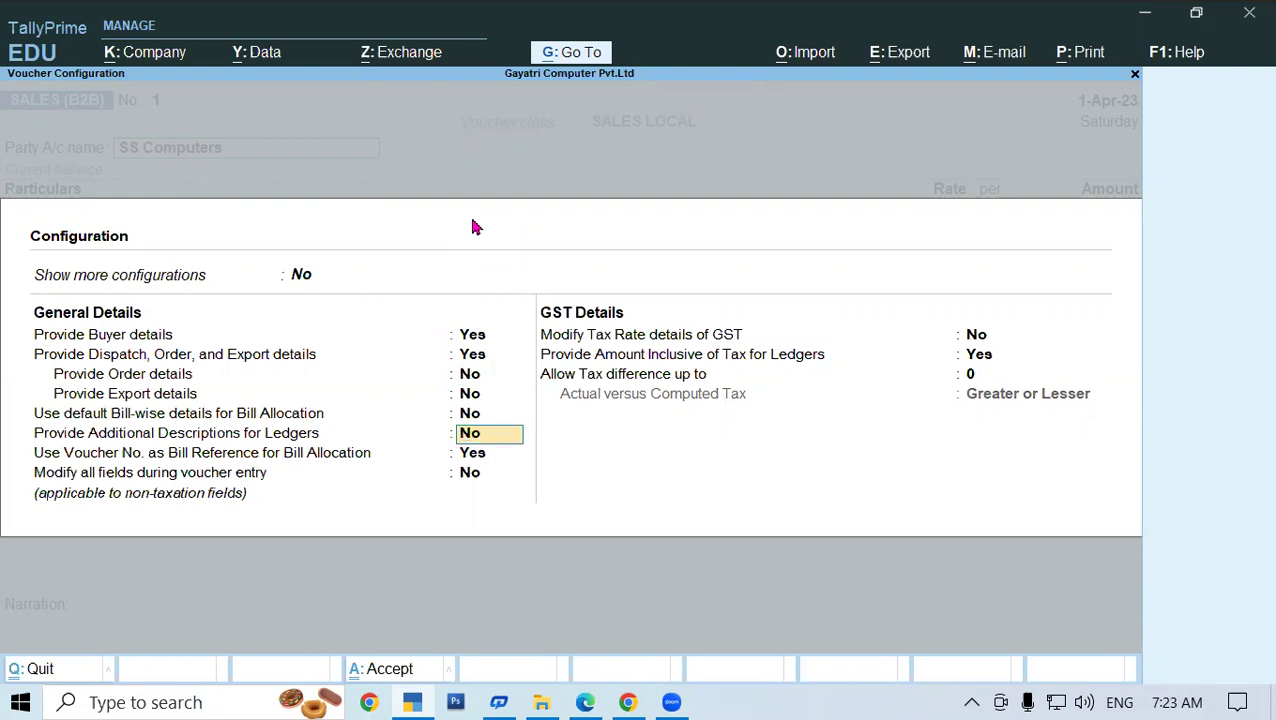
key(Up)
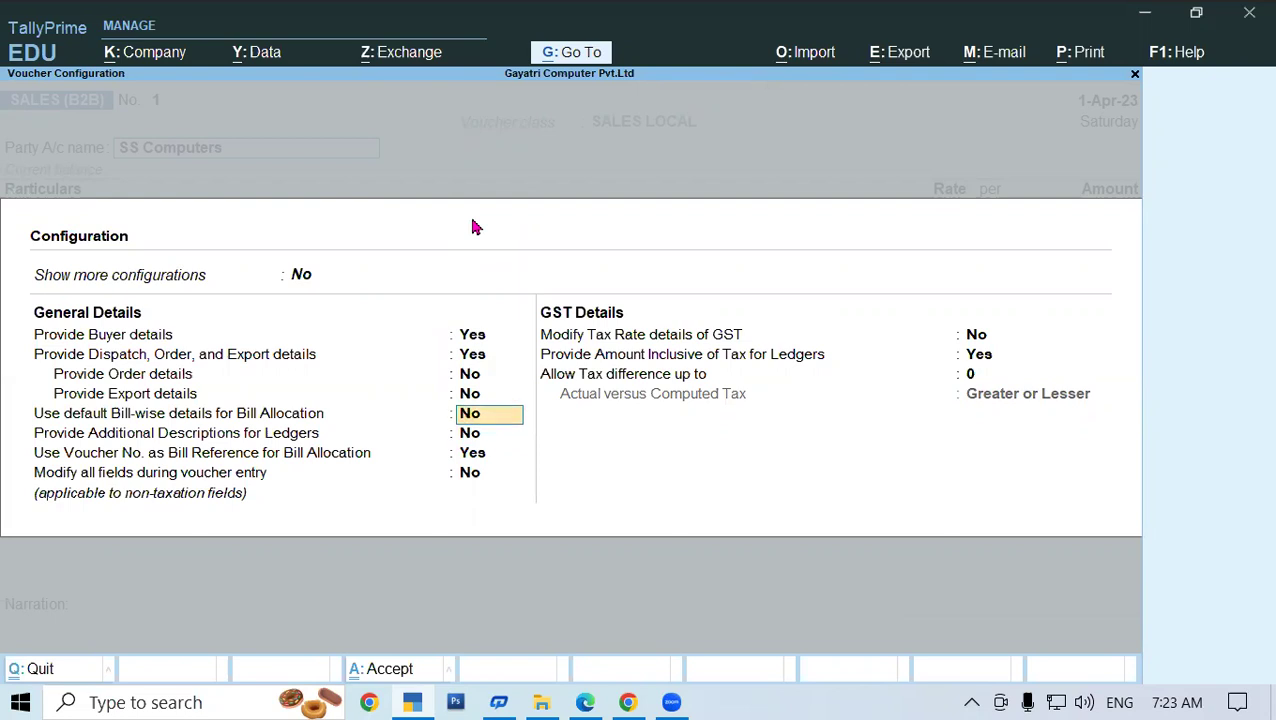
text(y)
key(Return)
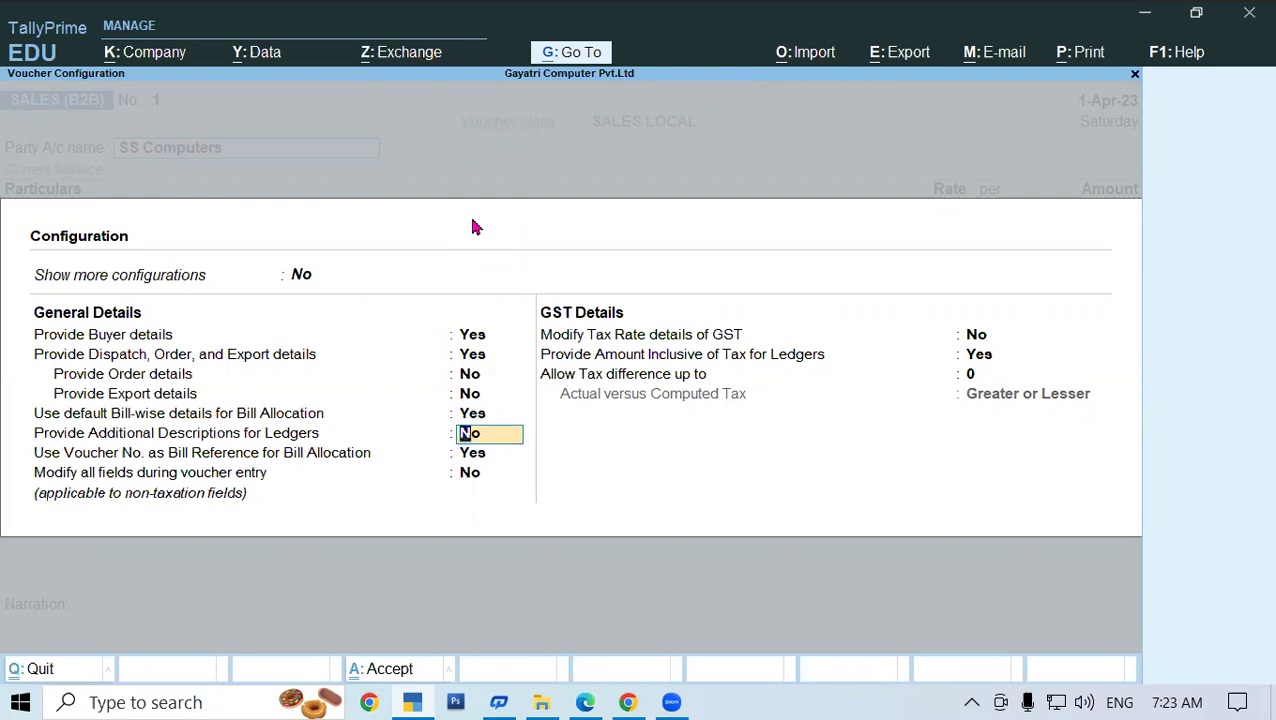
key(ctrl+a)
Keep SS Computers as the party and accept the blank dispatch details and existing party details once more
key(Return)
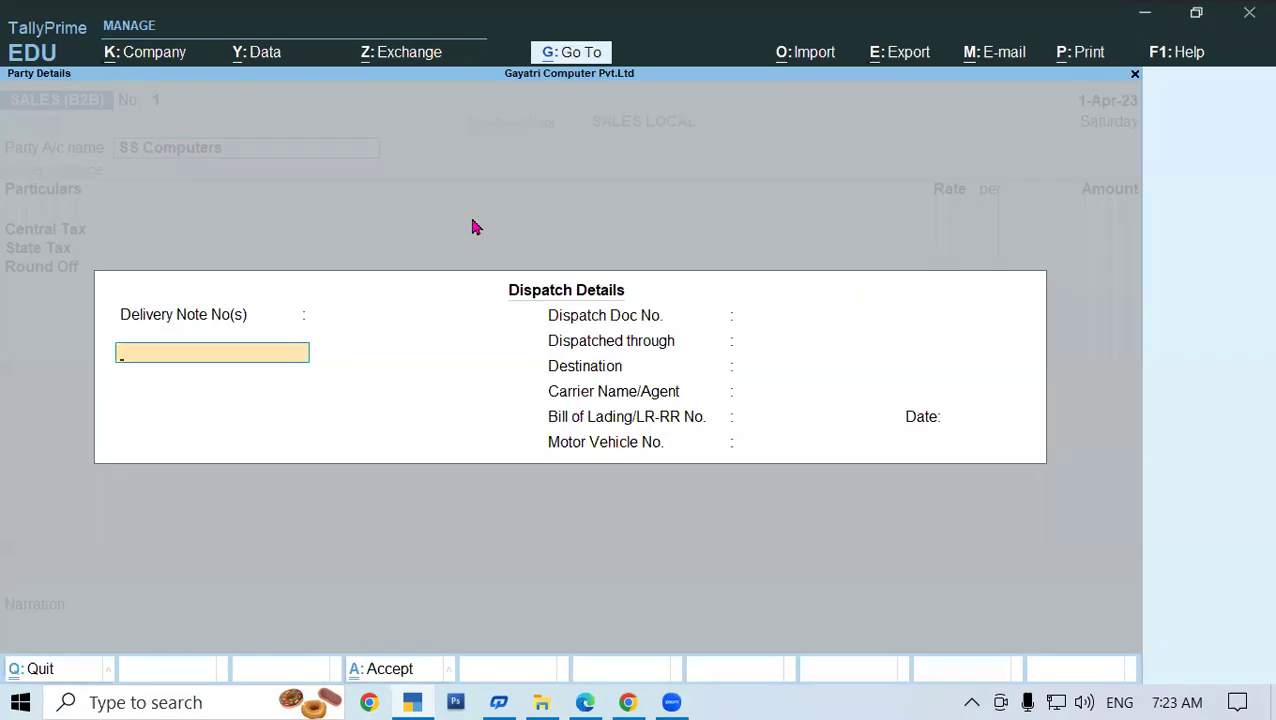
key(Return)
key(Return)
key(Return)
key(Return)
key(Return)
key(Return)
key(Return)
key(Return)
key(Return)
key(Return)
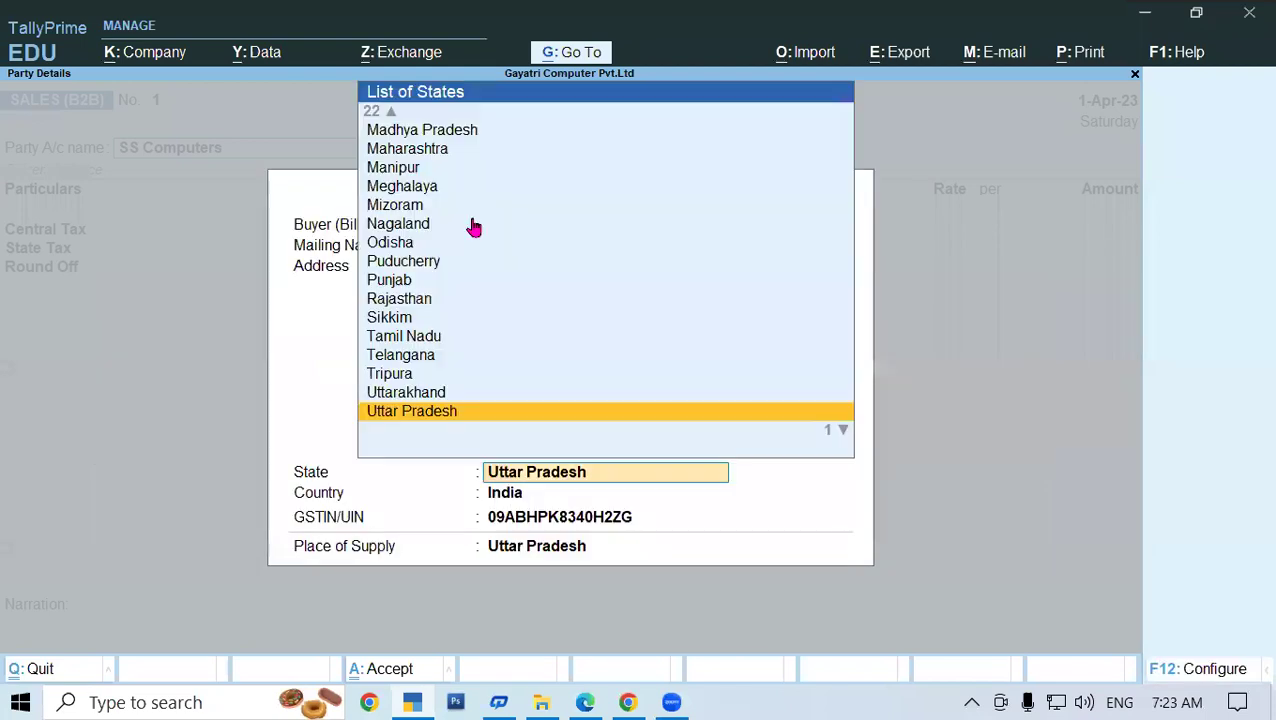
key(Return)
key(Return)
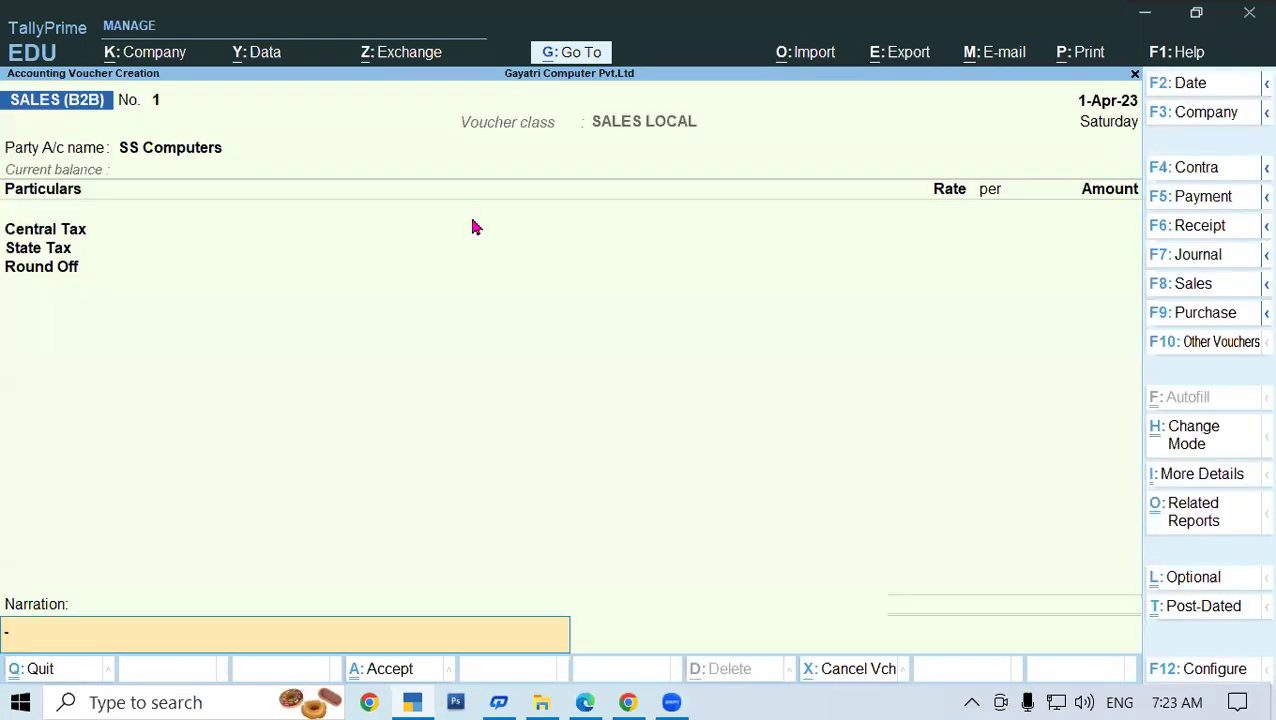
Set "Provide Additional Descriptions for Ledgers" to Yes in the voucher configuration and save it
key(BackSpace)
key(BackSpace)
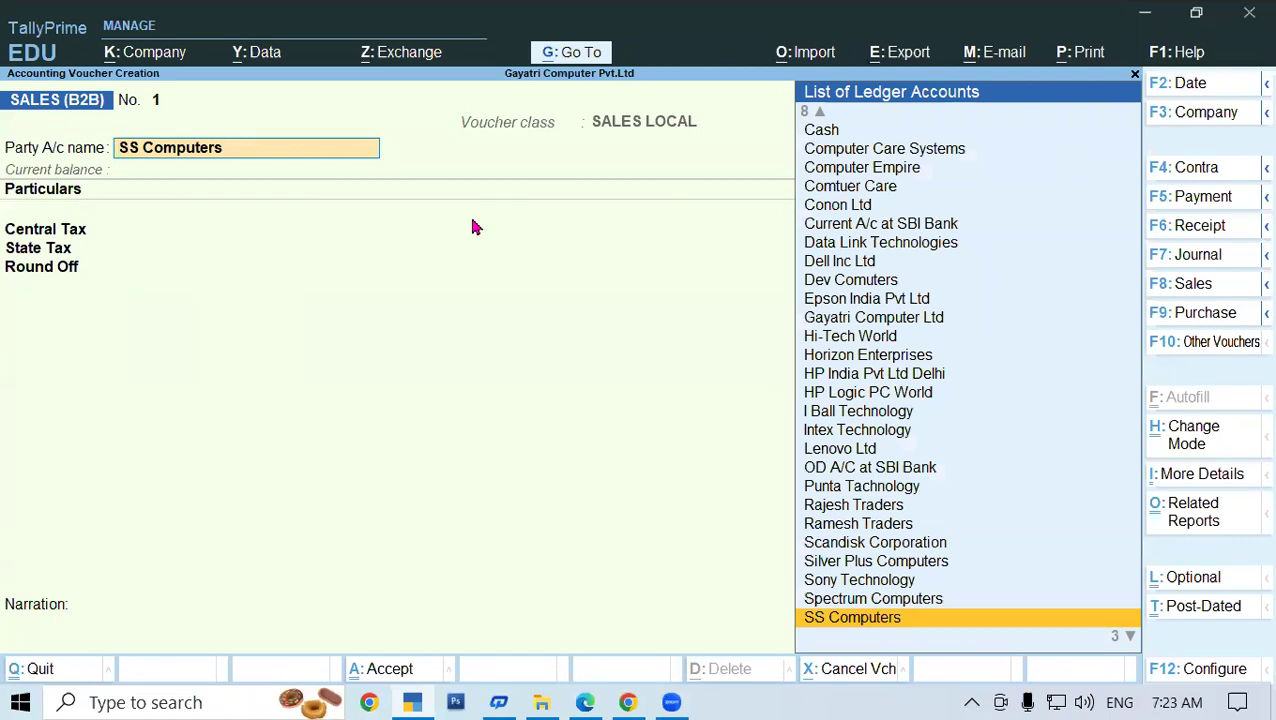
key(F12)
key(Return)
key(Return)
key(Return)
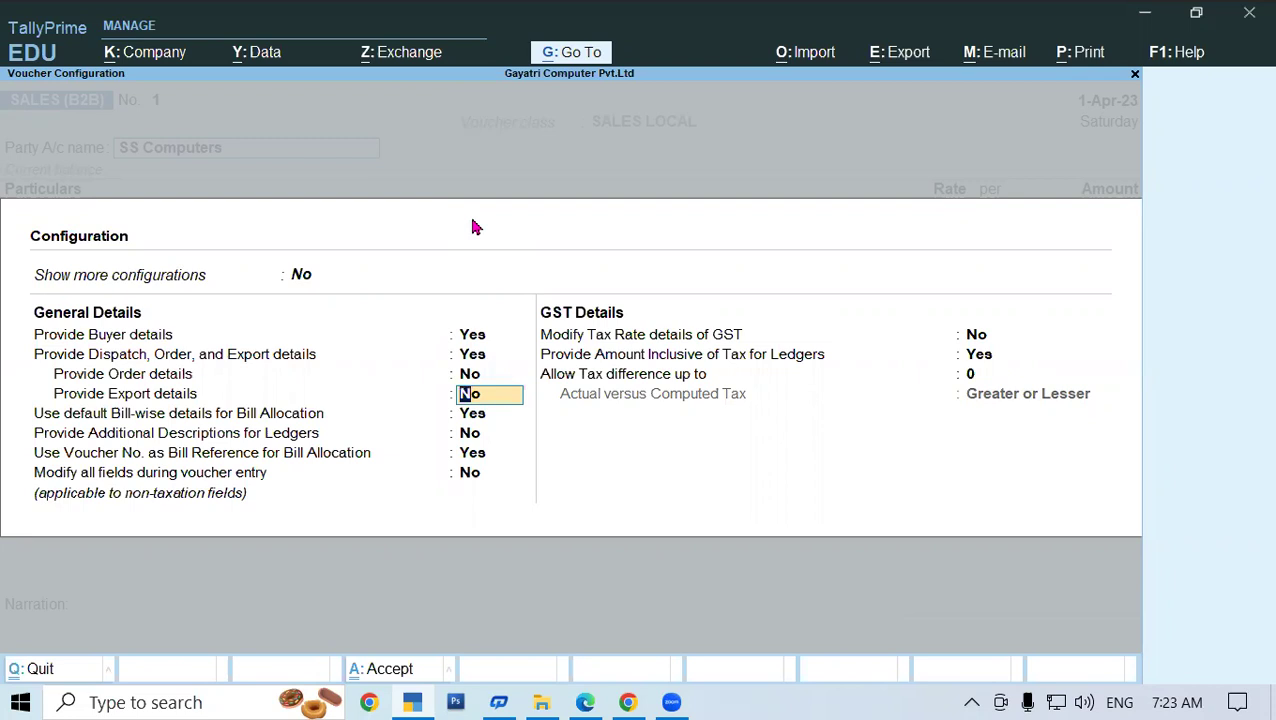
key(Return)
key(Return)
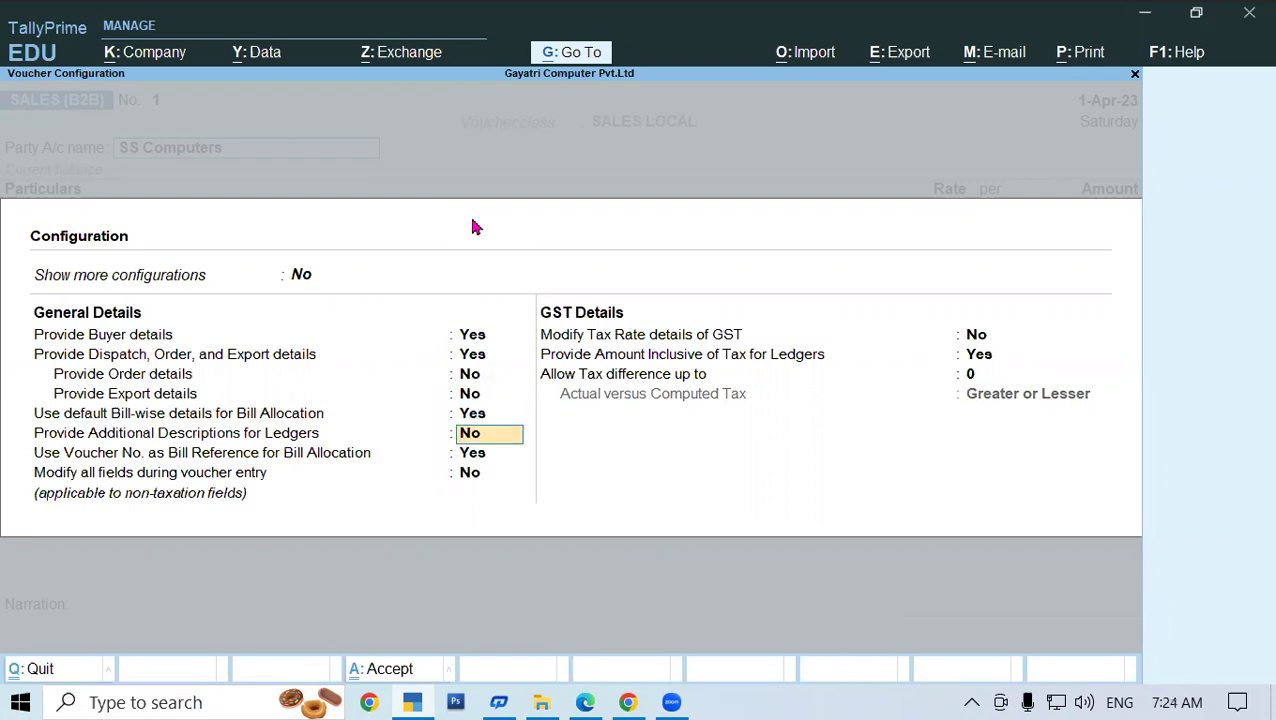
text(y)
key(Return)
key(ctrl+a)
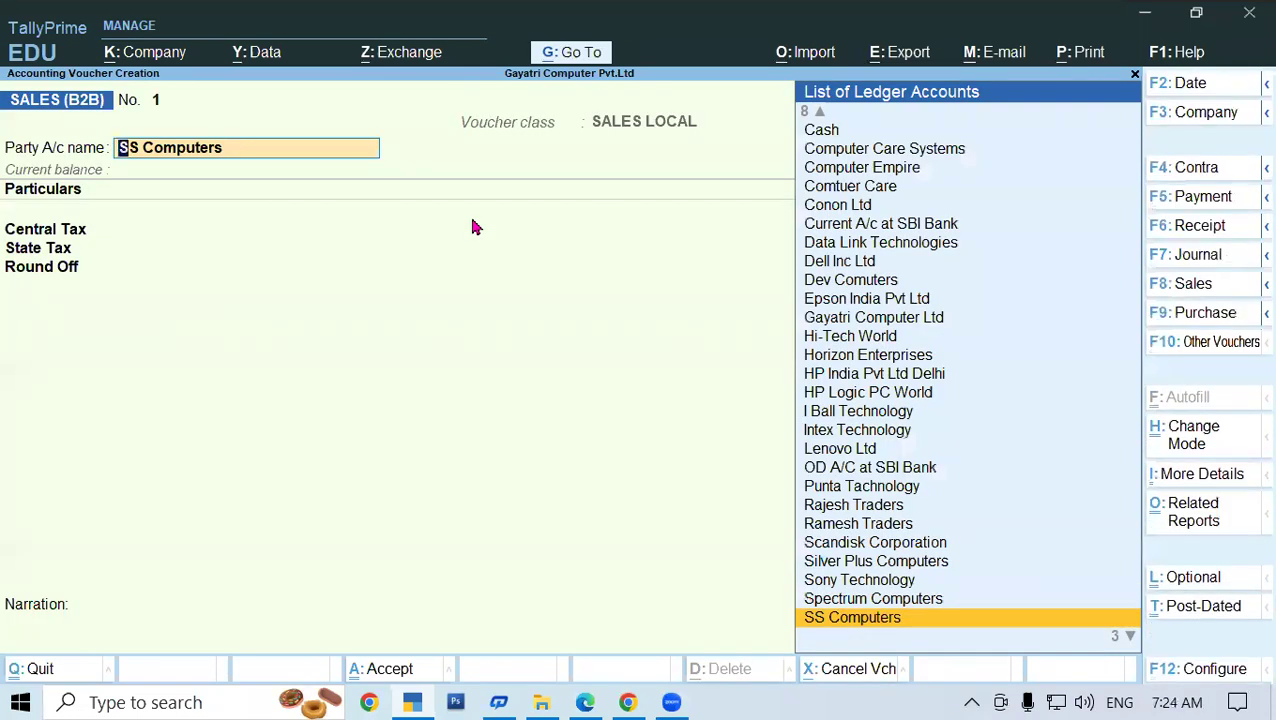
Set "Provide Additional Descriptions for Ledgers" back to No and accept the remaining voucher configuration options
key(F12)
key(Down)
key(Down)
key(Down)
key(Down)
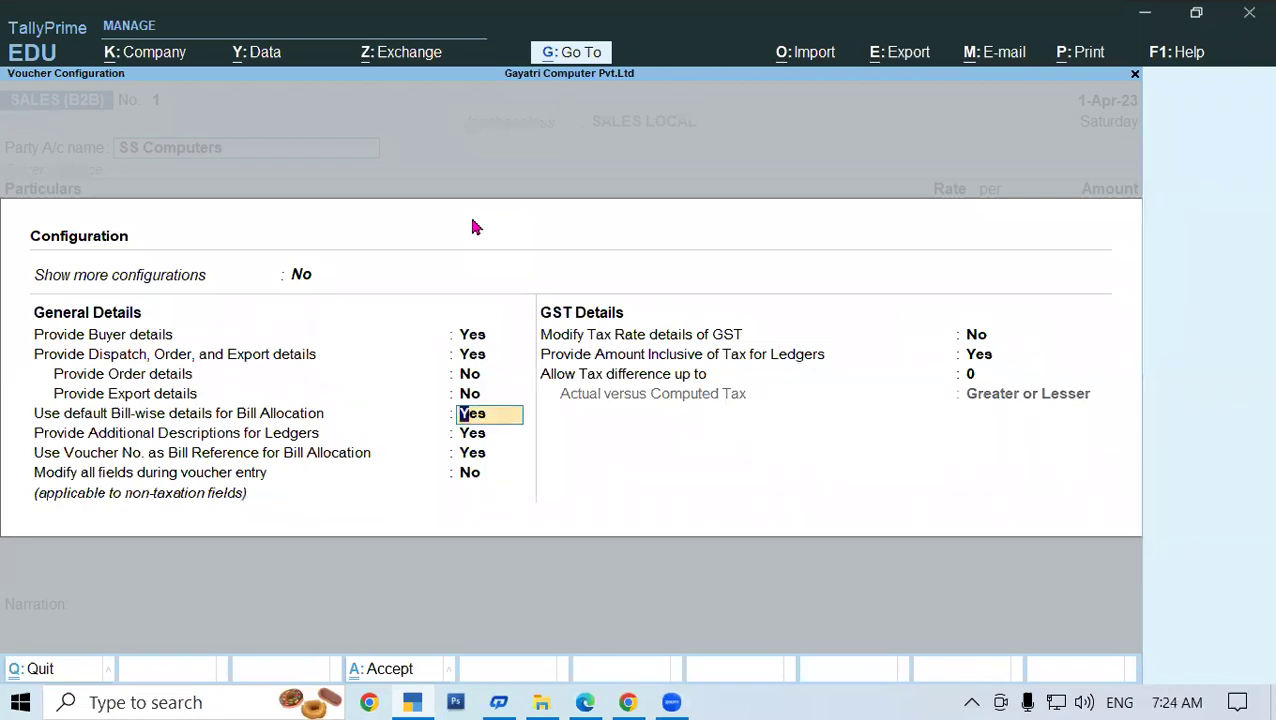
key(Down)
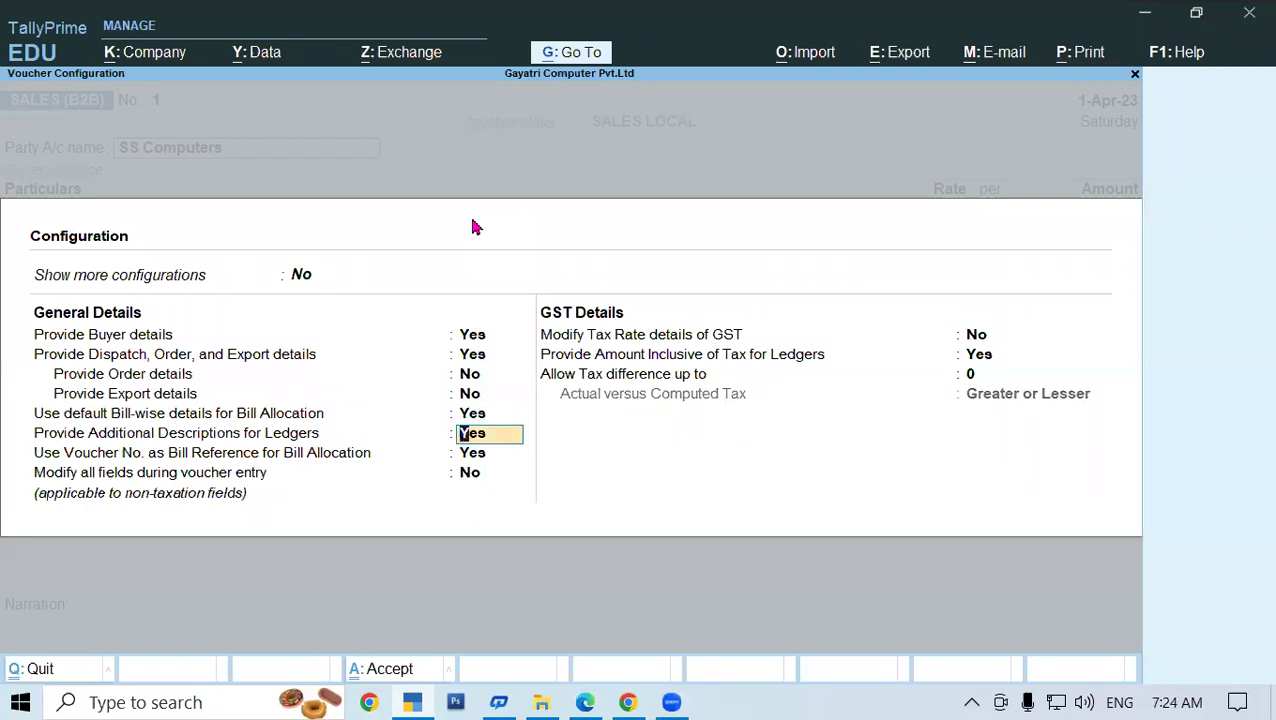
text(n)
key(Return)
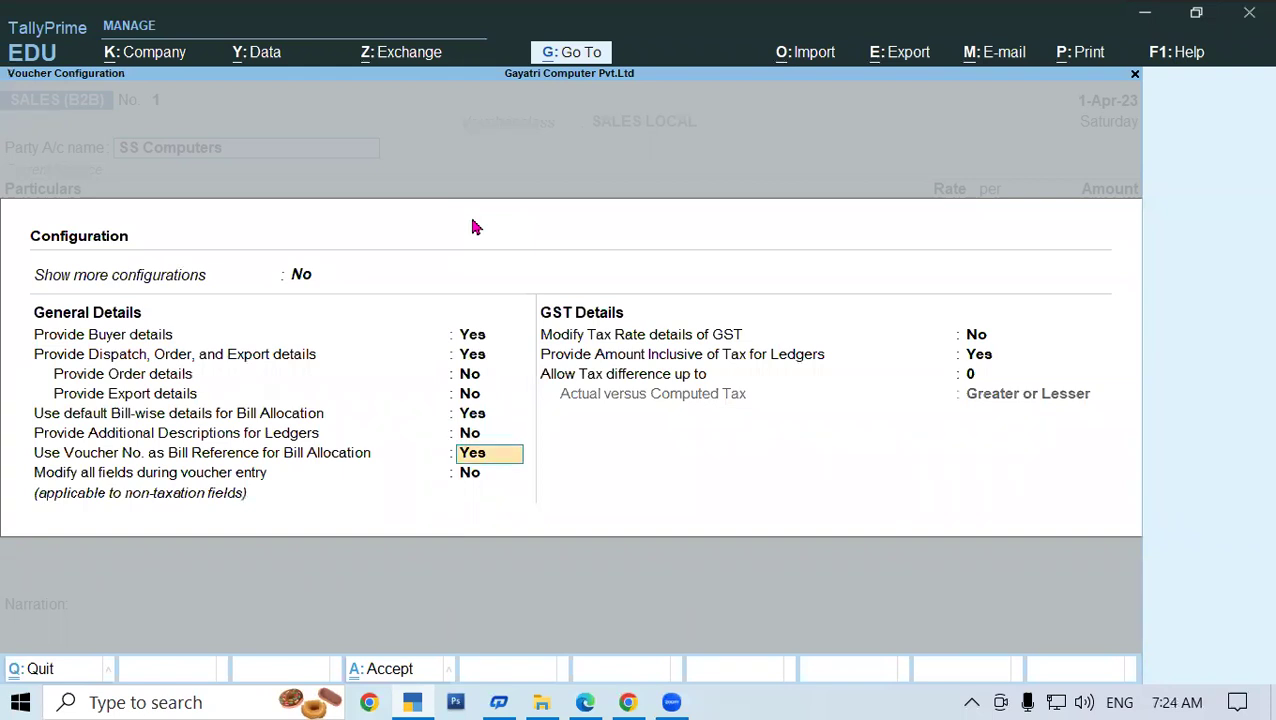
key(Return)
key(Return)
key(Return)
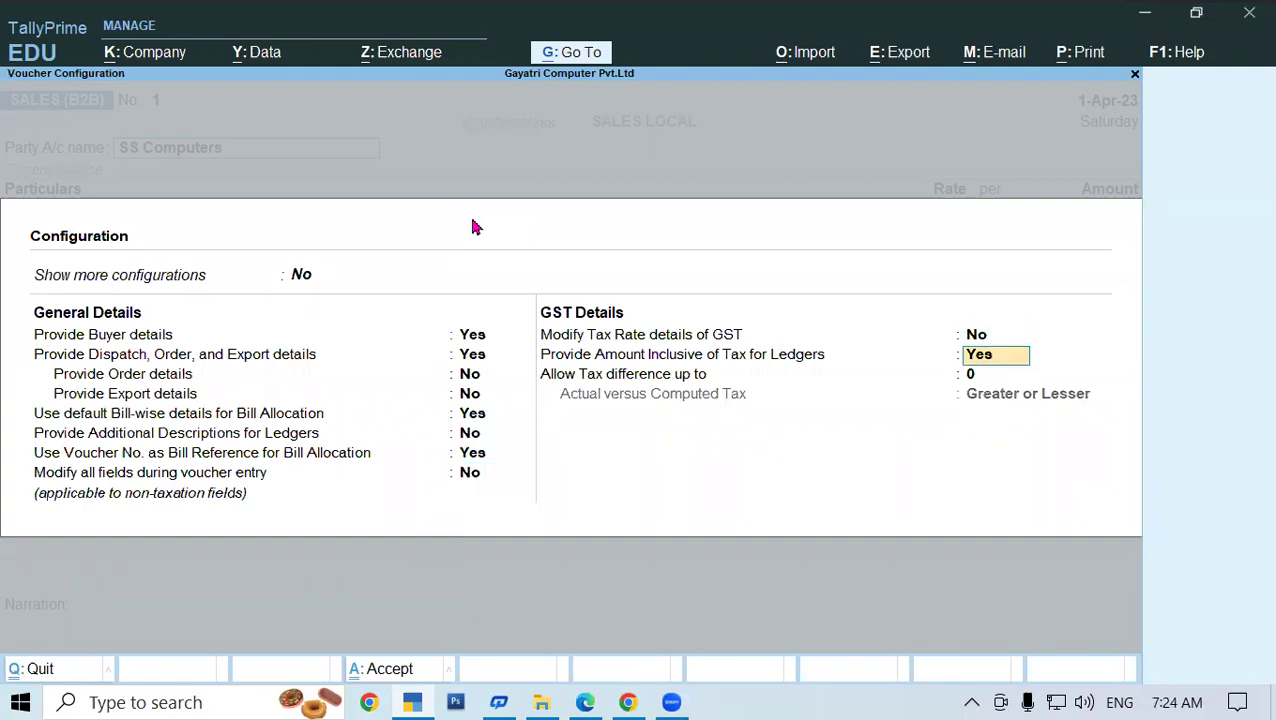
key(Return)
key(Return)
Accept SS Computers as the party with blank dispatch details, Uttar Pradesh as the state and the existing GSTIN details
key(Return)
key(Return)
key(Return)
key(Return)
key(Return)
key(Return)
key(Return)
key(Return)
key(Return)
key(Return)
key(Return)
key(Return)
key(Return)
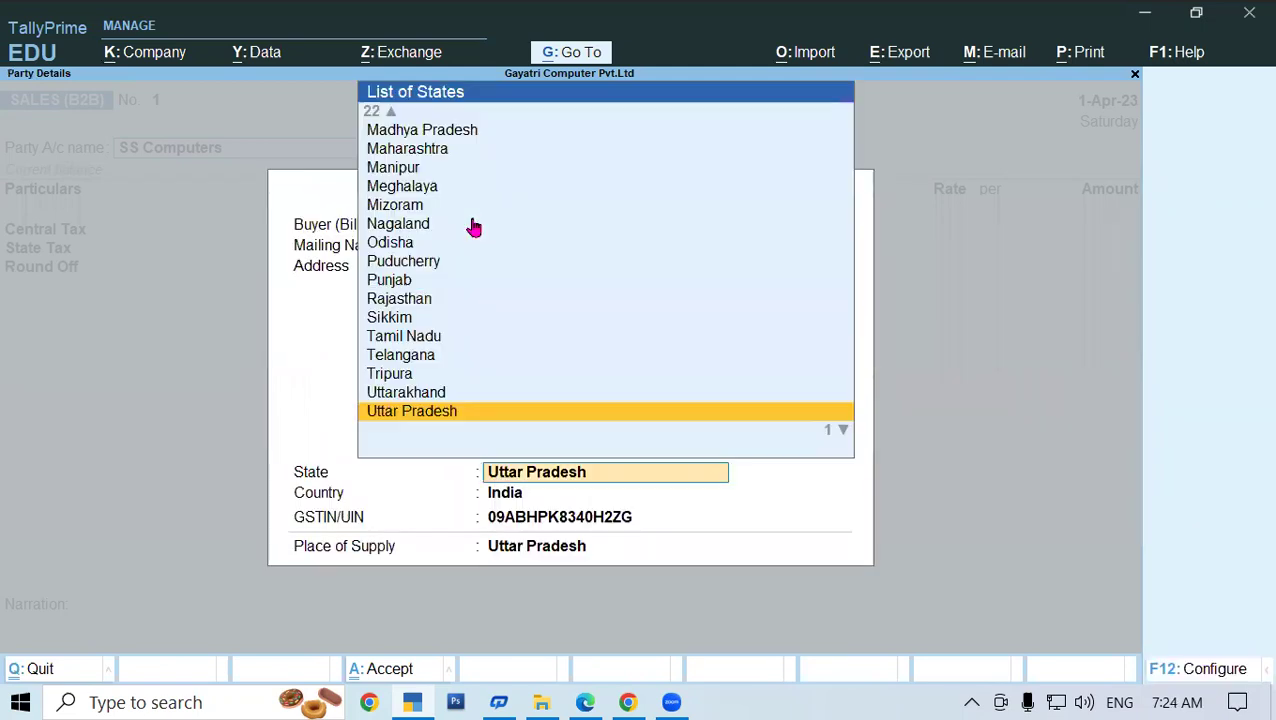
key(Return)
key(Return)
key(Return)
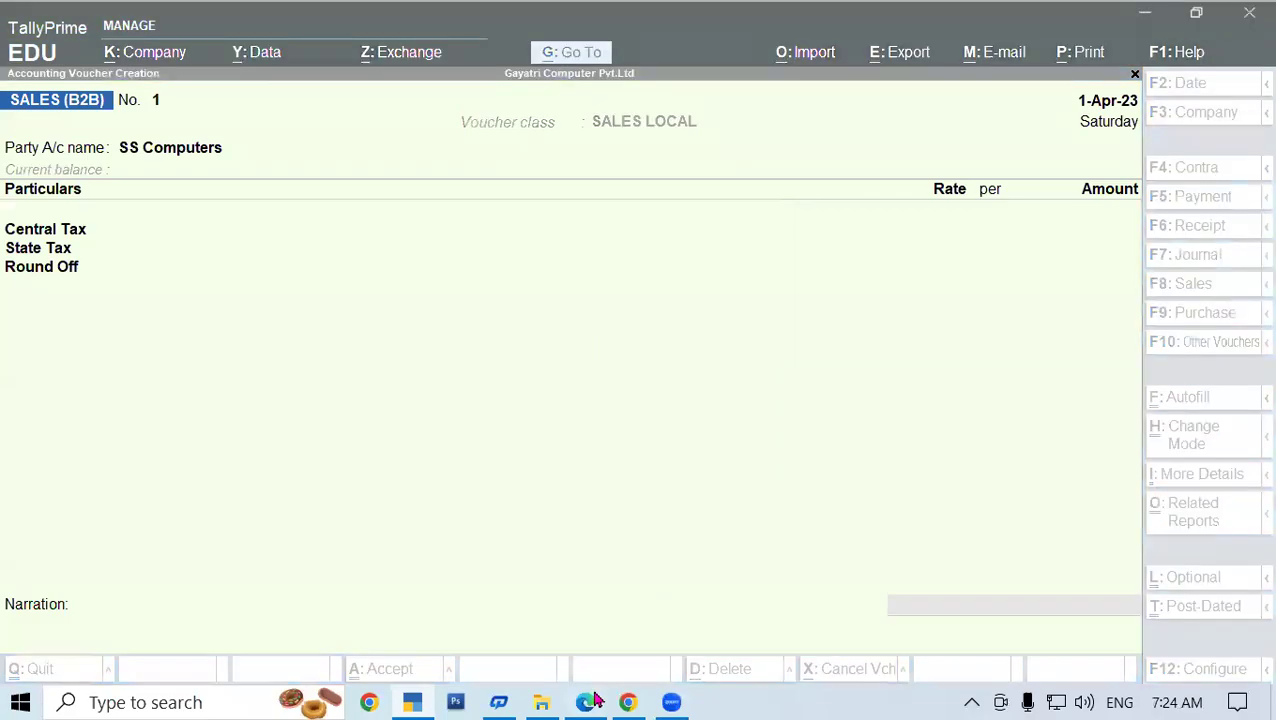
Consult the worked SS Computers sales voucher in the Tally Prime Basic Accounting PDF and return to TallyPrime
click(673, 702)
scroll(557, 537, down, 5)
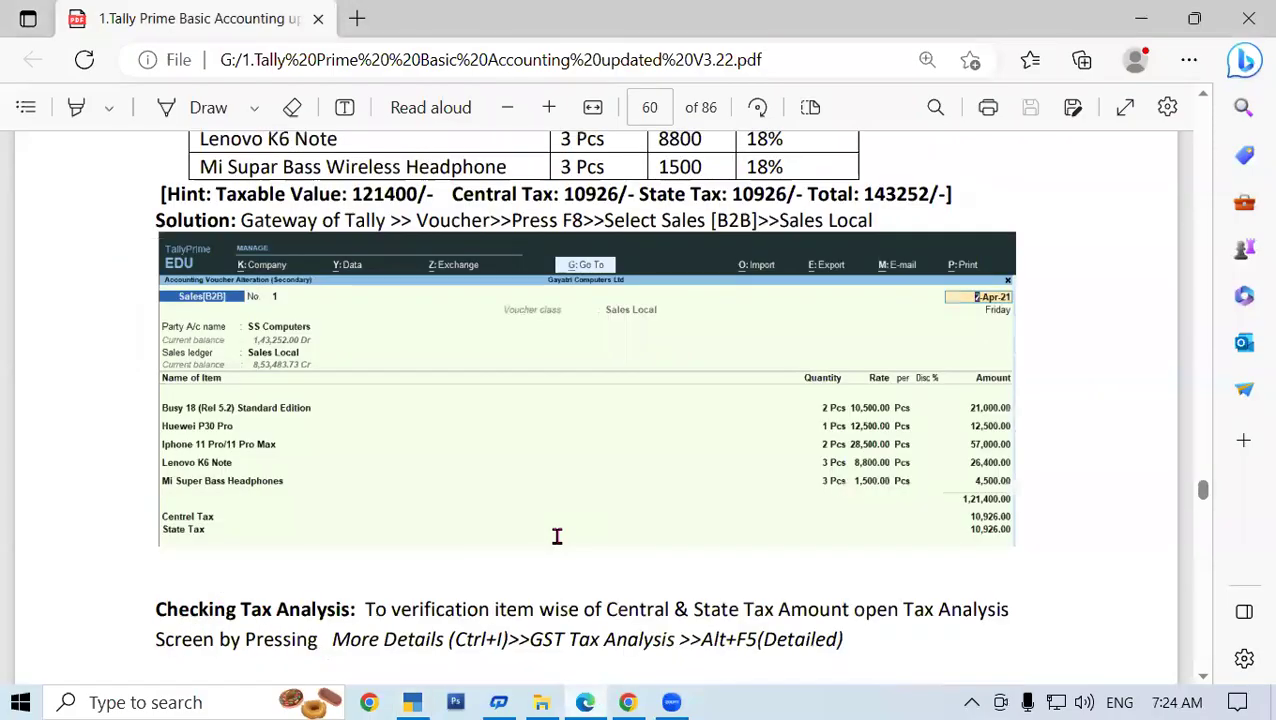
scroll(557, 537, down, 1)
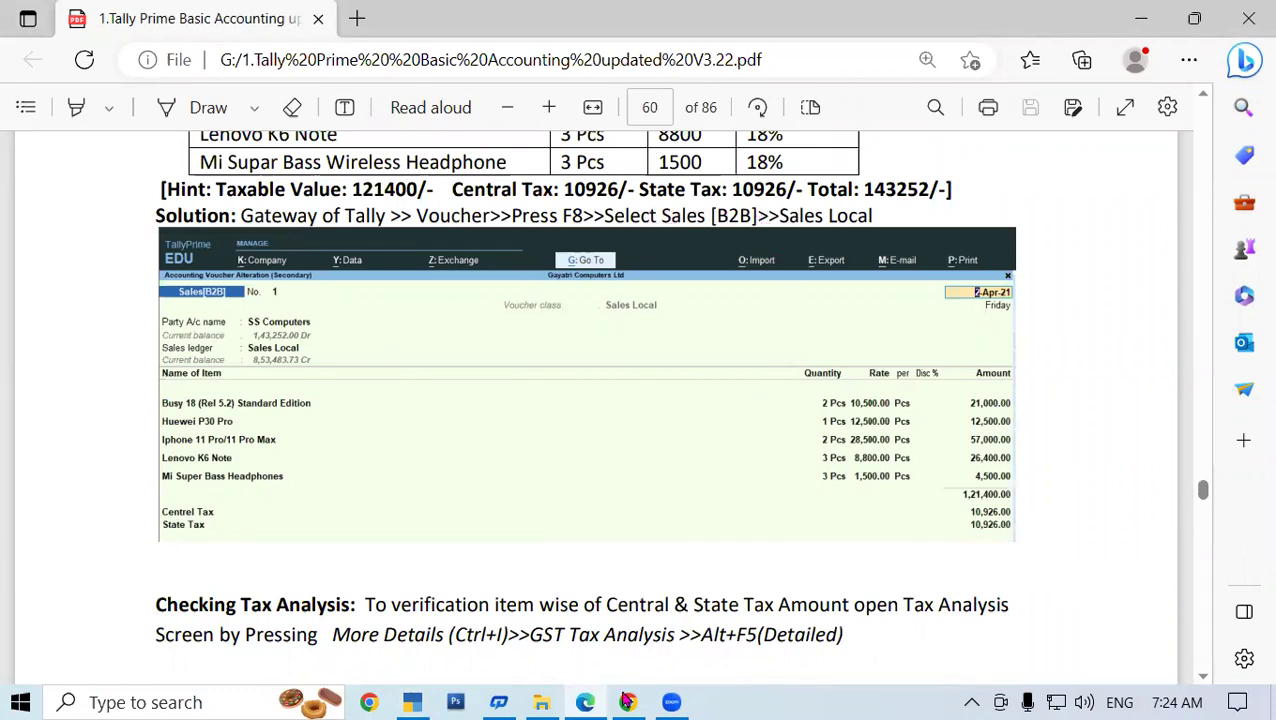
mouse_move(422, 702)
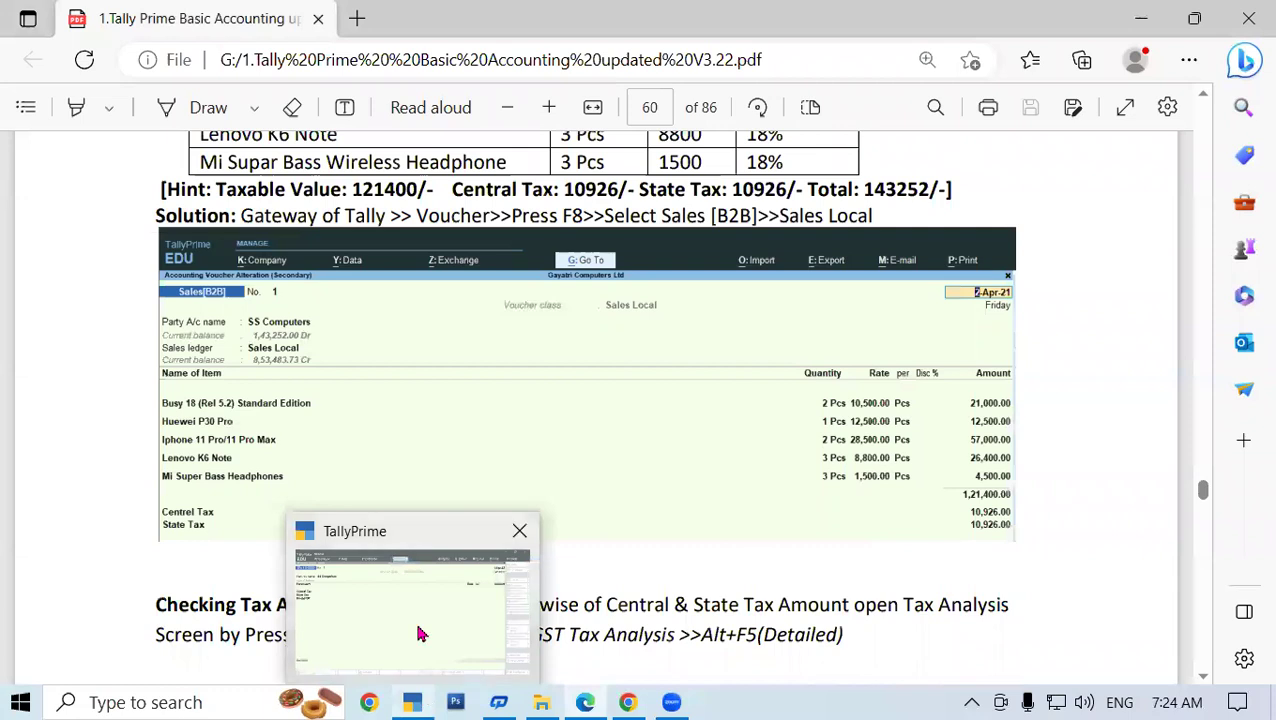
click(420, 634)
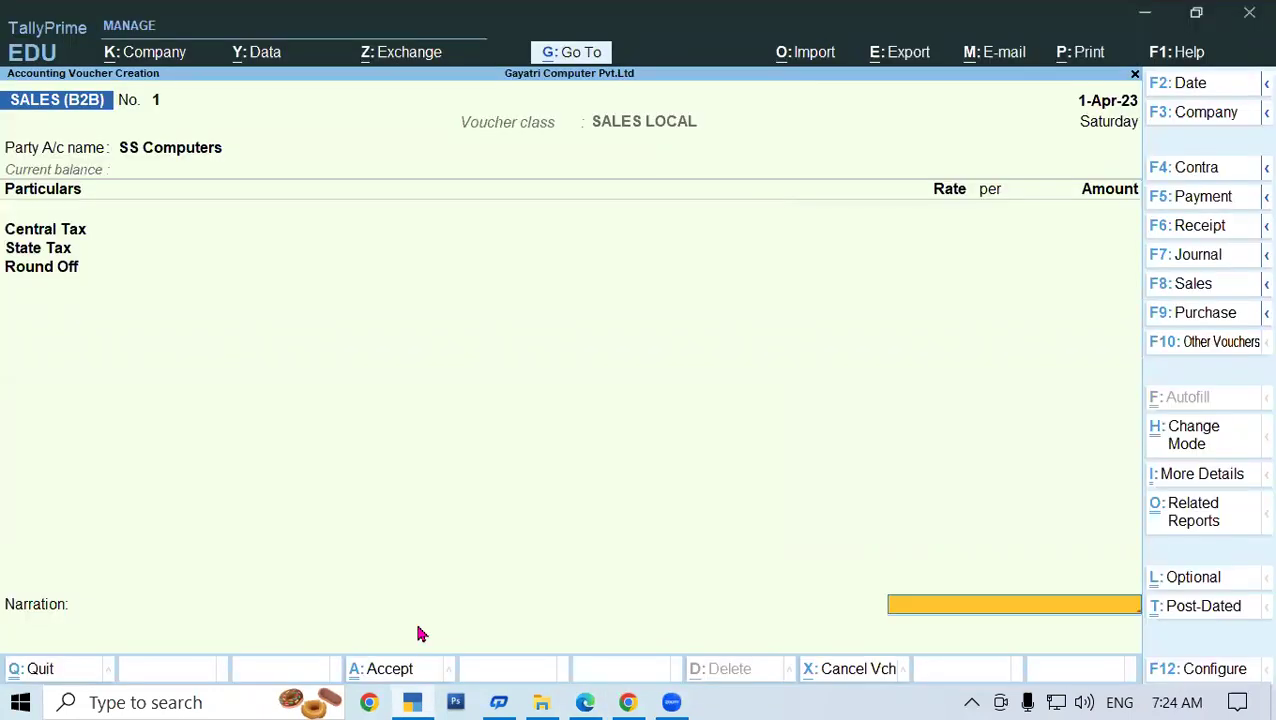
Open the company features and review the accounting and inventory options, including batches, discount column and separate quantity columns
key(F11)
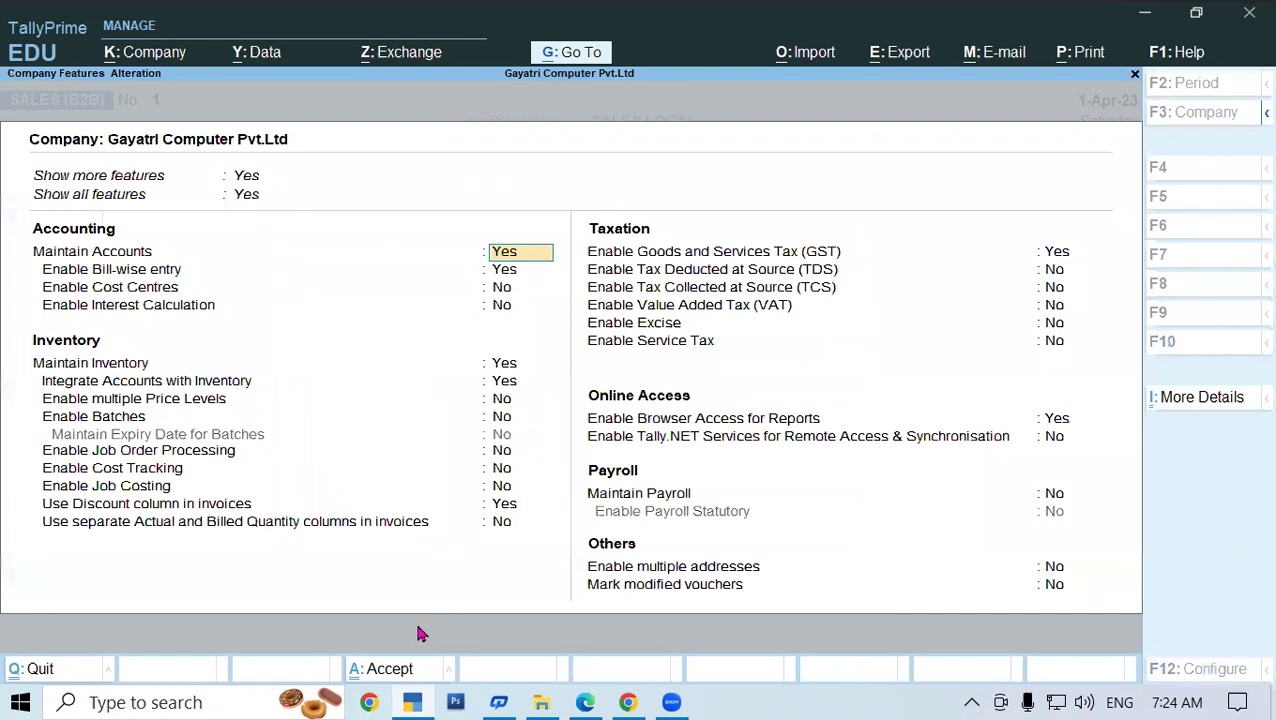
key(Return)
key(Return)
key(Return)
key(Return)
key(Return)
key(Return)
key(Return)
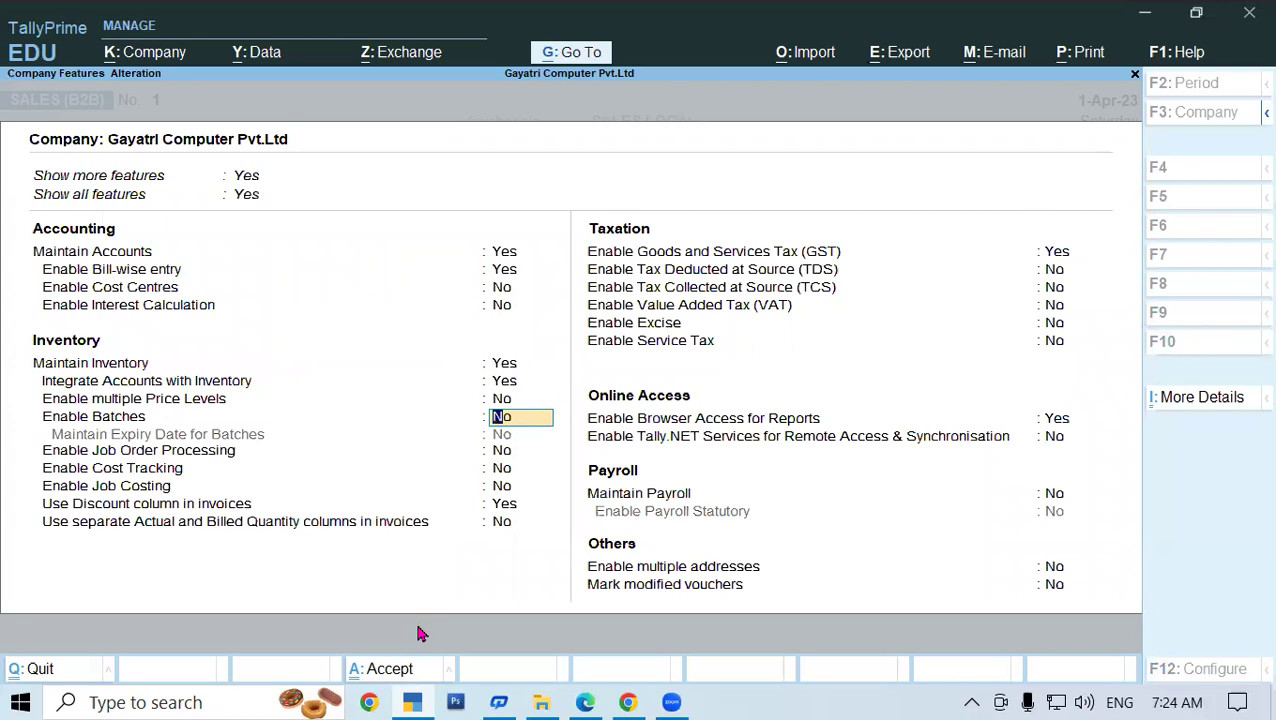
key(Return)
key(Return)
key(Return)
key(Return)
key(Return)
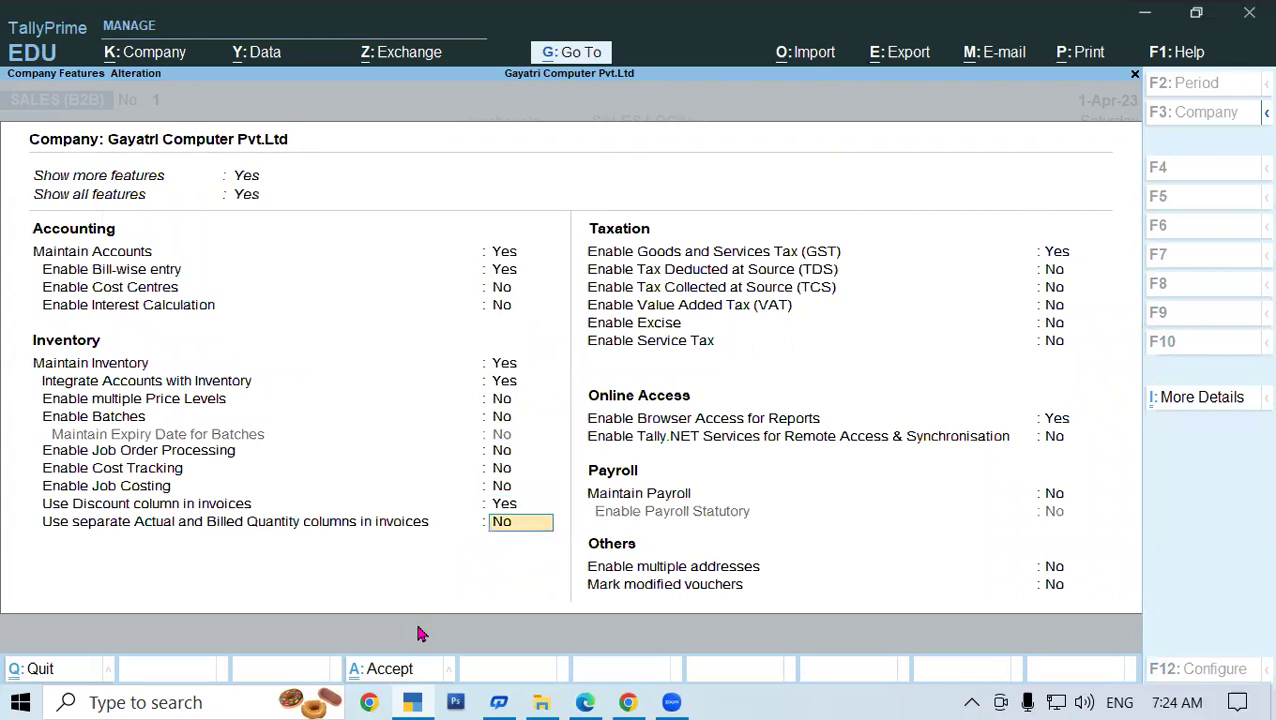
Review the company's GST details and the remaining taxation, online access, payroll and other features, and accept them as they are
key(Return)
key(Return)
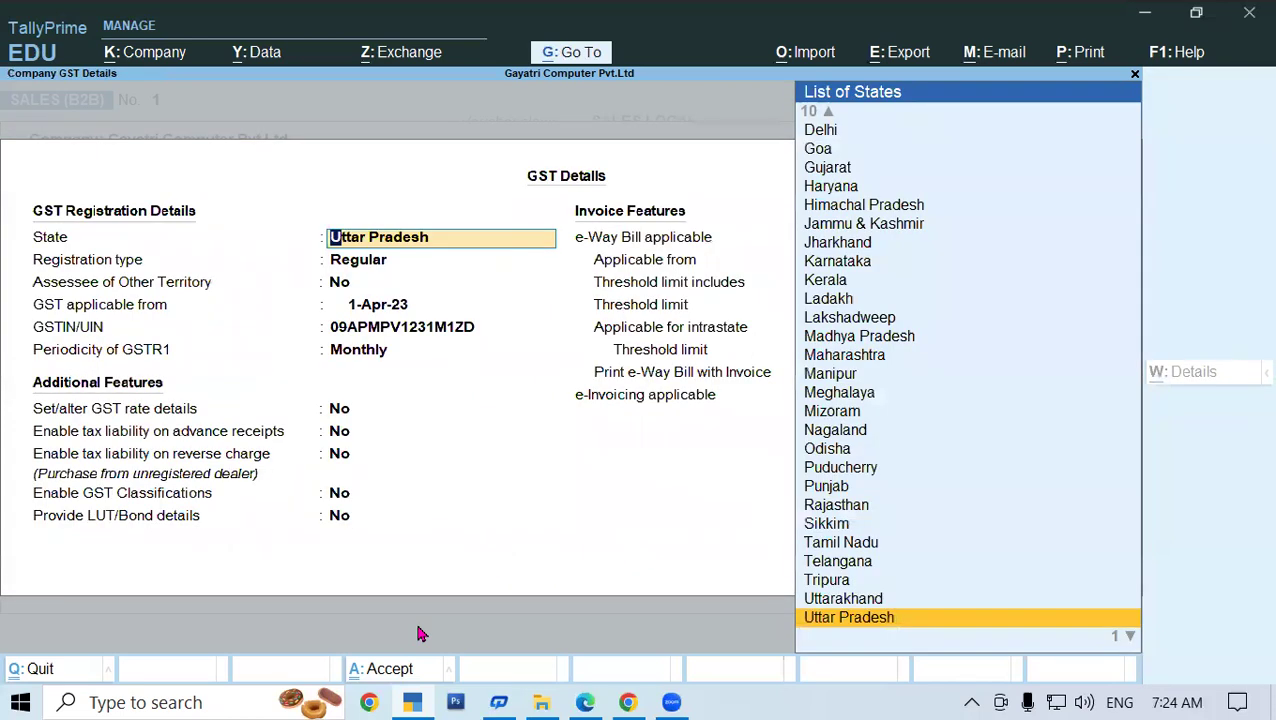
key(Return)
key(Return)
key(Return)
key(Return)
key(Return)
key(Return)
key(Return)
key(Return)
key(Return)
key(Return)
key(Return)
key(Return)
key(Return)
key(Return)
key(Return)
key(Return)
key(Return)
key(Return)
key(Return)
key(Return)
key(Return)
key(Return)
key(Return)
key(Return)
key(Return)
key(Return)
key(Return)
key(Return)
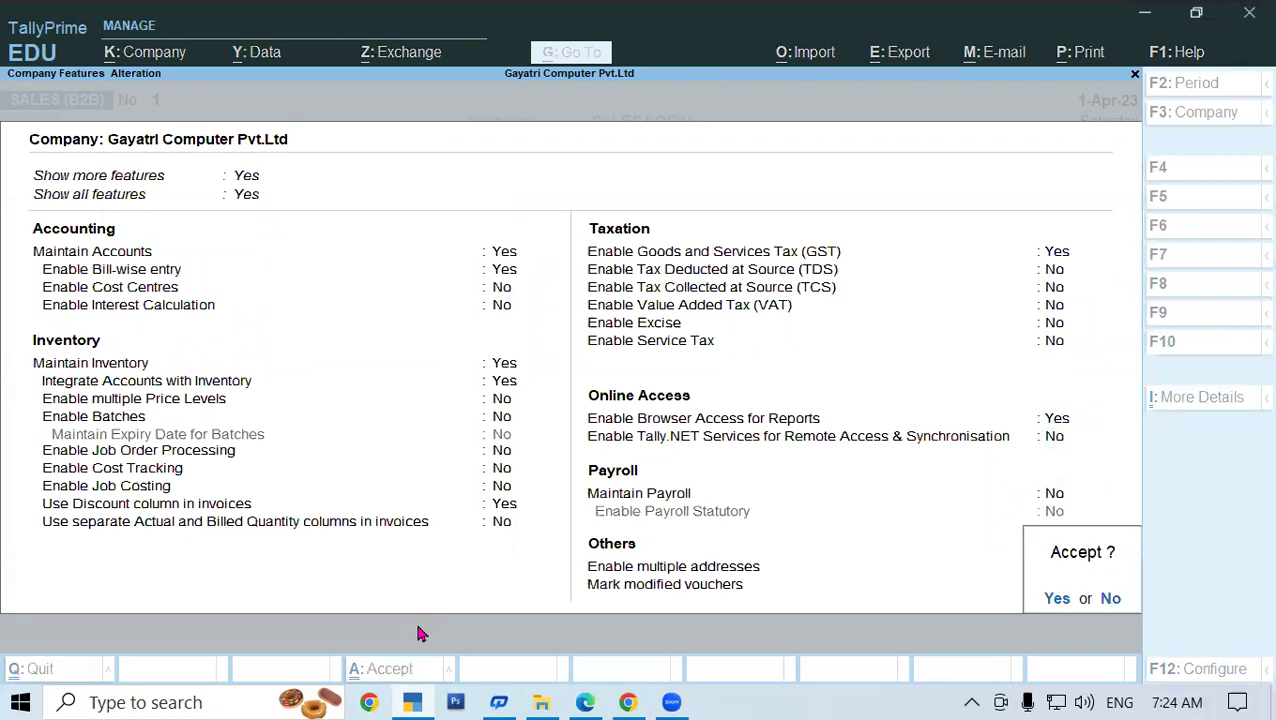
key(Return)
Leave the dispatch details, review the general options in the voucher configuration, and accept them as they are
key(Return)
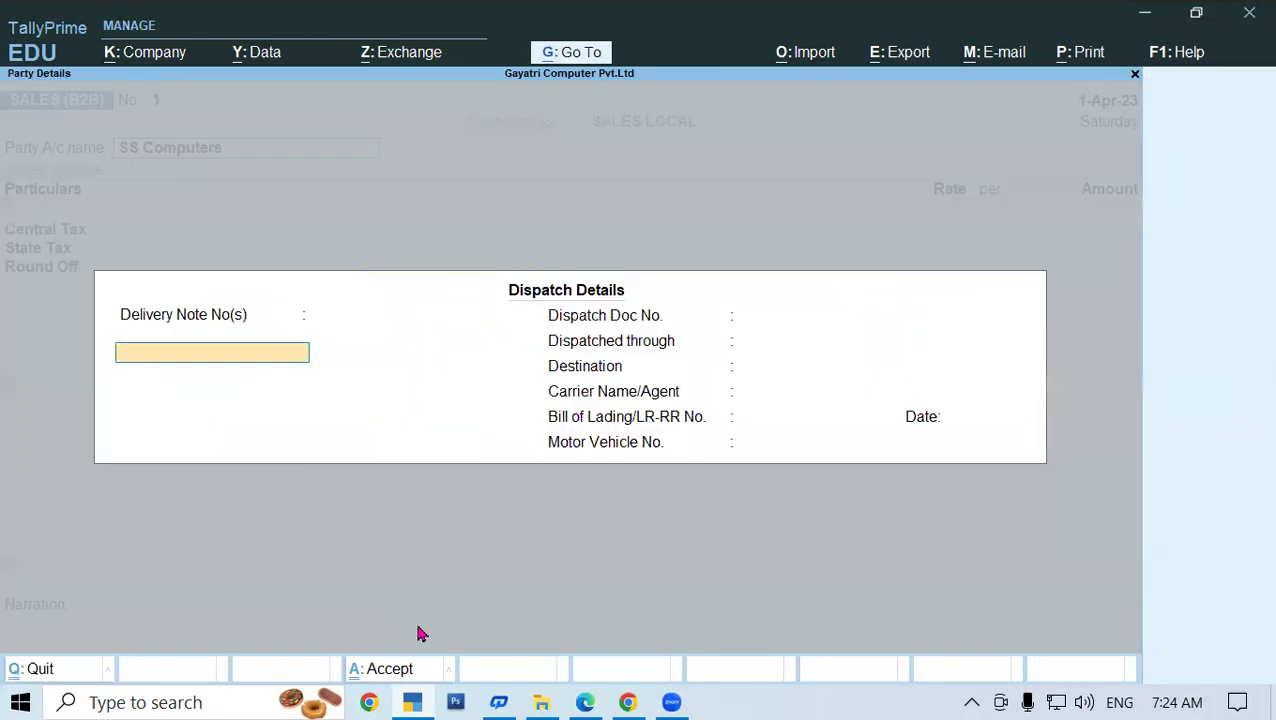
key(Escape)
key(Return)
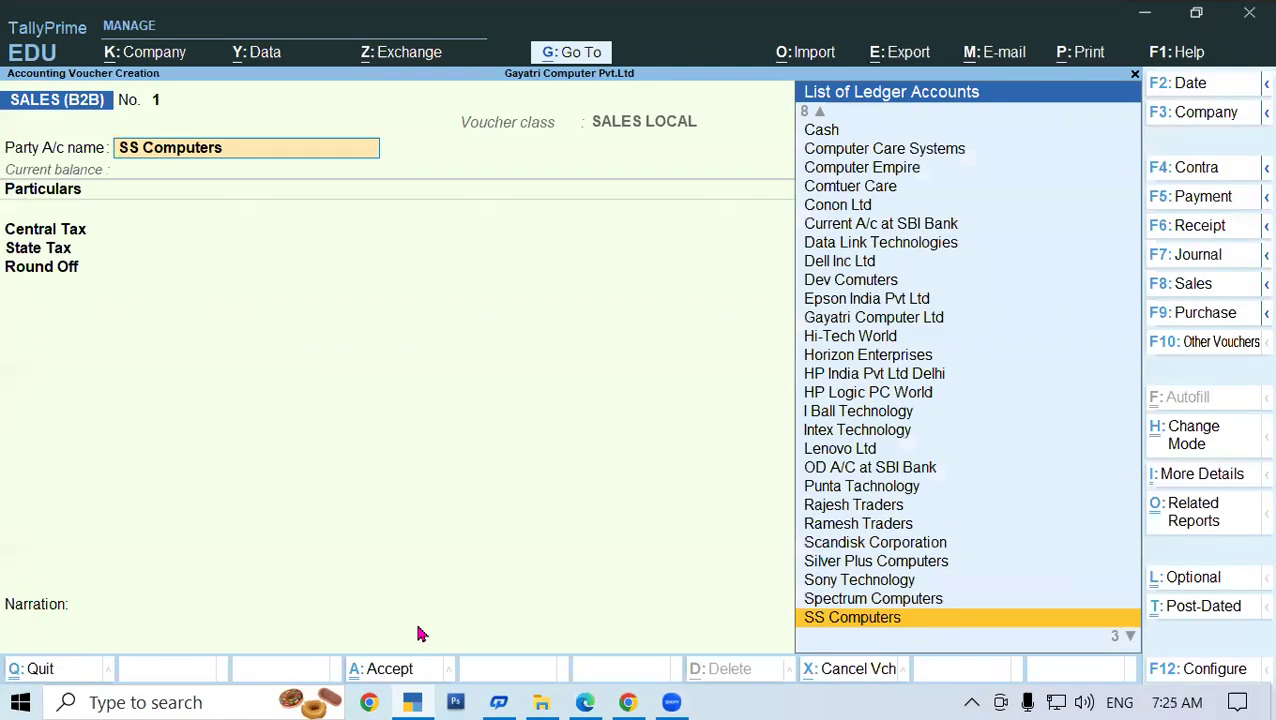
key(F12)
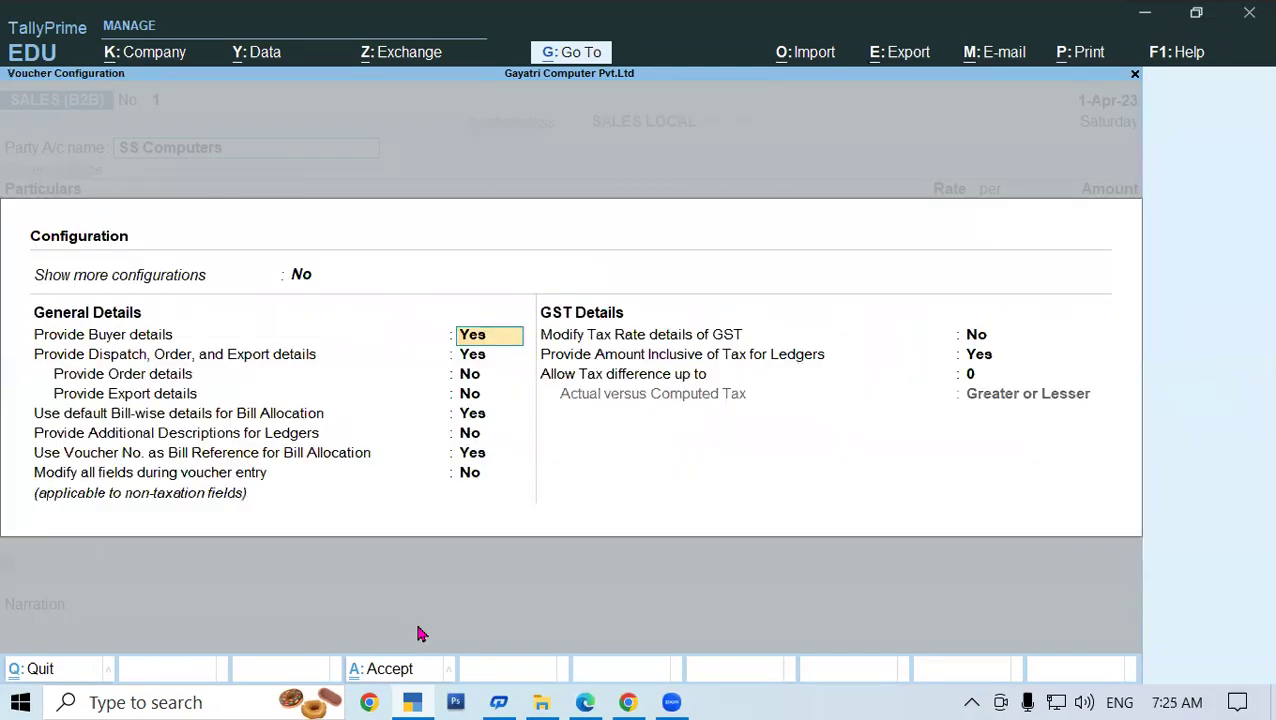
key(Return)
key(Return)
key(Return)
key(Return)
key(Return)
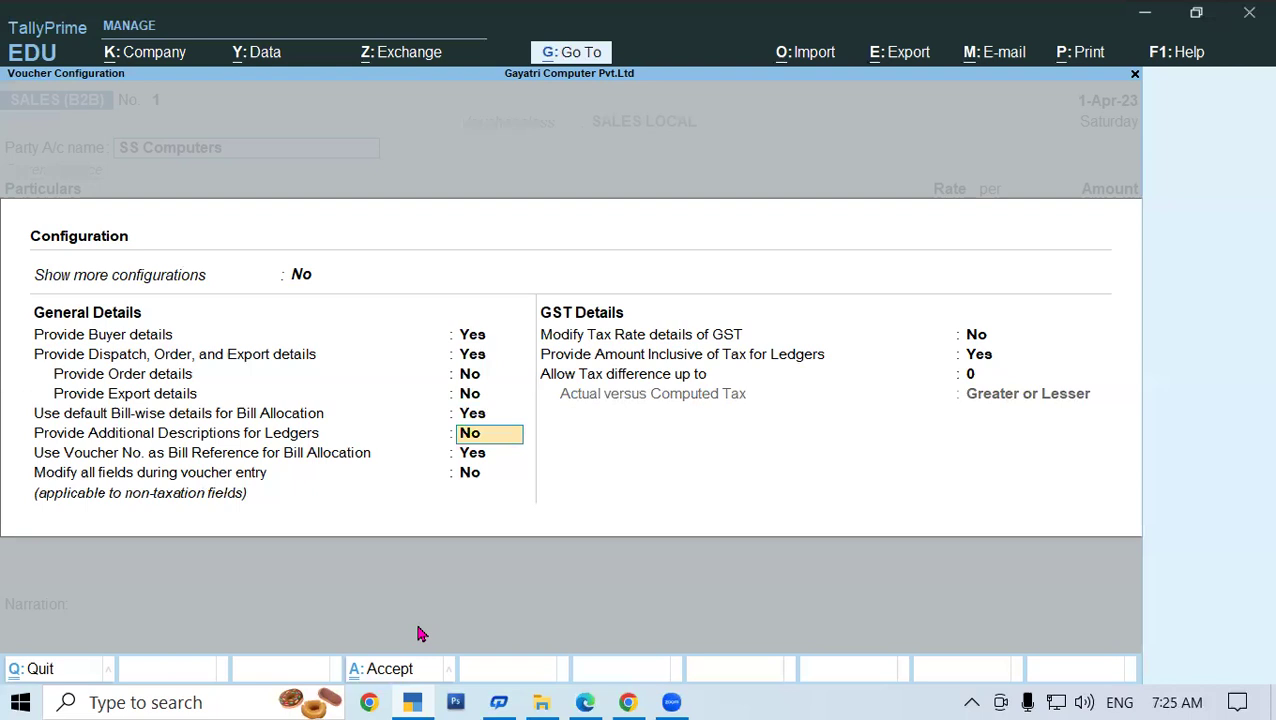
key(ctrl+a)
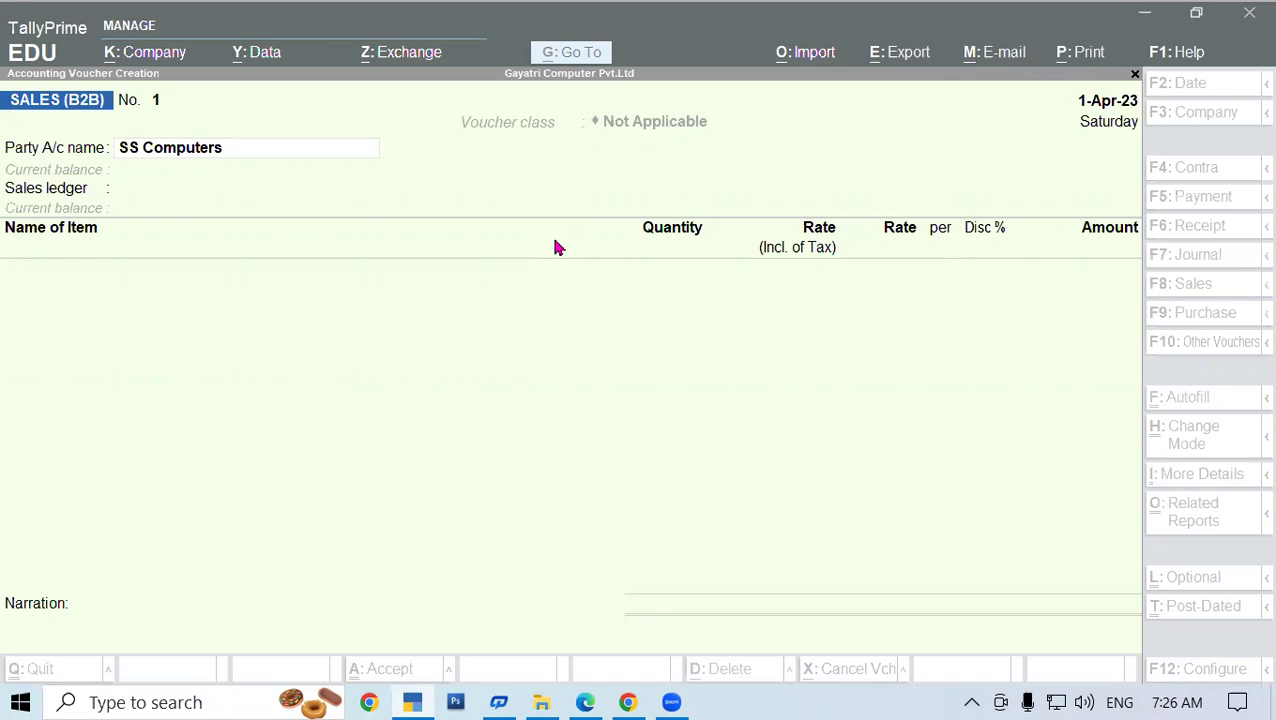
Accept SS Computers with blank dispatch details and existing party details, and choose SALES LOCAL as the sales ledger
click(246, 150)
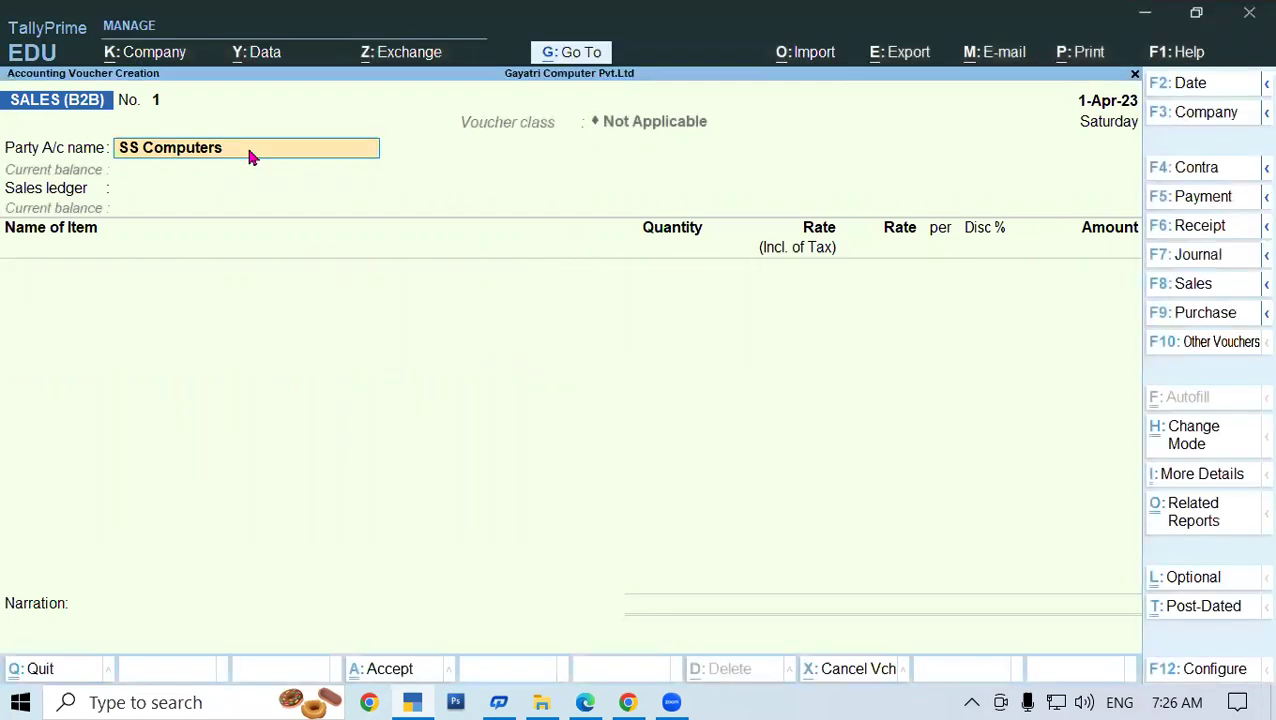
key(Return)
key(Return)
key(Return)
key(Return)
key(Return)
key(Return)
key(Return)
key(Return)
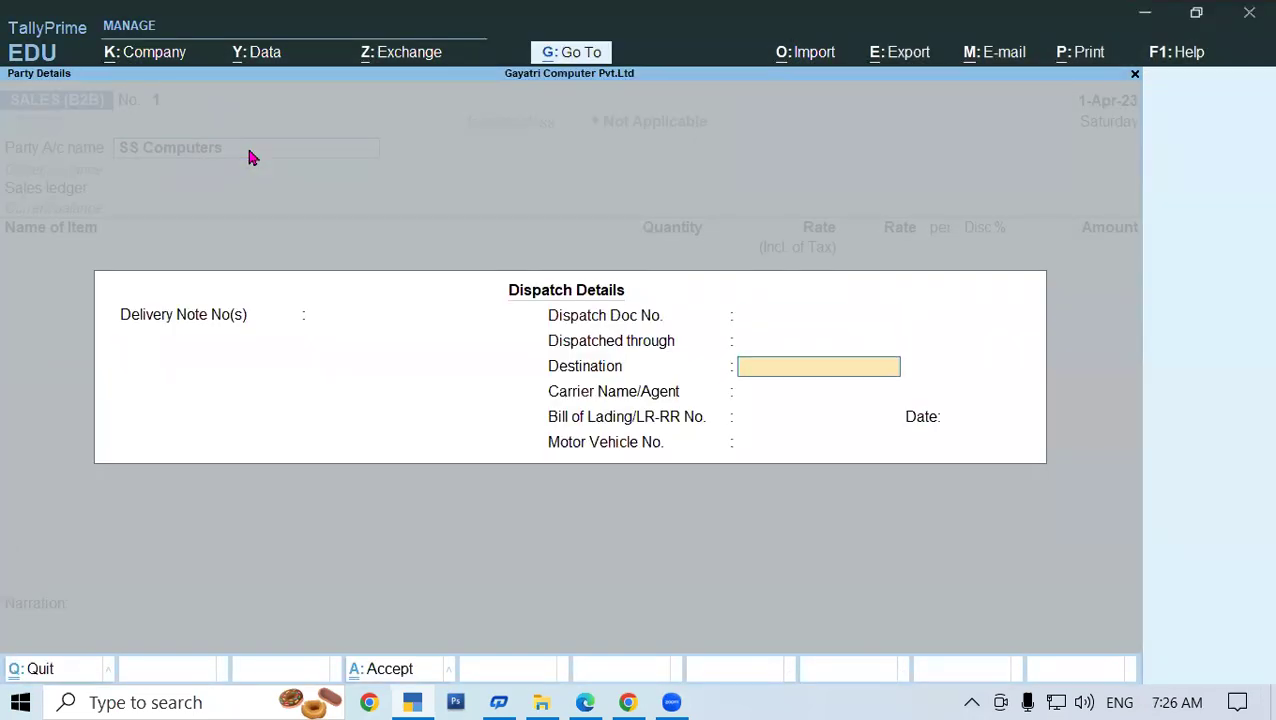
key(Return)
key(Return)
key(Return)
key(Return)
key(Return)
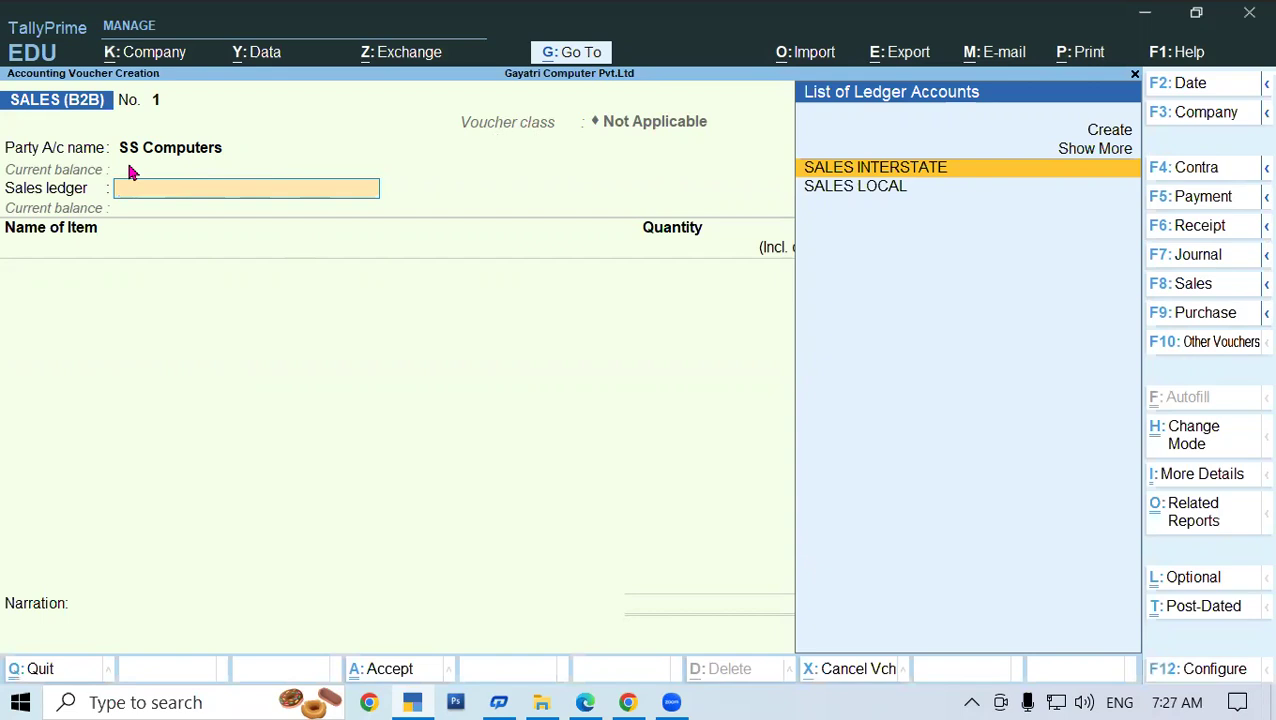
key(Down)
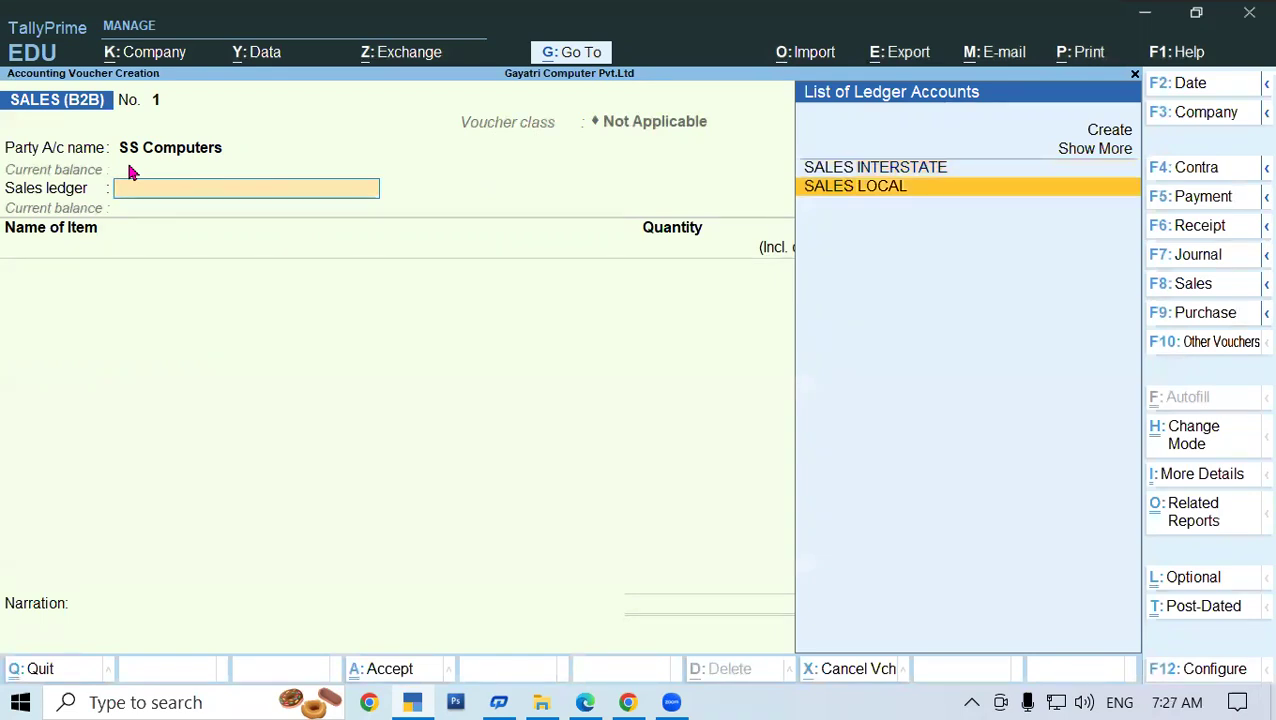
key(Return)
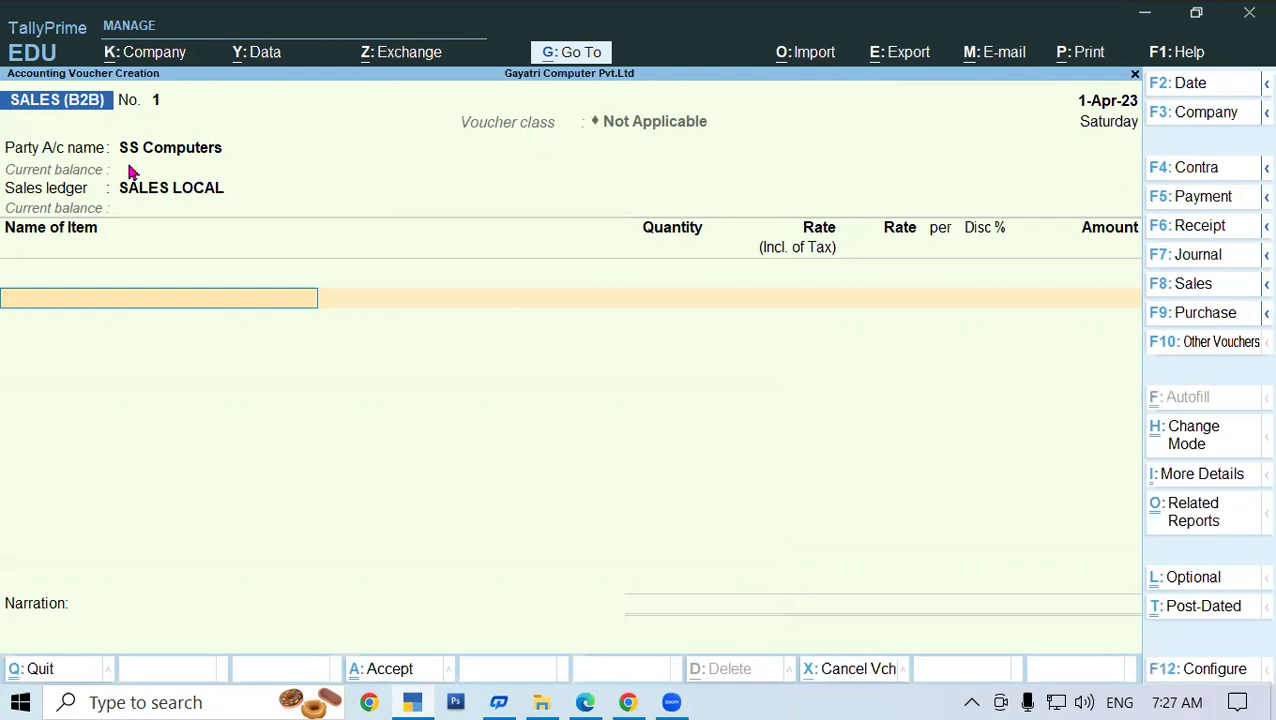
Change the SALES (B2B) voucher's class to SALES LOCAL
key(F8)
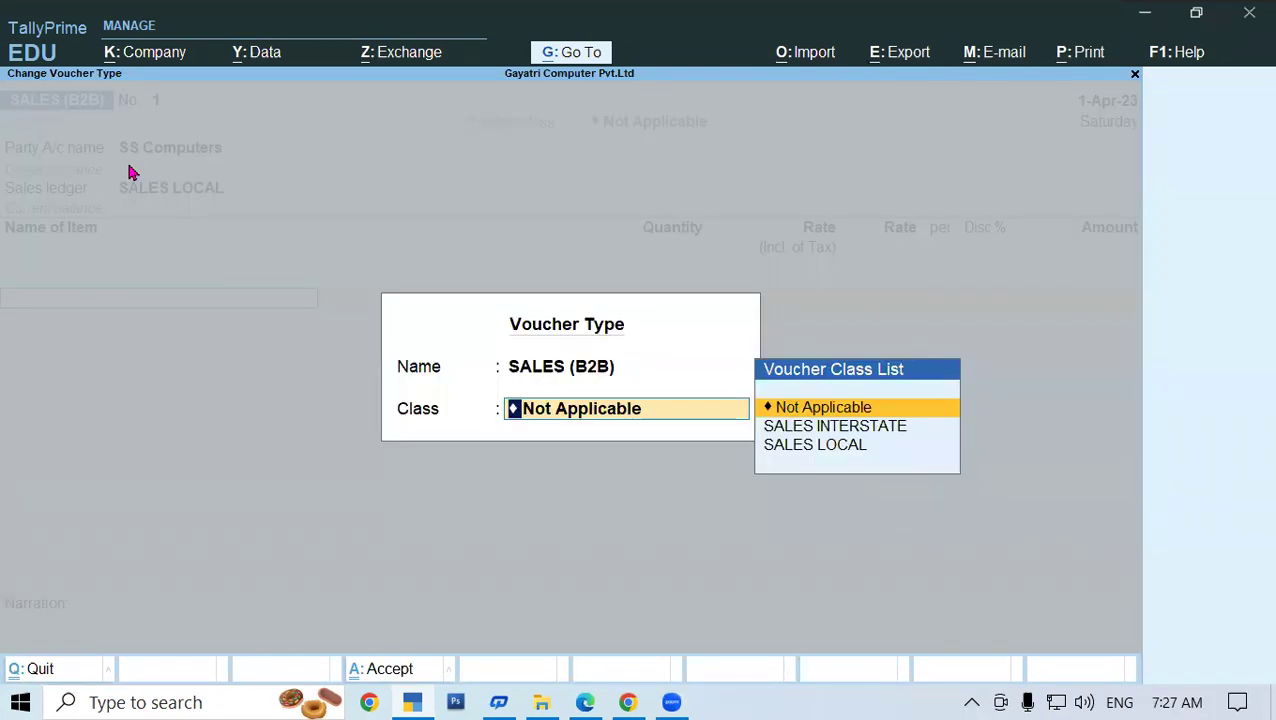
key(Down)
key(Down)
key(Return)
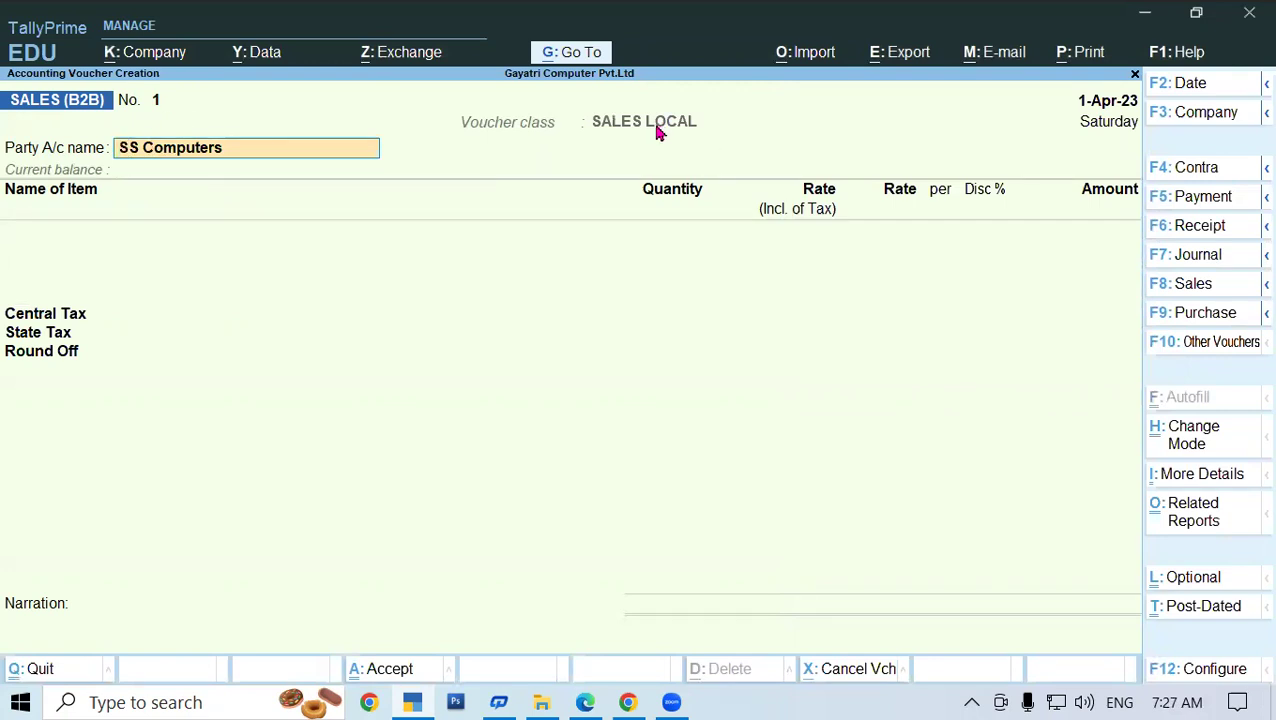
Keep SS Computers as the party and accept its blank dispatch details and existing party details for the item invoice
key(Return)
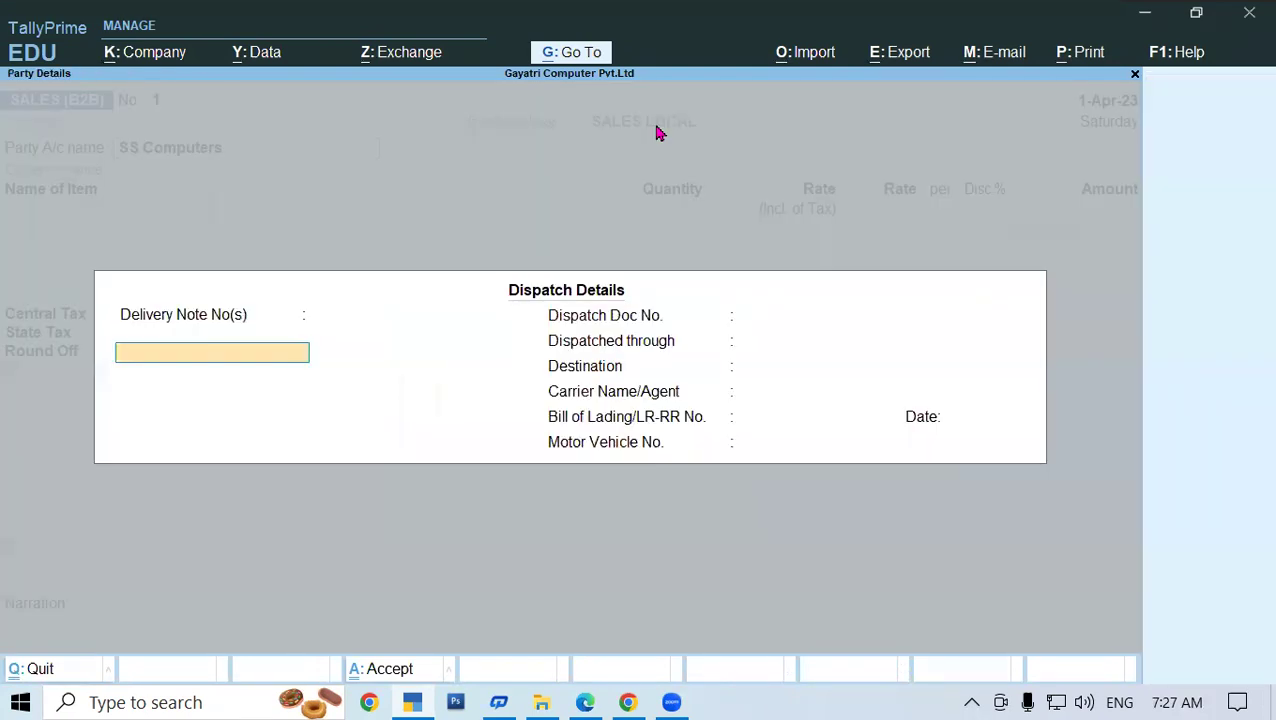
key(Return)
key(Escape)
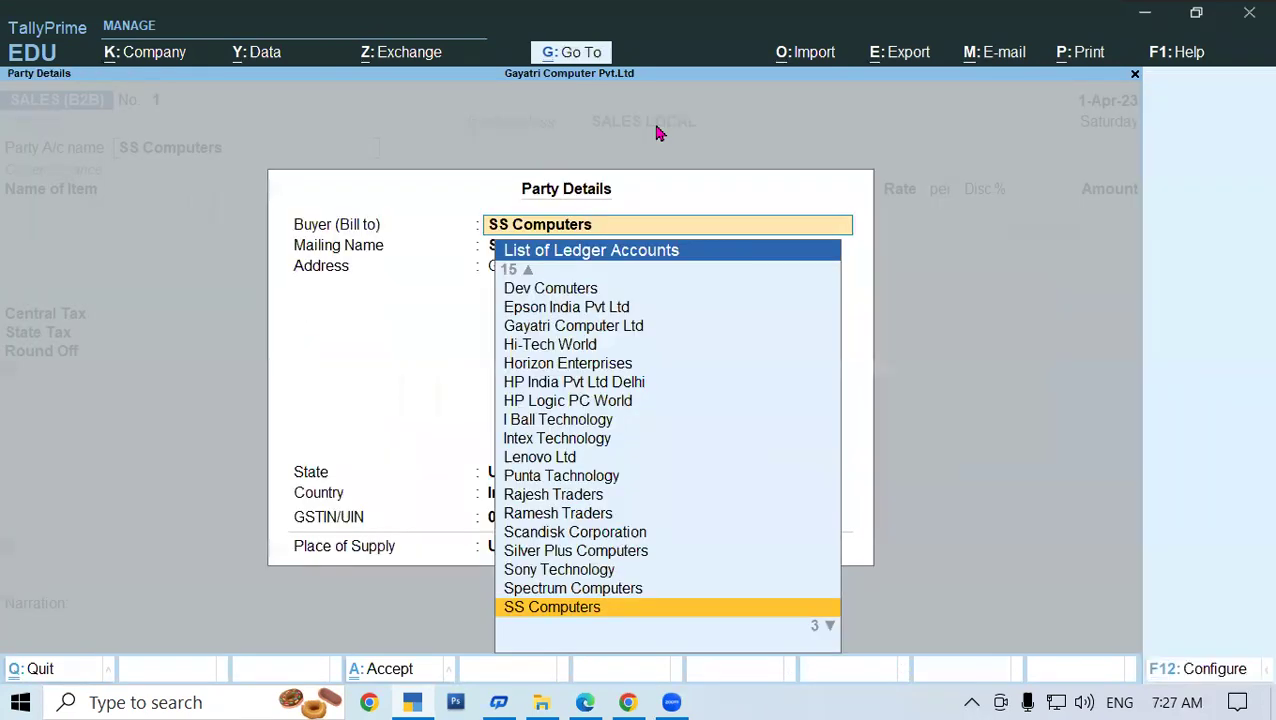
key(ctrl+a)
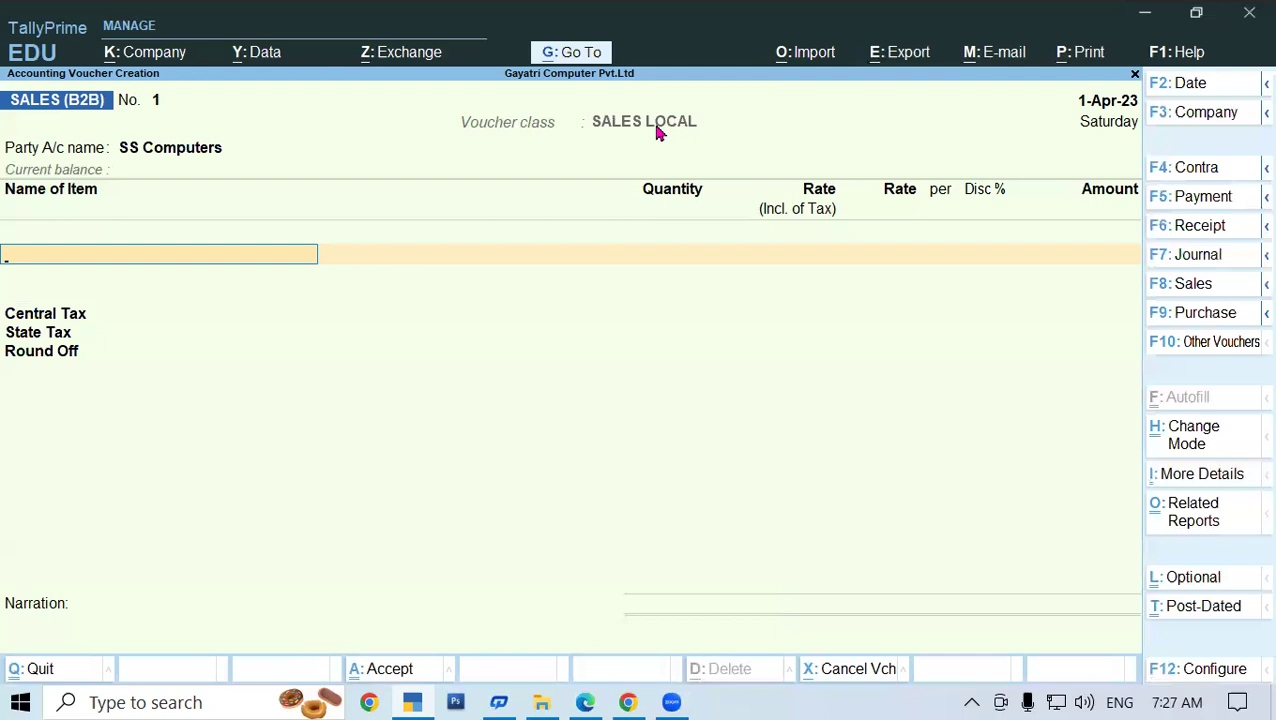
Check the PDF's sale table and add Busy 18 (Rel 5.2) Standard Edition to the invoice, with no description and location Shop
text(Bus)
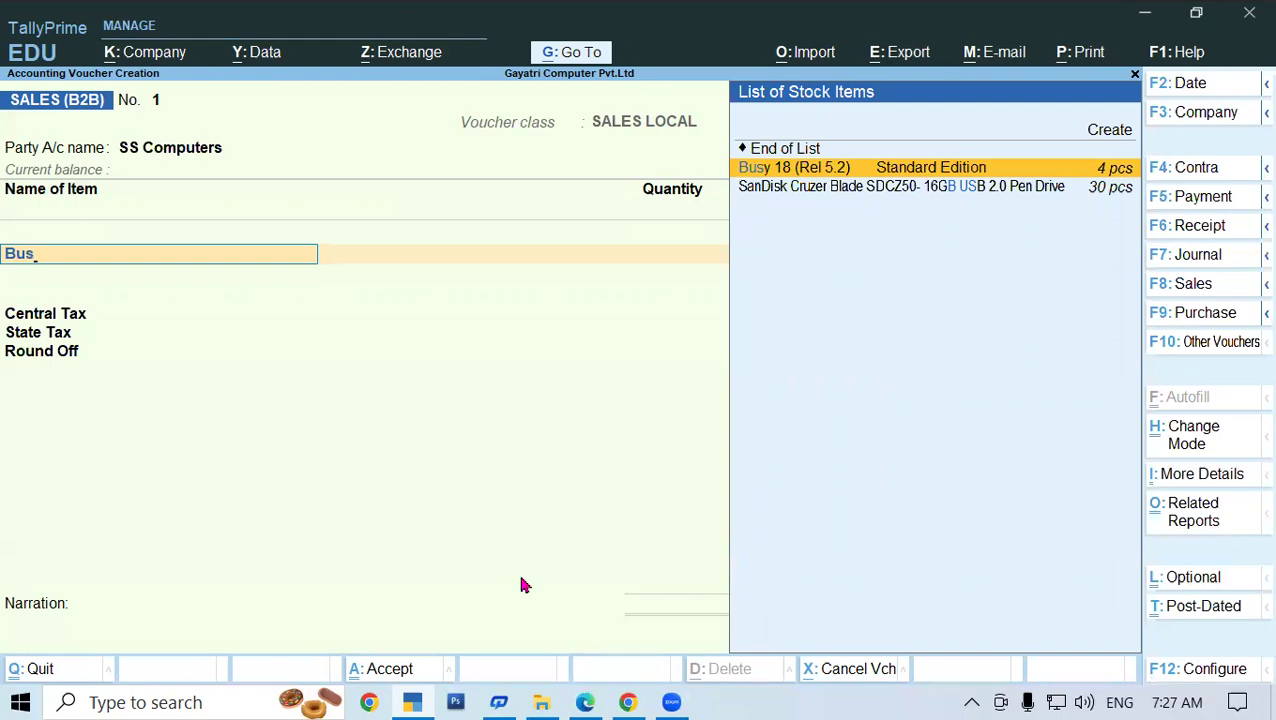
key(alt+Tab)
scroll(364, 300, down, 1)
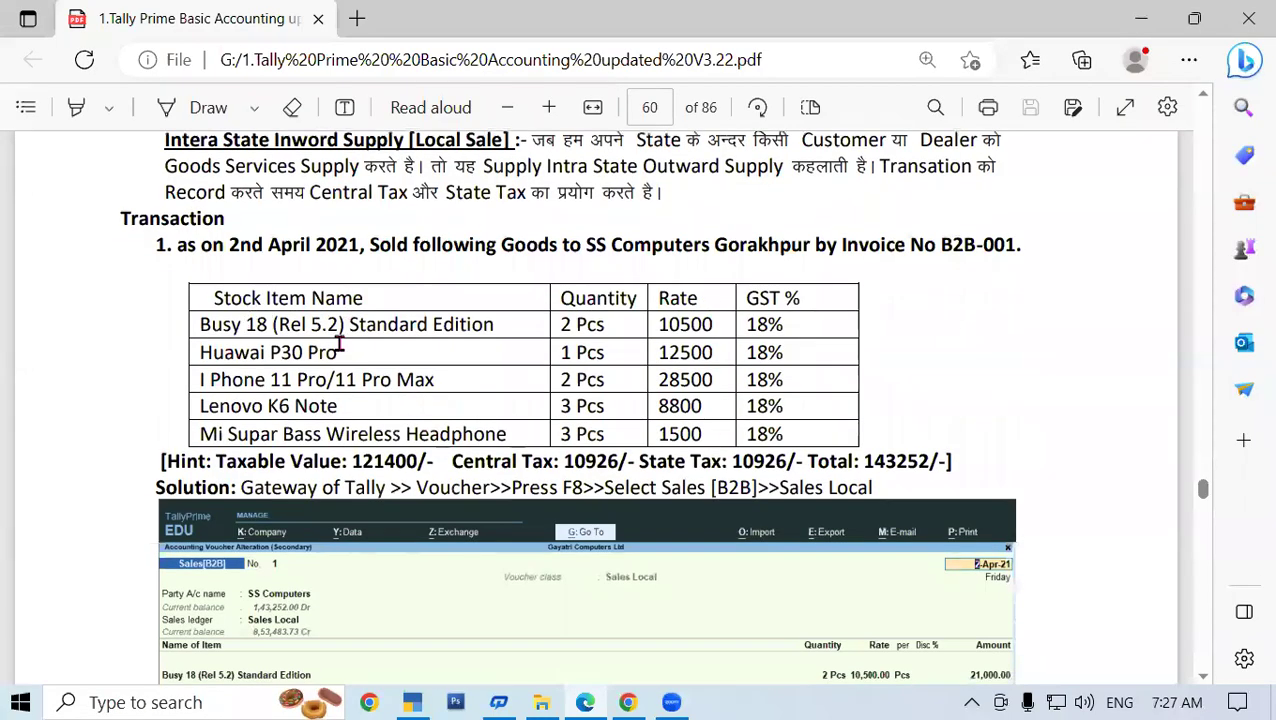
key(alt+Tab)
key(Return)
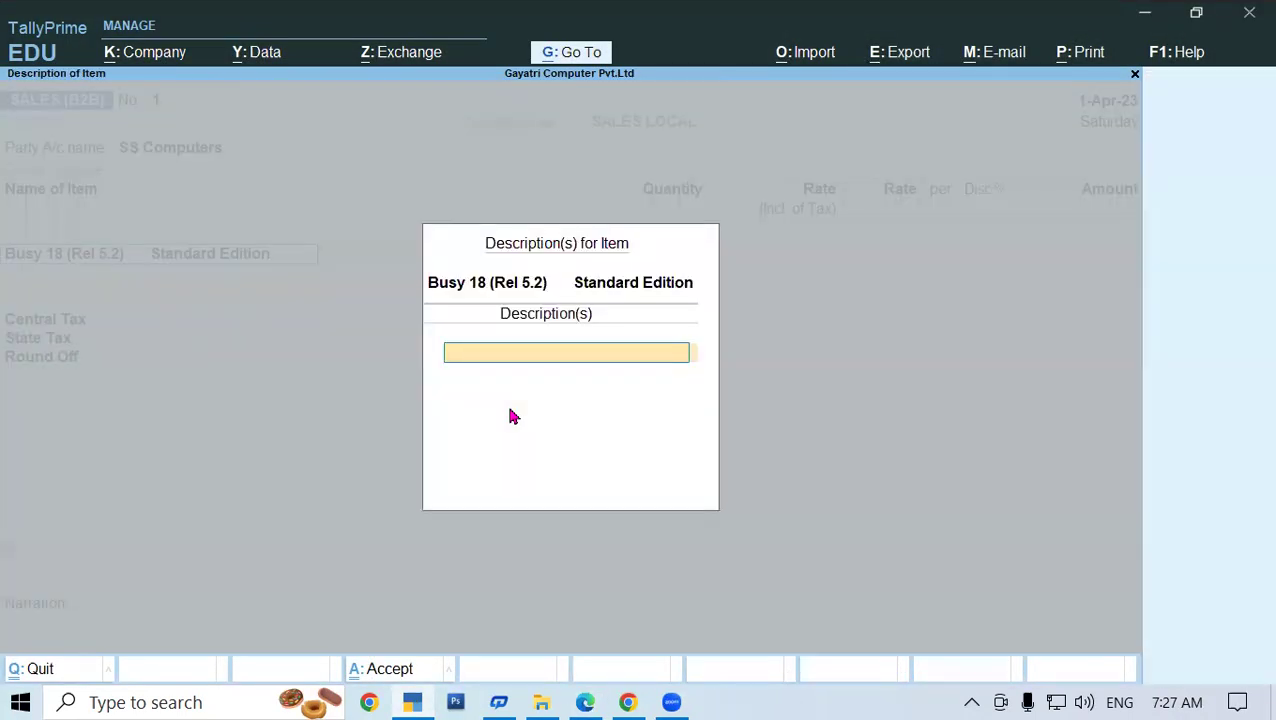
key(Return)
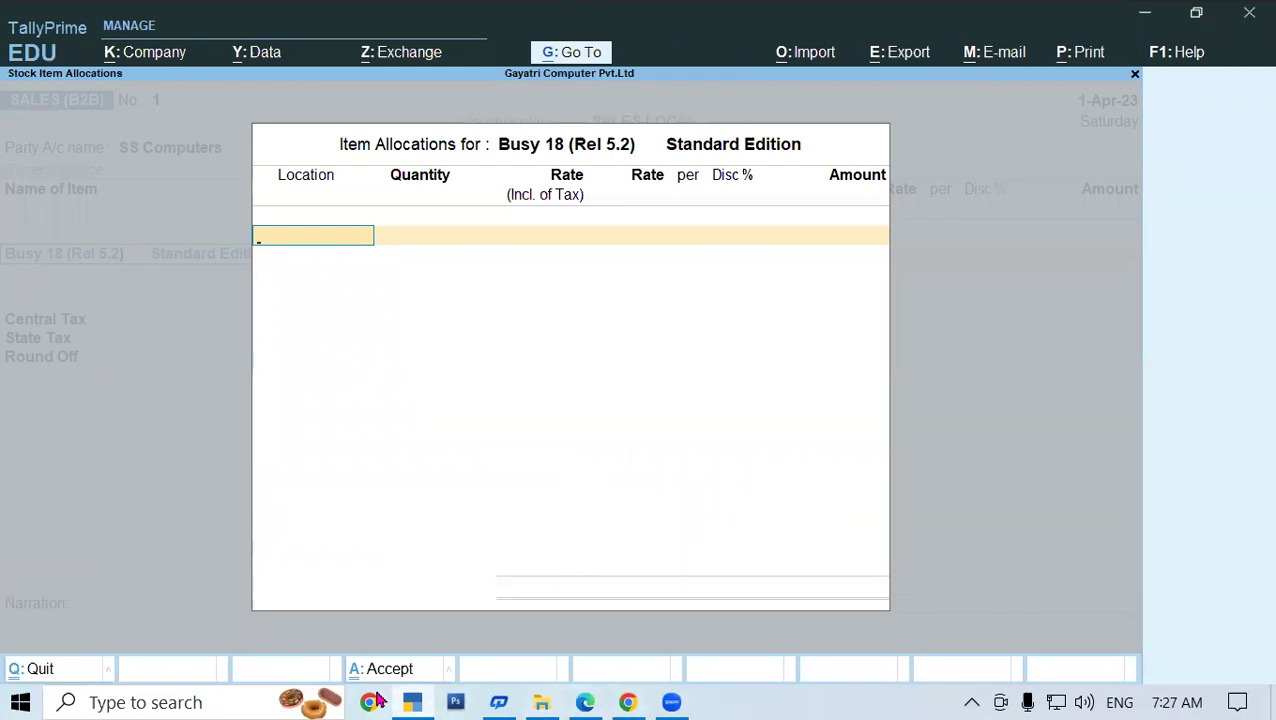
text(Shop)
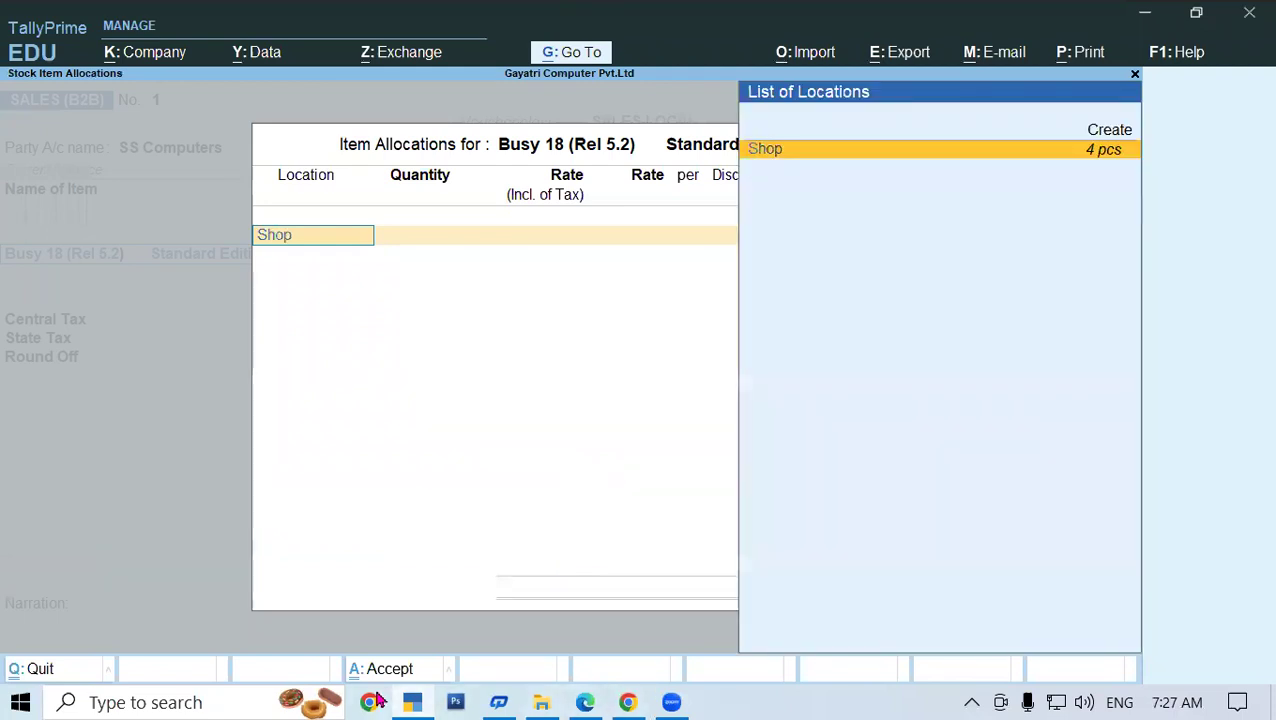
key(Return)
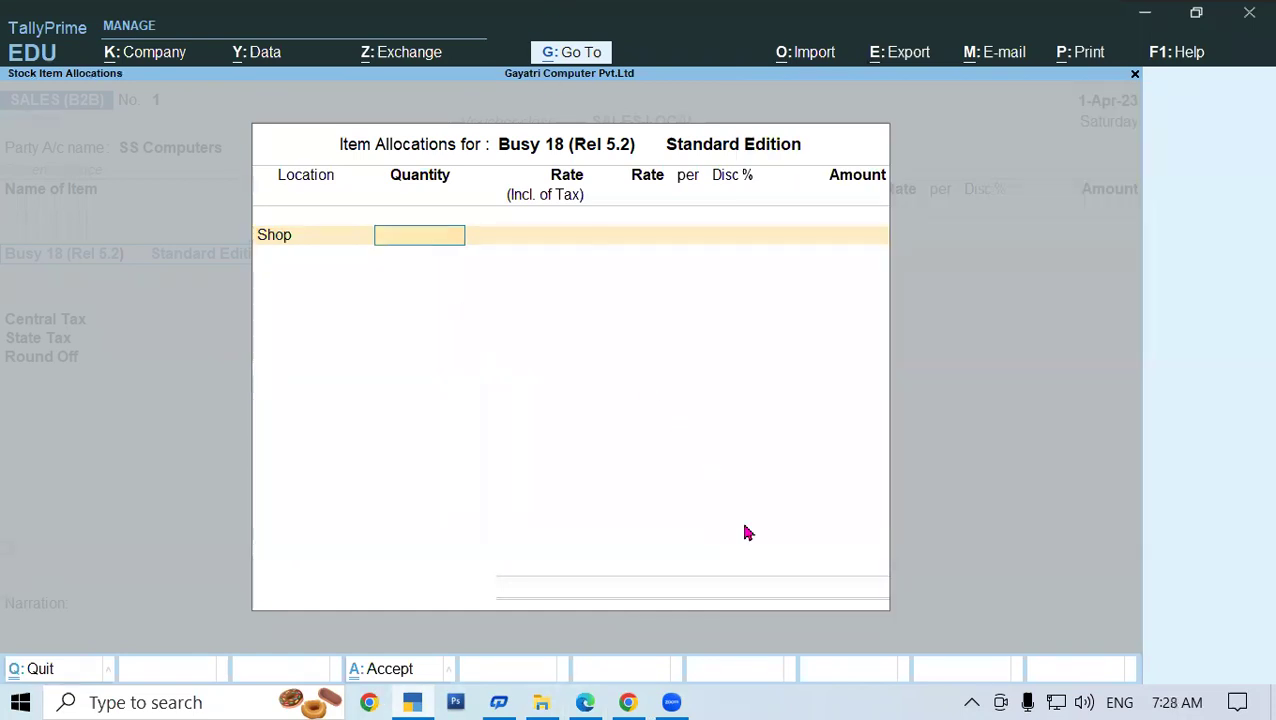
Check the PDF's sale table and allocate 2 pcs of Busy 18 at a rate of 10500 with no discount
click(585, 702)
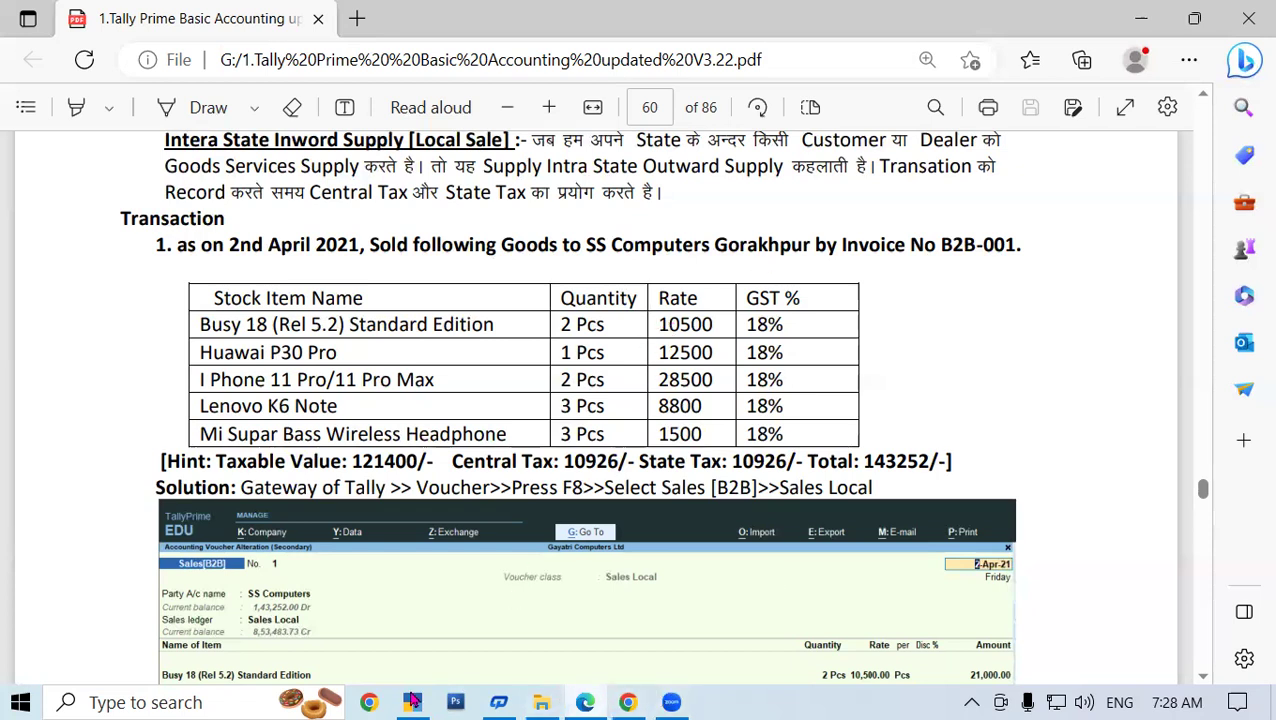
key(alt+Tab)
text(2)
key(Return)
key(Return)
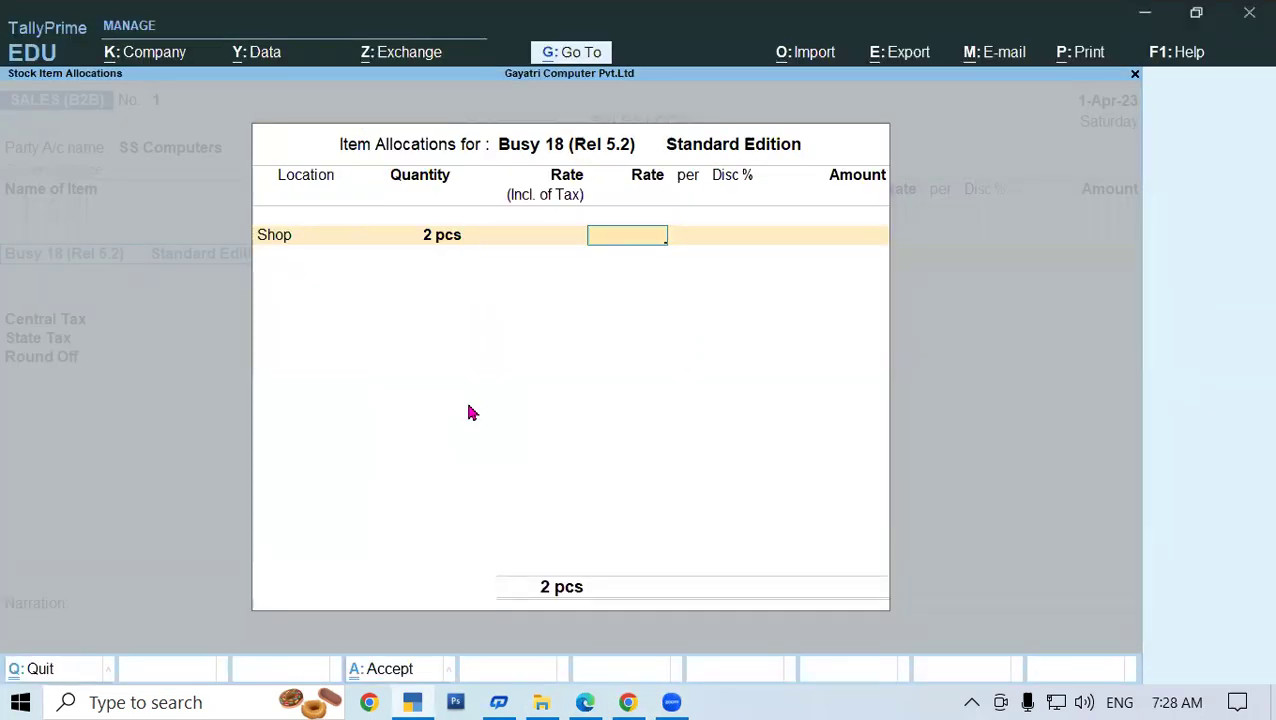
text(10500)
key(Return)
key(Return)
key(Return)
key(Return)
key(Return)
key(Return)
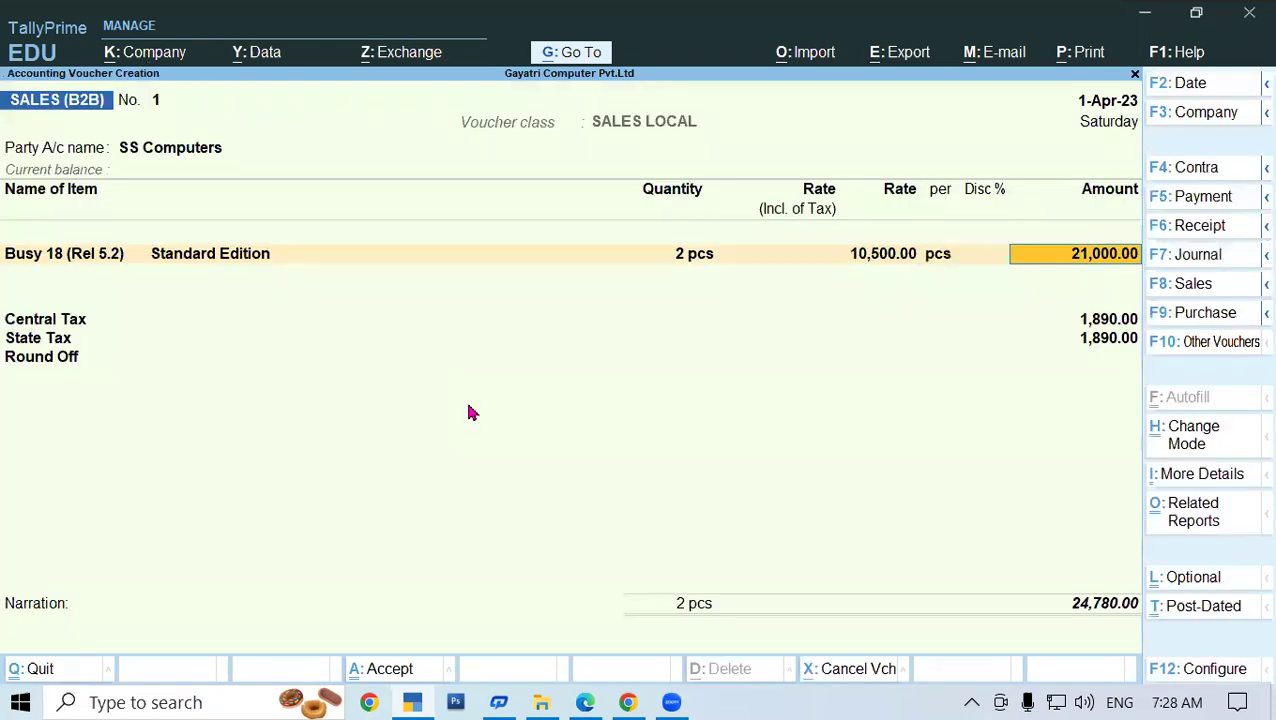
Look up the second item in the PDF and add Huawei p30 Pro with no description and location Shop
click(586, 702)
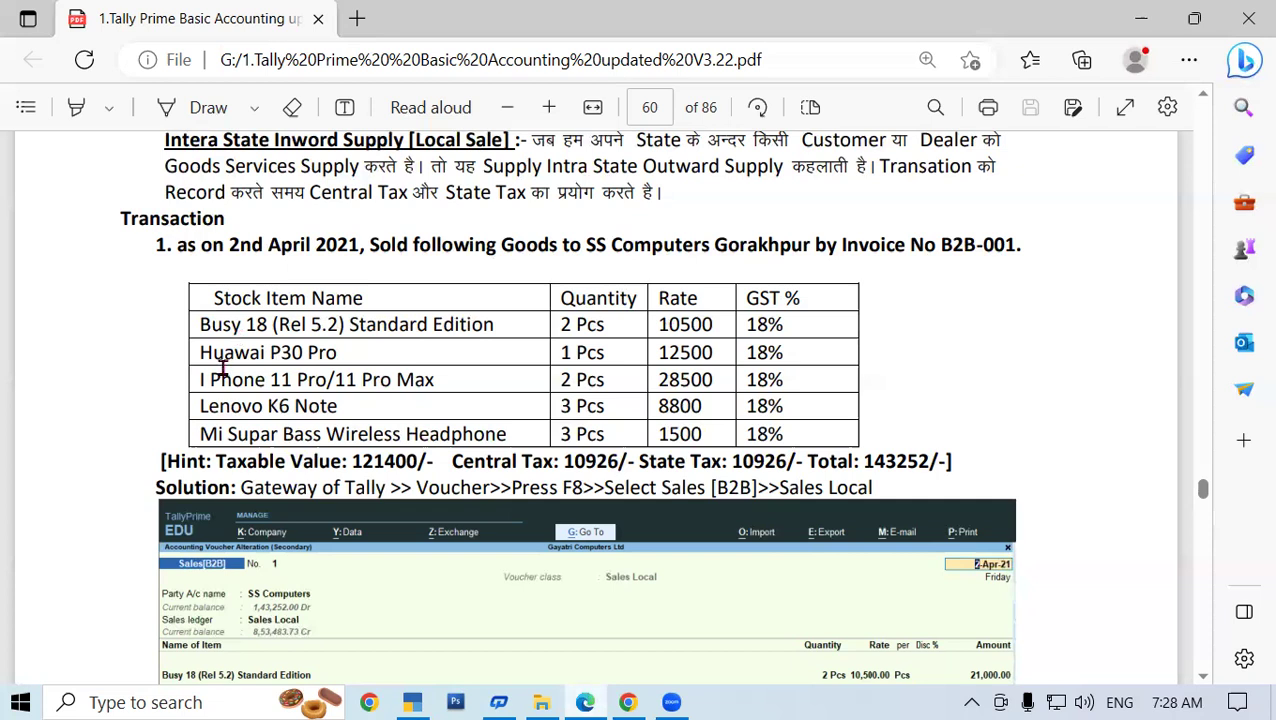
click(418, 698)
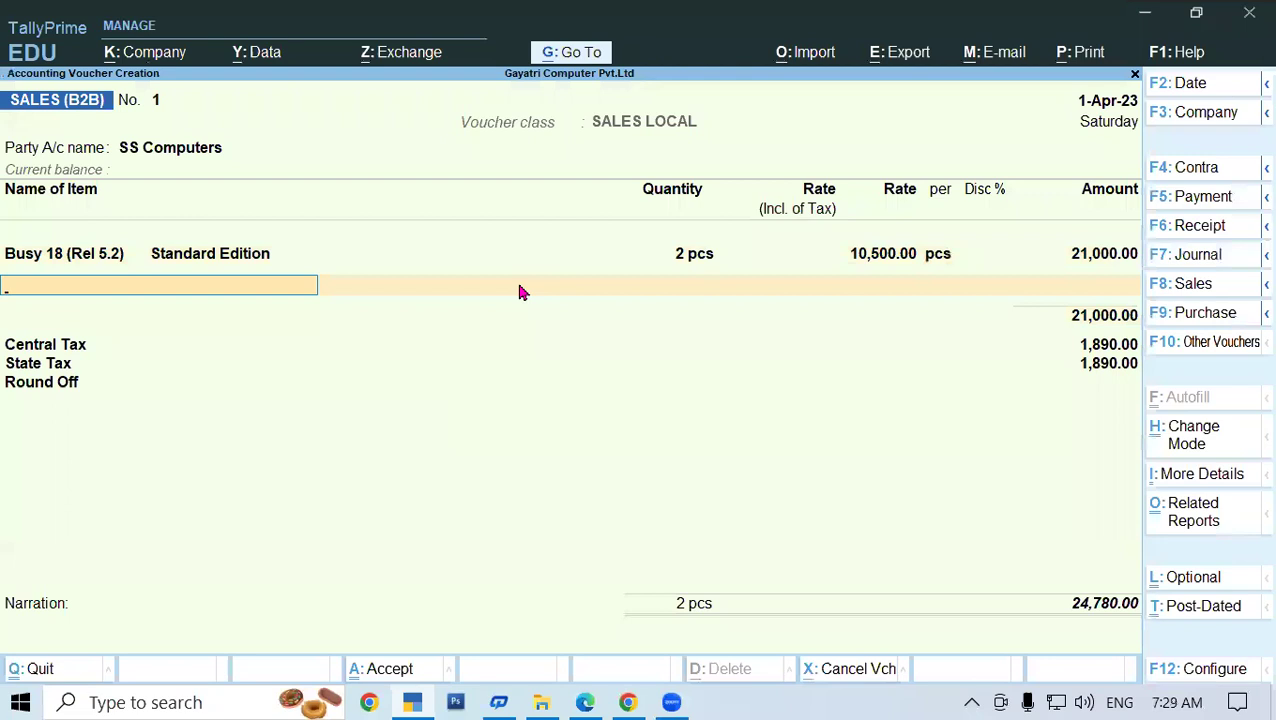
text(H)
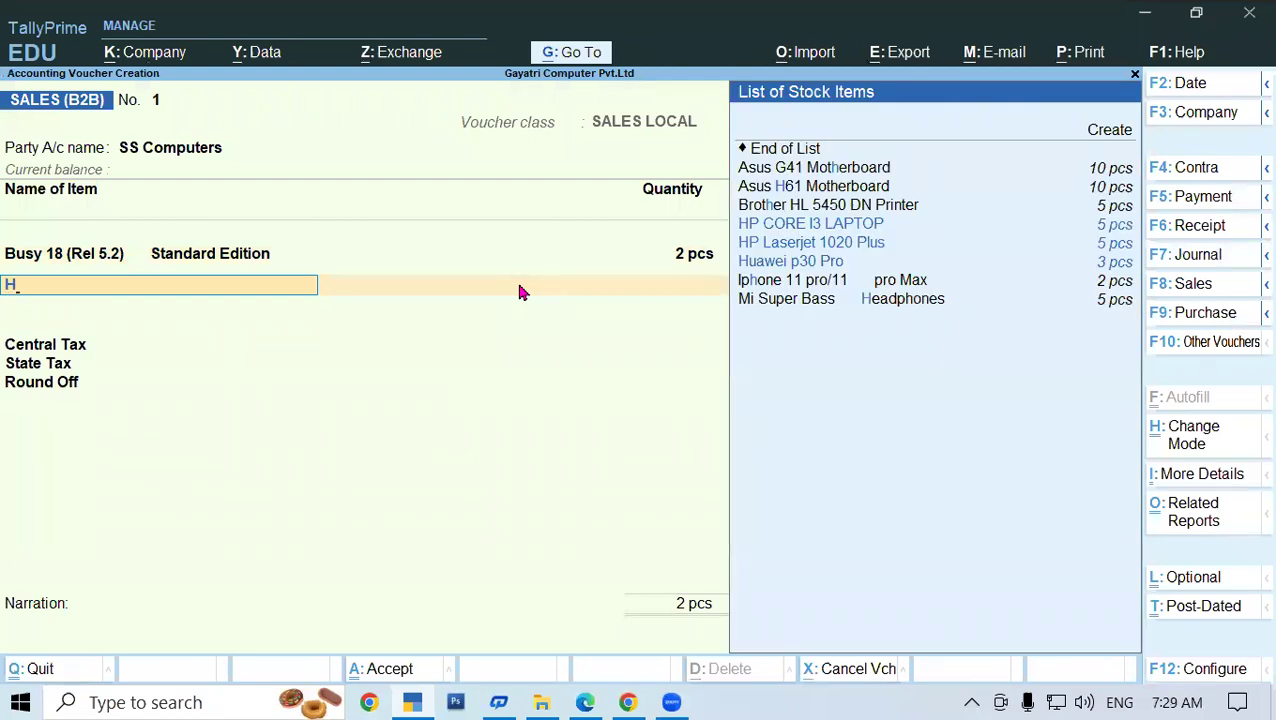
key(Down)
key(Down)
key(Down)
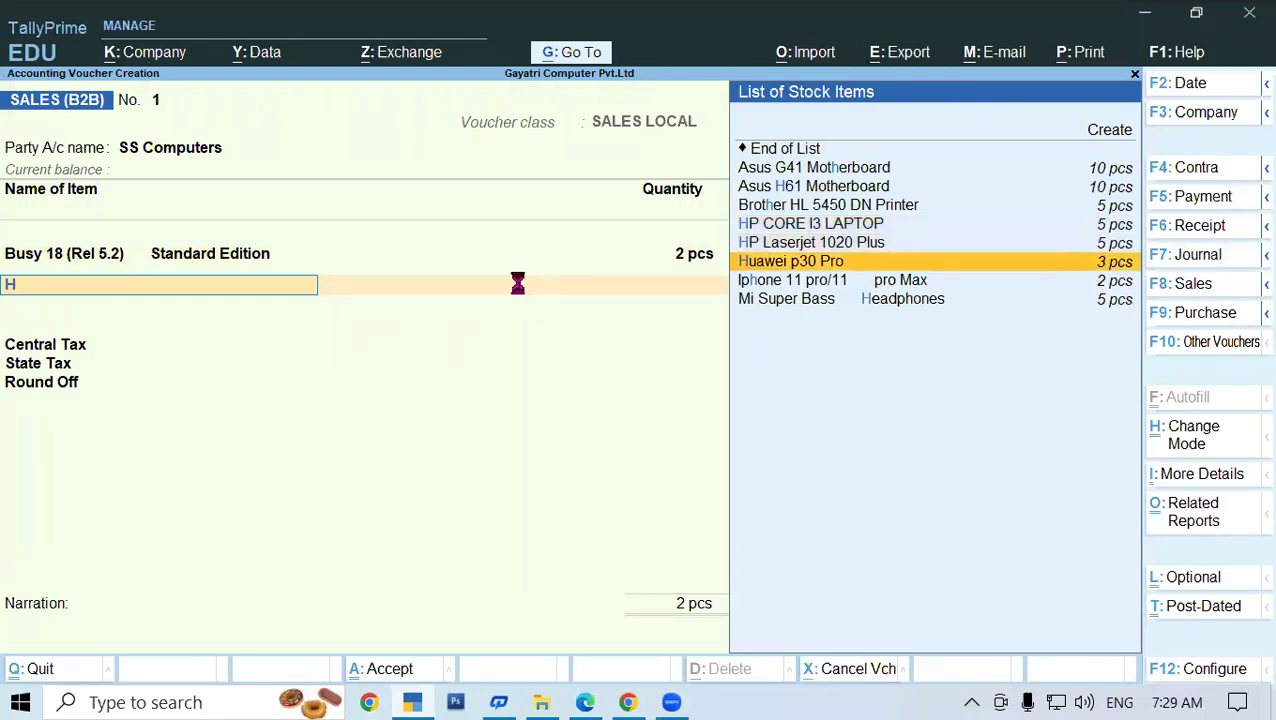
key(Return)
key(Return)
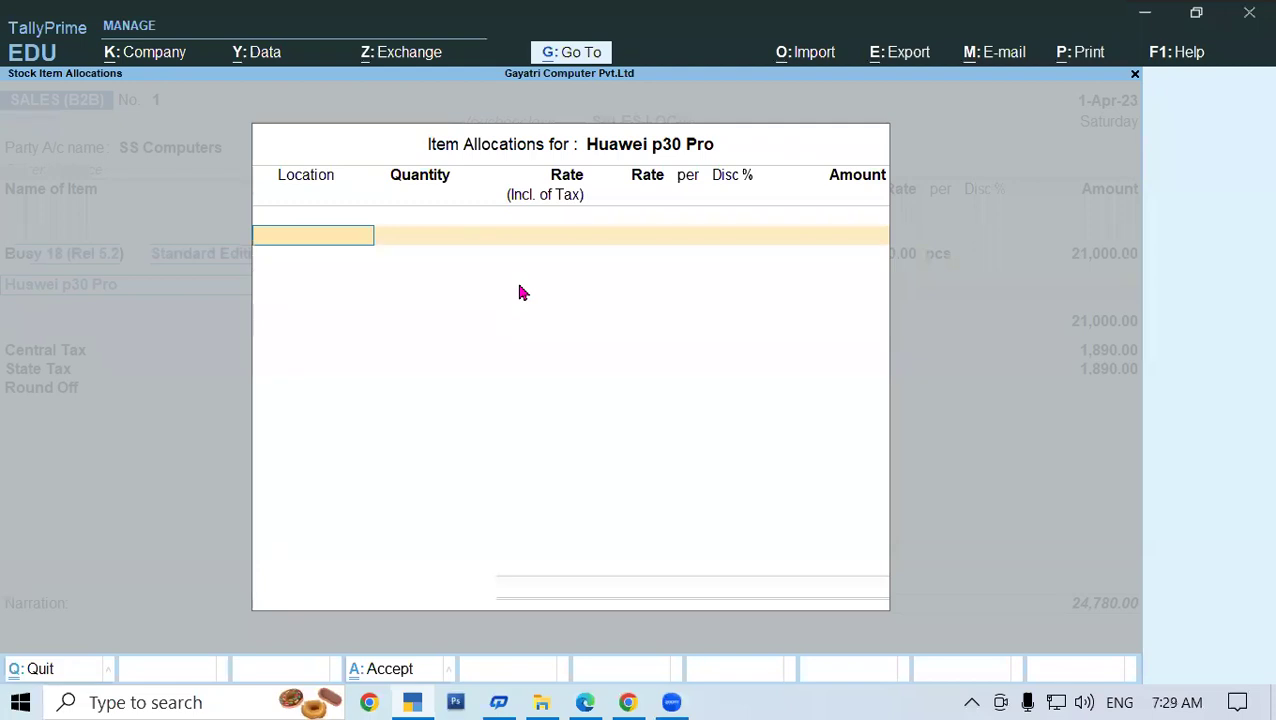
text(Sho)
key(Return)
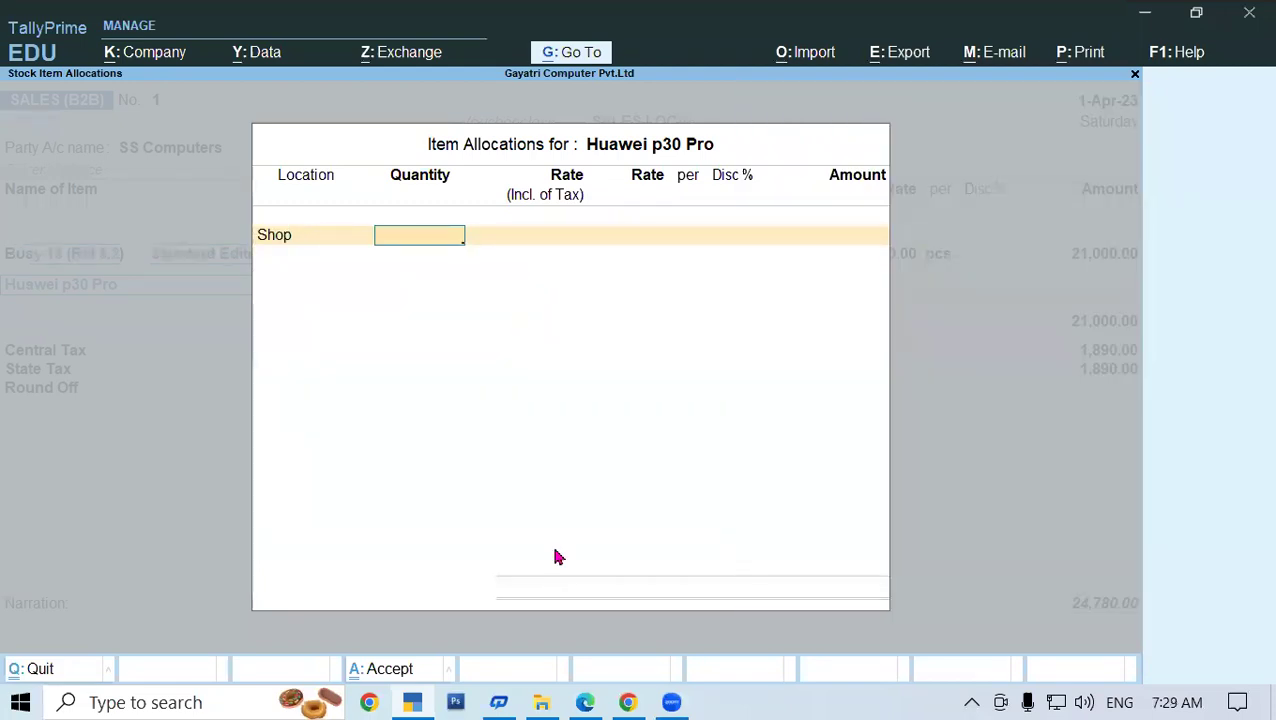
Check the PDF's sale table and allocate 1 pcs of Huawei p30 Pro at a rate of 12500
key(alt+Tab)
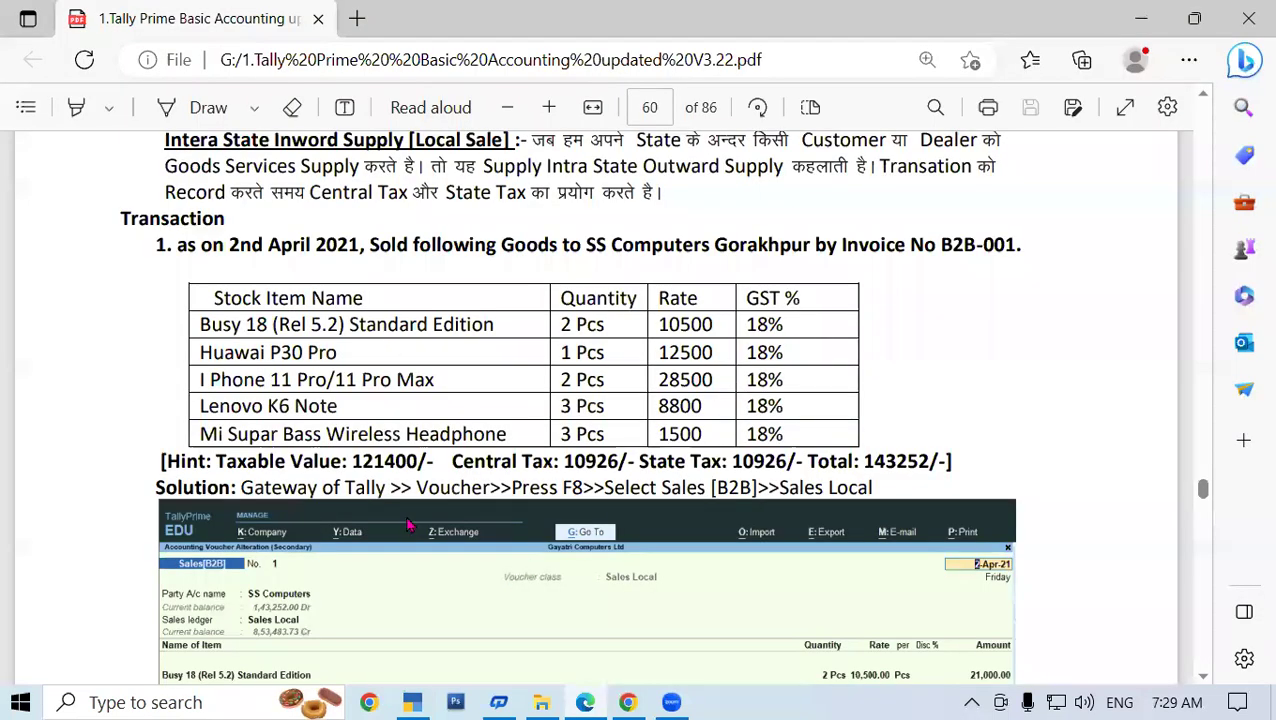
key(alt+Tab)
text(1)
key(Return)
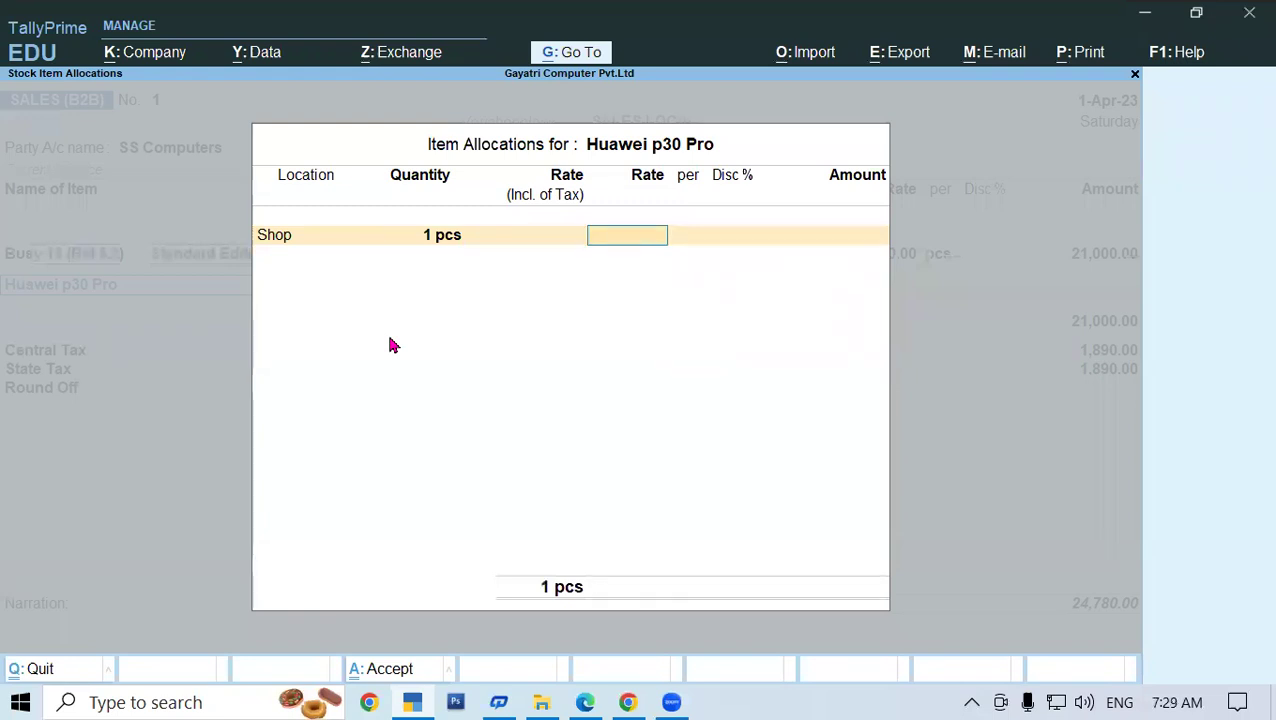
text(12500)
key(Return)
key(Return)
key(Return)
key(Return)
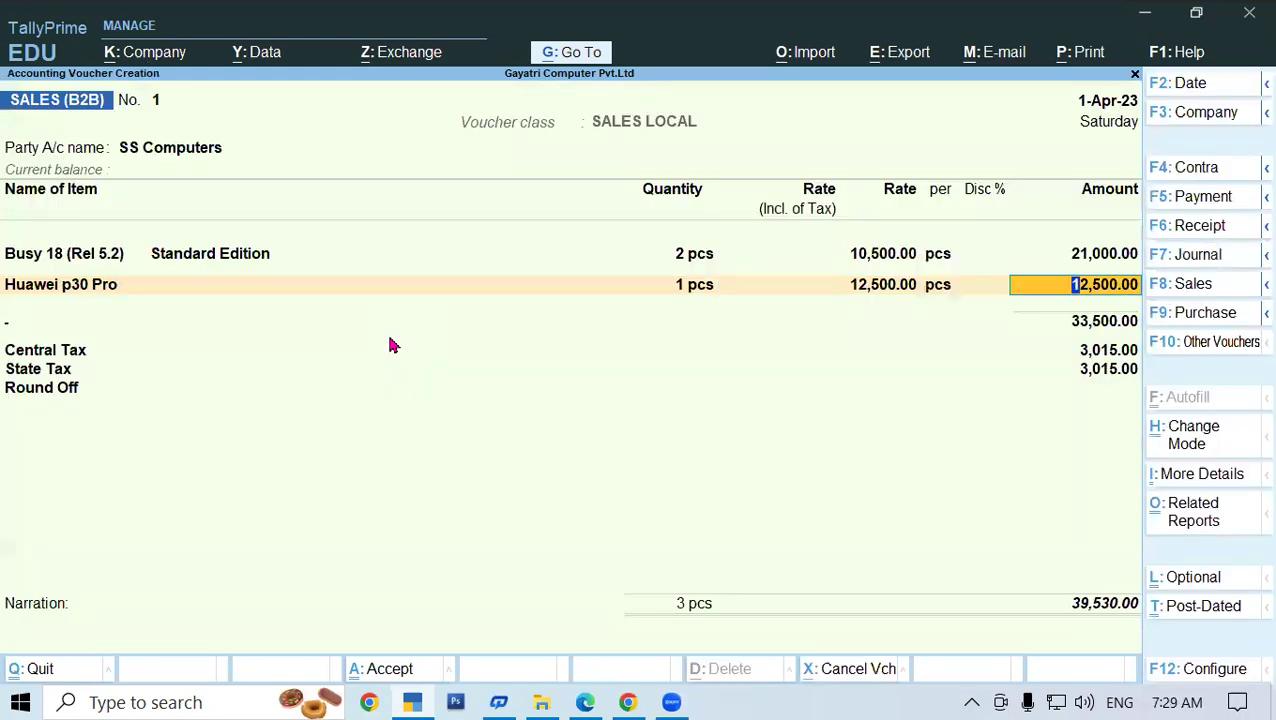
key(Return)
Look up the third item in the PDF and add Iphone 11 pro/11 pro Max with no description and location Shop
click(585, 702)
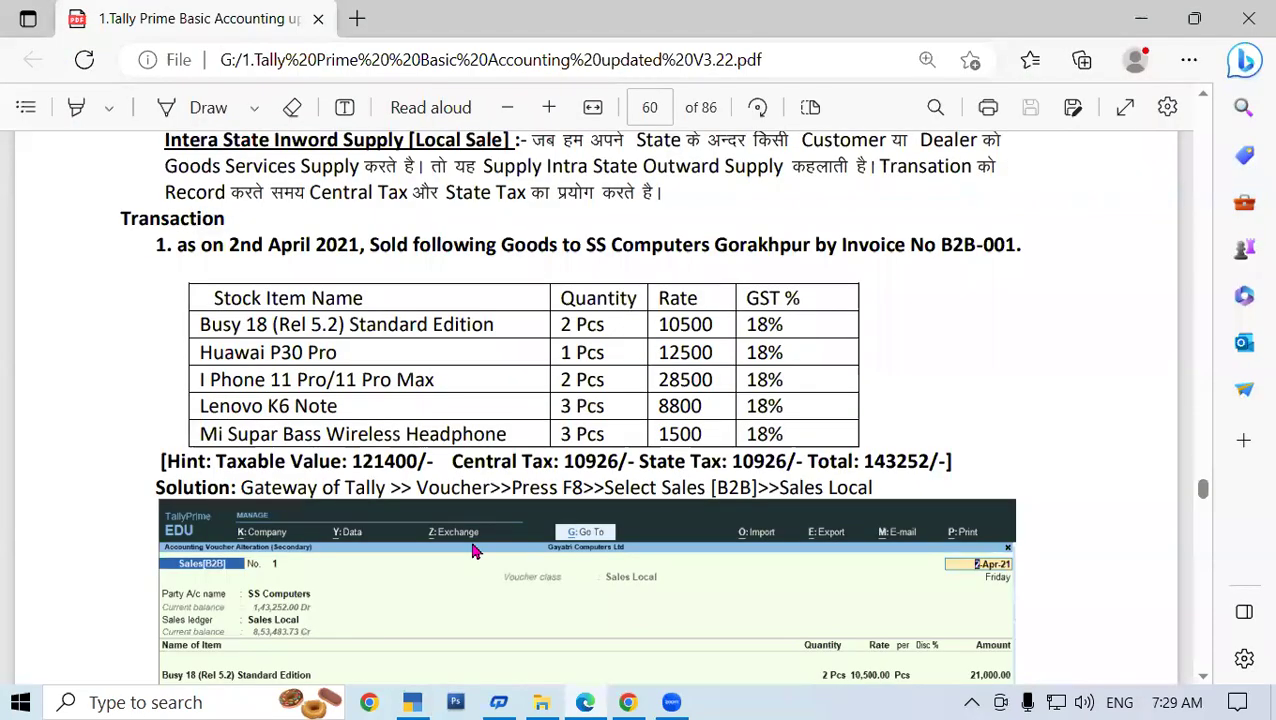
click(412, 702)
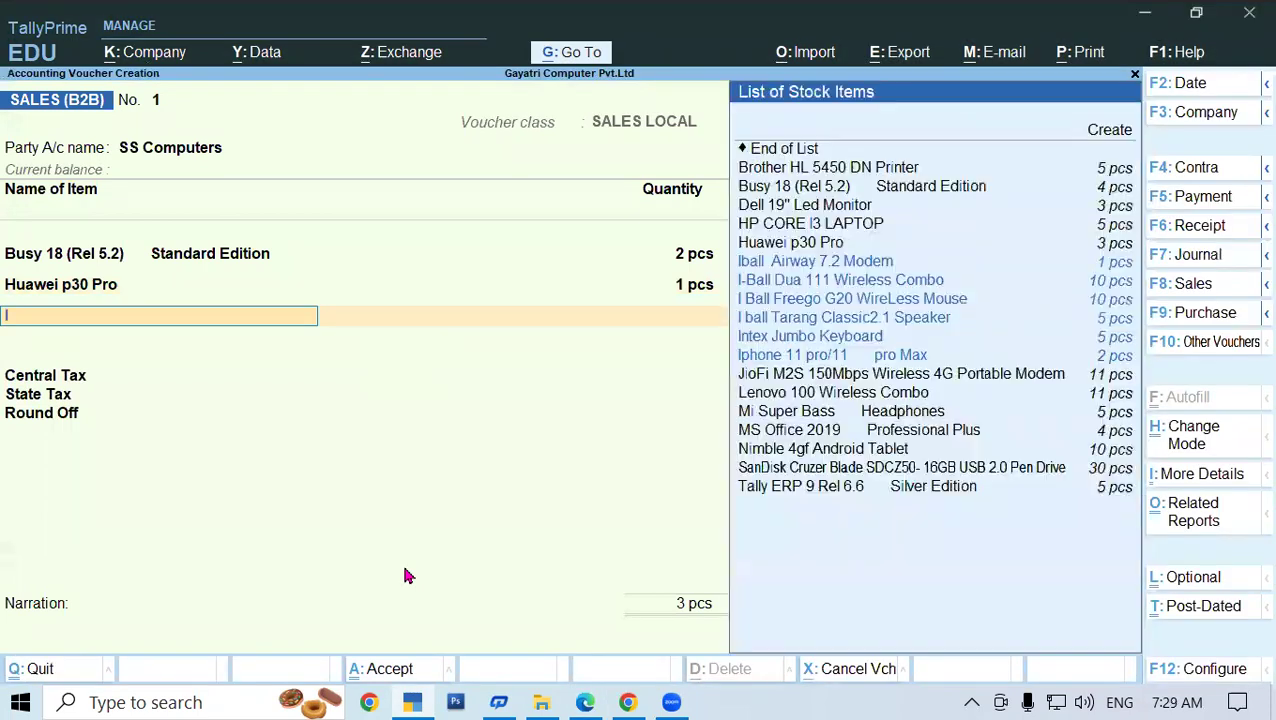
text(iph)
key(Return)
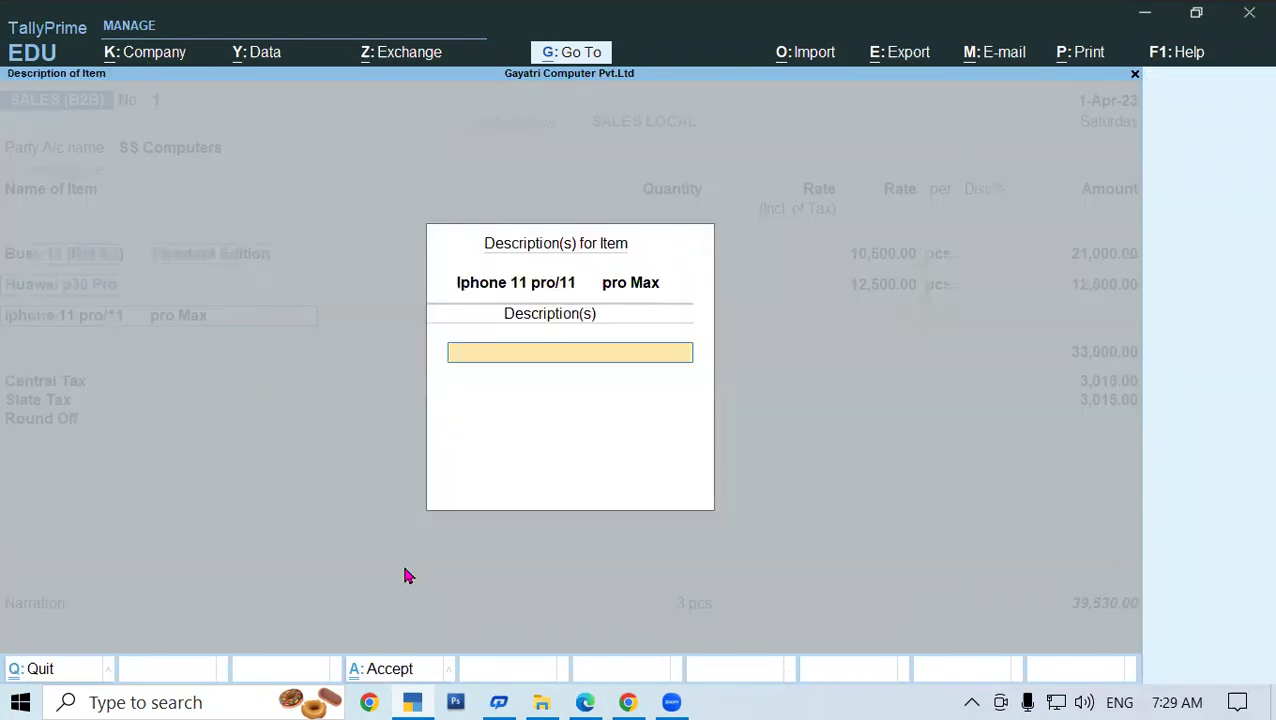
key(Return)
text(Sho)
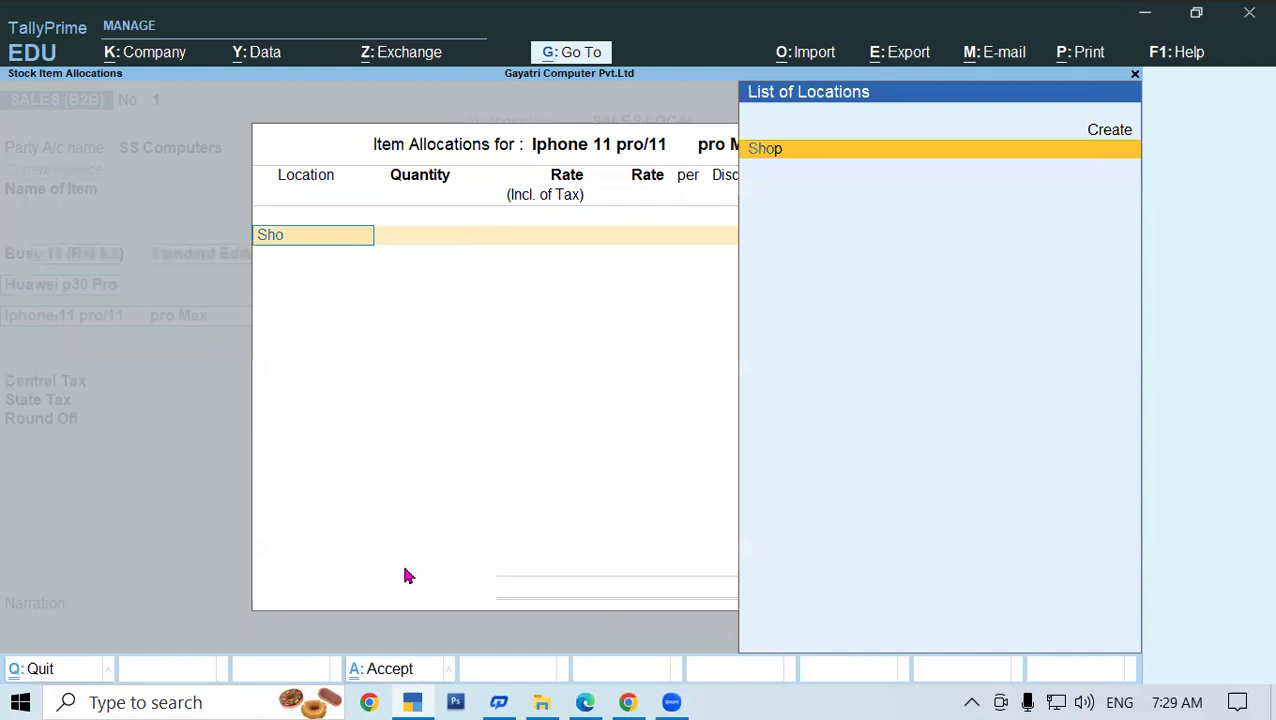
key(Return)
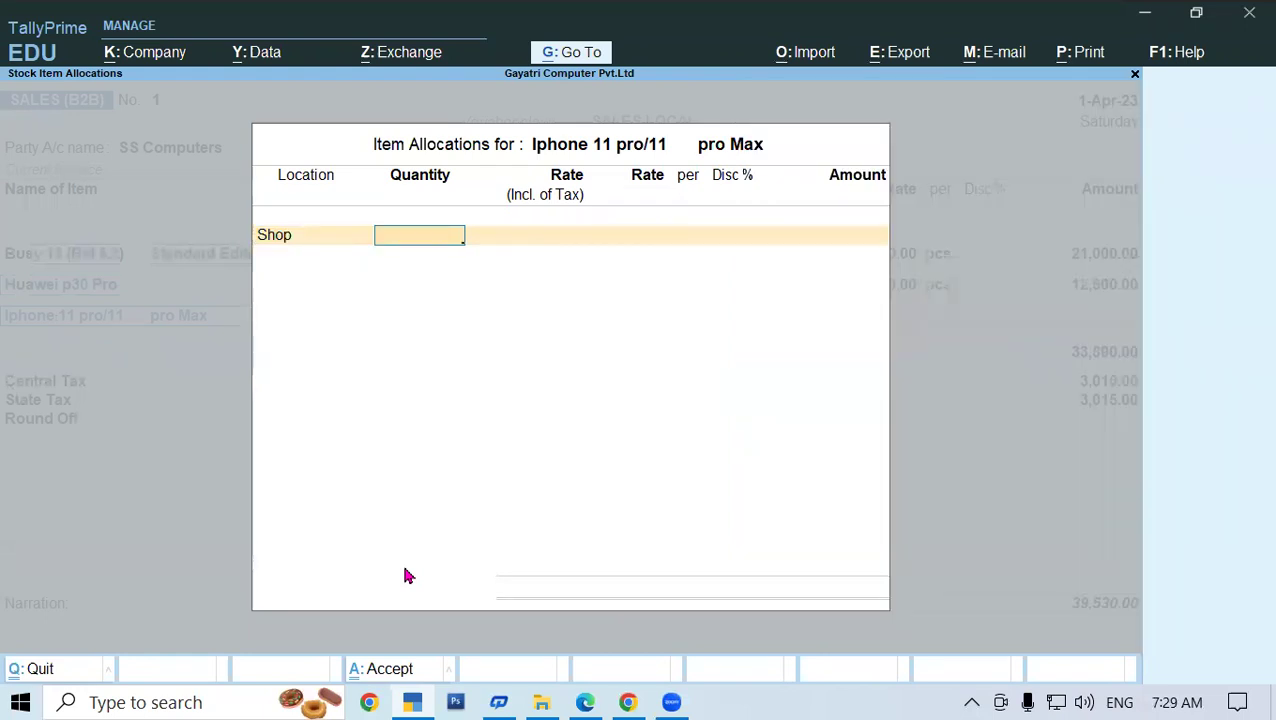
Allocate 2 pcs of Iphone 11 pro/11 pro Max at a rate of 28500 and accept the item line
text(2)
key(Return)
key(Return)
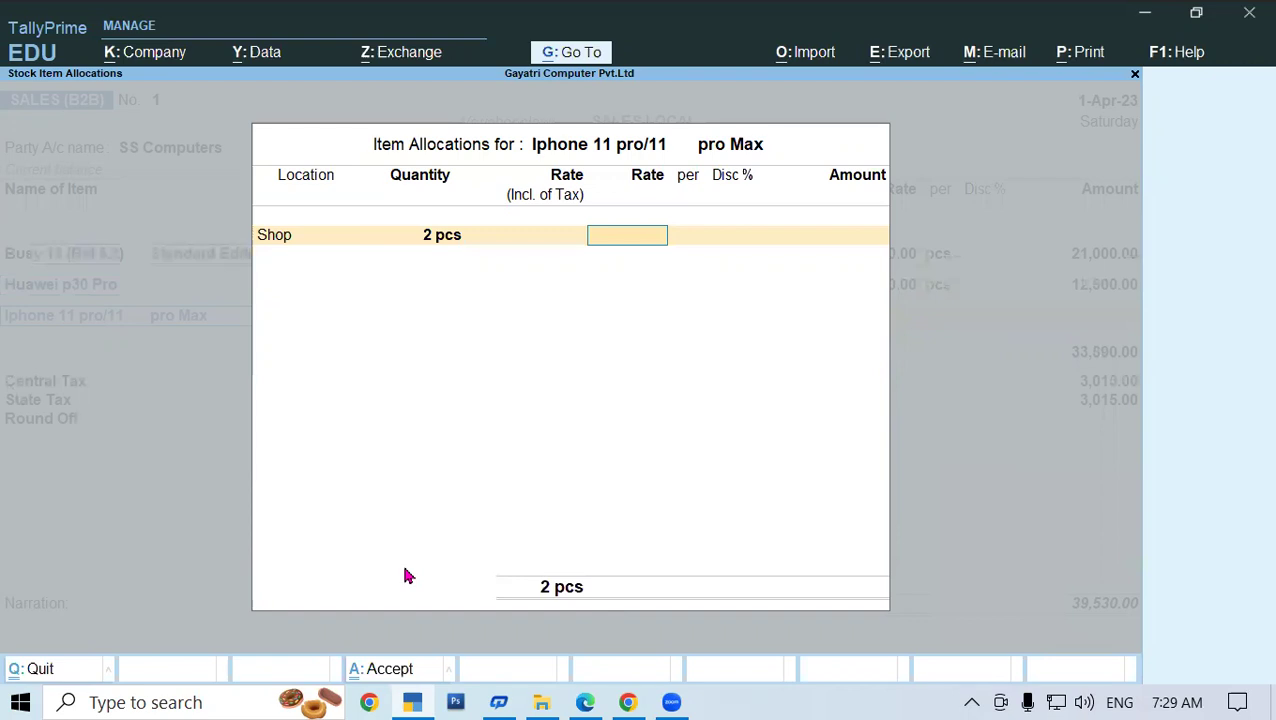
text(28500)
key(Return)
key(Return)
key(Return)
key(Return)
key(Return)
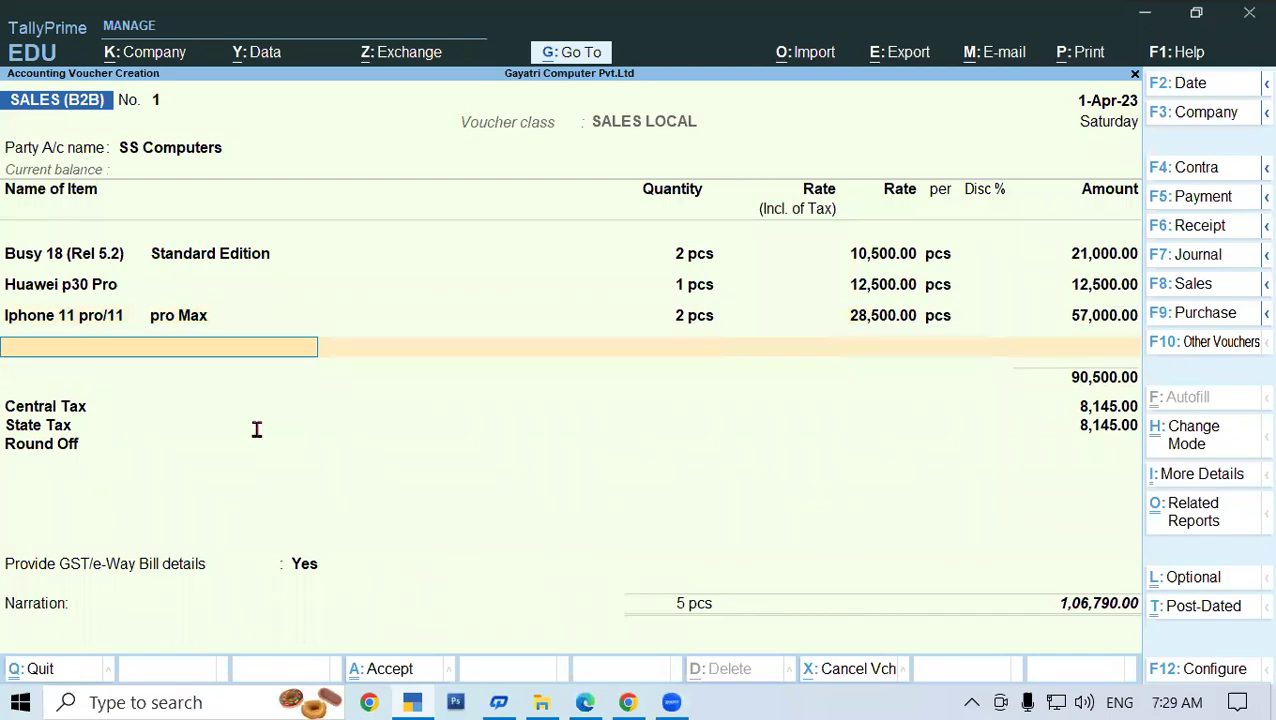
Look up the fourth item in the PDF and add Lenovo k6 Note with no description and location Shop
key(alt+Tab)
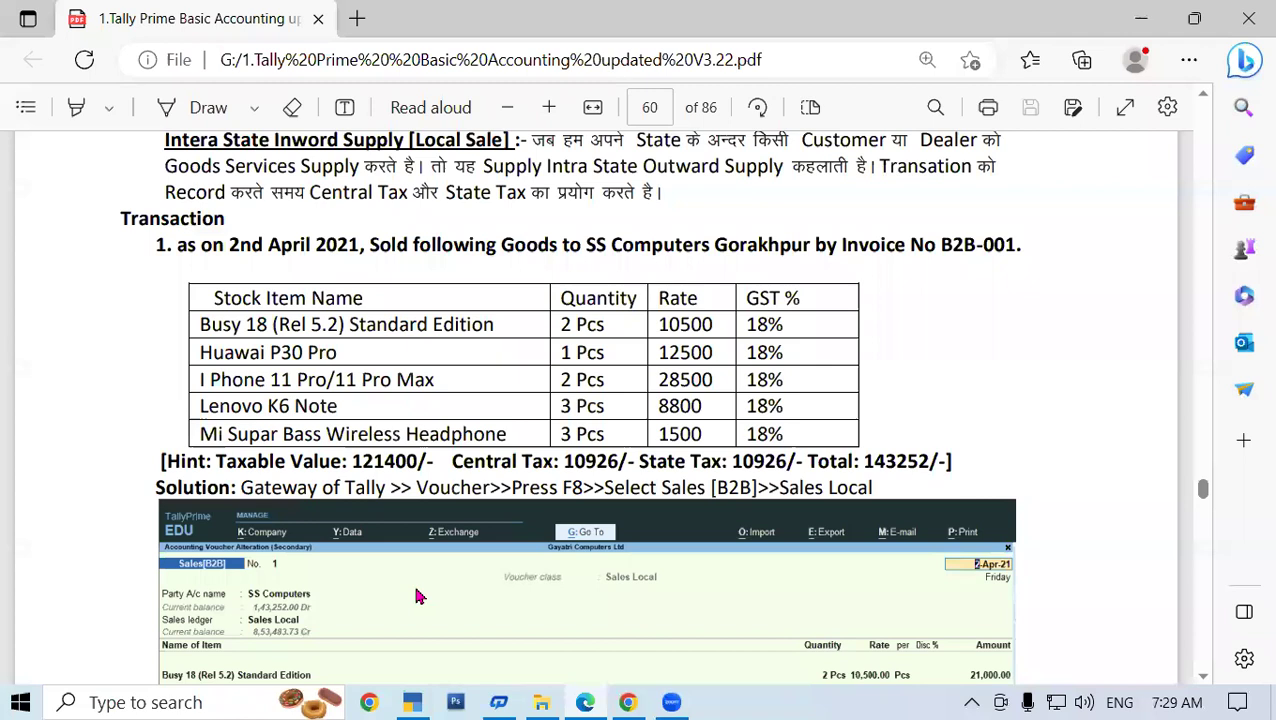
click(414, 700)
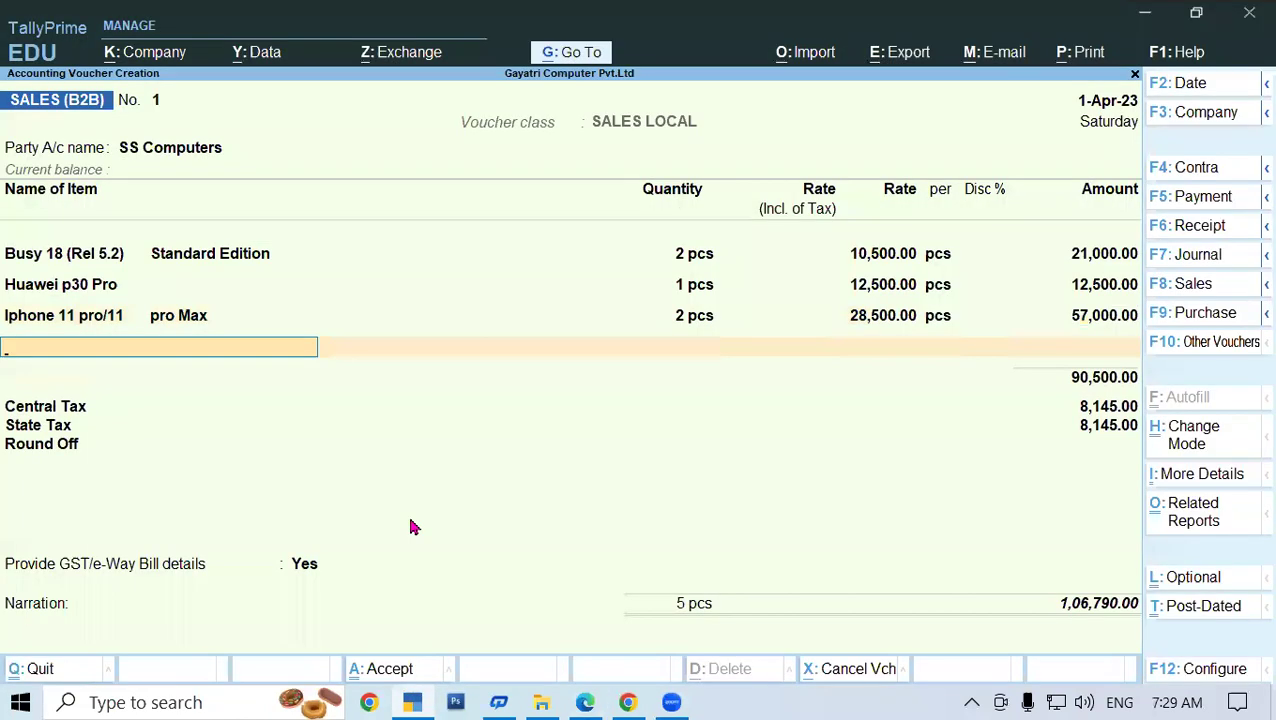
text(Leno)
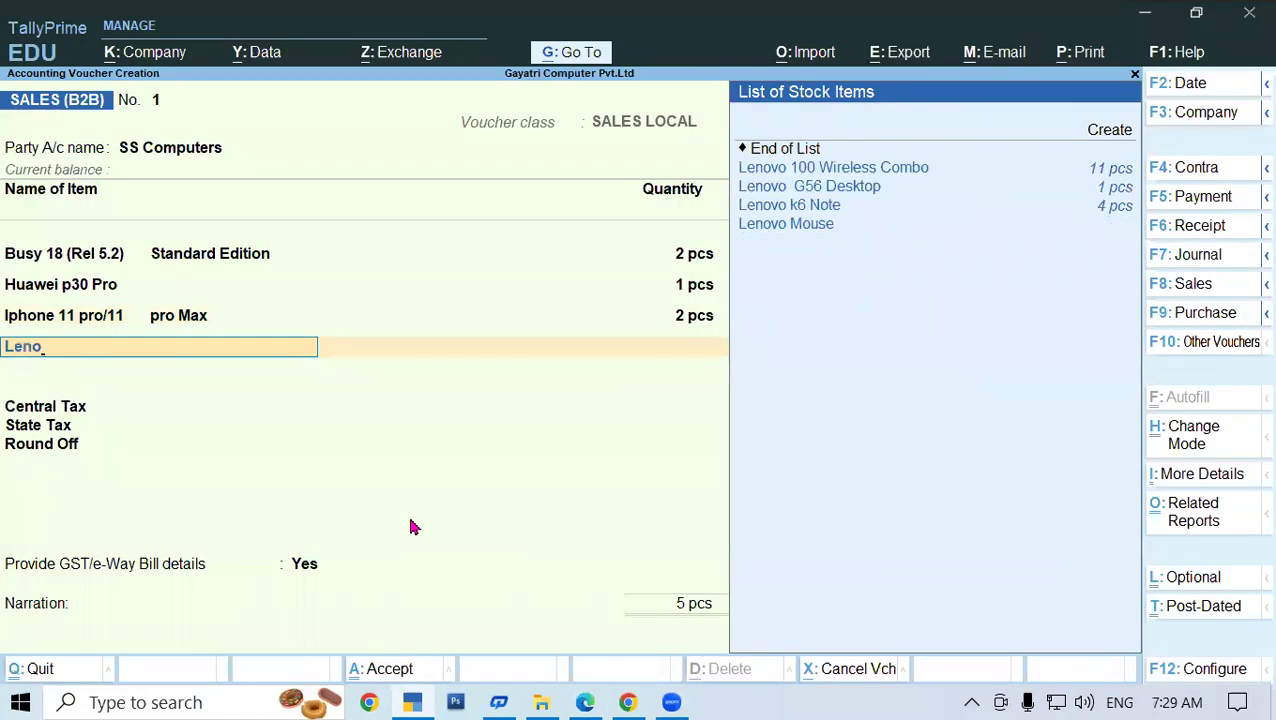
key(Down)
key(Down)
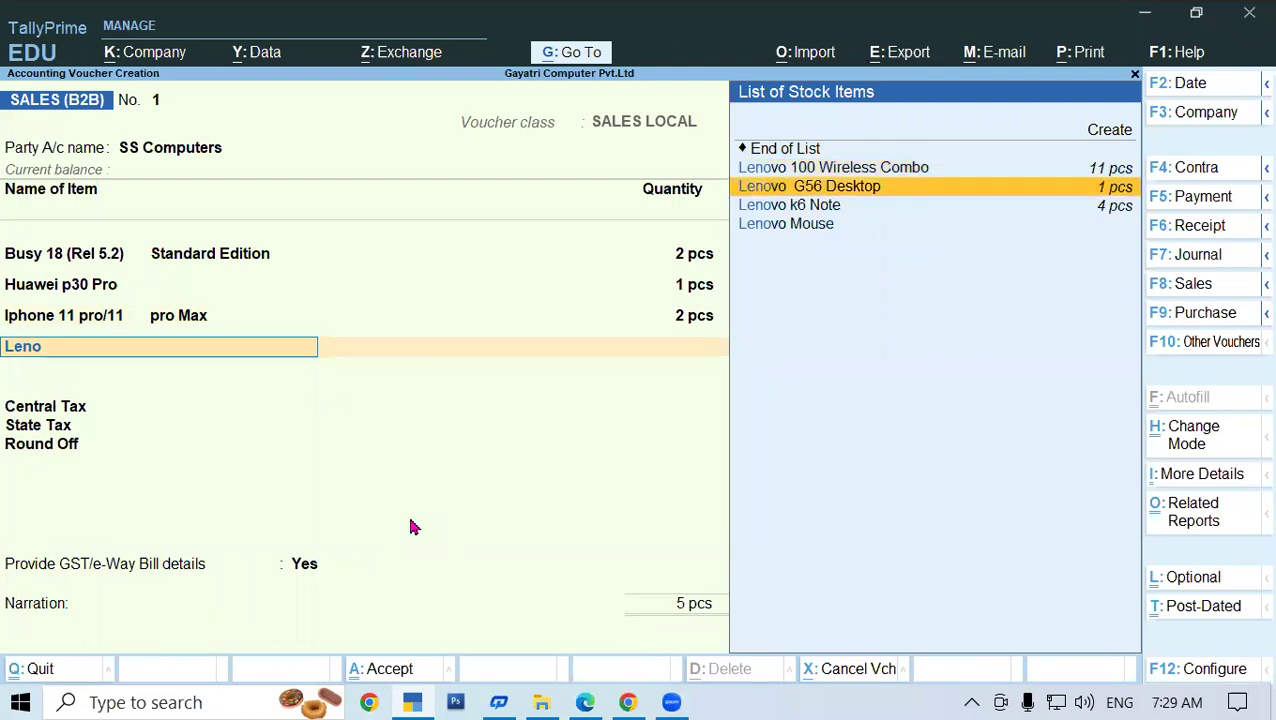
key(Down)
key(Return)
key(Return)
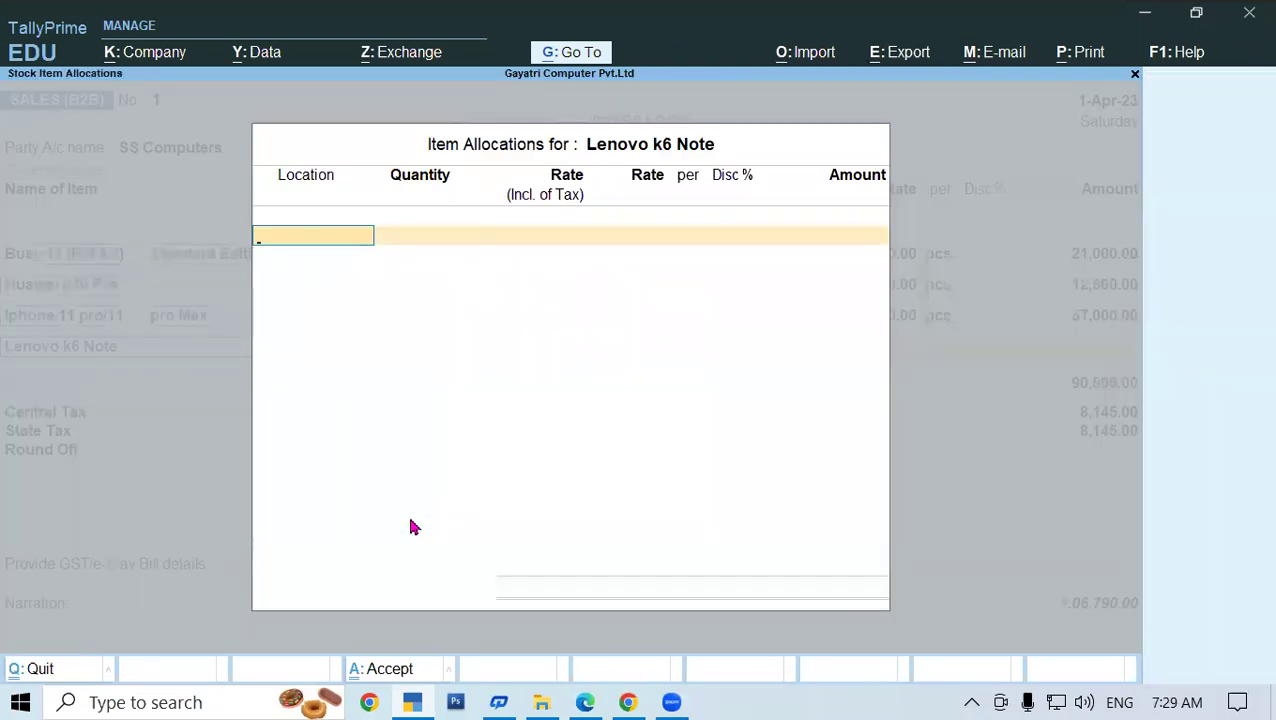
key(Return)
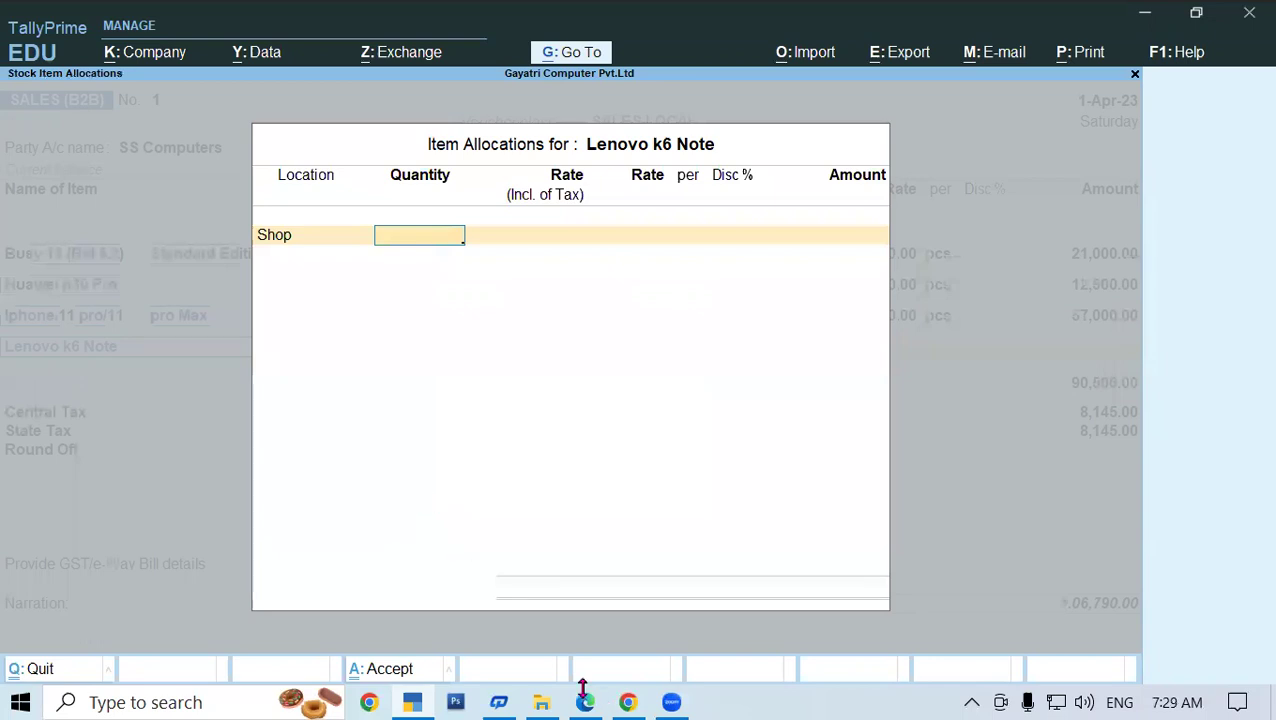
Allocate 3 pcs of Lenovo k6 Note at a rate of 8800 and return to the PDF's sale table
text(3)
key(Return)
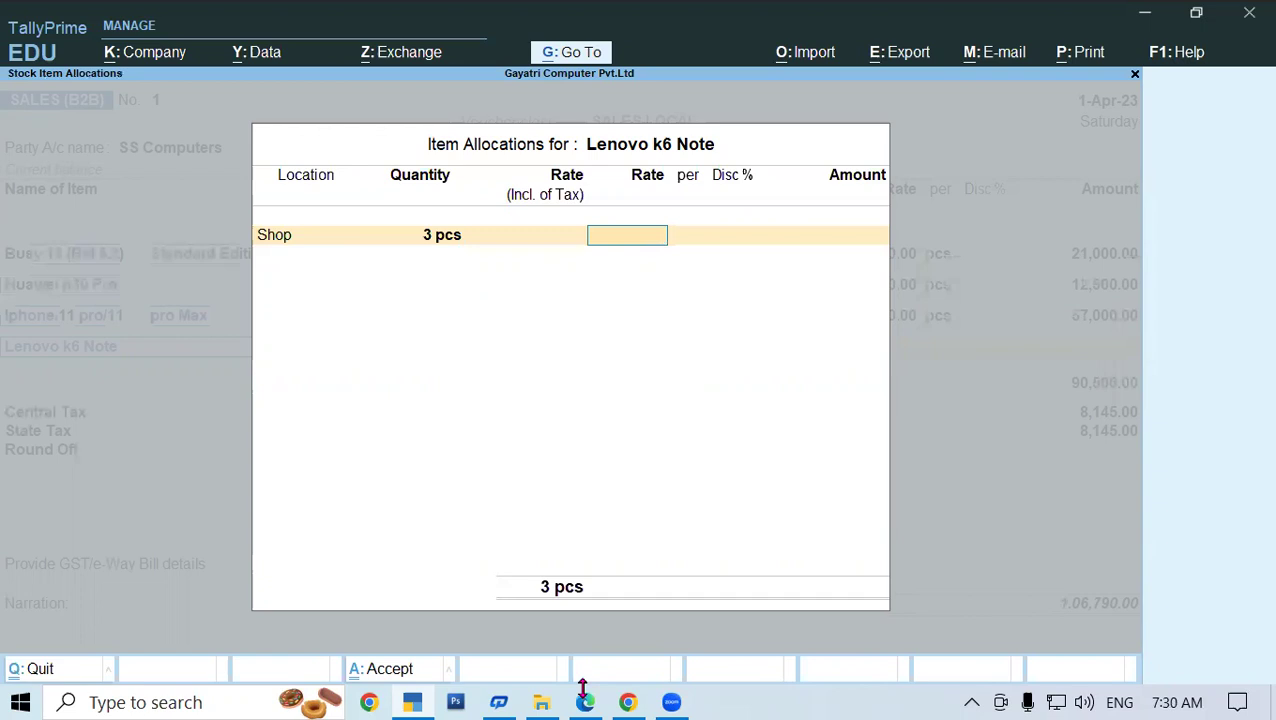
text(8800)
key(Return)
key(Return)
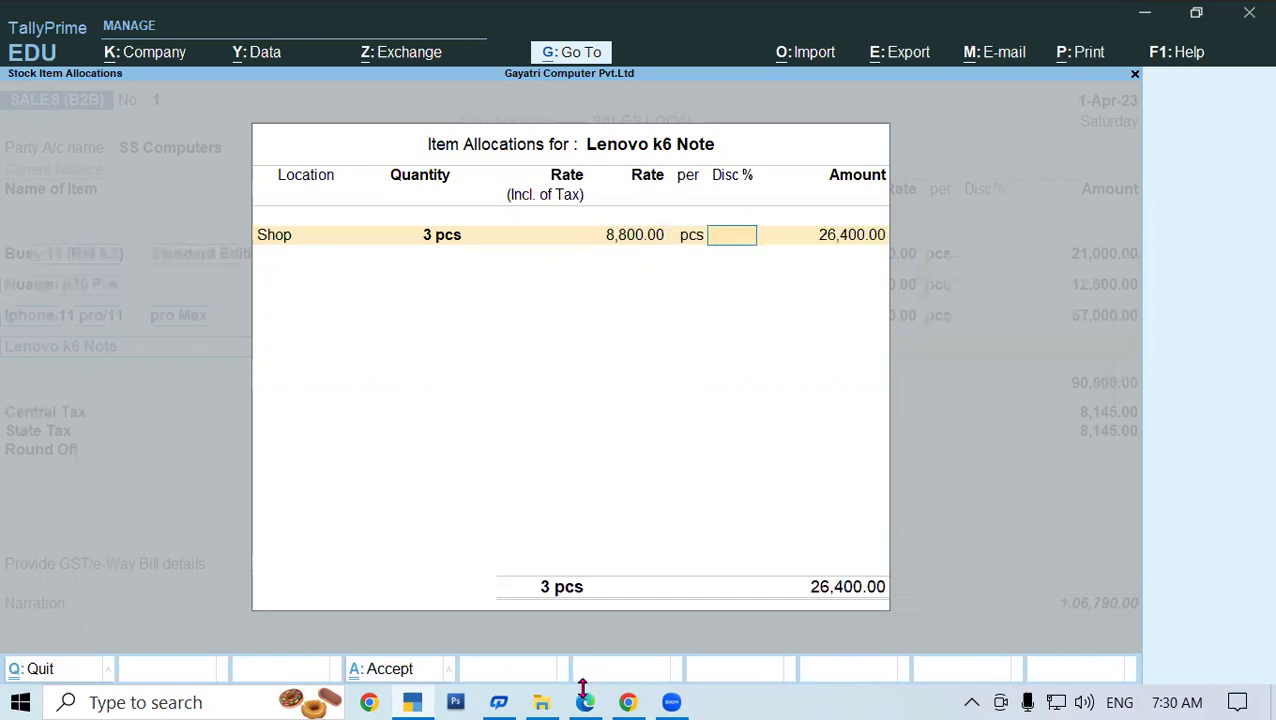
key(Return)
key(Return)
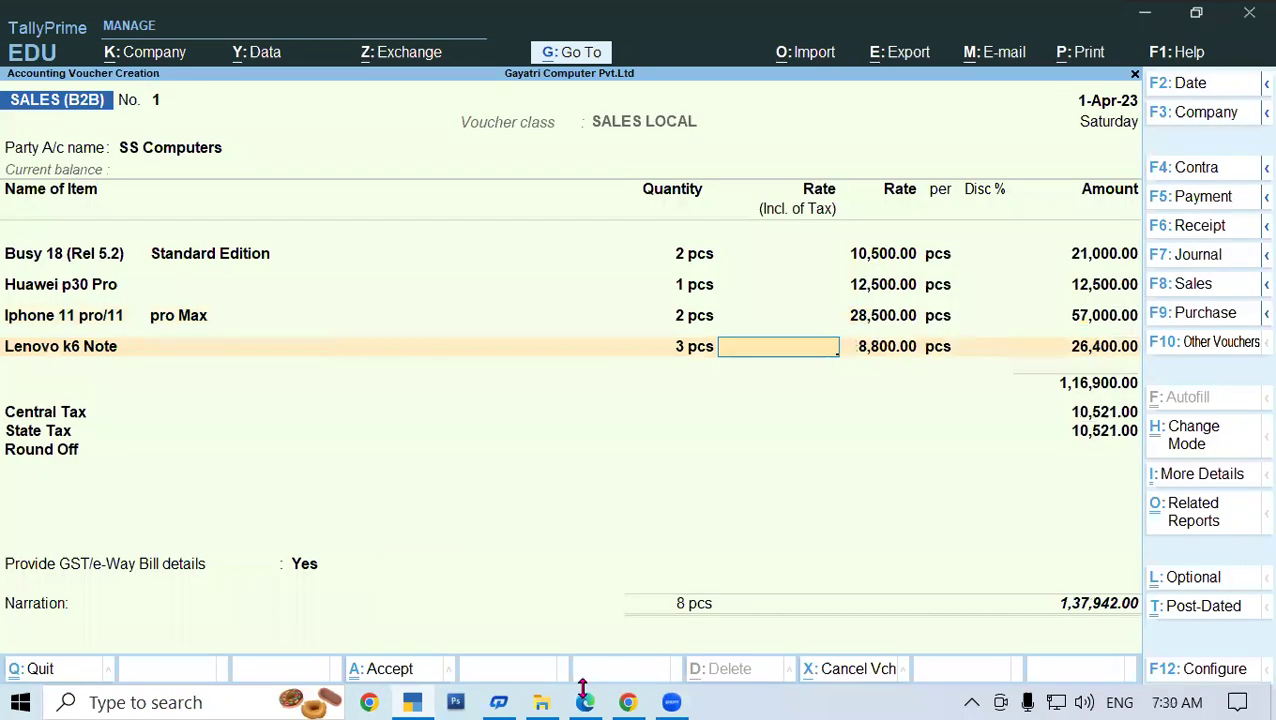
click(588, 700)
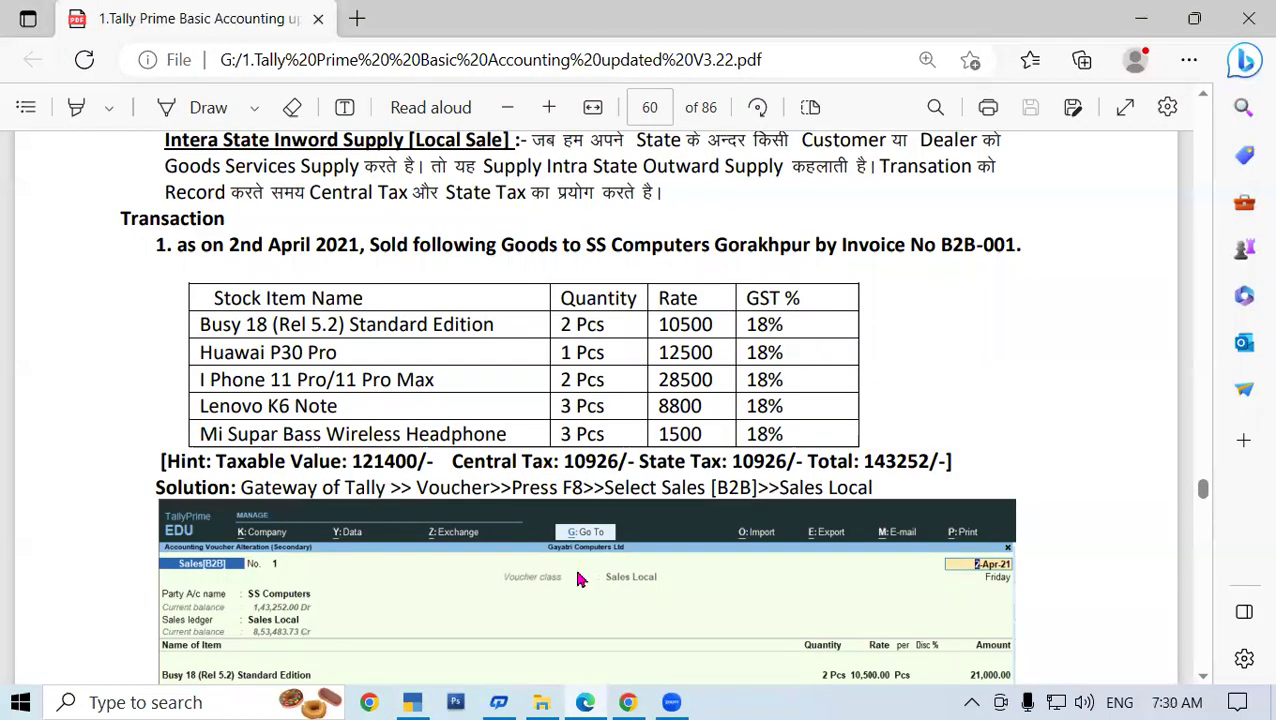
Return to the invoice in TallyPrime and add Mi Super Bass Headphones with no description and location Shop
click(413, 702)
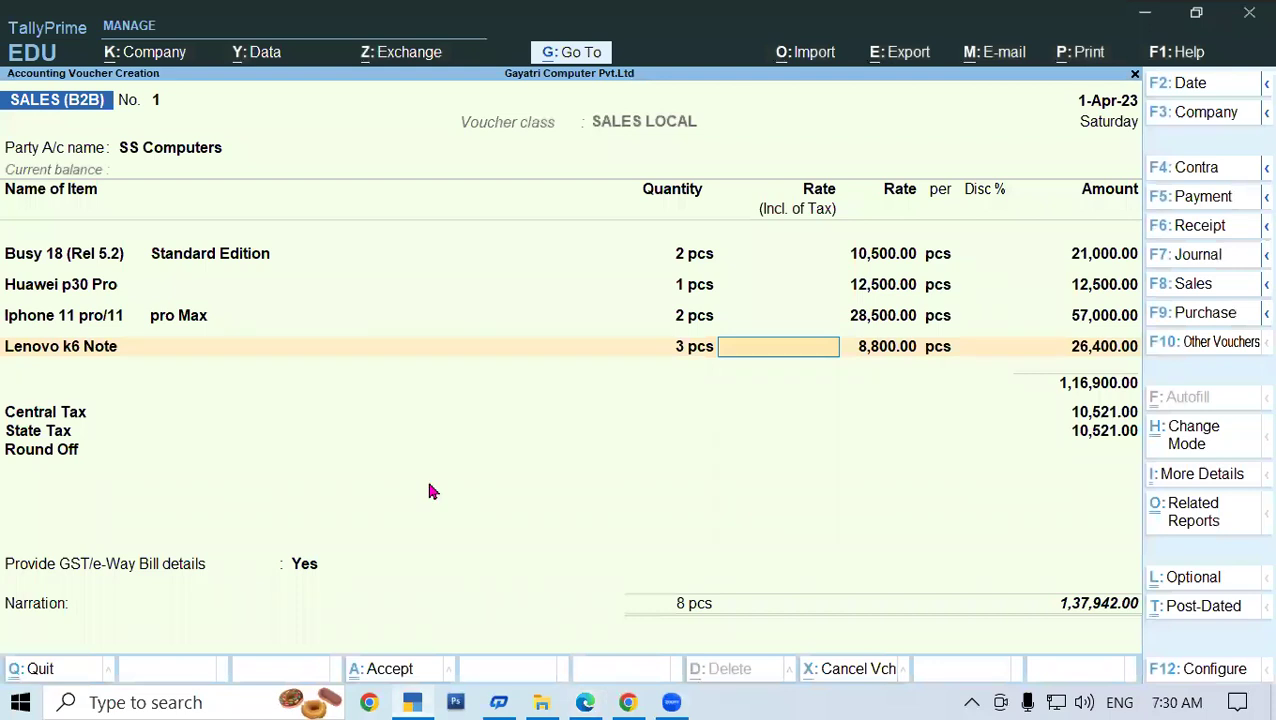
key(Return)
key(Return)
text(Mi)
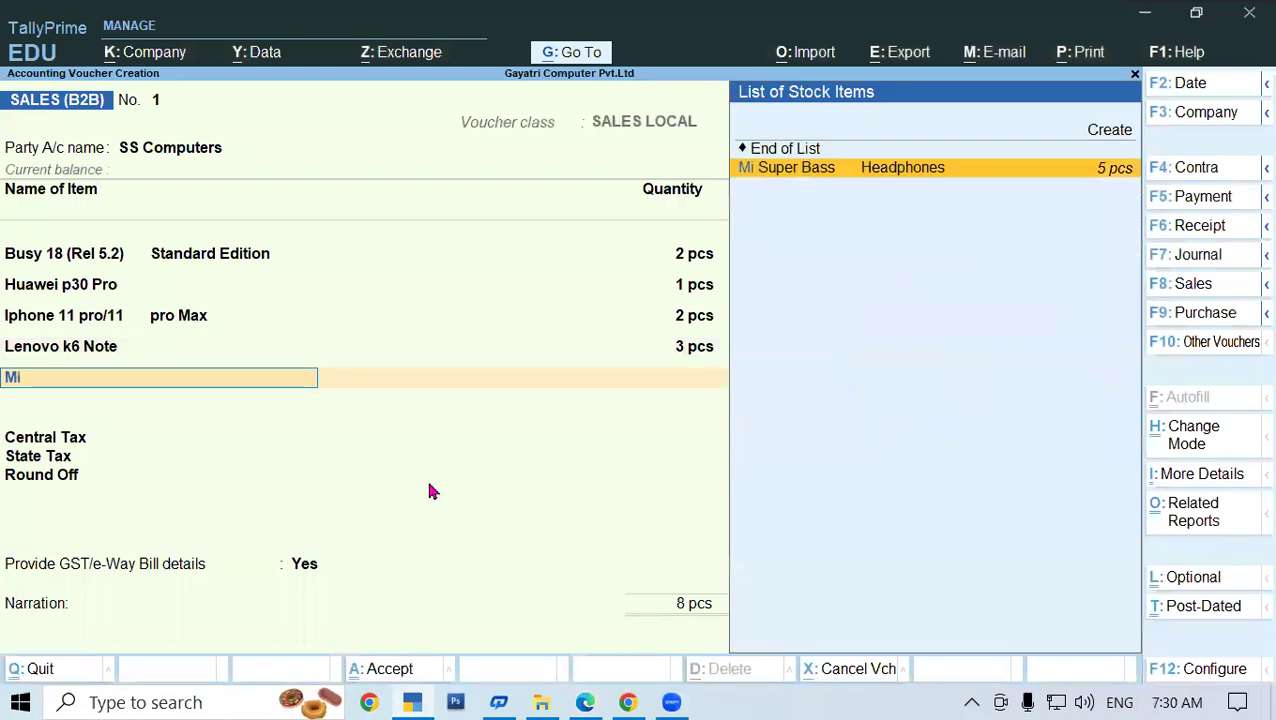
key(Return)
key(Return)
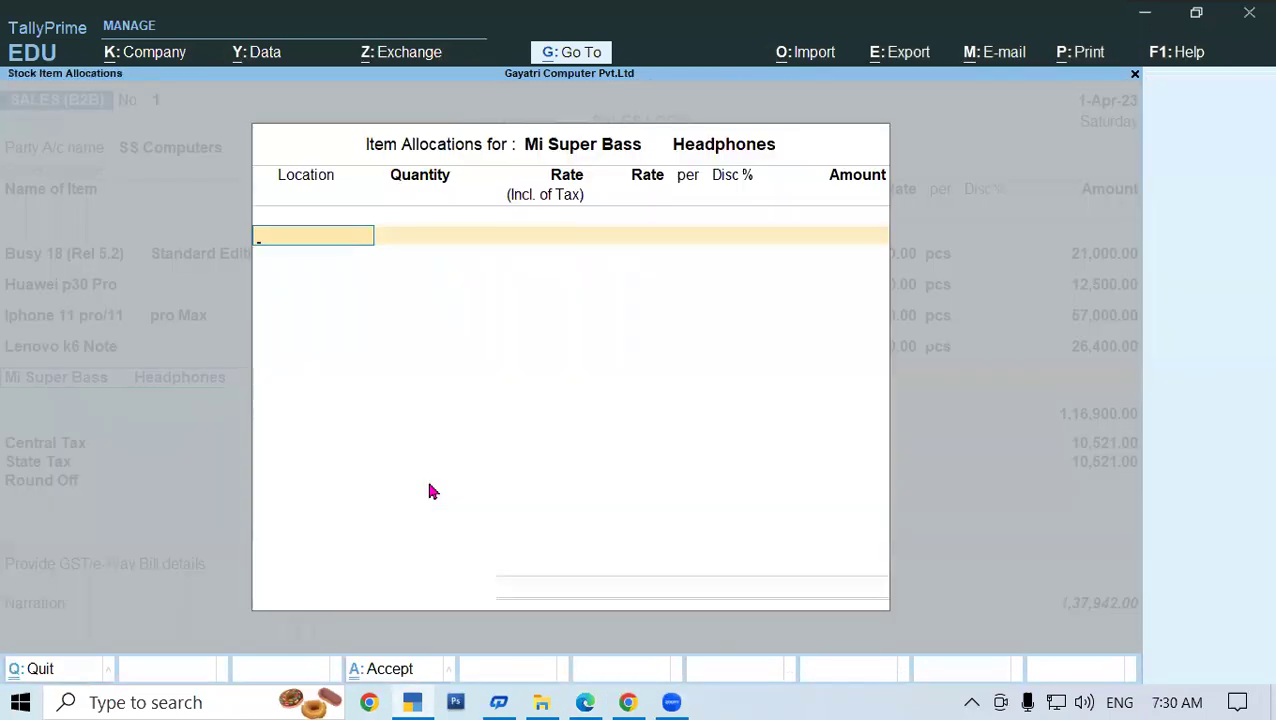
text(Sho)
key(Return)
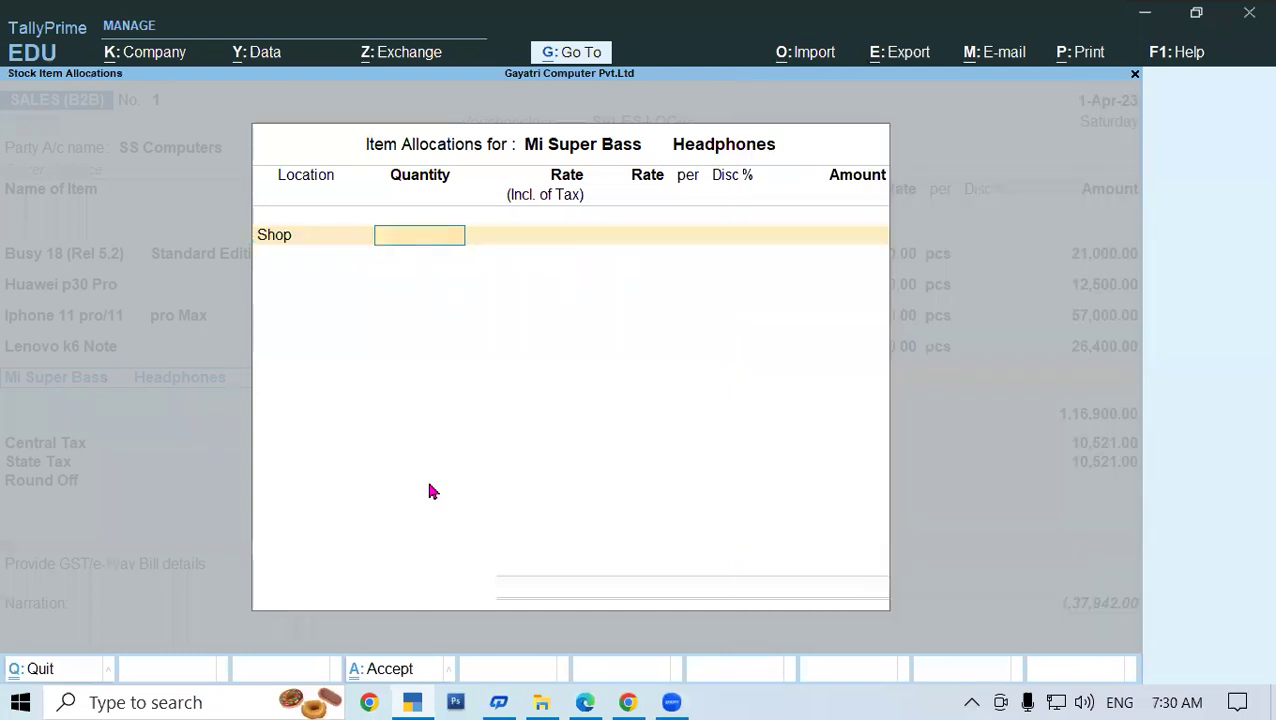
Allocate 3 pcs of Mi Super Bass Headphones at a rate of 1500 and accept the item line
text(3)
key(Return)
key(Return)
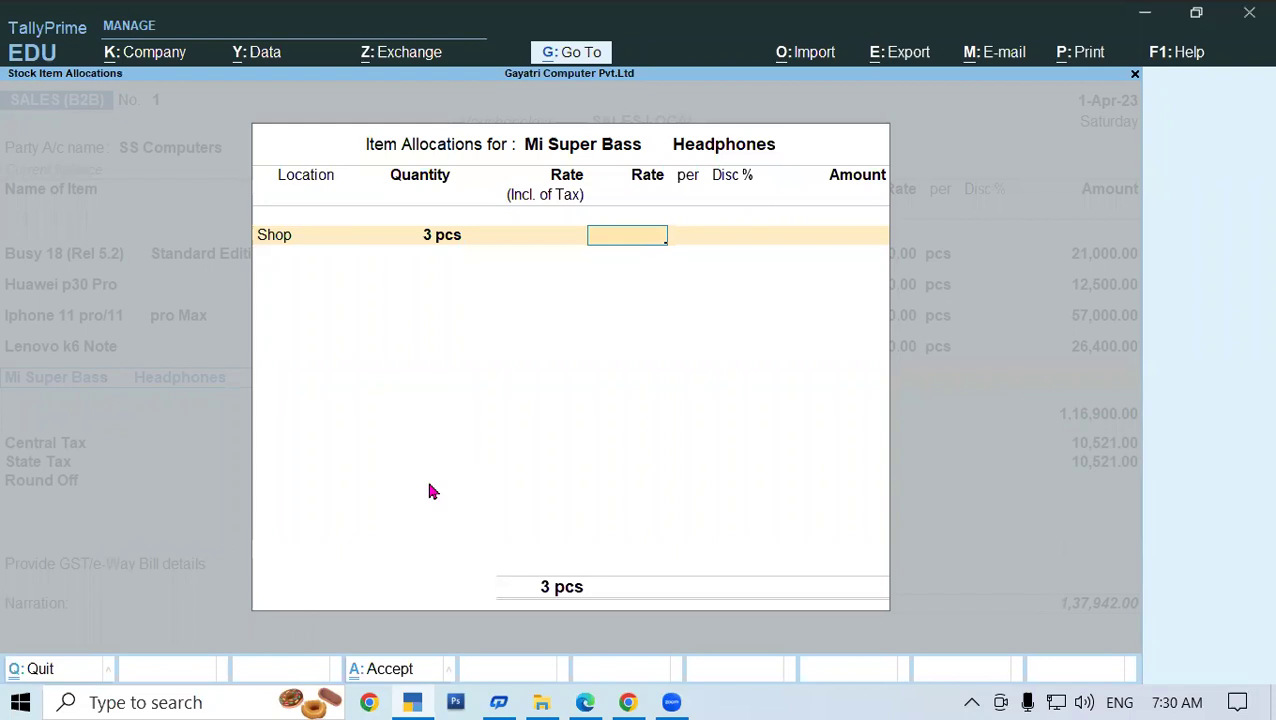
text(1500)
key(Return)
key(Return)
key(Return)
key(Return)
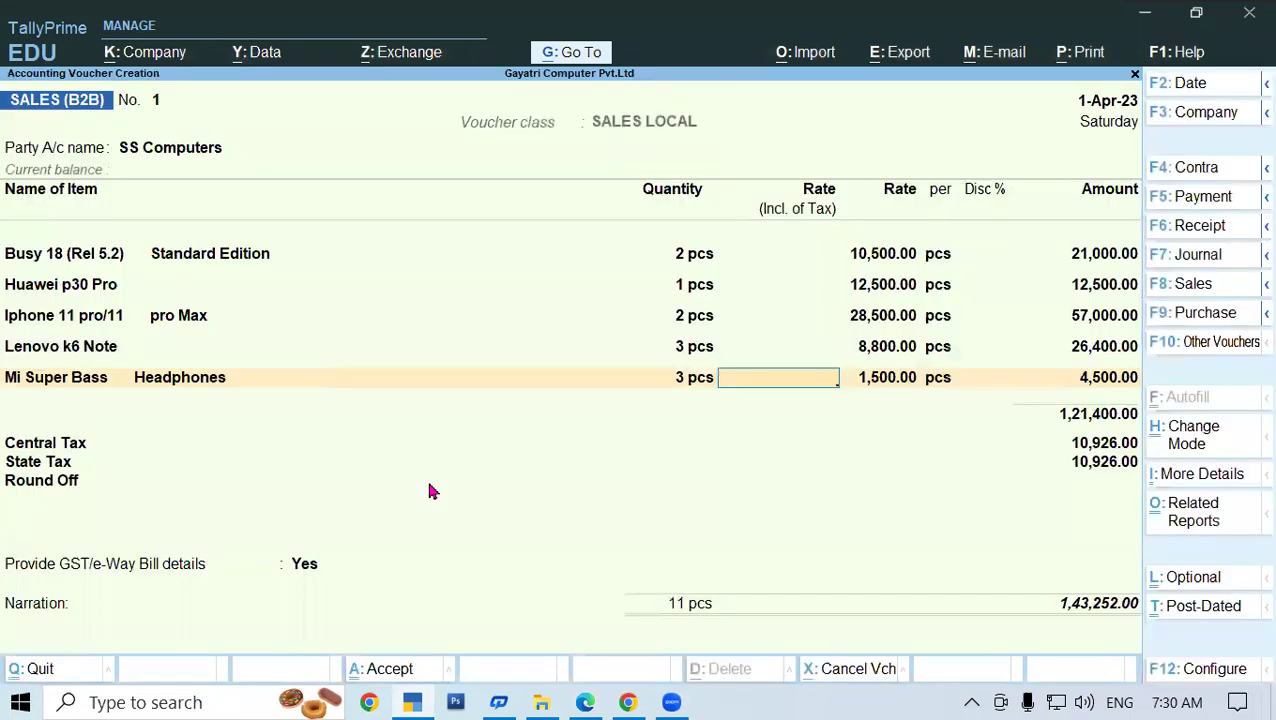
Compare the invoice with the PDF's worked solution, and save it without sending voucher details for e-Way Bill generation
key(alt+Tab)
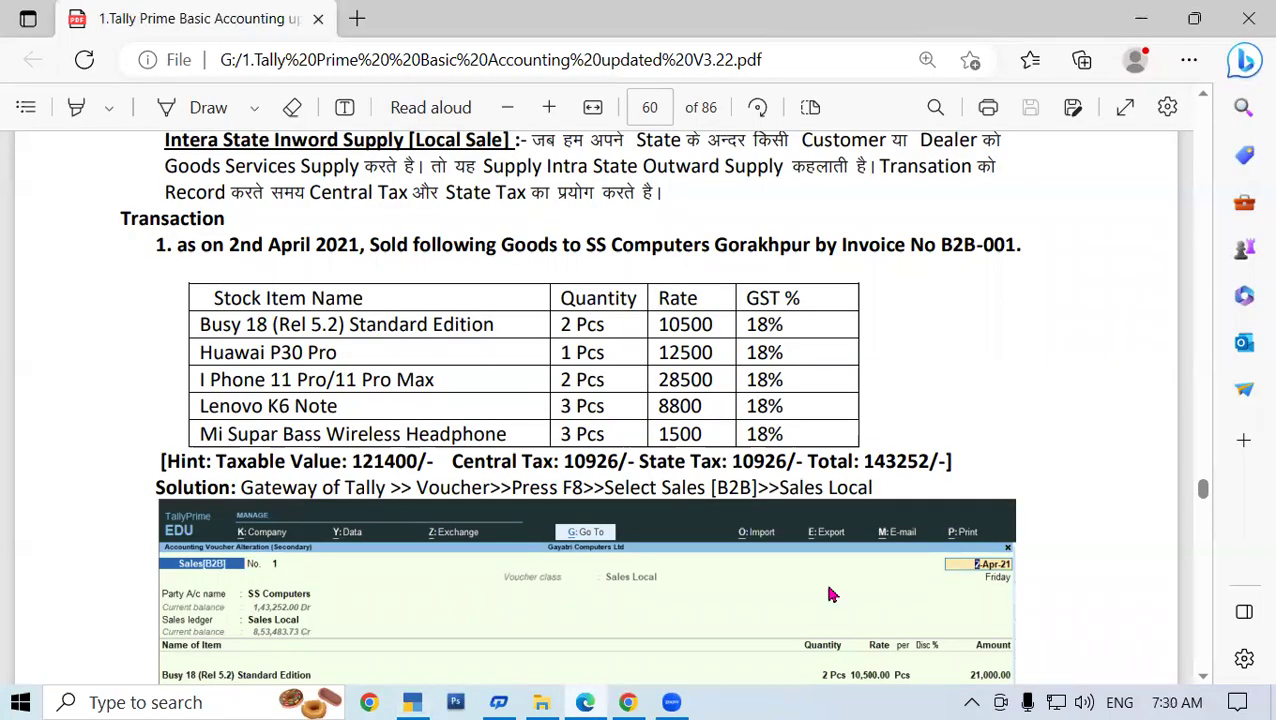
scroll(690, 460, down, 3)
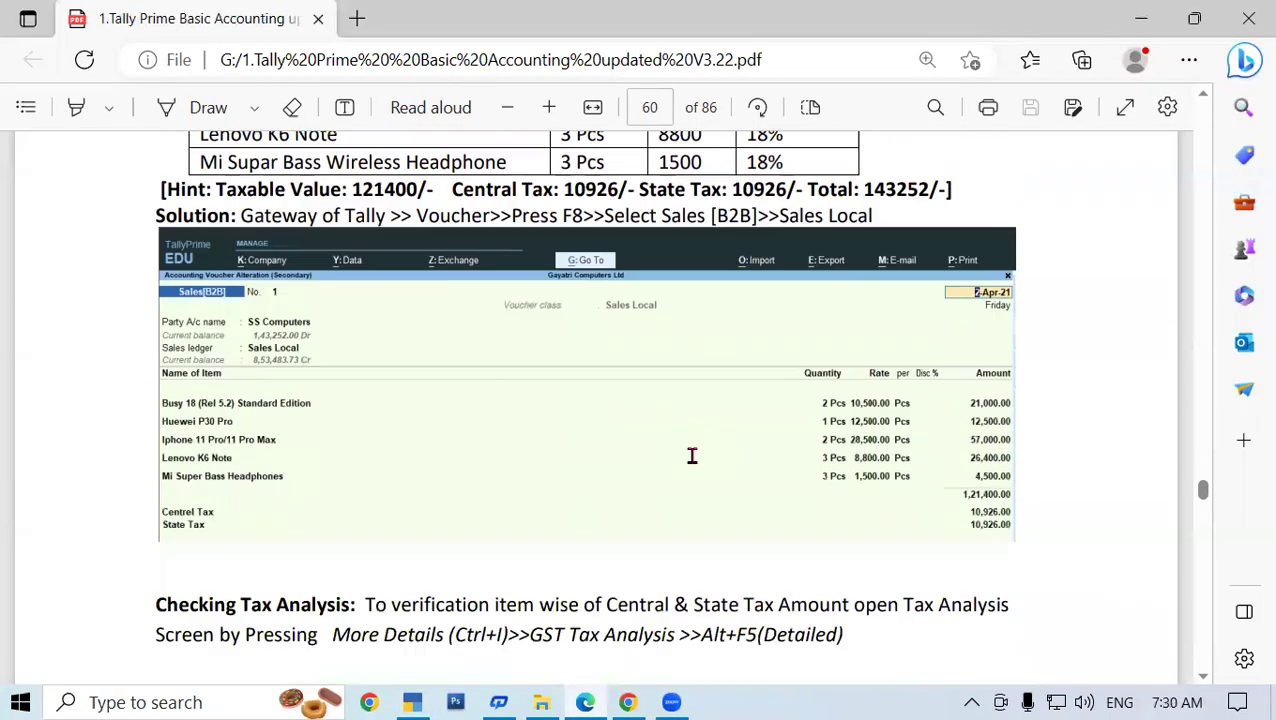
click(412, 702)
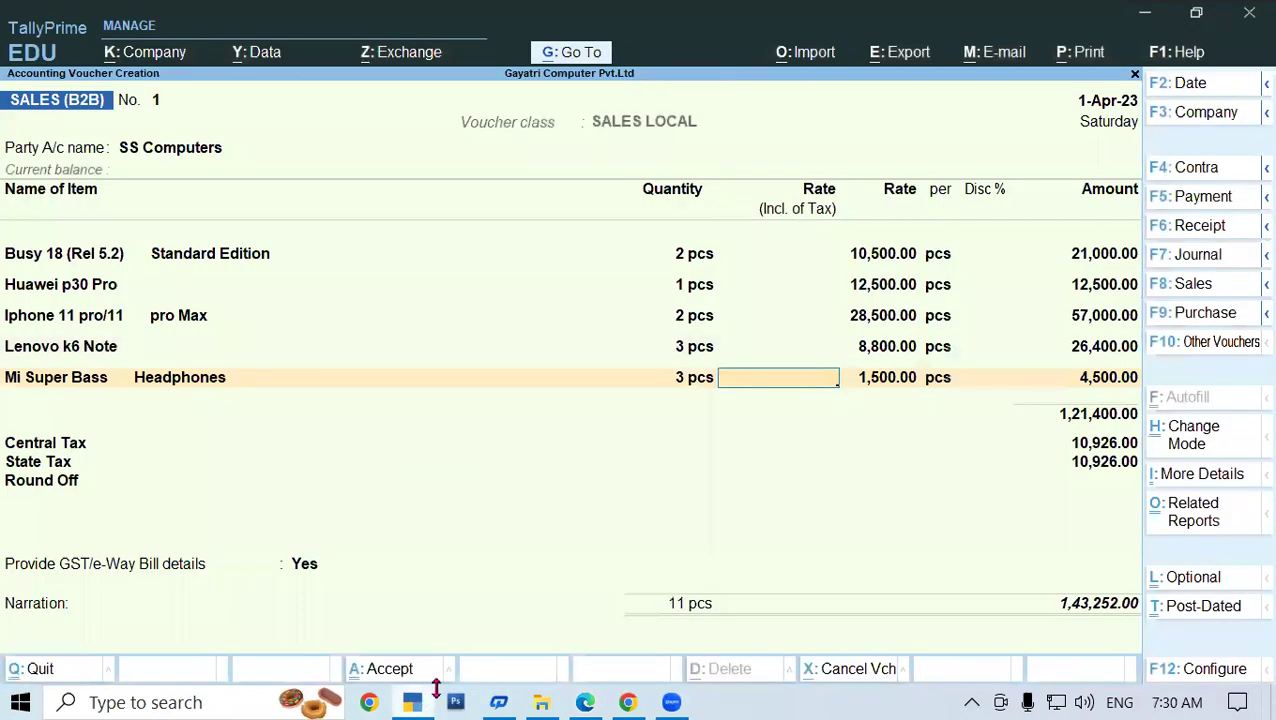
key(ctrl)
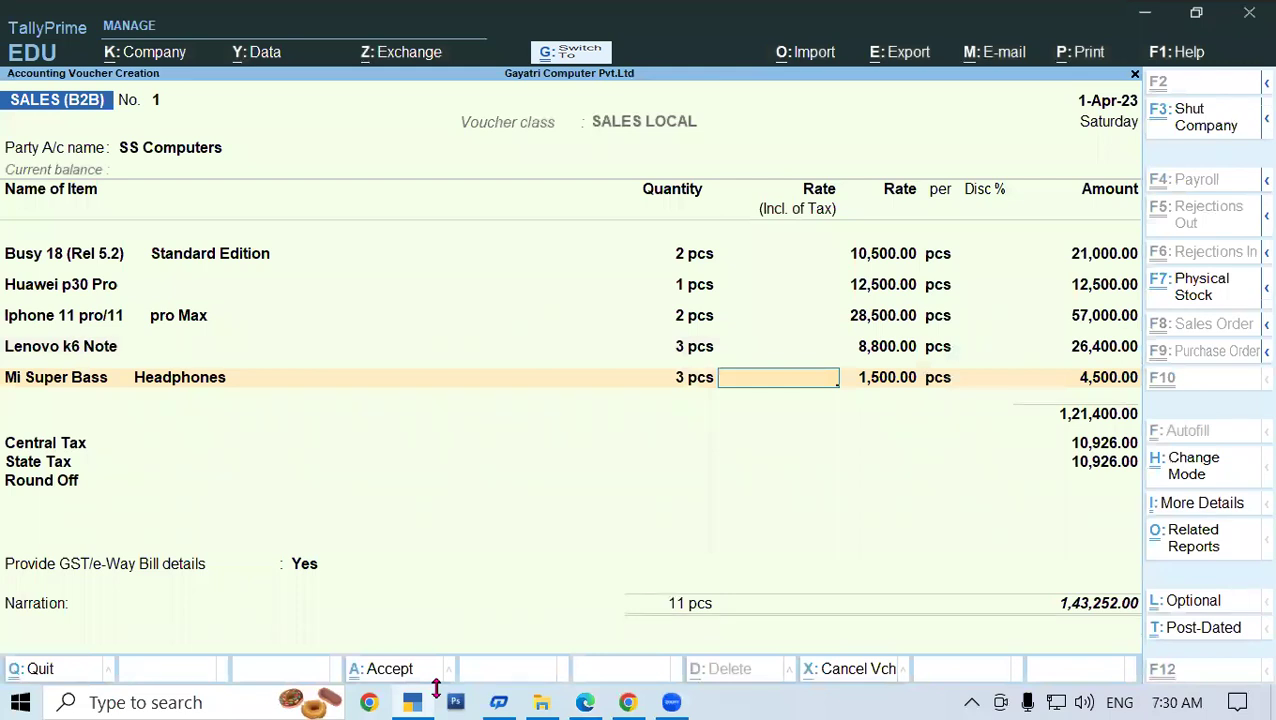
key(ctrl+a)
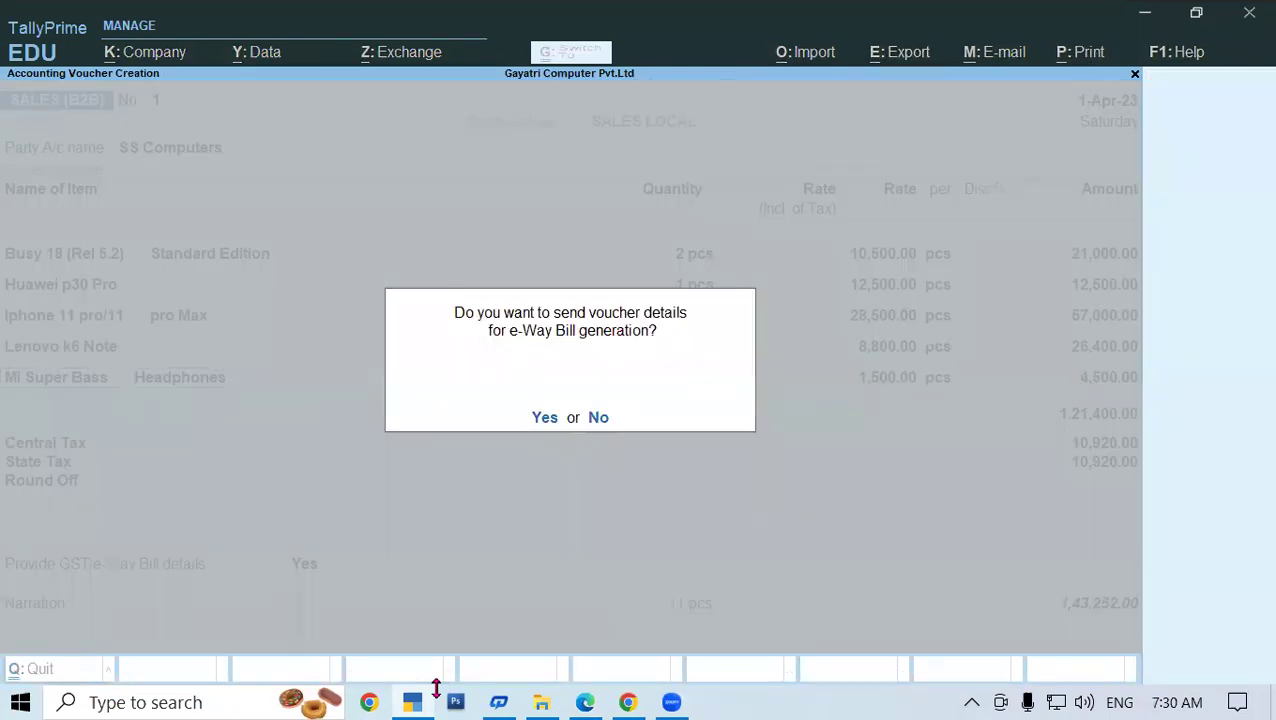
click(598, 419)
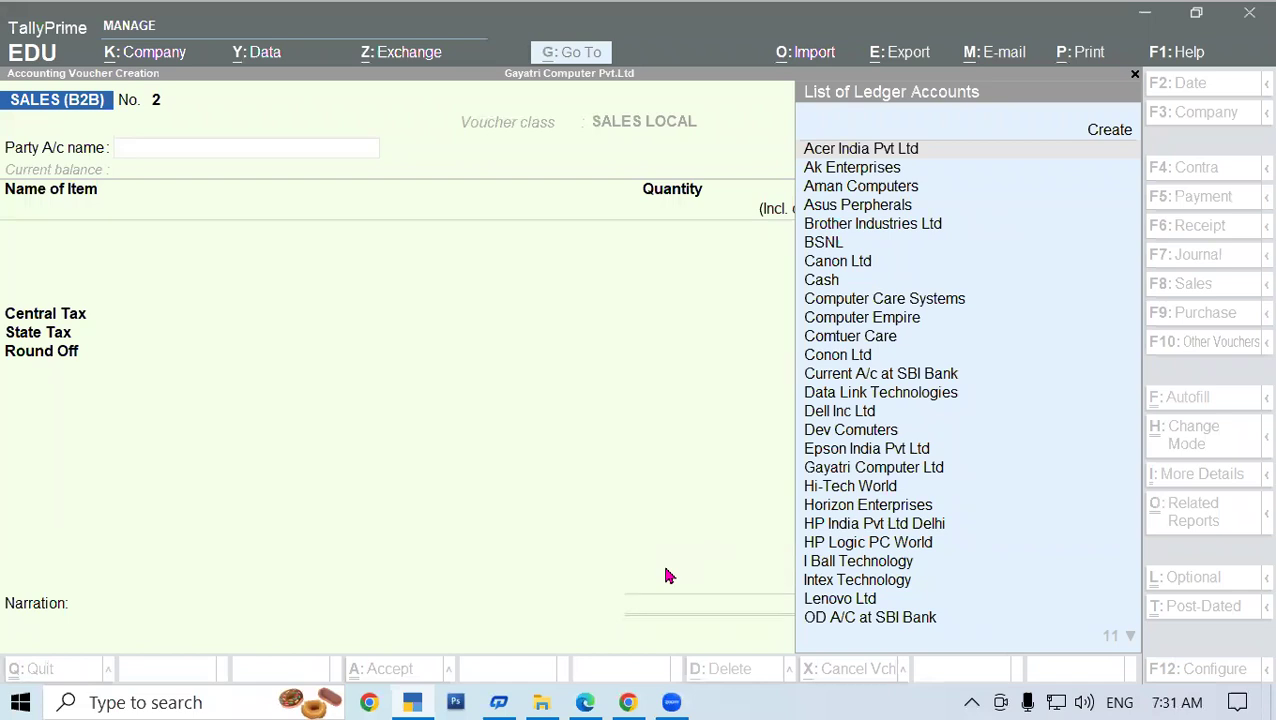
Review the invoice solution and the Checking Tax Analysis note in the PDF
click(586, 701)
scroll(997, 404, down, 2)
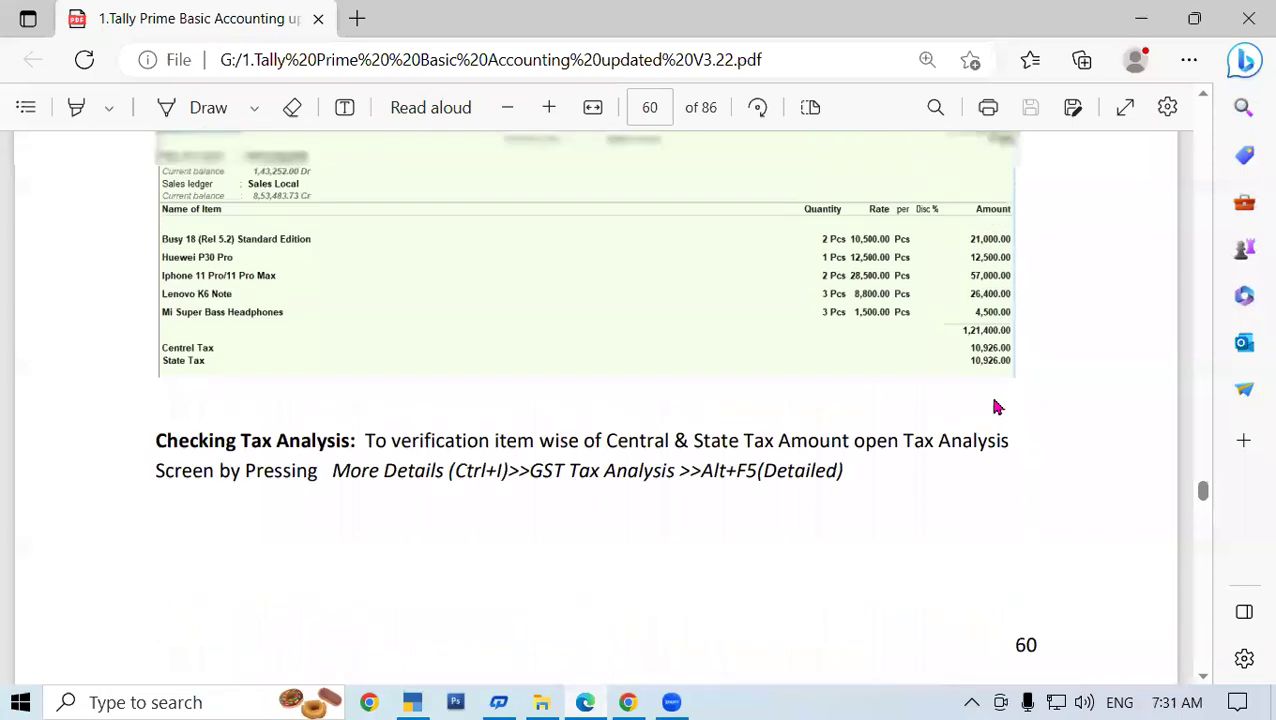
scroll(1011, 447, up, 1)
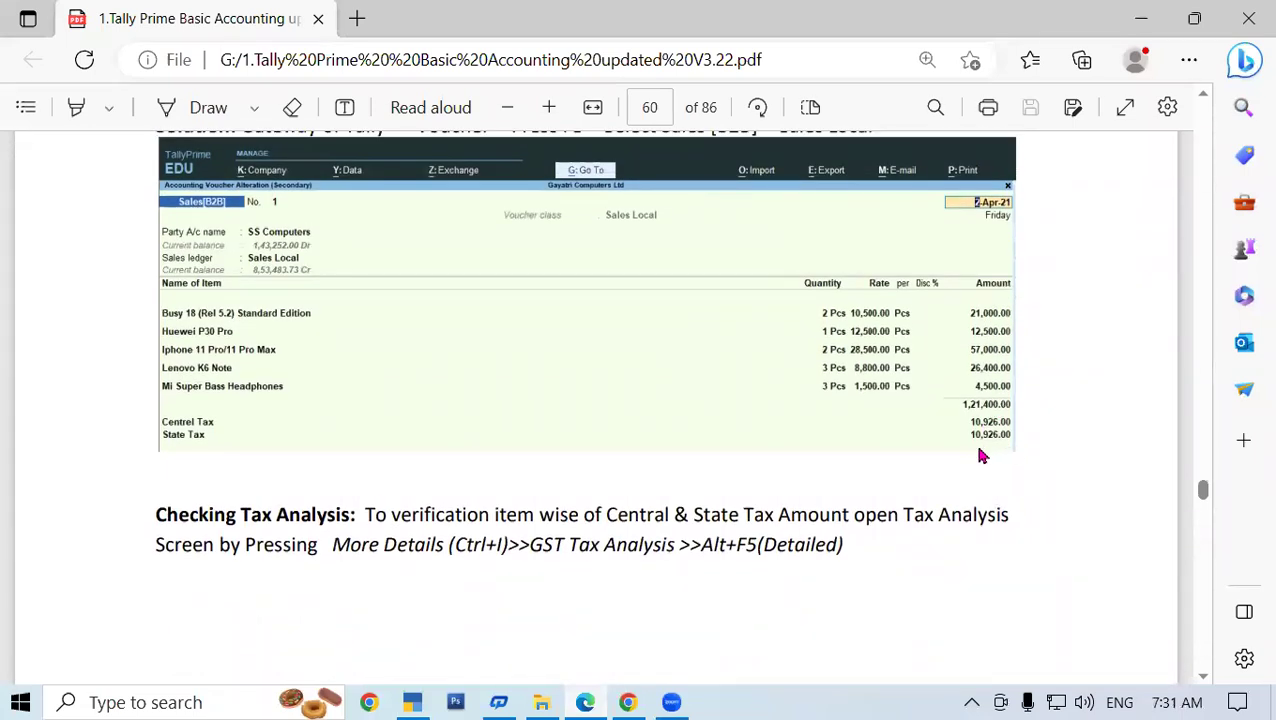
click(540, 701)
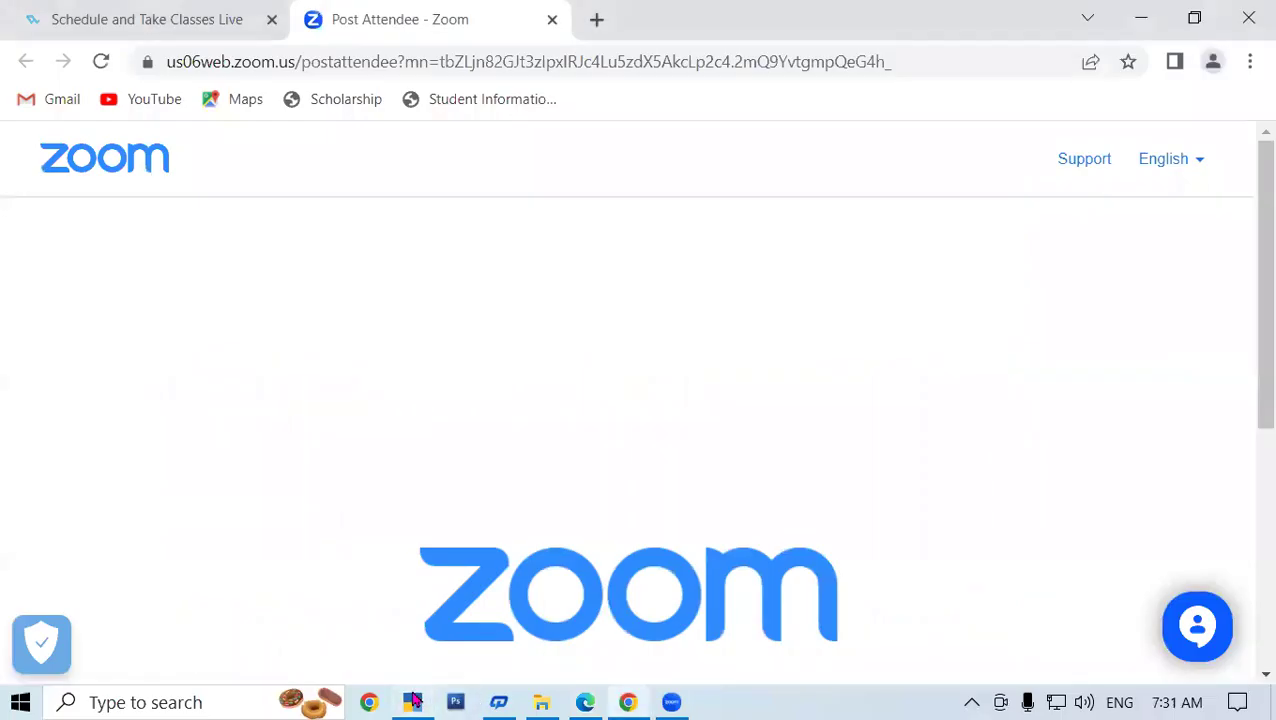
Return to TallyPrime, leave voucher entry without quitting the program, and open the Day Book report
click(413, 701)
key(Escape)
key(Escape)
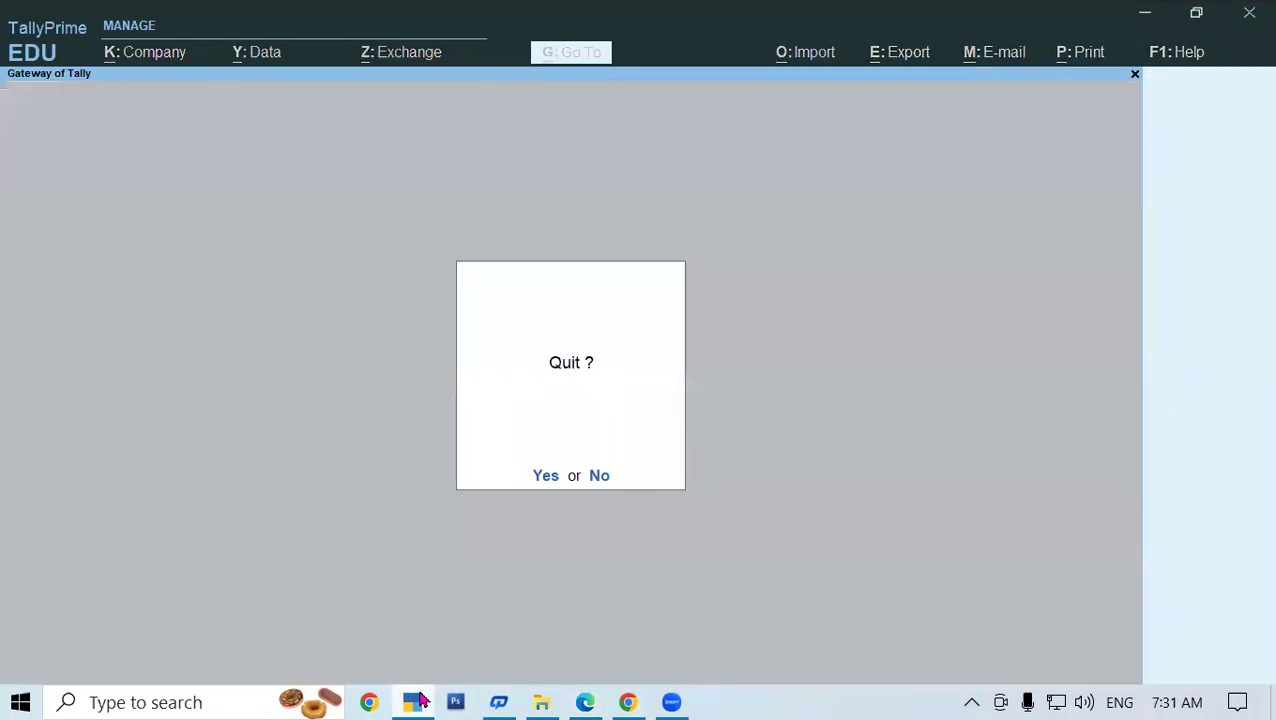
key(Escape)
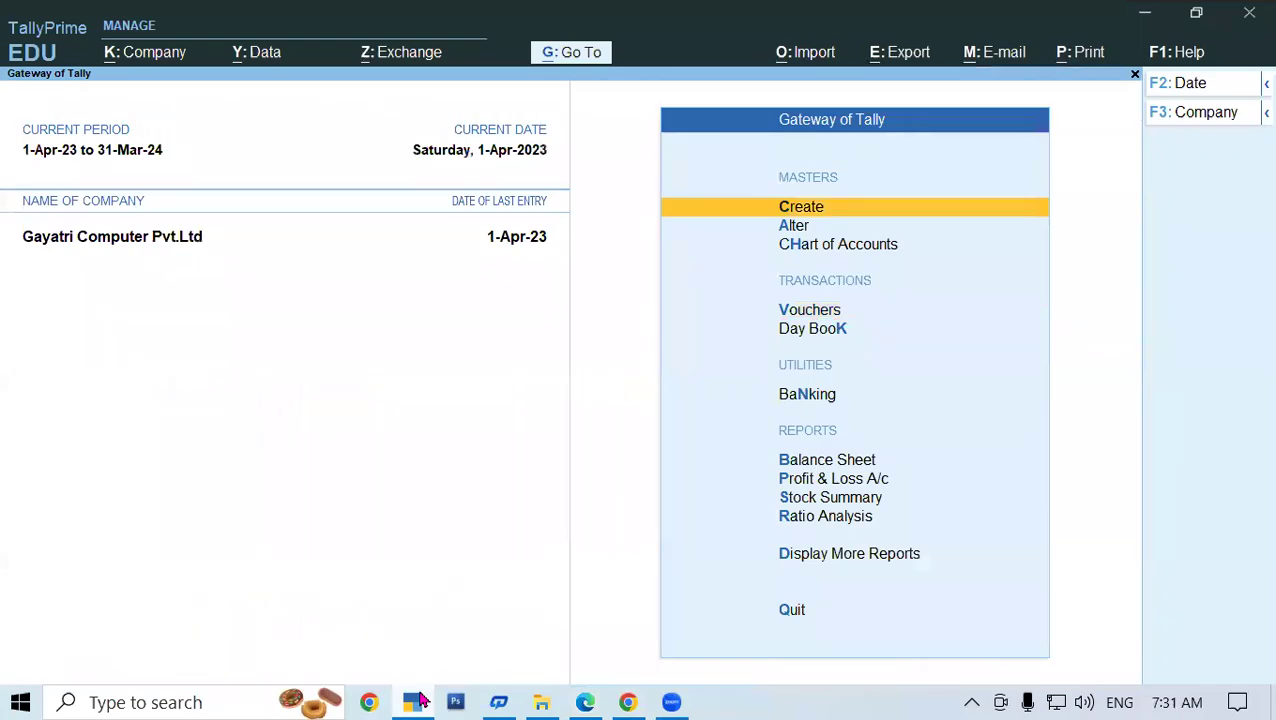
key(d)
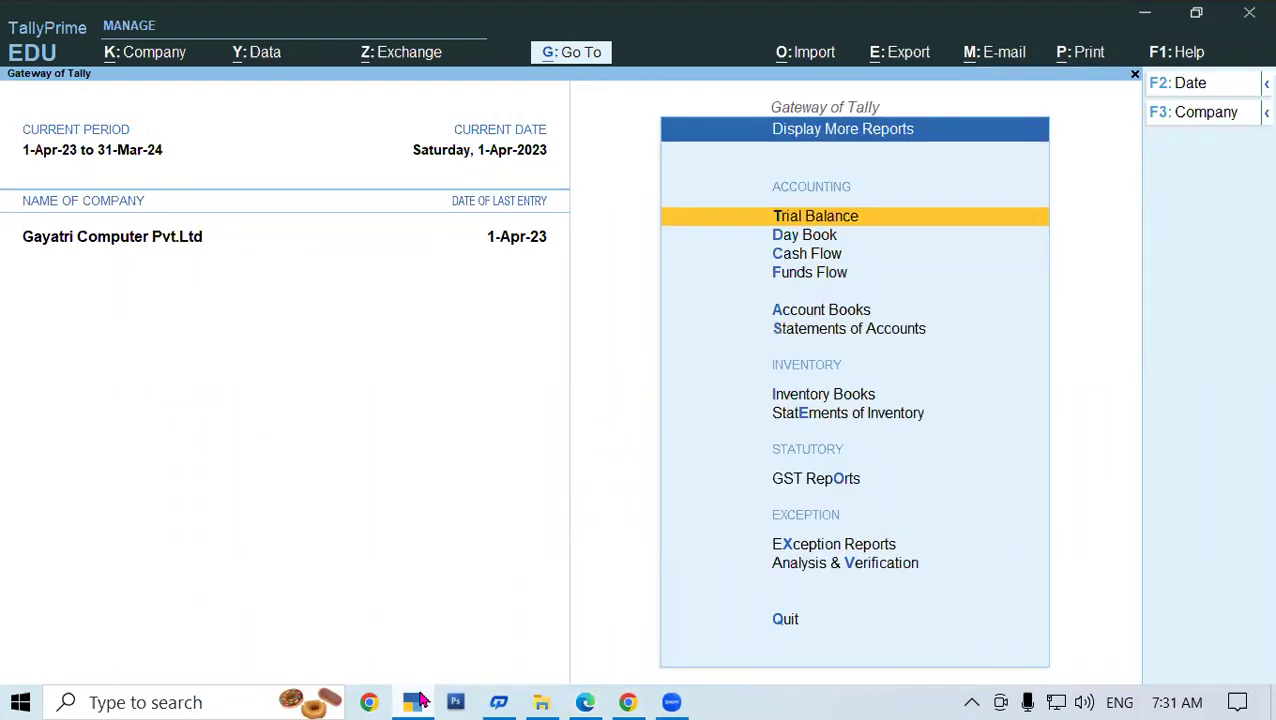
key(d)
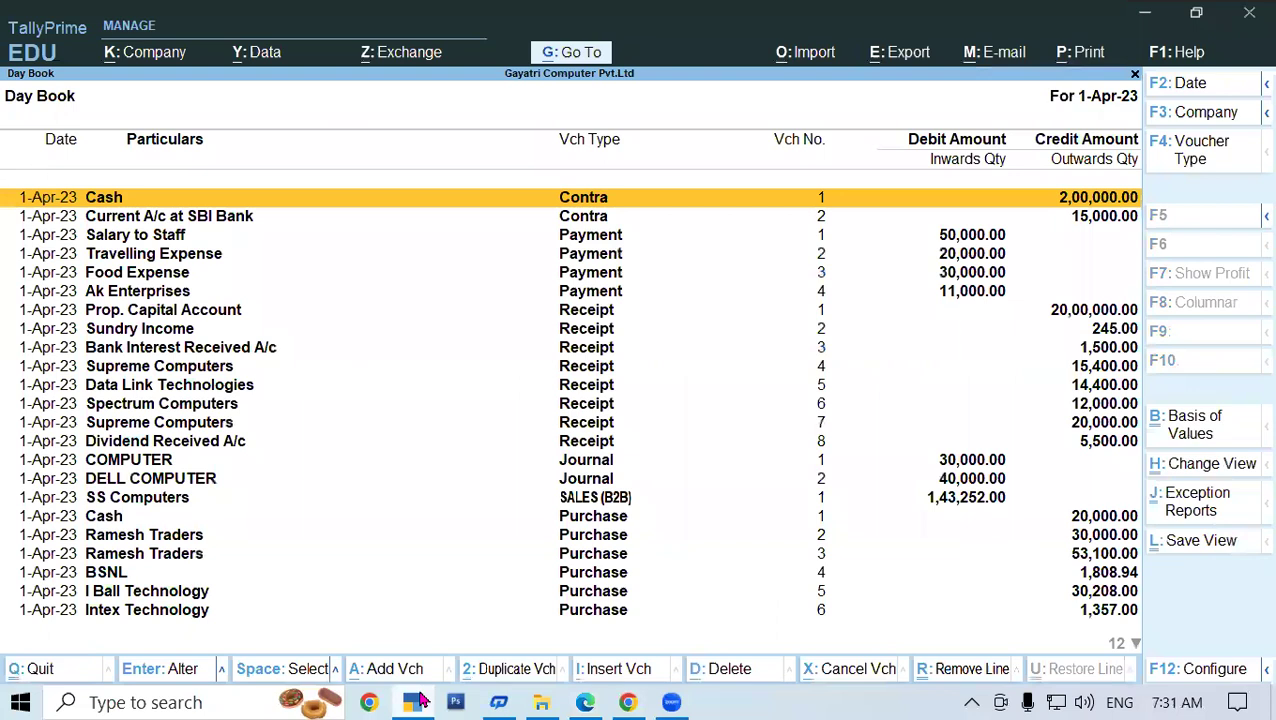
Restrict the Day Book to SALES (B2B) vouchers and open the SS Computers voucher
key(F4)
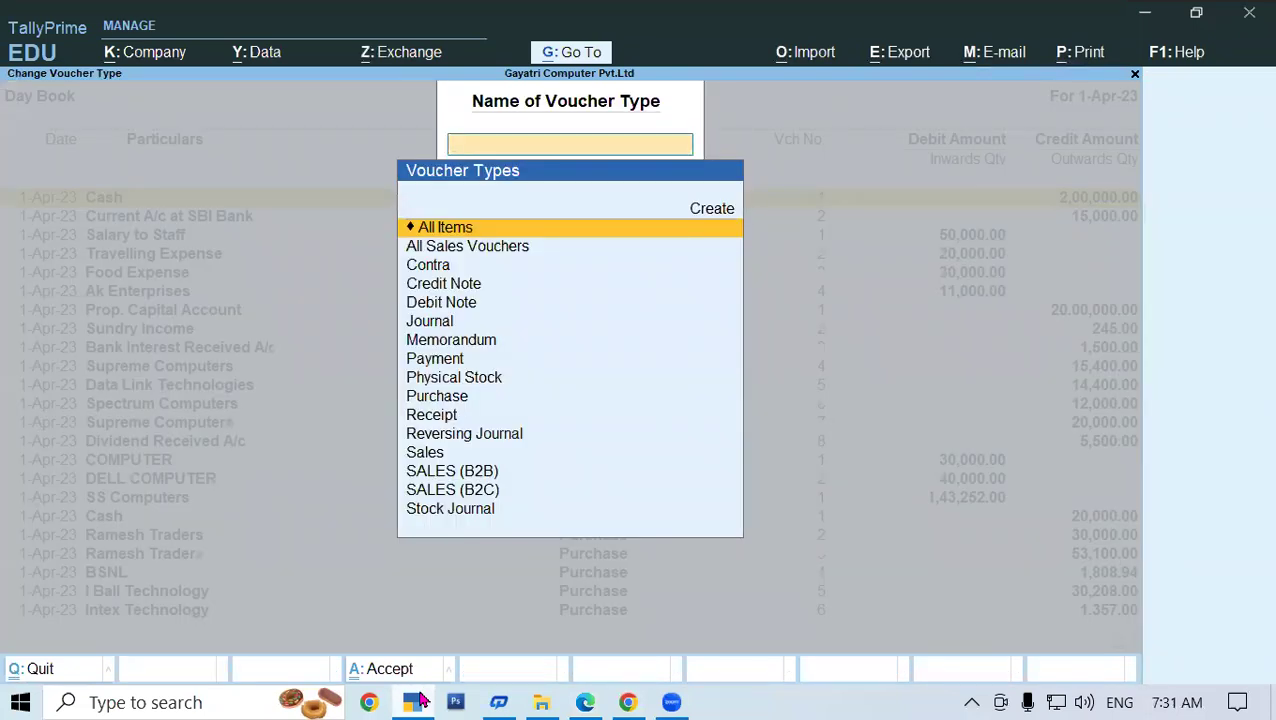
text(Sales)
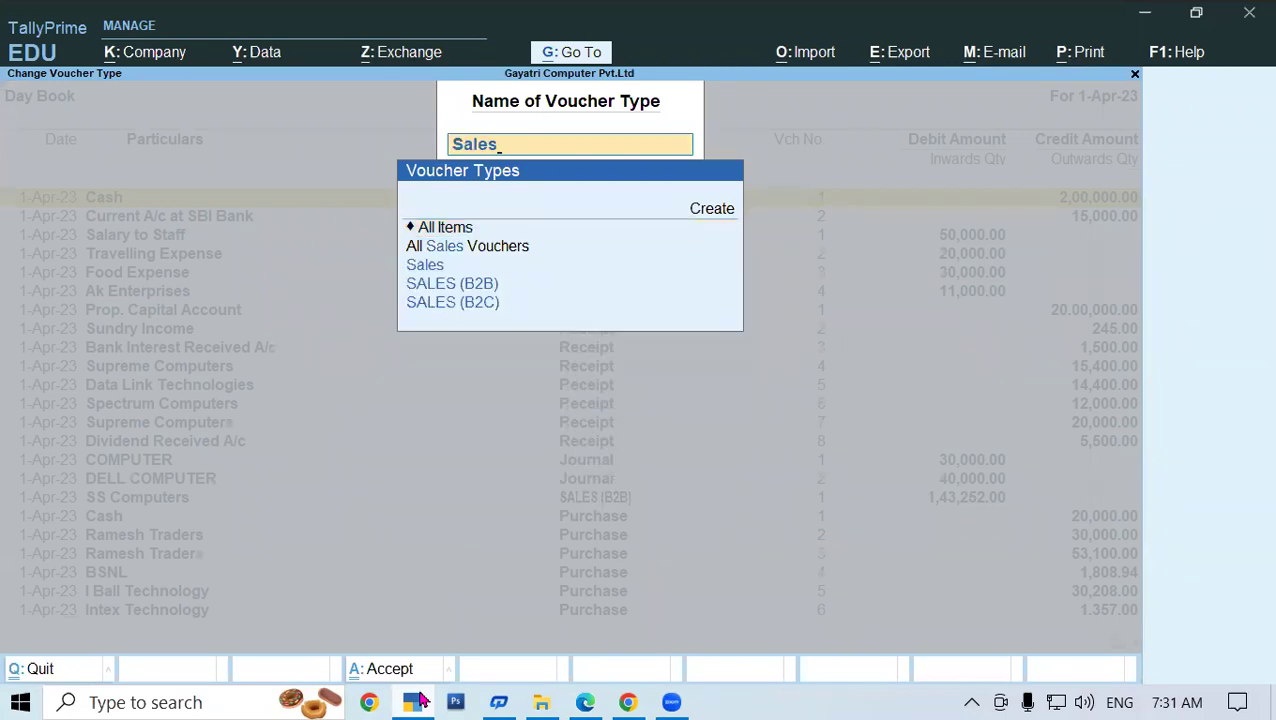
key(Down)
key(Down)
key(Return)
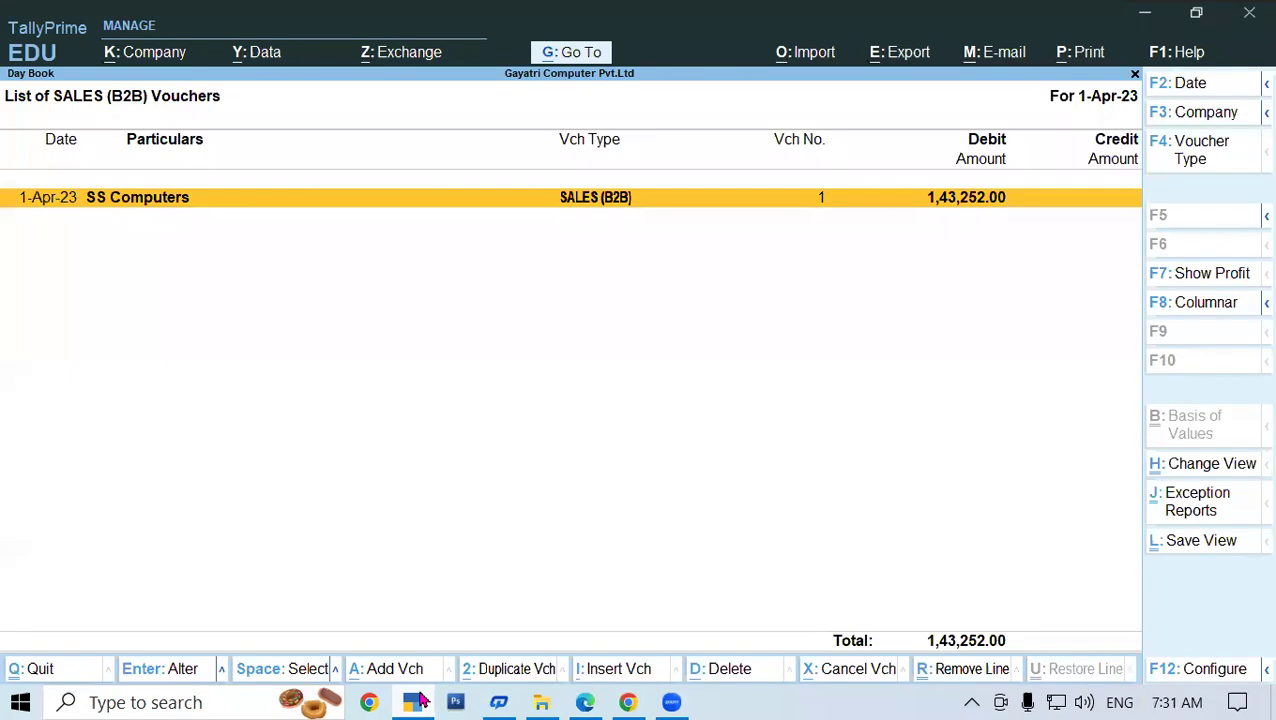
key(Return)
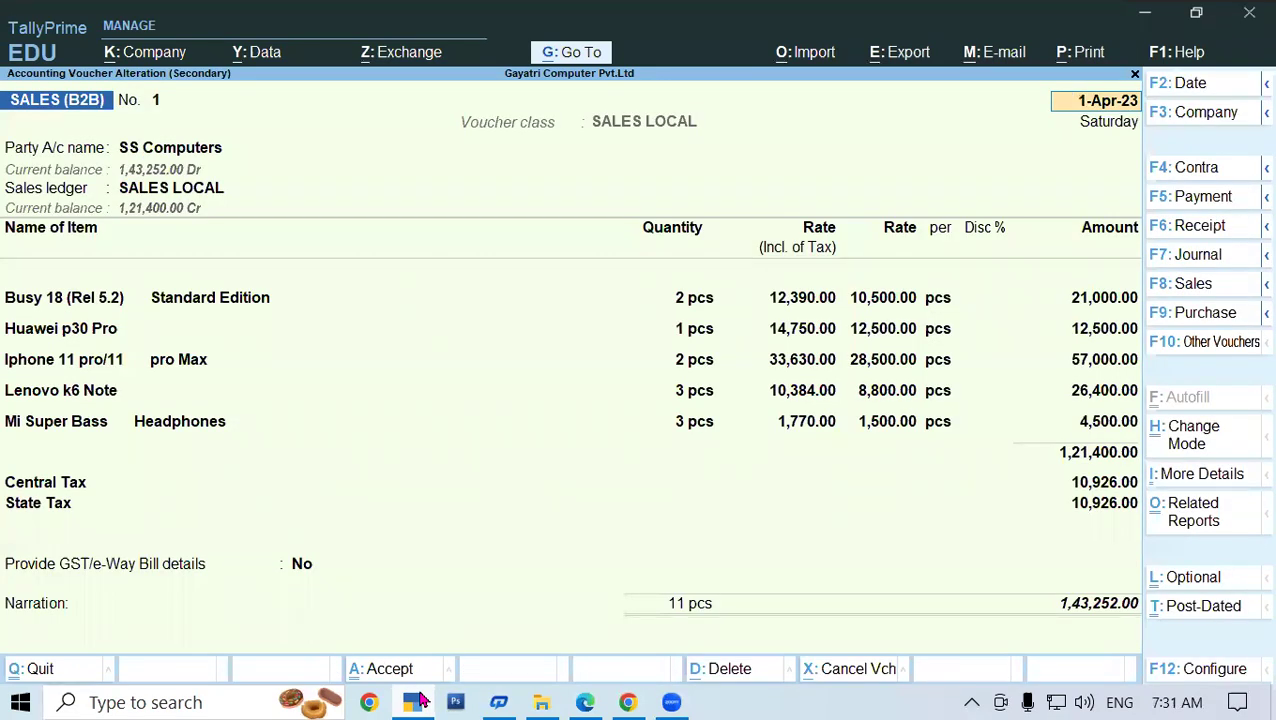
key(alt)
key(alt+p)
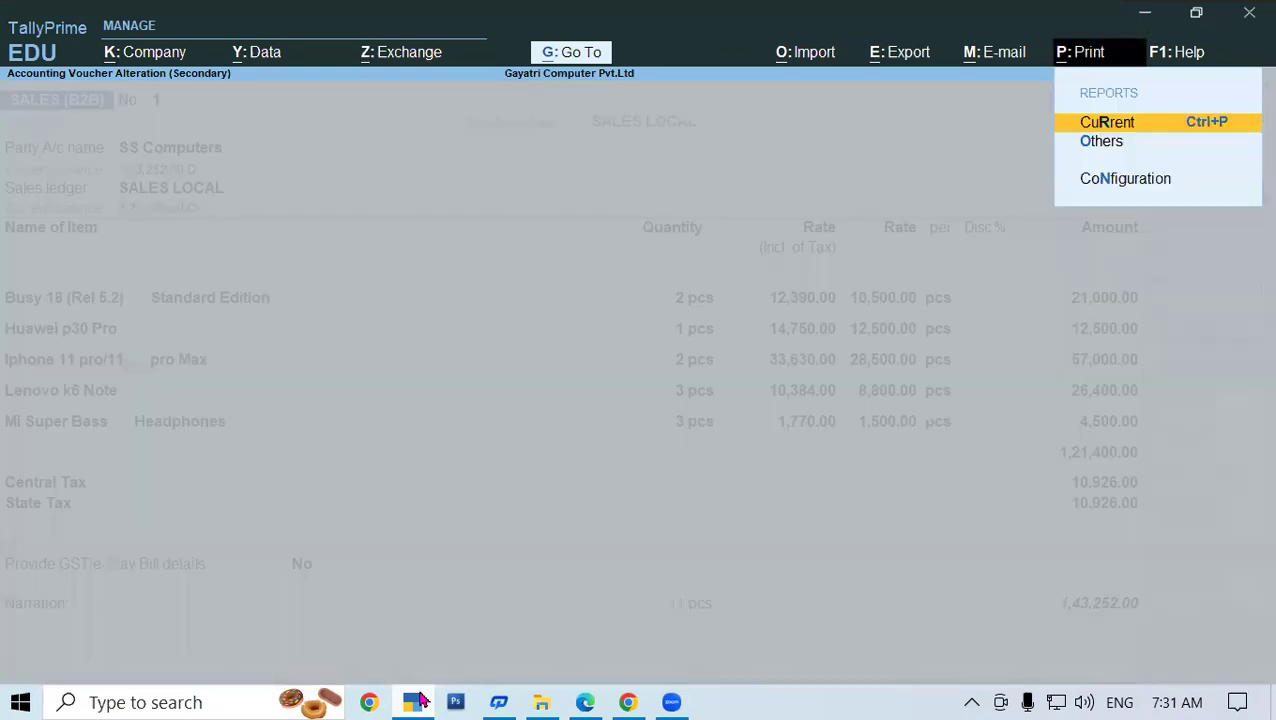
click(1134, 130)
click(697, 461)
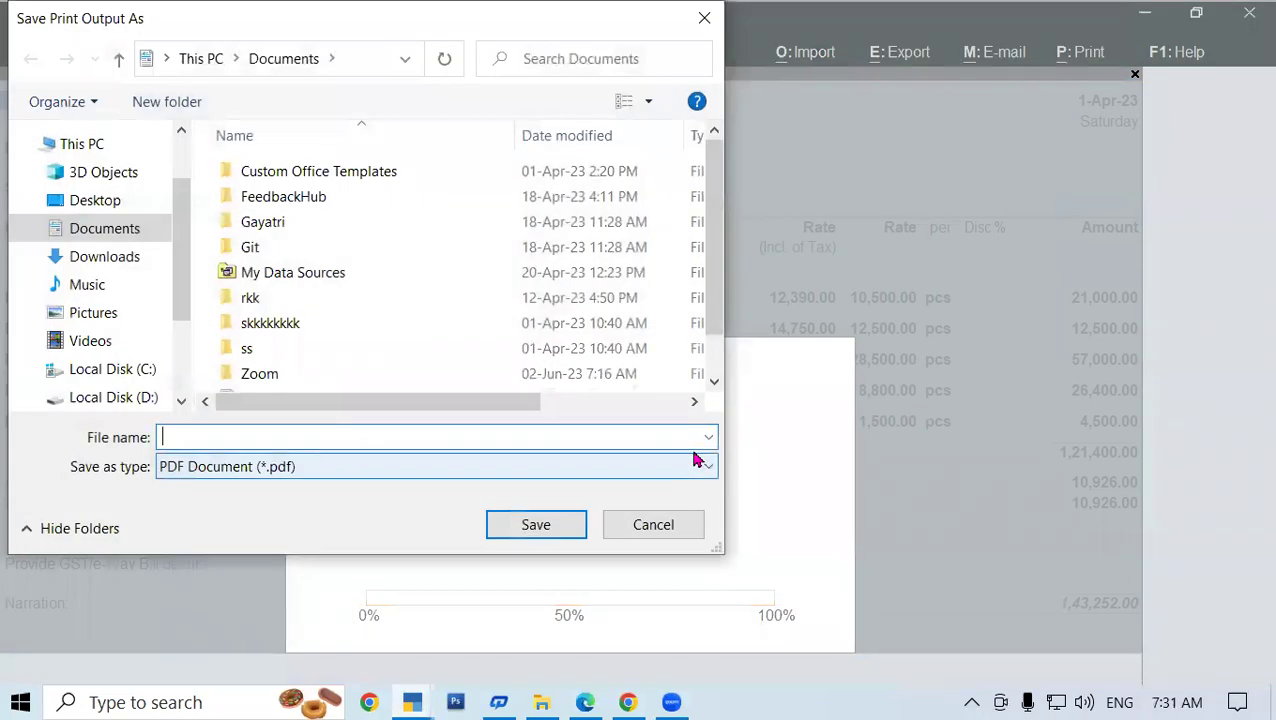
click(704, 18)
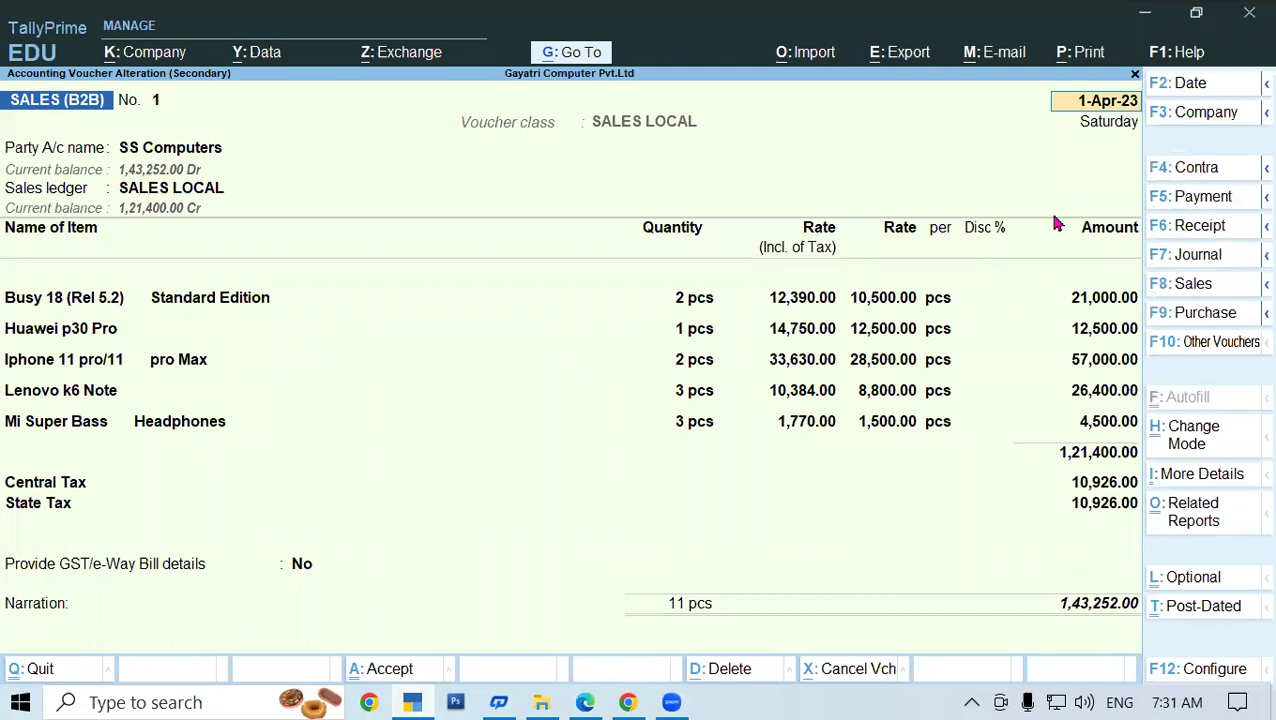
Open the print preview of the SS Computers voucher's Tax Invoice and zoom in on it
key(alt+p)
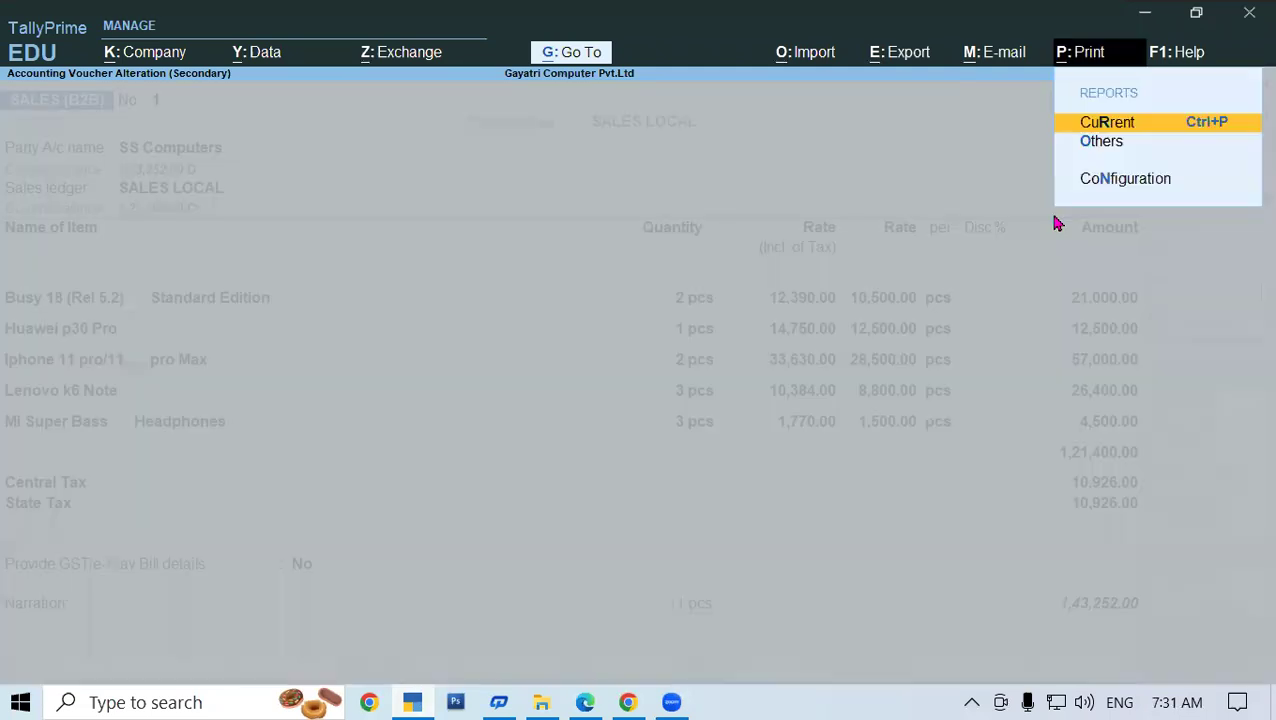
click(1188, 133)
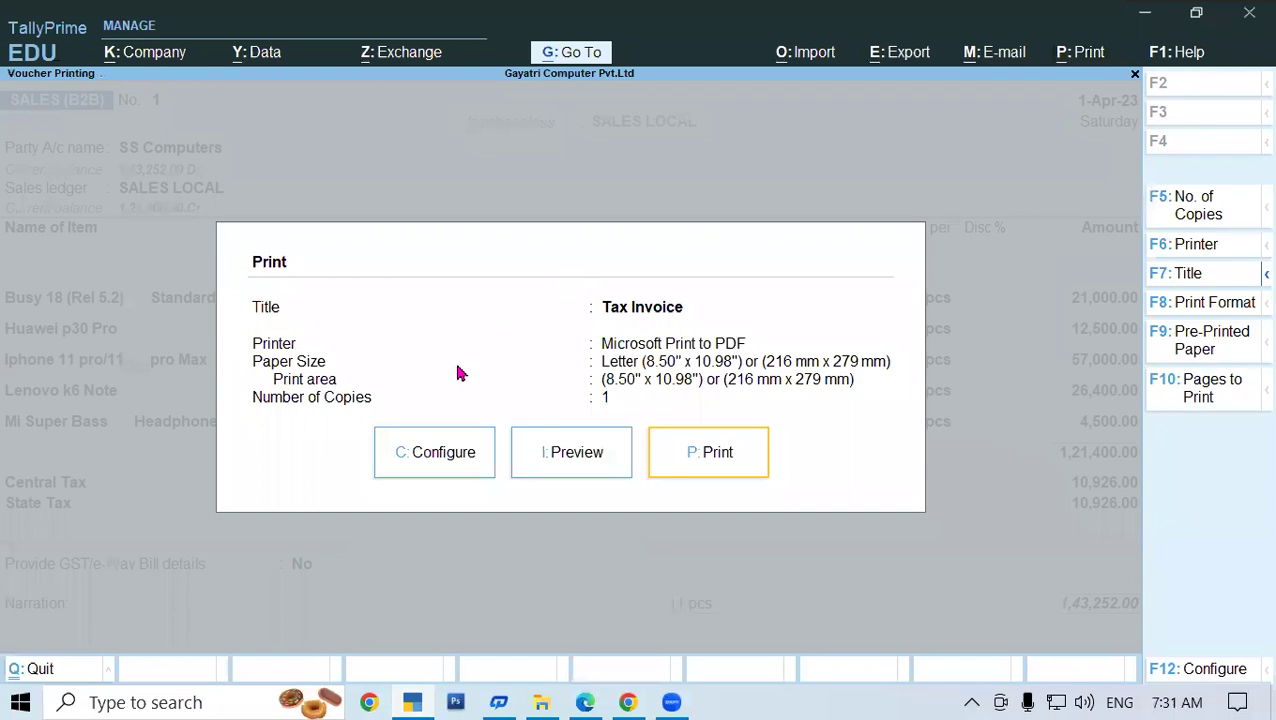
click(576, 470)
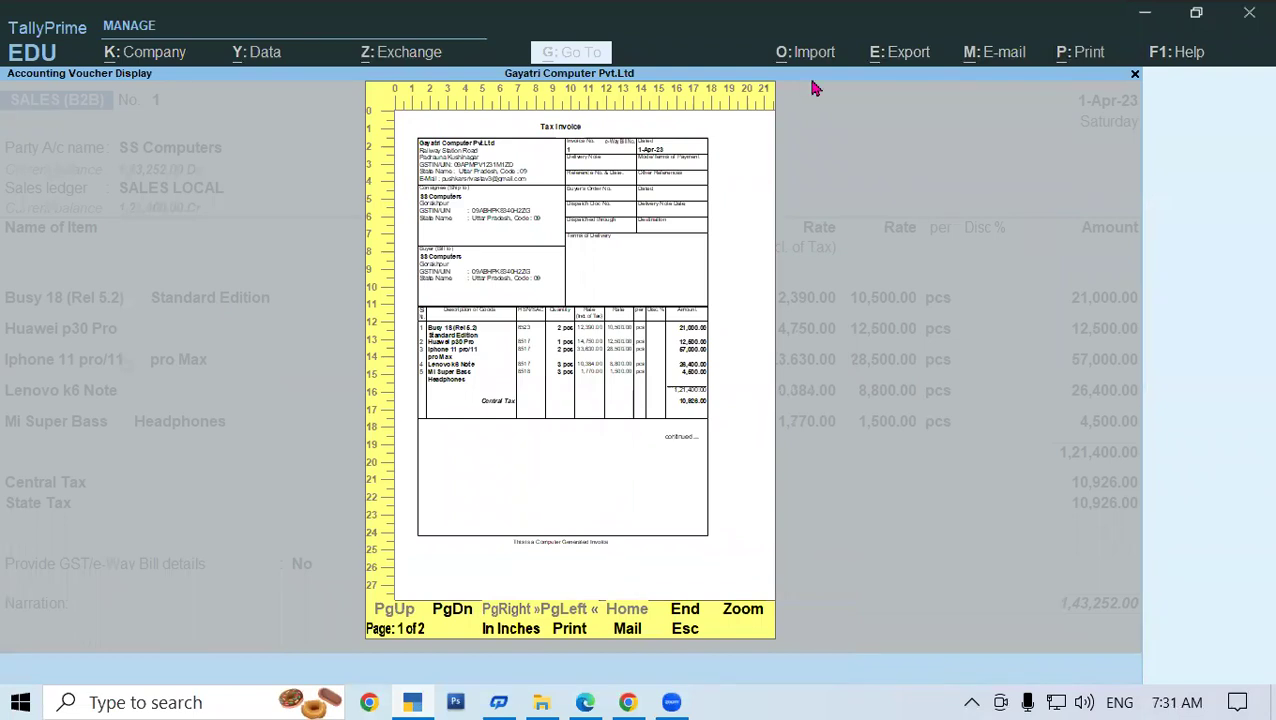
click(742, 616)
Examine the Tax Invoice preview's consignee and buyer details, HSN/SAC codes, quantities, rates, amounts and Central Tax line
scroll(752, 563, down, 2)
scroll(752, 563, up, 2)
drag(1131, 170, 1099, 236)
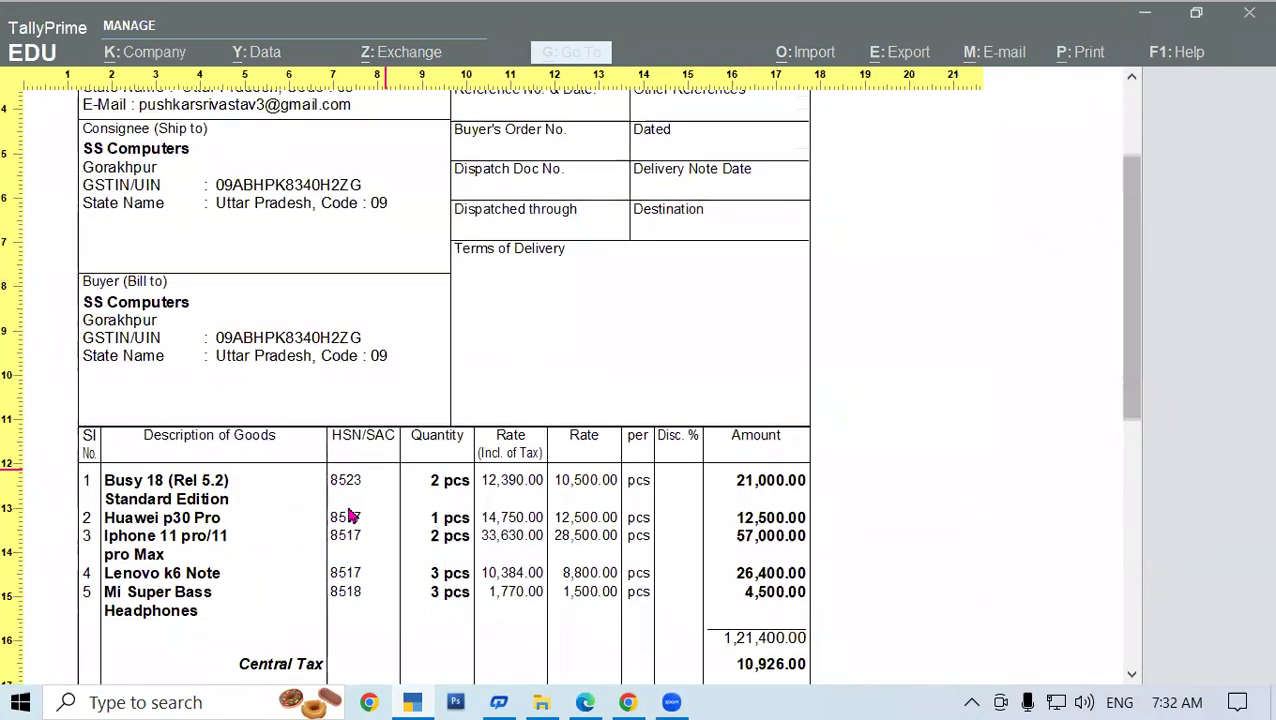
scroll(398, 514, up, 1)
scroll(476, 504, down, 1)
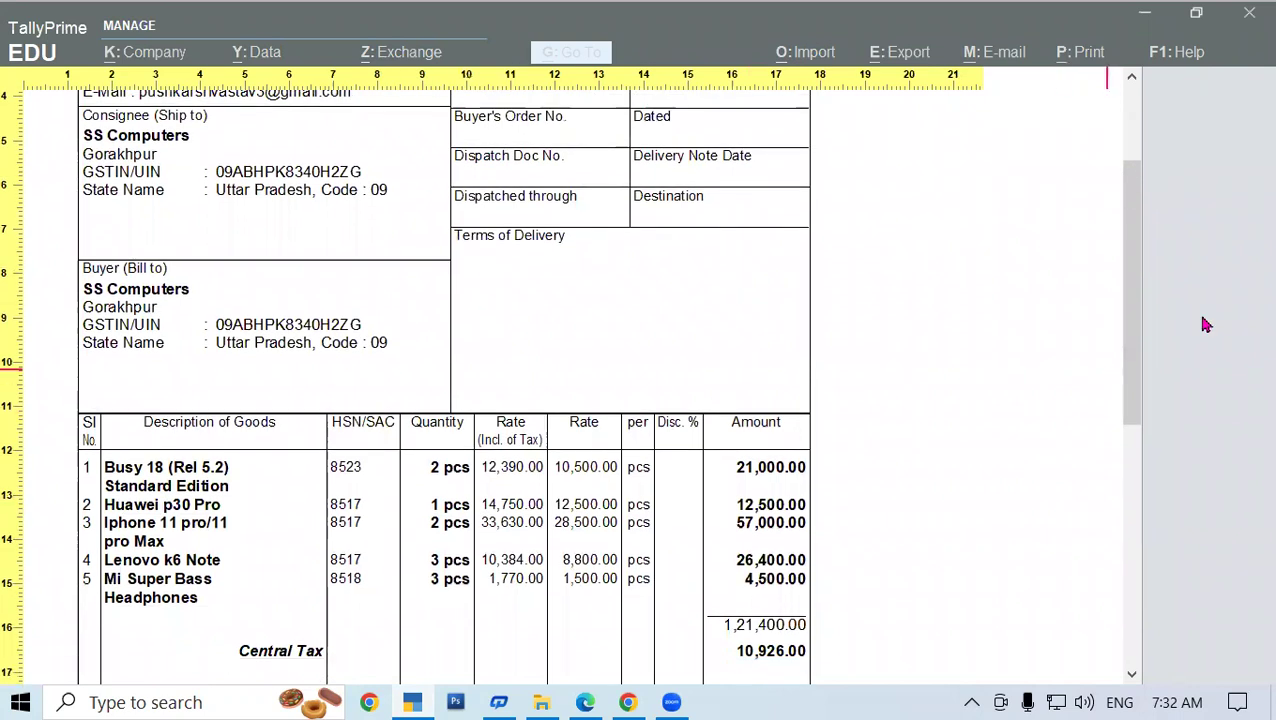
drag(1139, 256, 1131, 322)
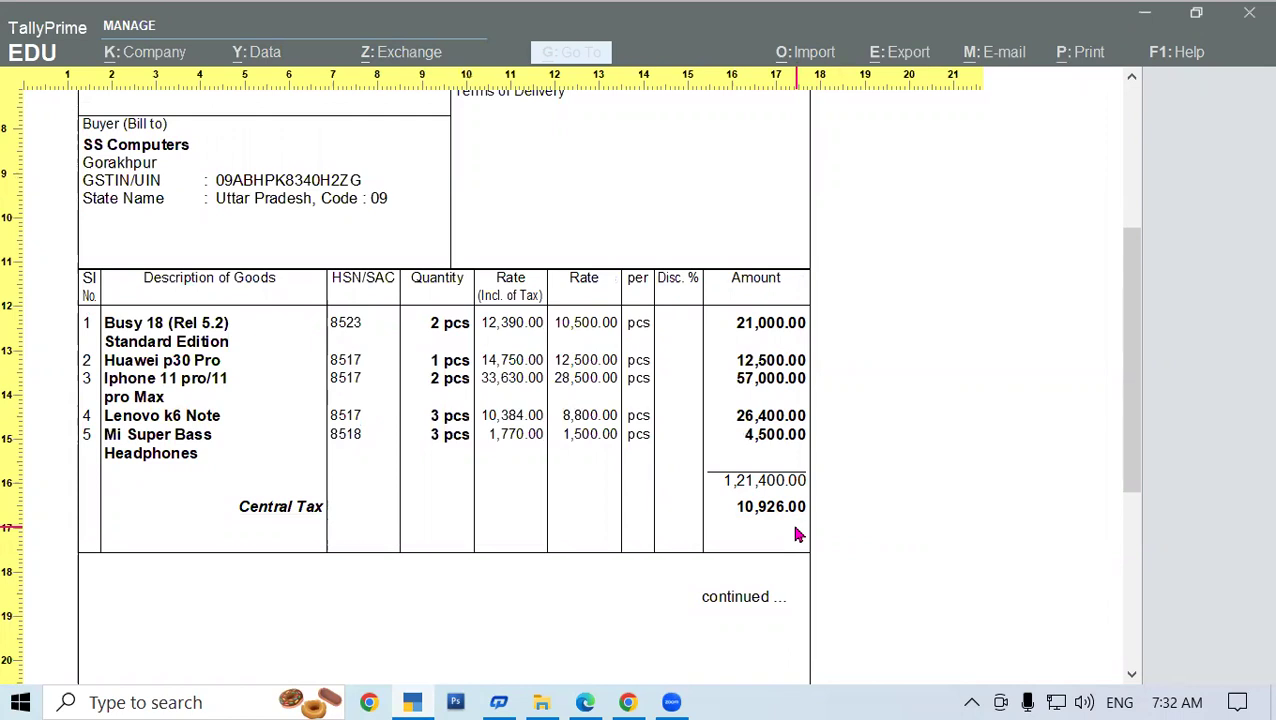
scroll(798, 535, up, 1)
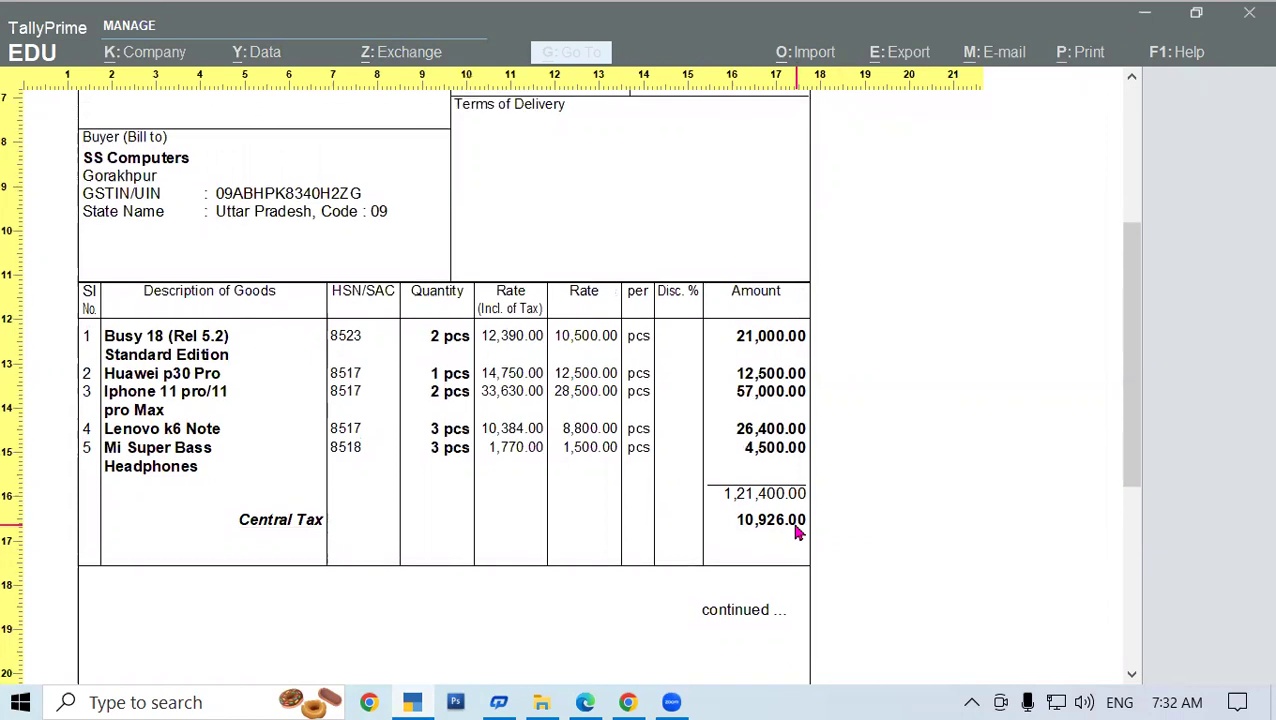
scroll(798, 535, up, 5)
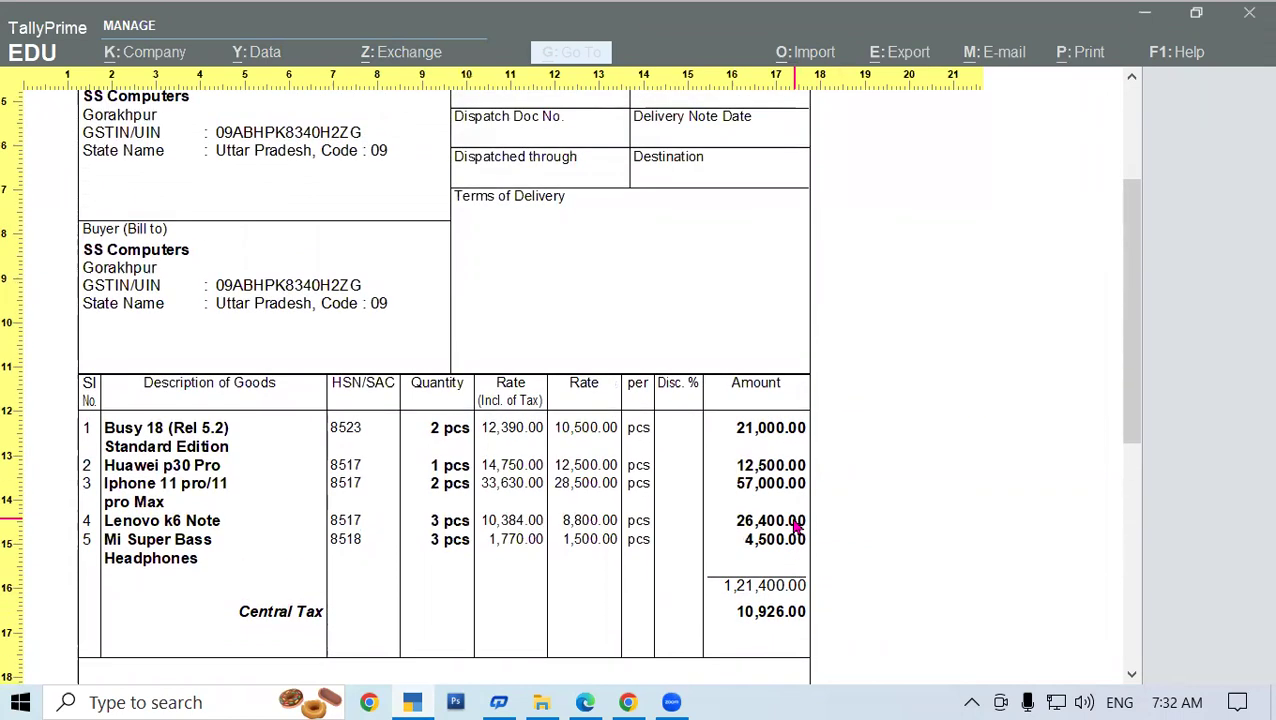
scroll(790, 507, up, 2)
scroll(790, 507, down, 5)
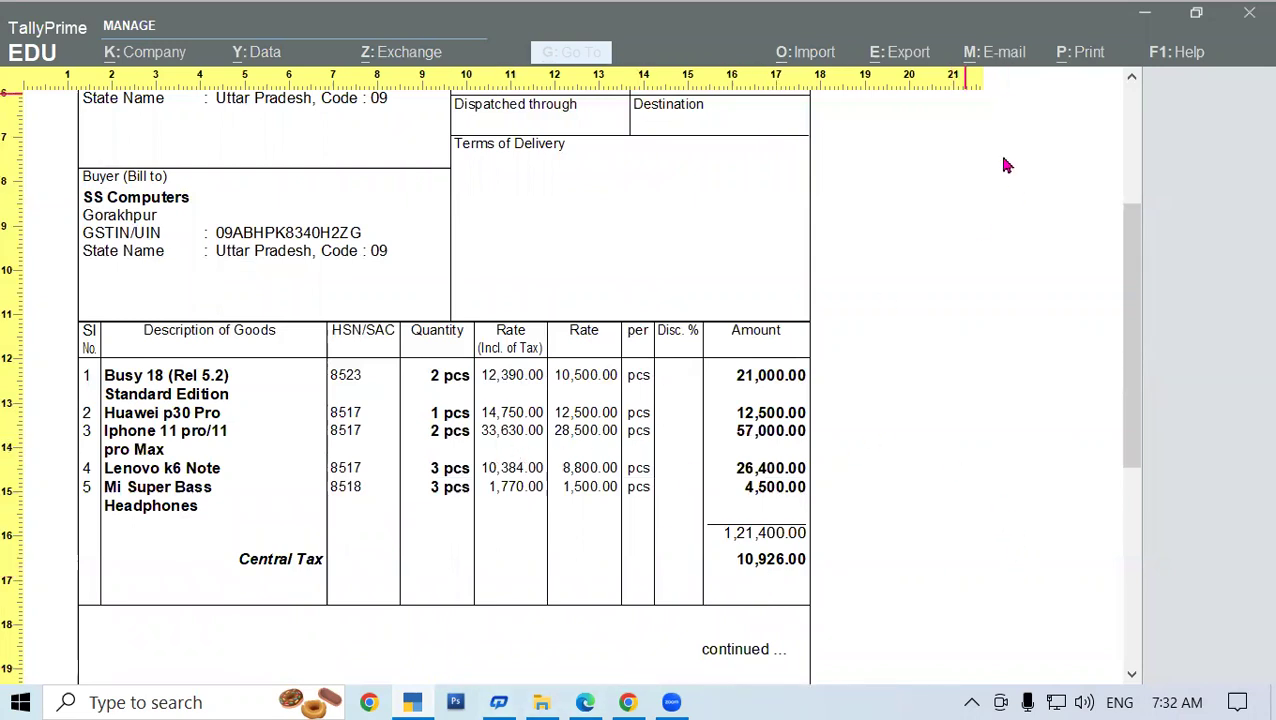
Look over the upper part of the Tax Invoice and close its print preview
scroll(780, 299, up, 2)
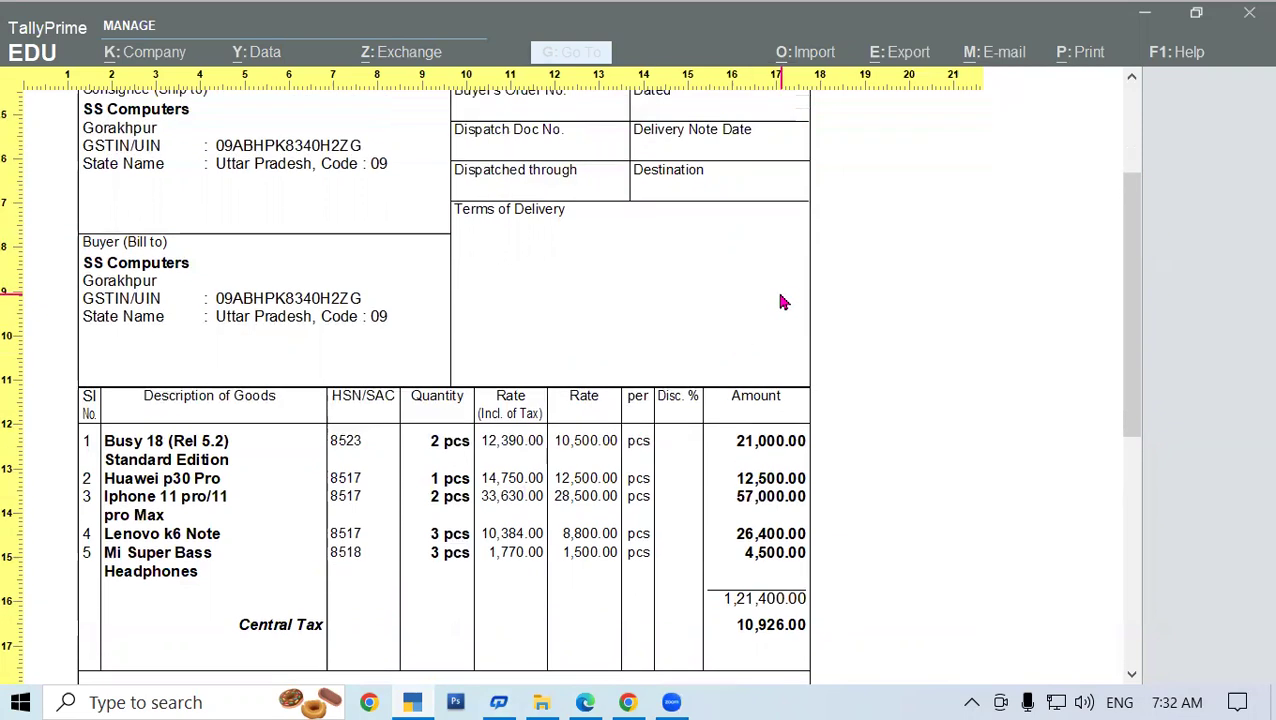
drag(1150, 310, 1124, 140)
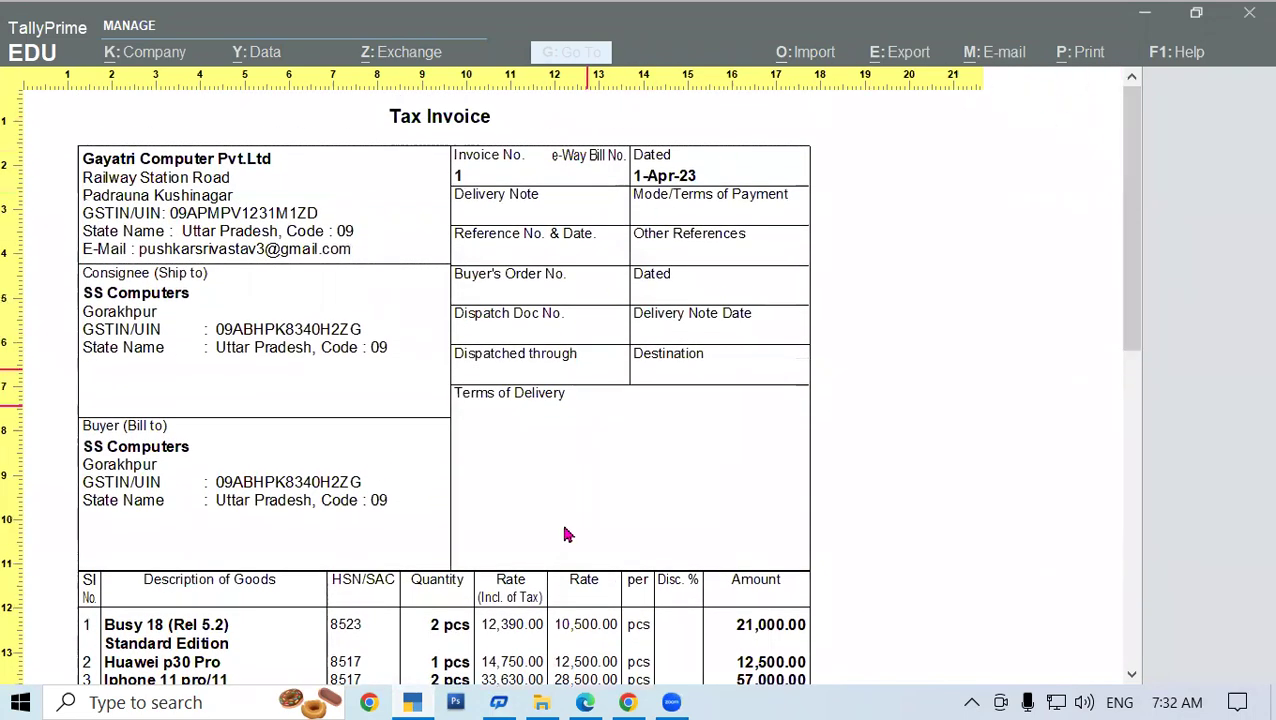
key(Escape)
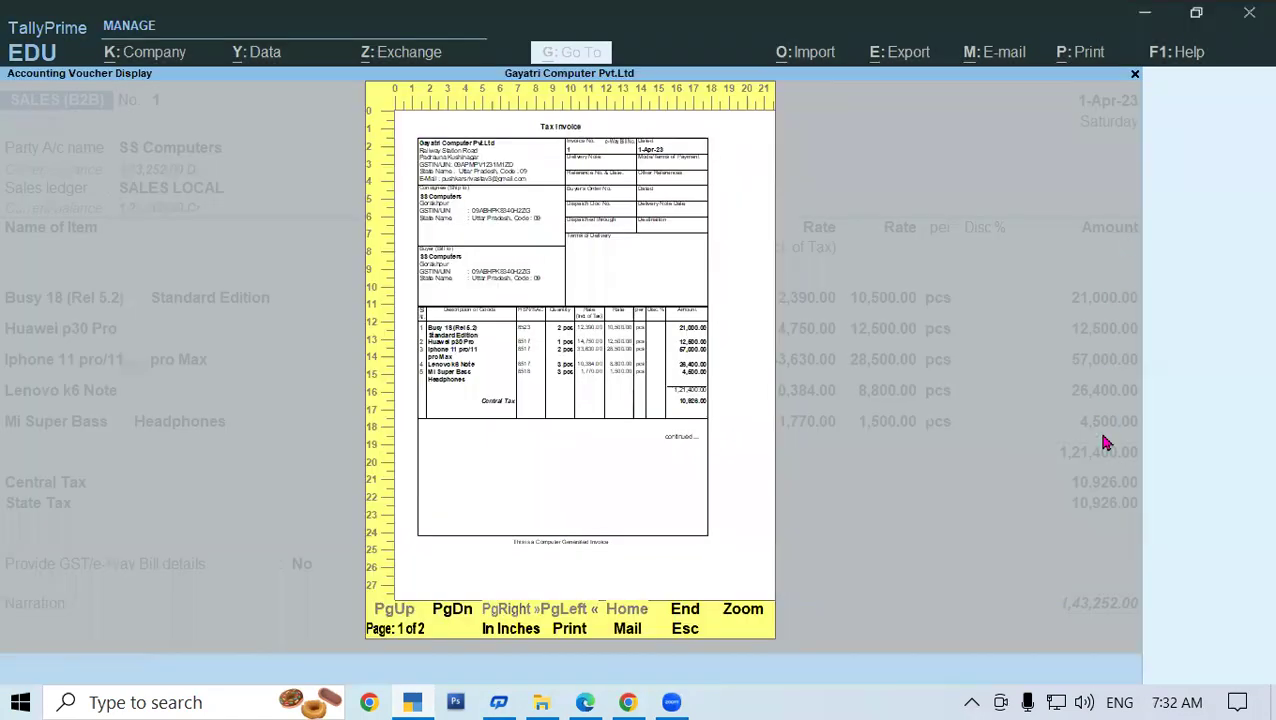
key(Escape)
key(Escape)
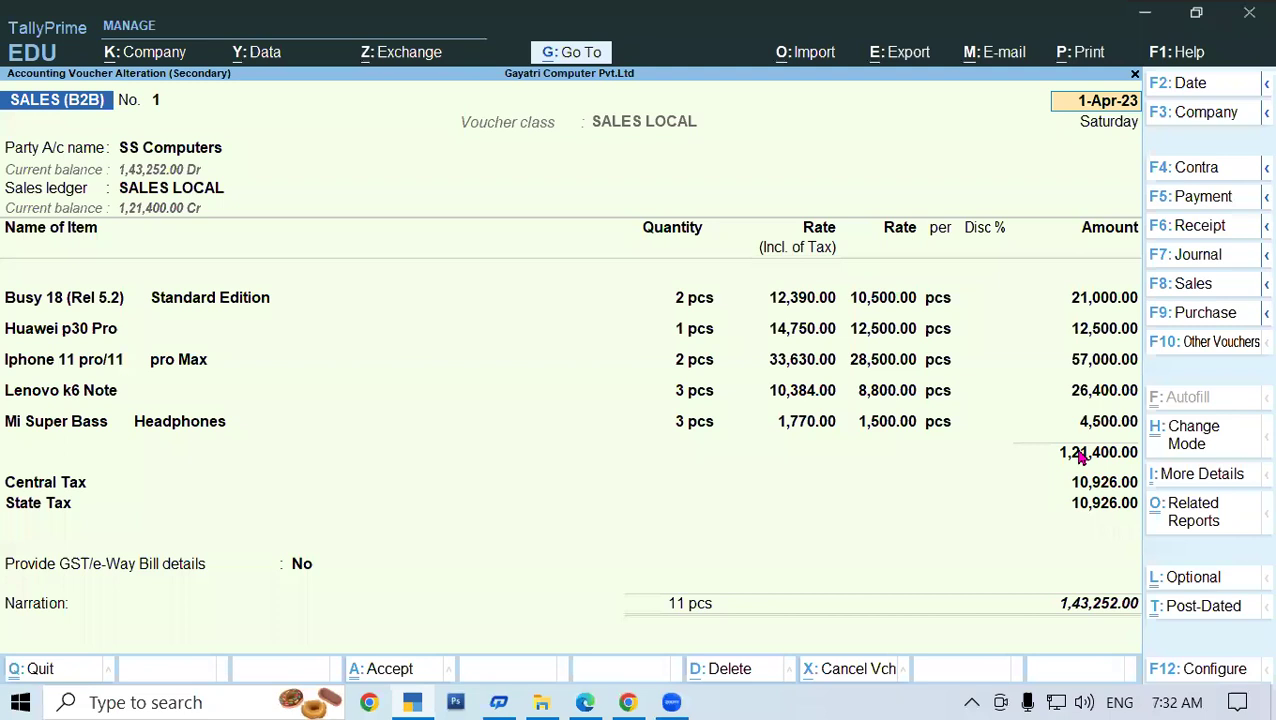
Leave the SS Computers voucher and the Day Book for the Gateway of Tally without quitting the program
key(Escape)
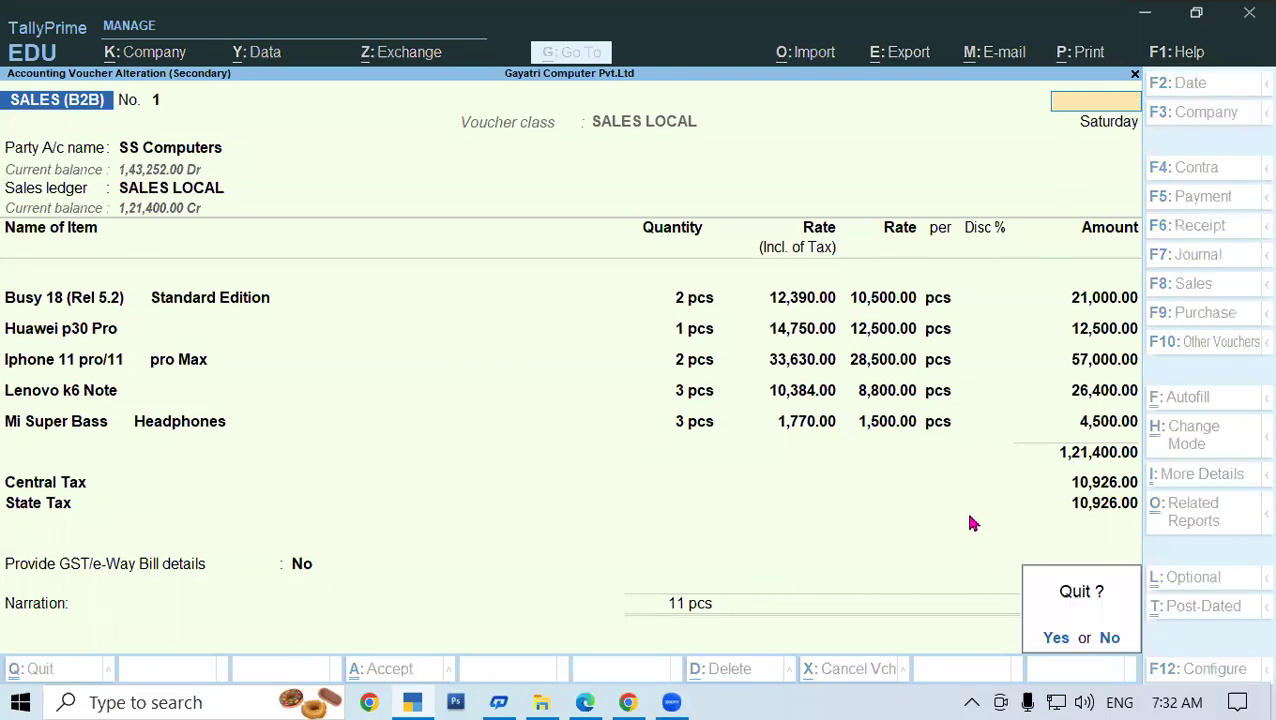
key(Return)
key(Escape)
key(Escape)
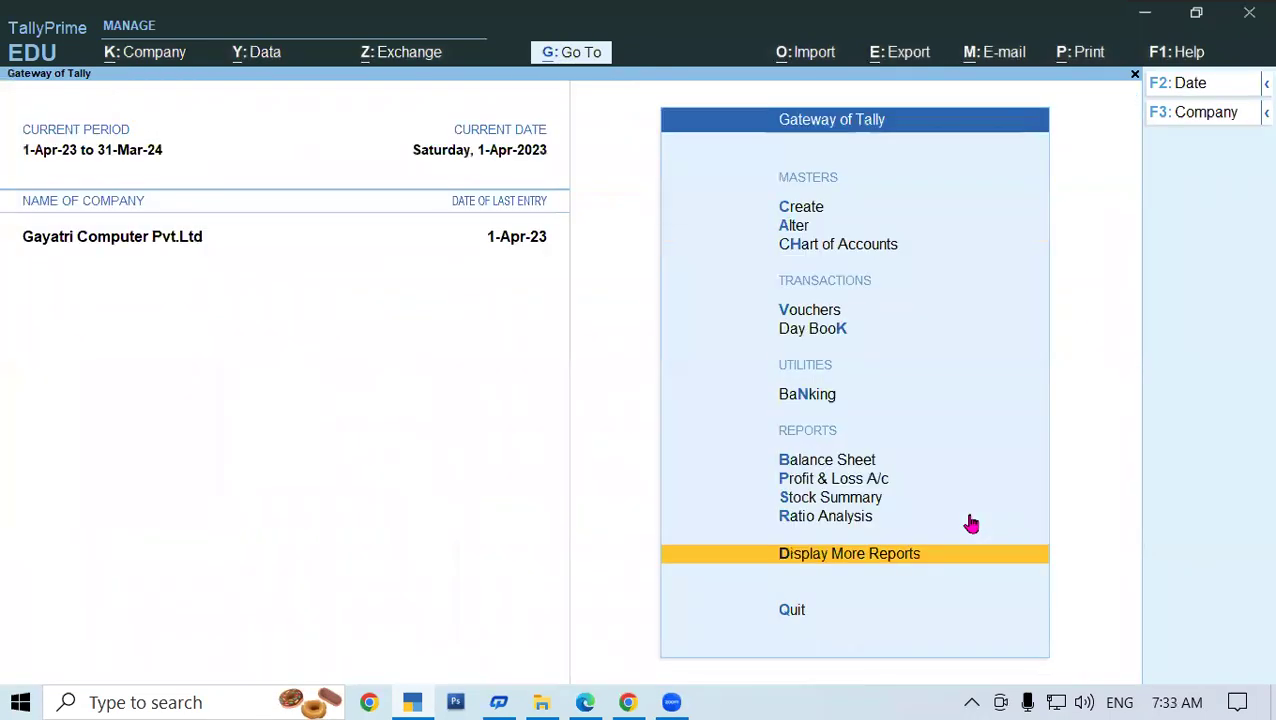
key(Escape)
key(n)
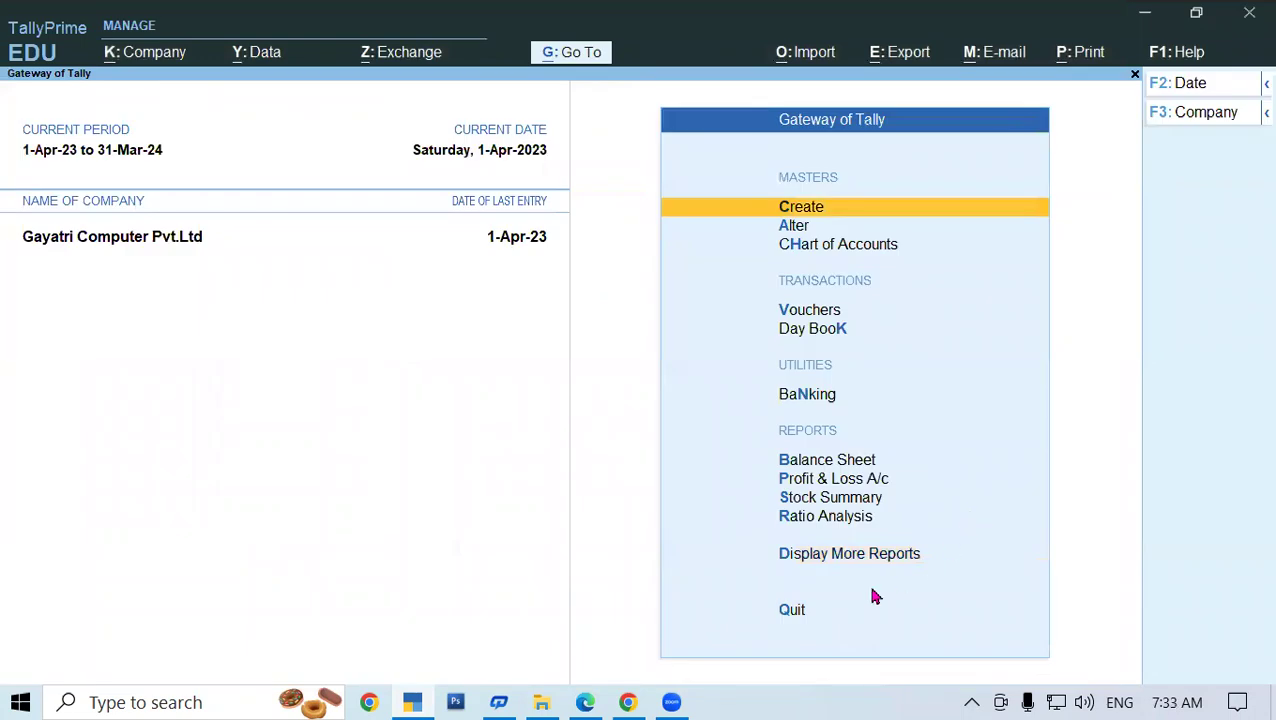
Switch to the PDF in Edge and read the SS Computers exercise and the Checking Tax Analysis instructions on page 60
click(585, 702)
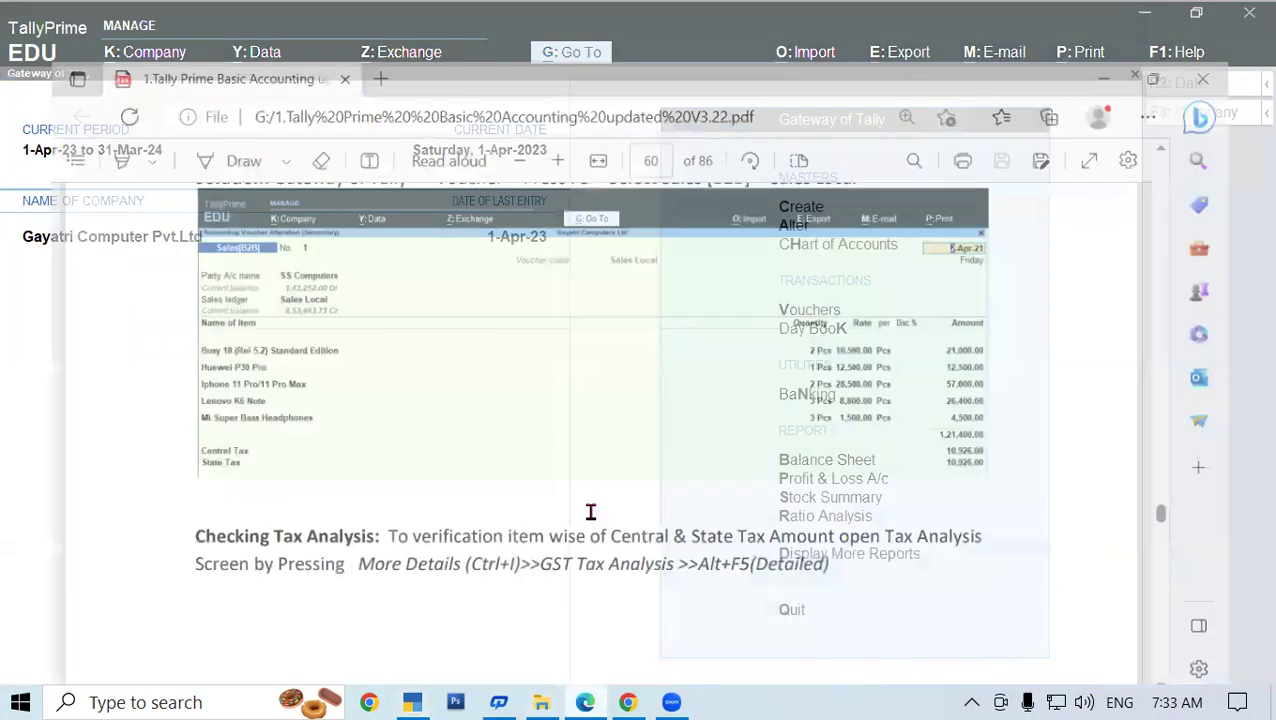
scroll(657, 480, down, 1)
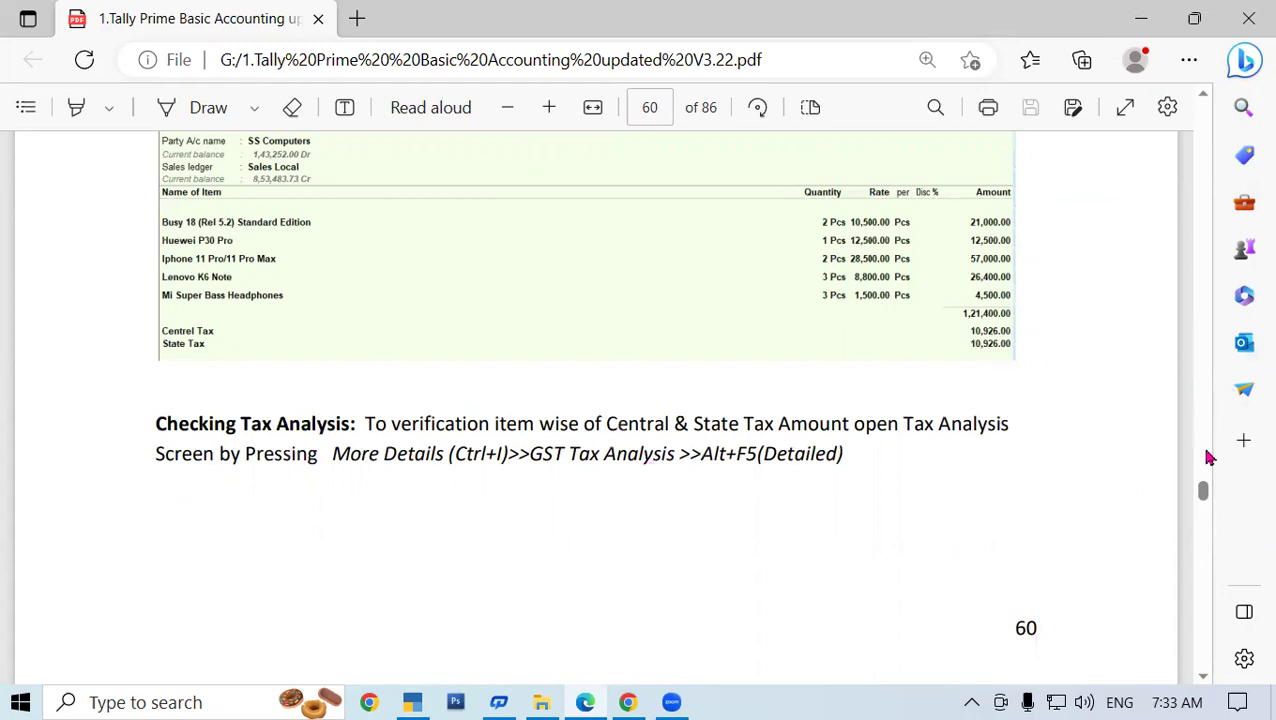
click(585, 702)
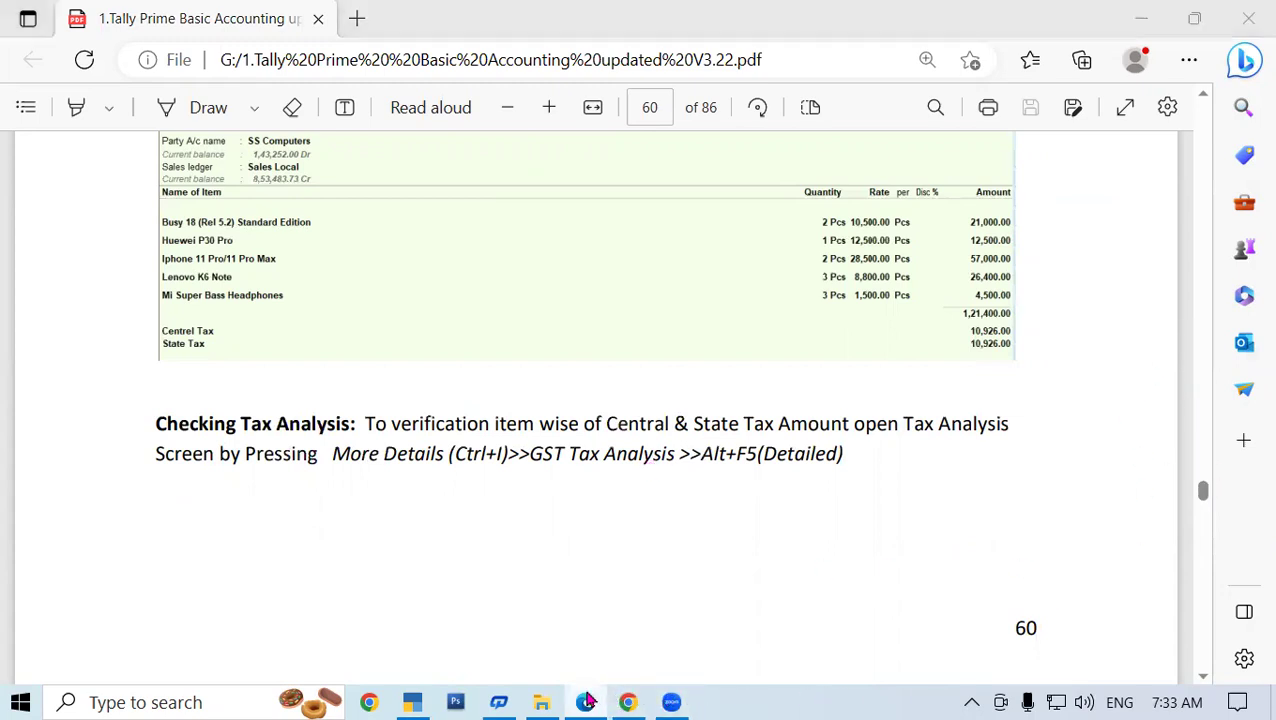
click(585, 702)
scroll(722, 517, up, 3)
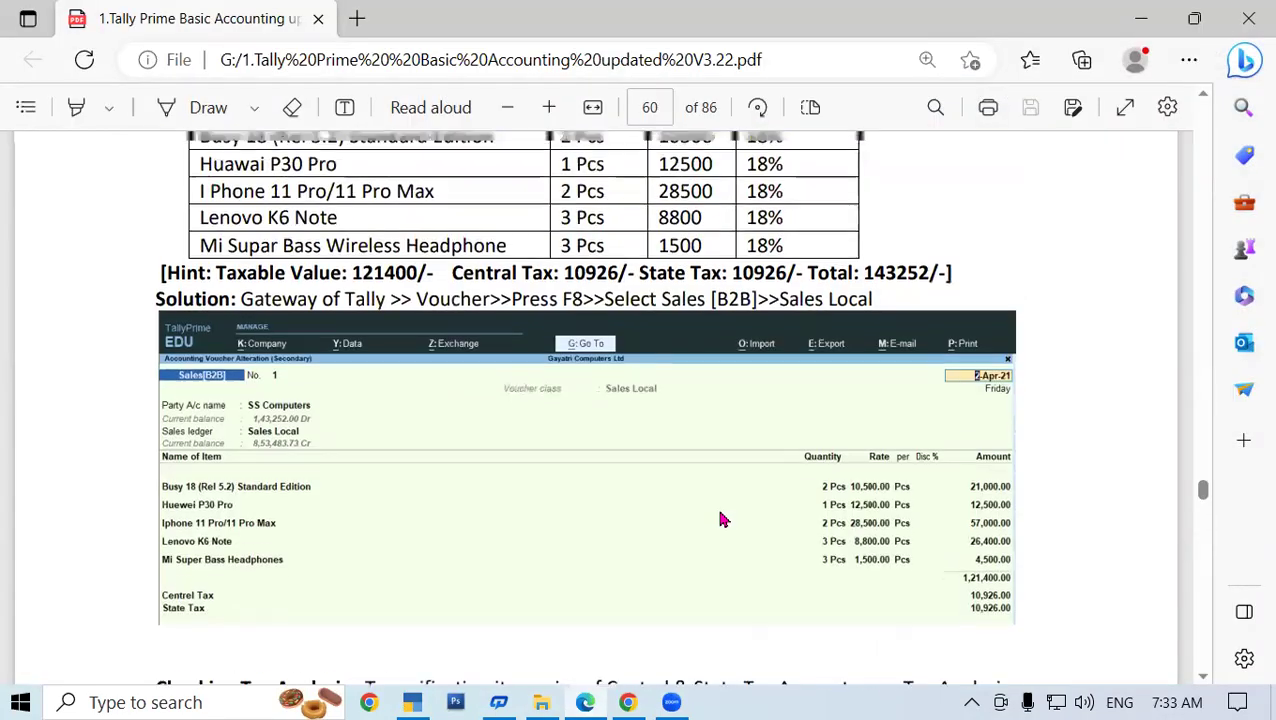
scroll(722, 517, up, 1)
scroll(740, 480, down, 3)
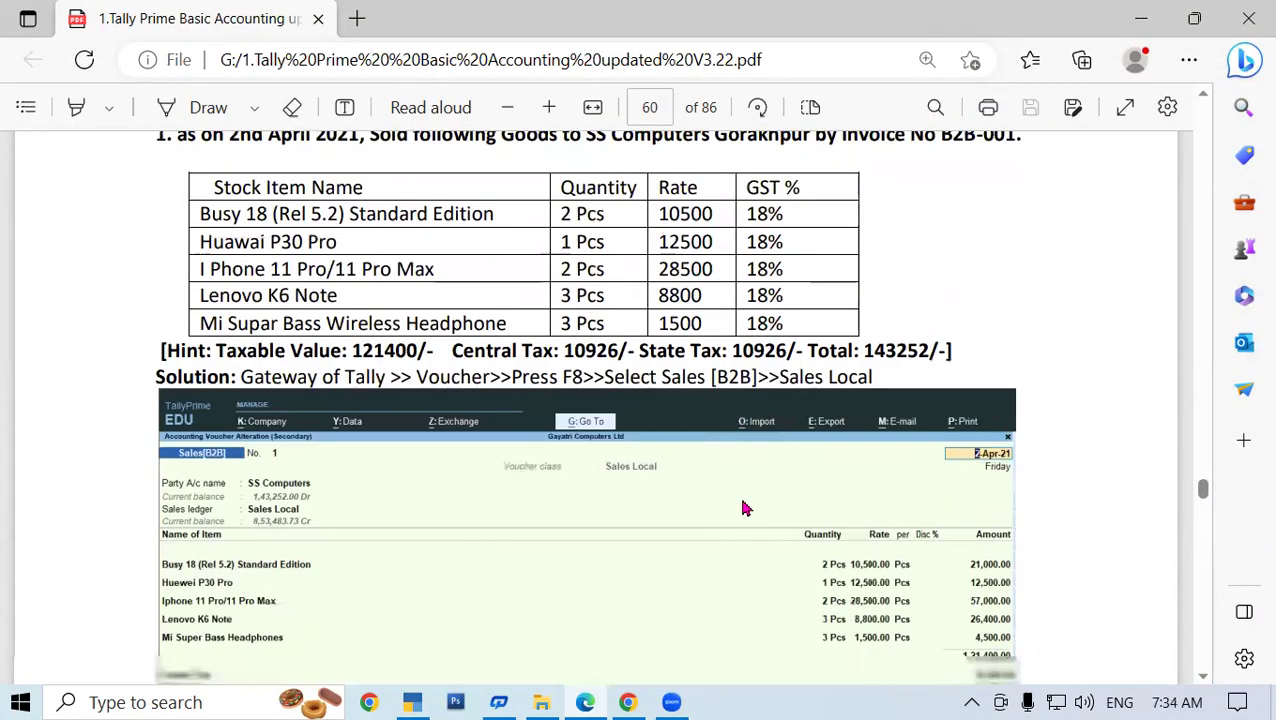
scroll(743, 505, down, 2)
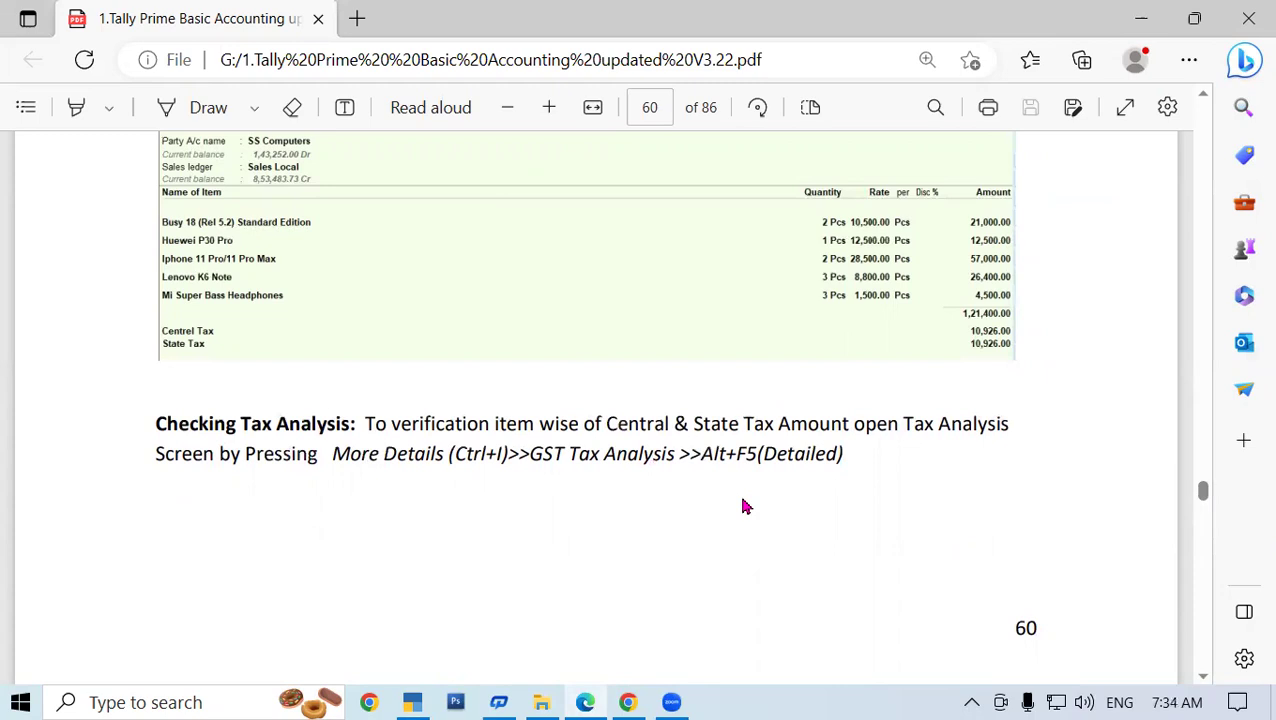
scroll(743, 506, down, 1)
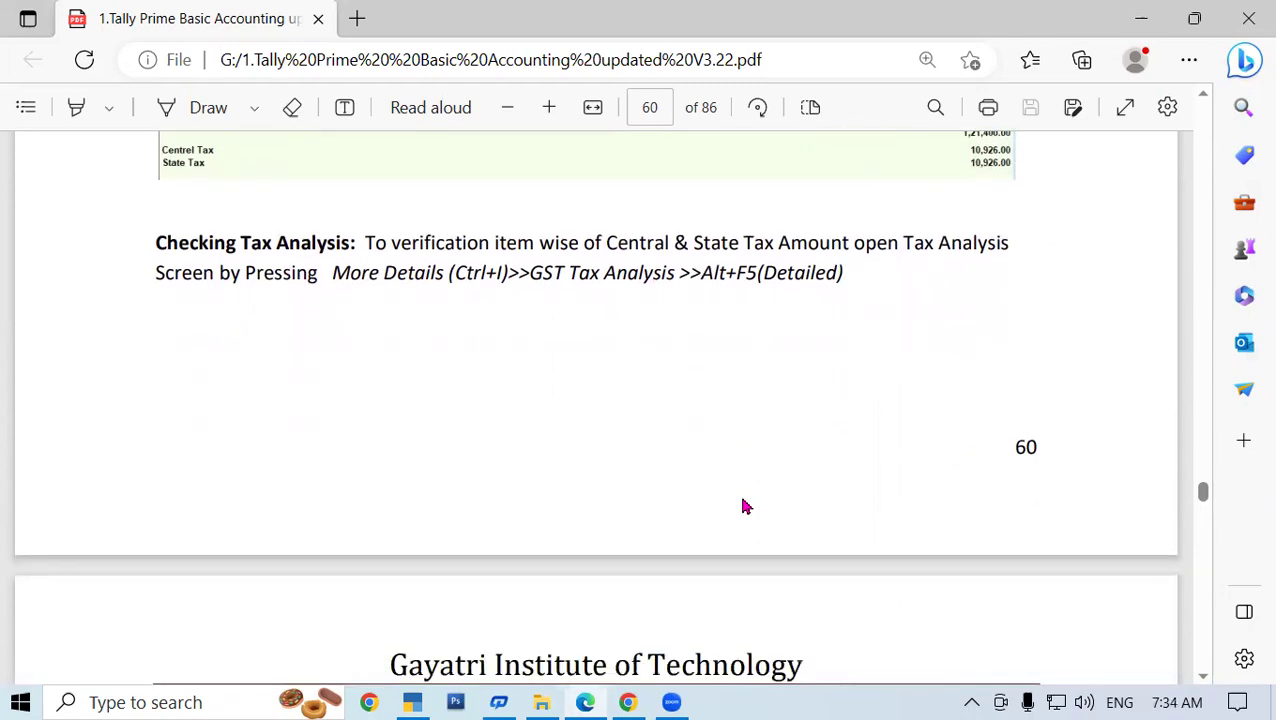
scroll(742, 500, down, 2)
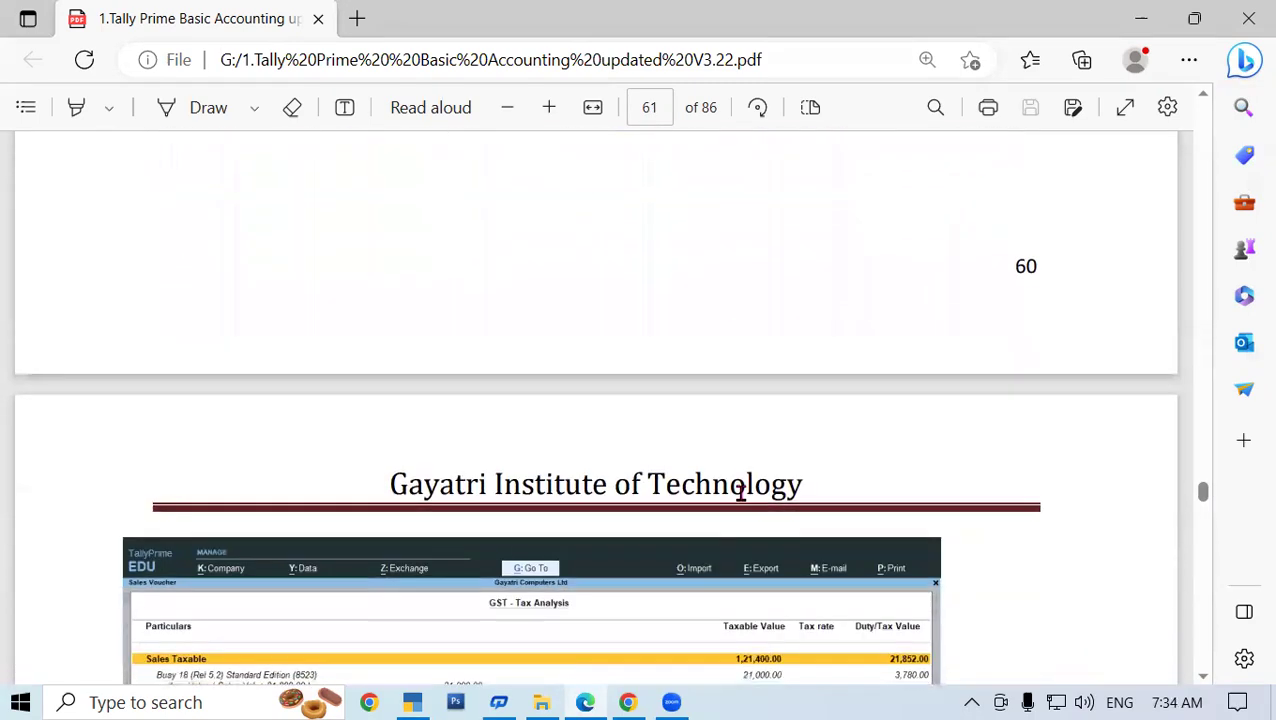
scroll(741, 490, up, 2)
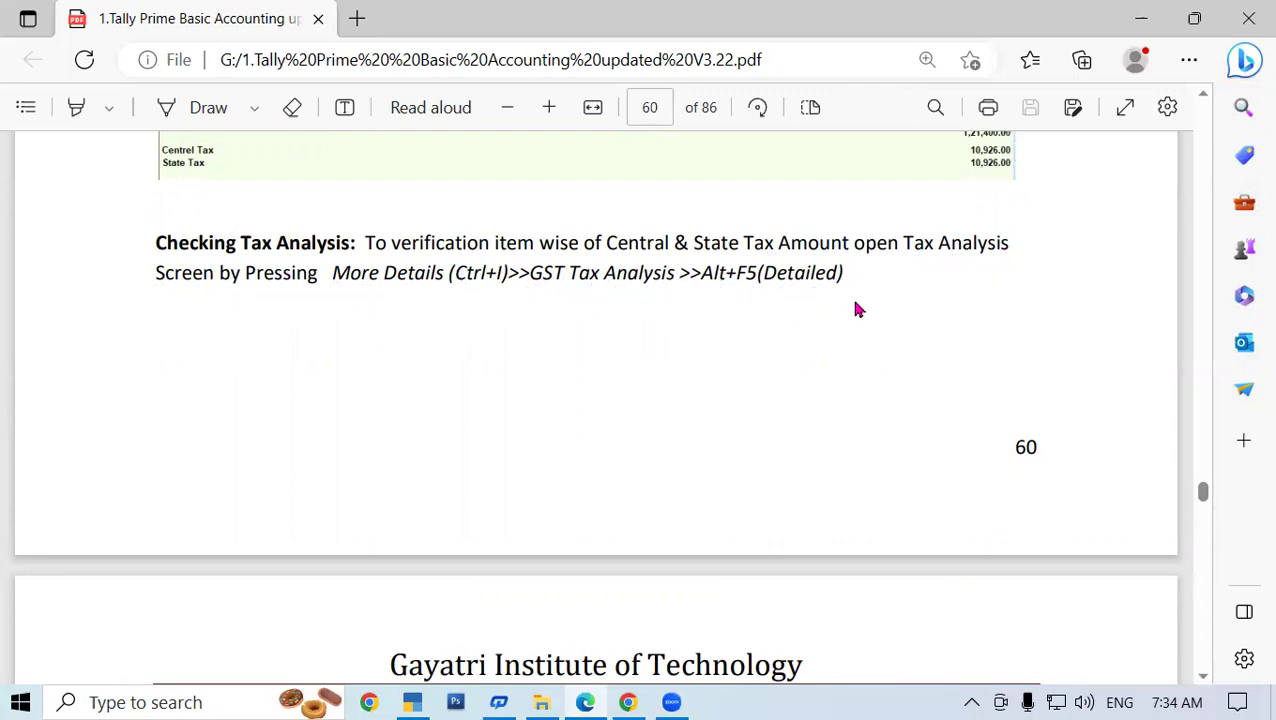
Switch back to TallyPrime and open the Day Book
click(418, 701)
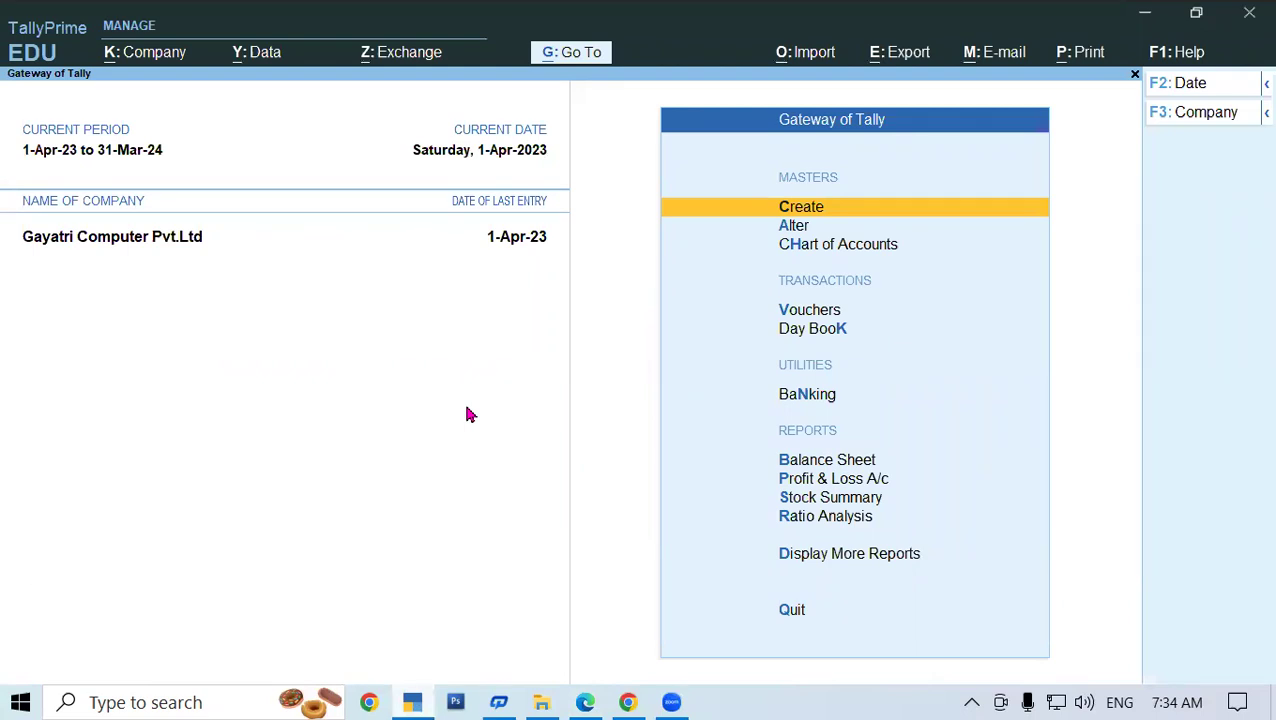
key(d)
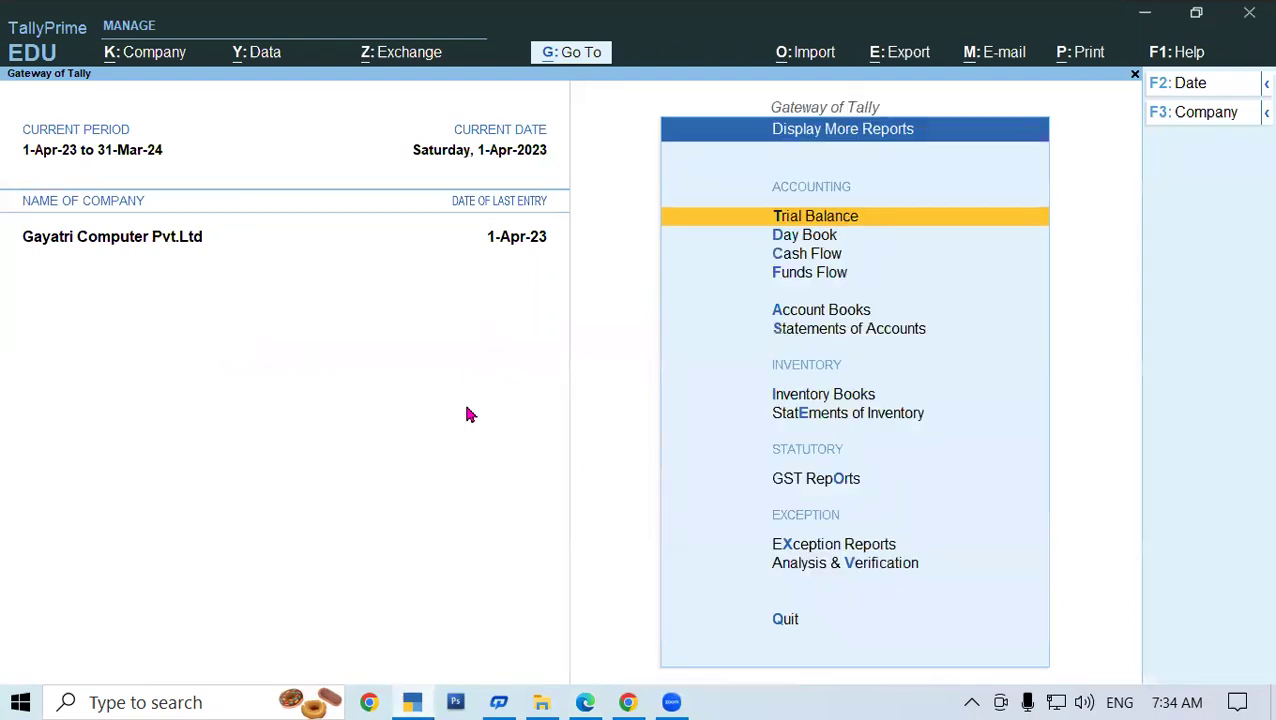
key(k)
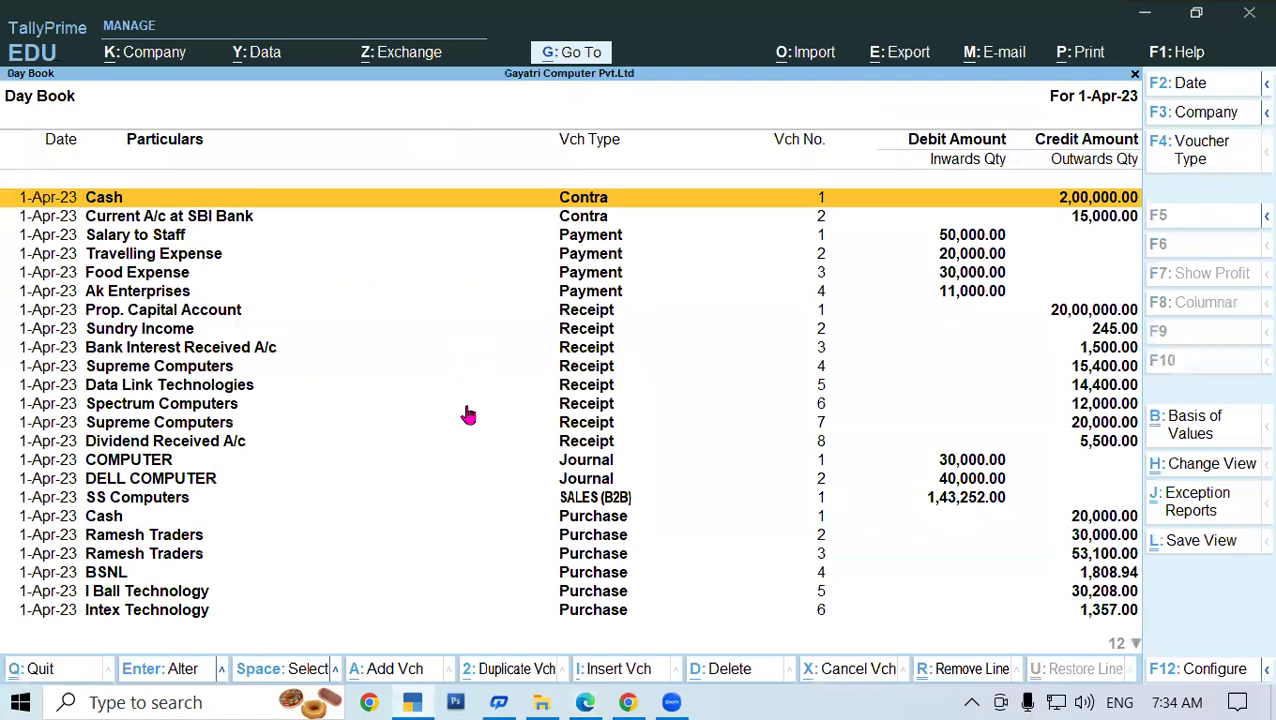
Filter the Day Book by the SALES (B2B) voucher type and open the SS Computers entry
key(F4)
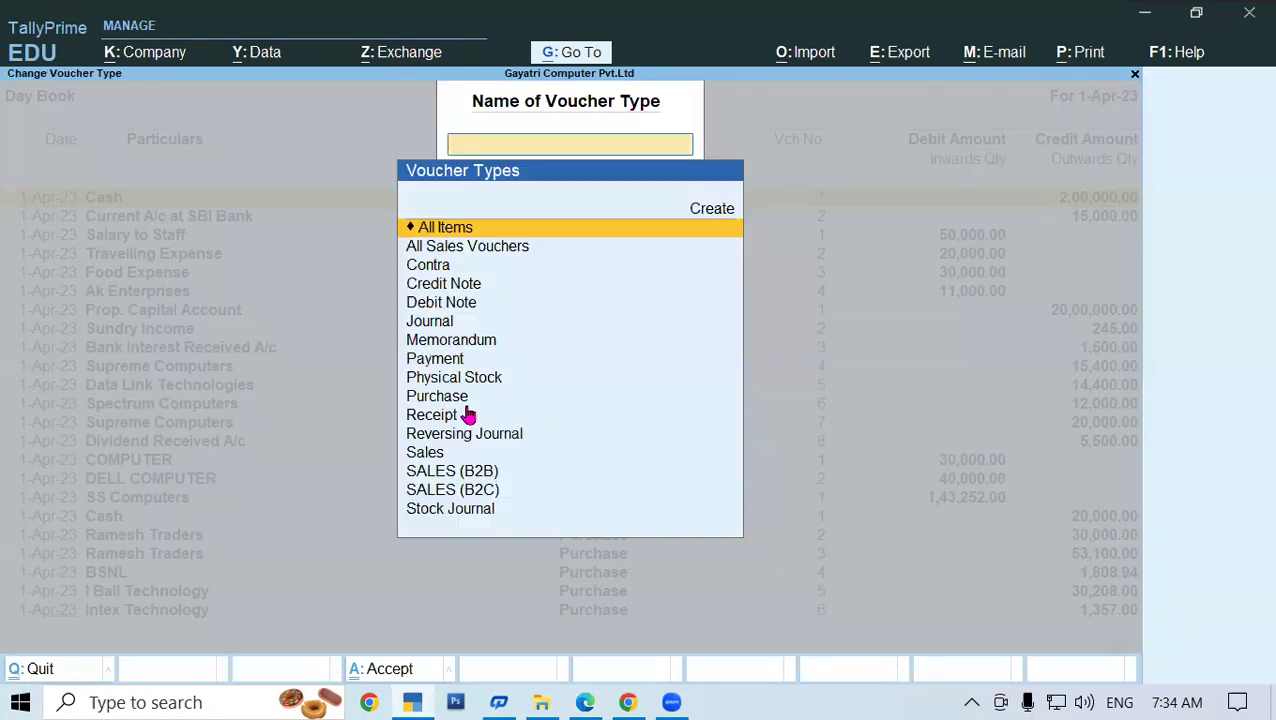
text(Sal)
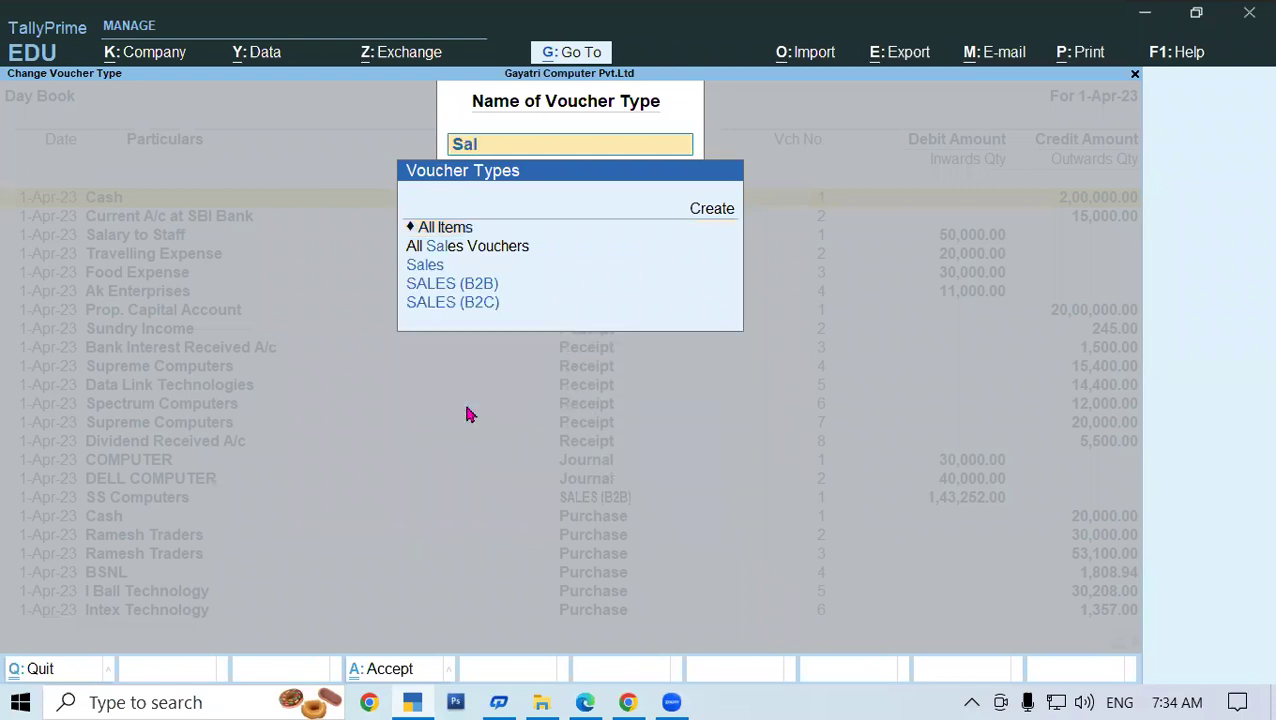
key(Down)
key(Down)
key(Return)
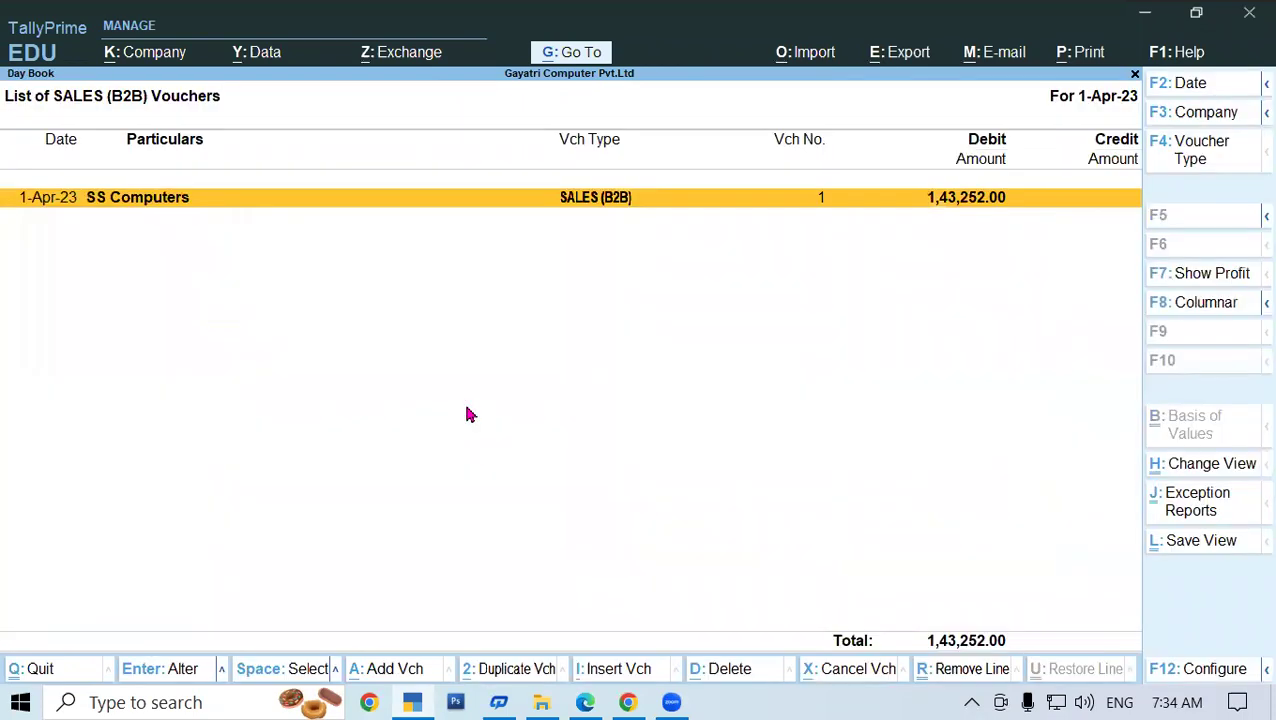
key(Return)
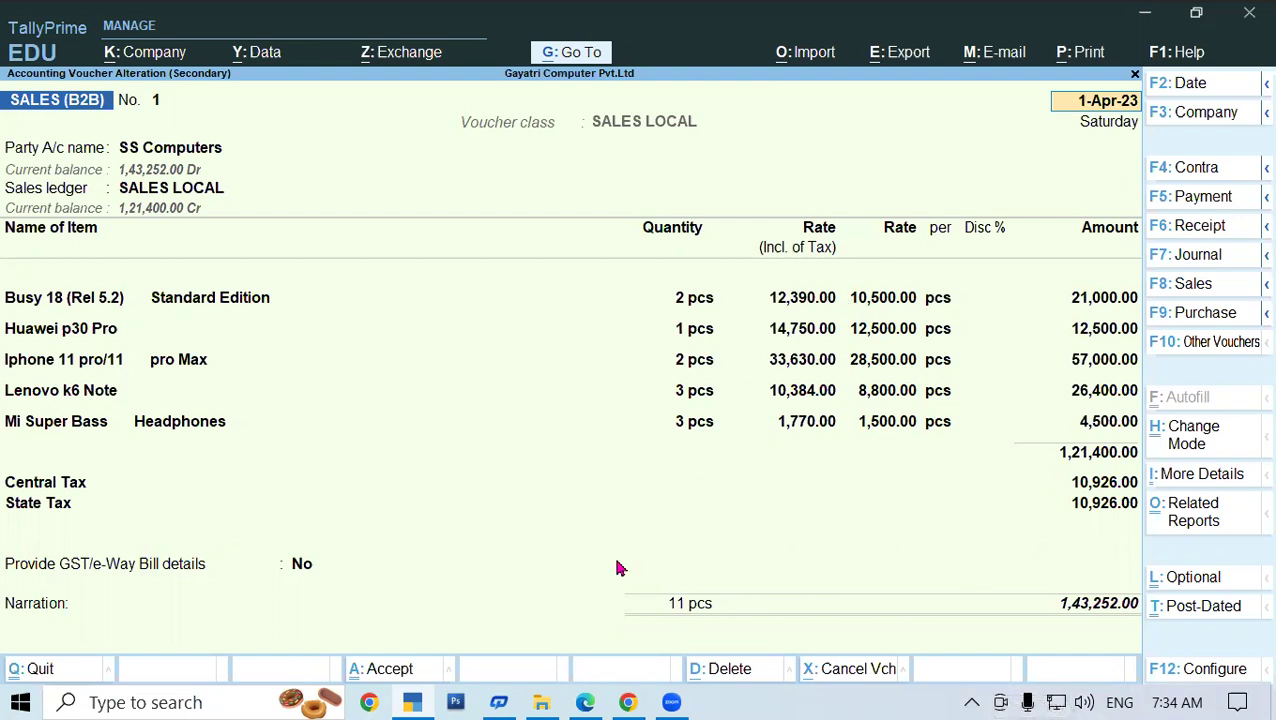
Recheck the PDF's tax analysis instruction and look for GST Tax Analysis among the voucher's More Details
key(alt+Tab)
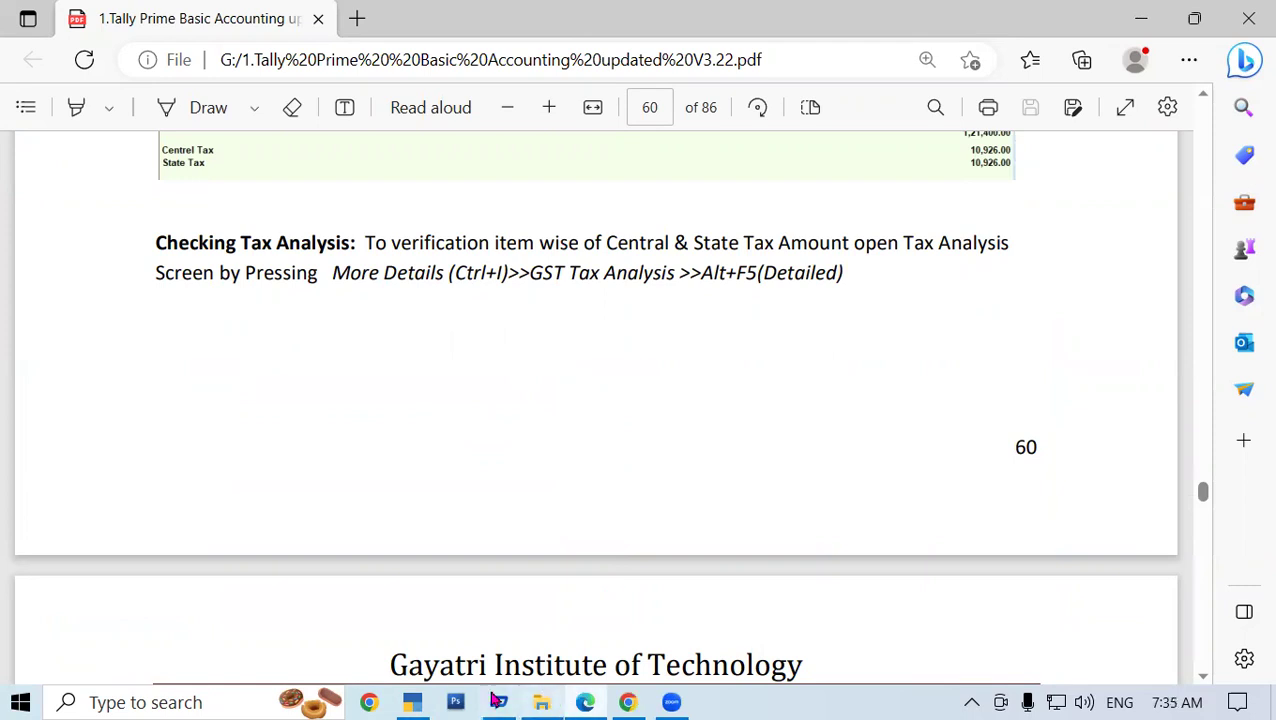
click(413, 702)
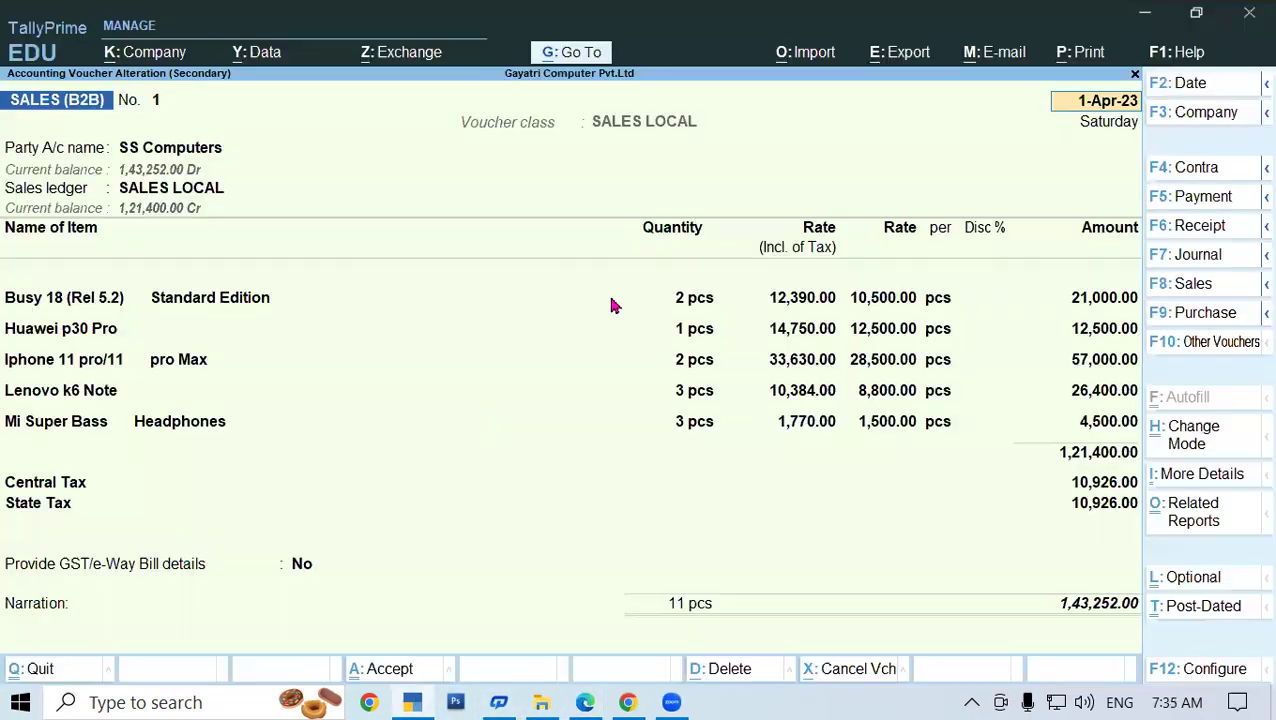
key(ctrl)
key(alt)
key(ctrl+i)
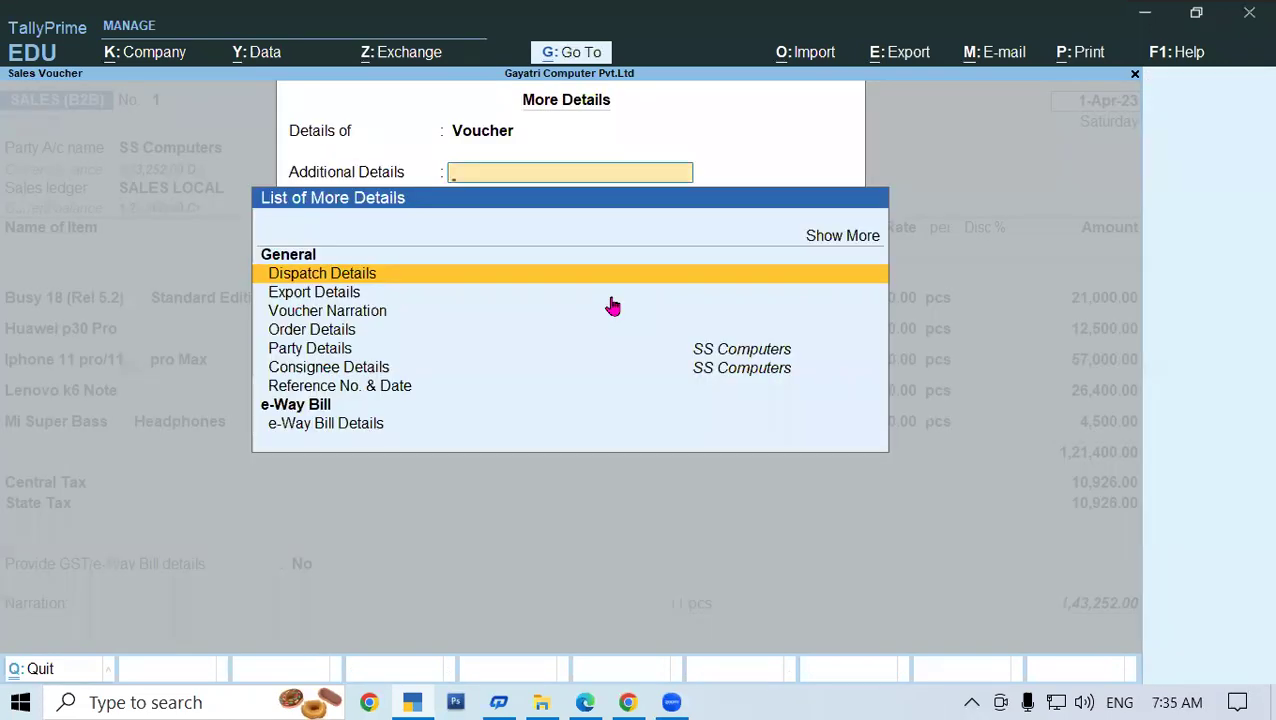
key(x)
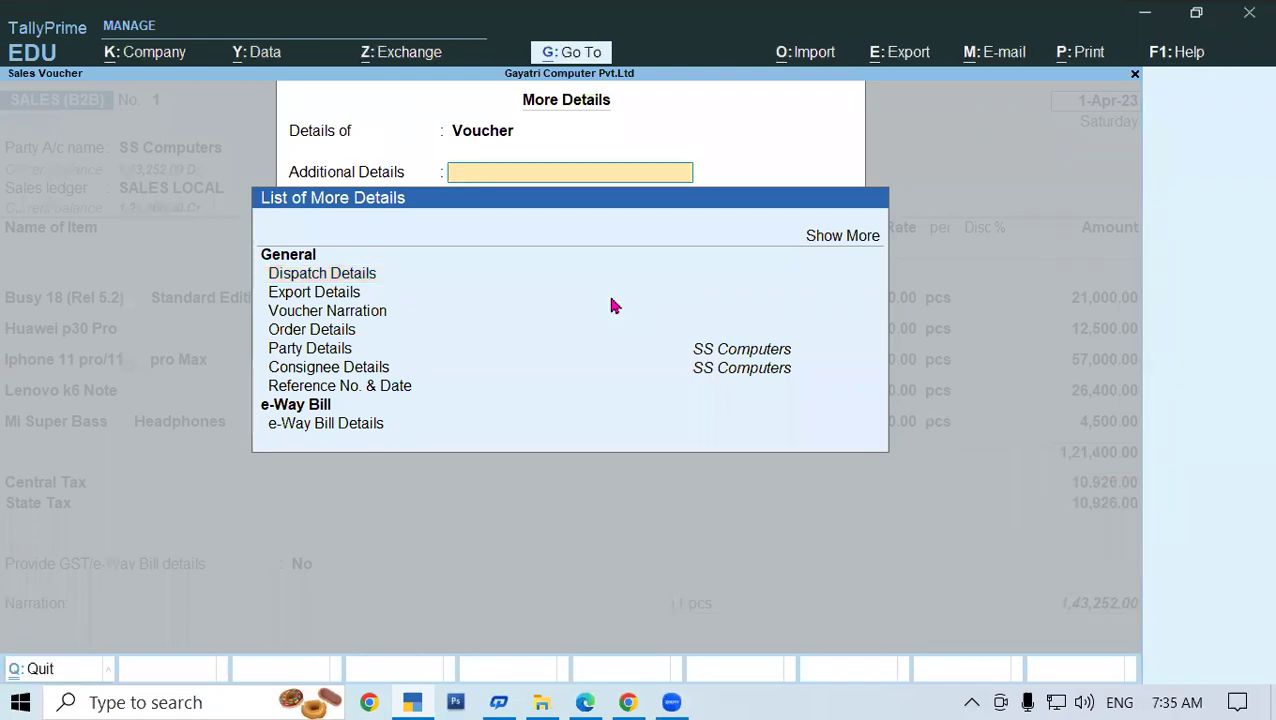
key(Escape)
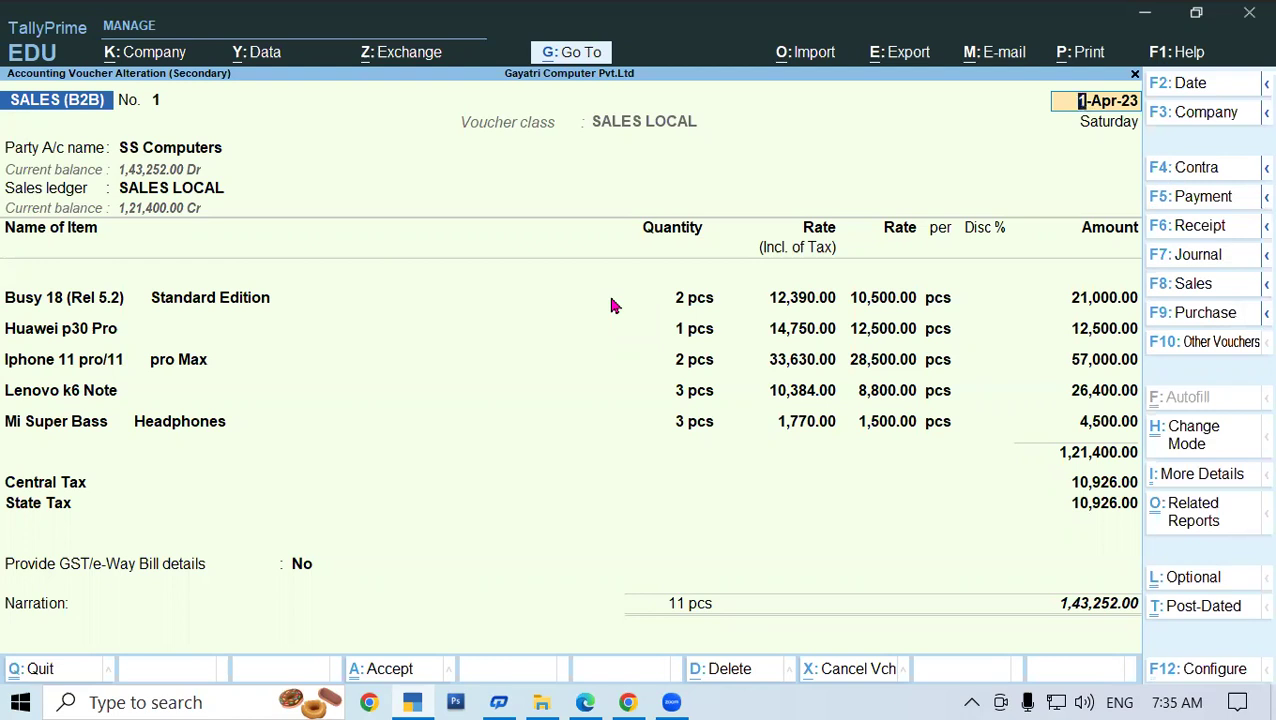
Switch the voucher to a Debit Note and change it back to SALES (B2B) with class SALES LOCAL
key(alt)
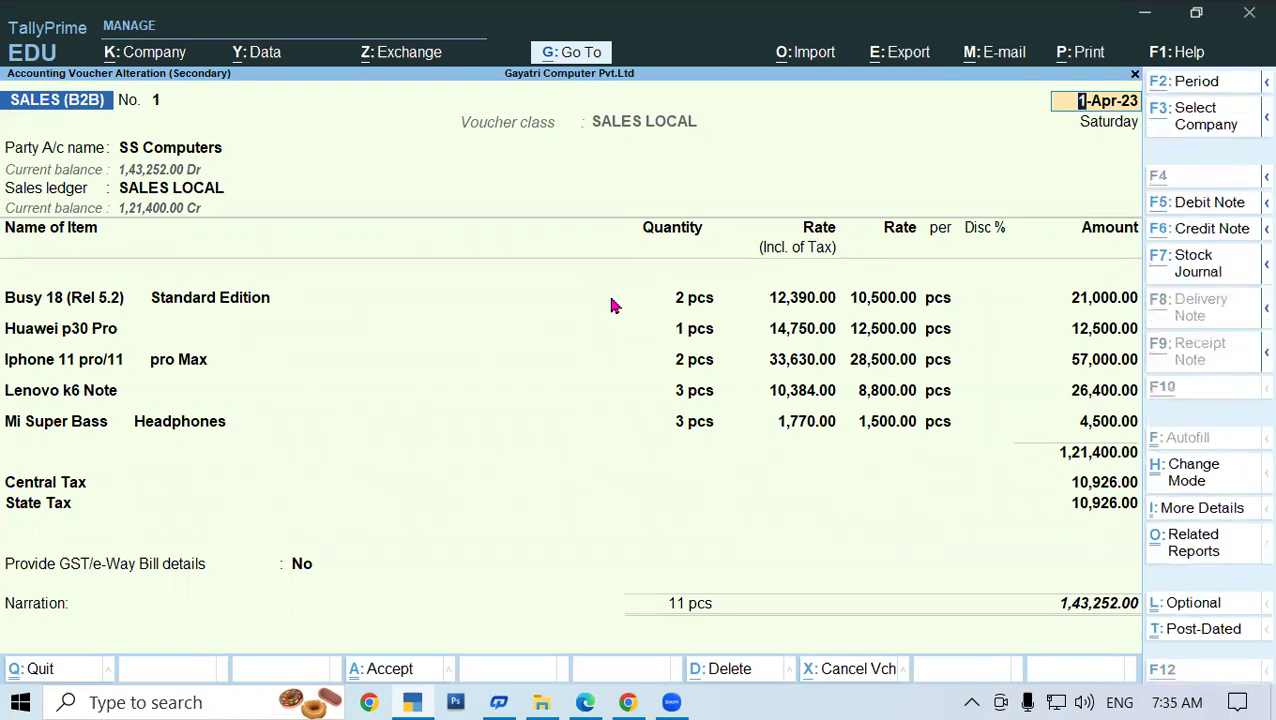
key(alt+F5)
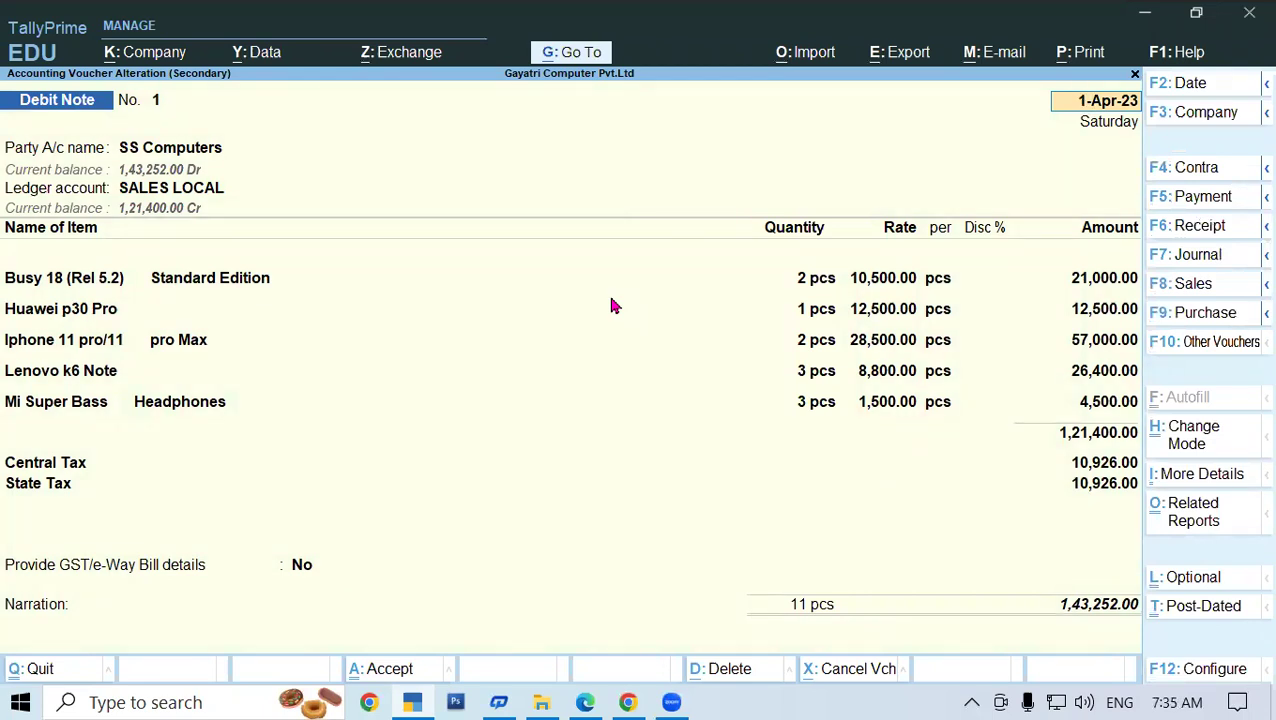
key(F8)
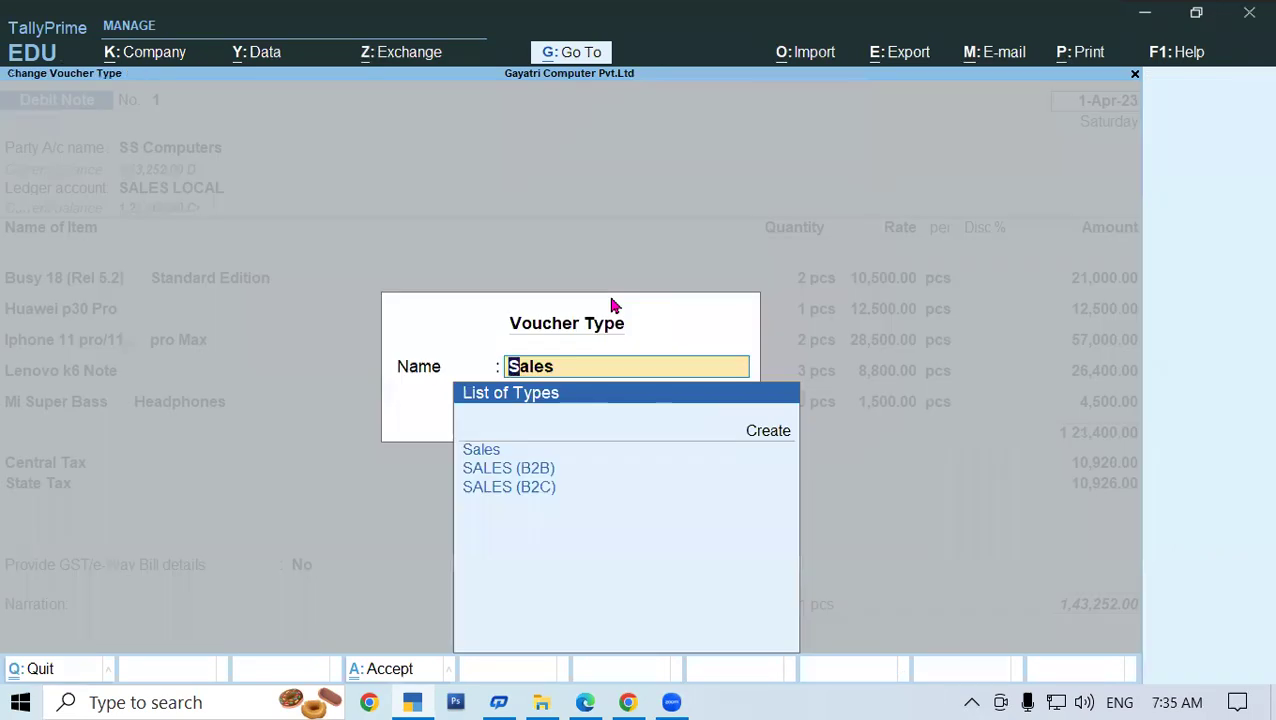
key(Down)
key(Down)
key(Return)
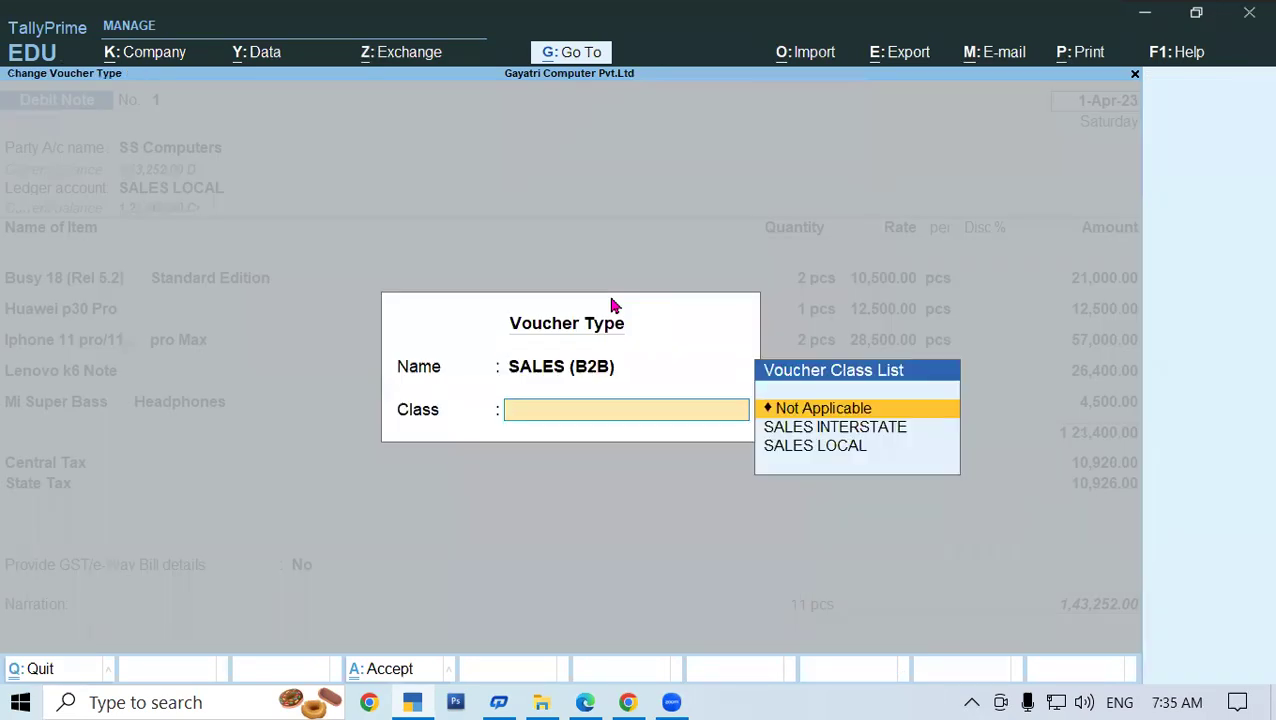
key(Down)
key(Down)
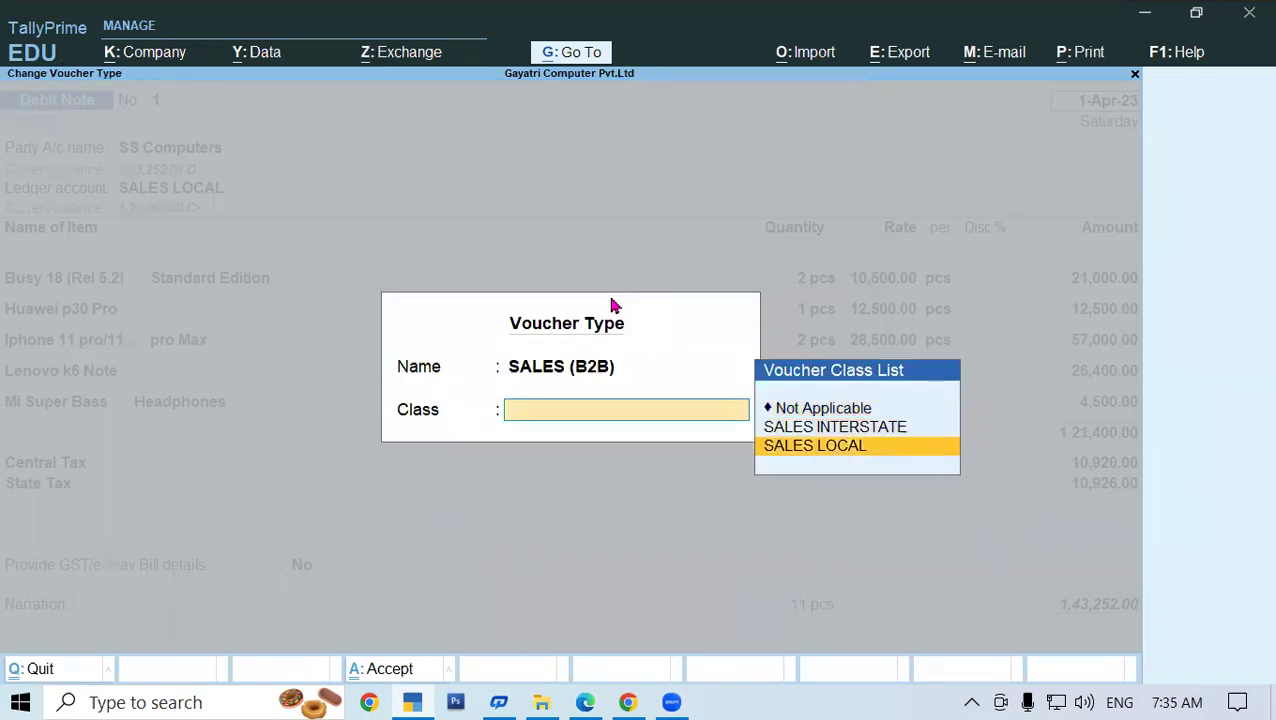
key(Return)
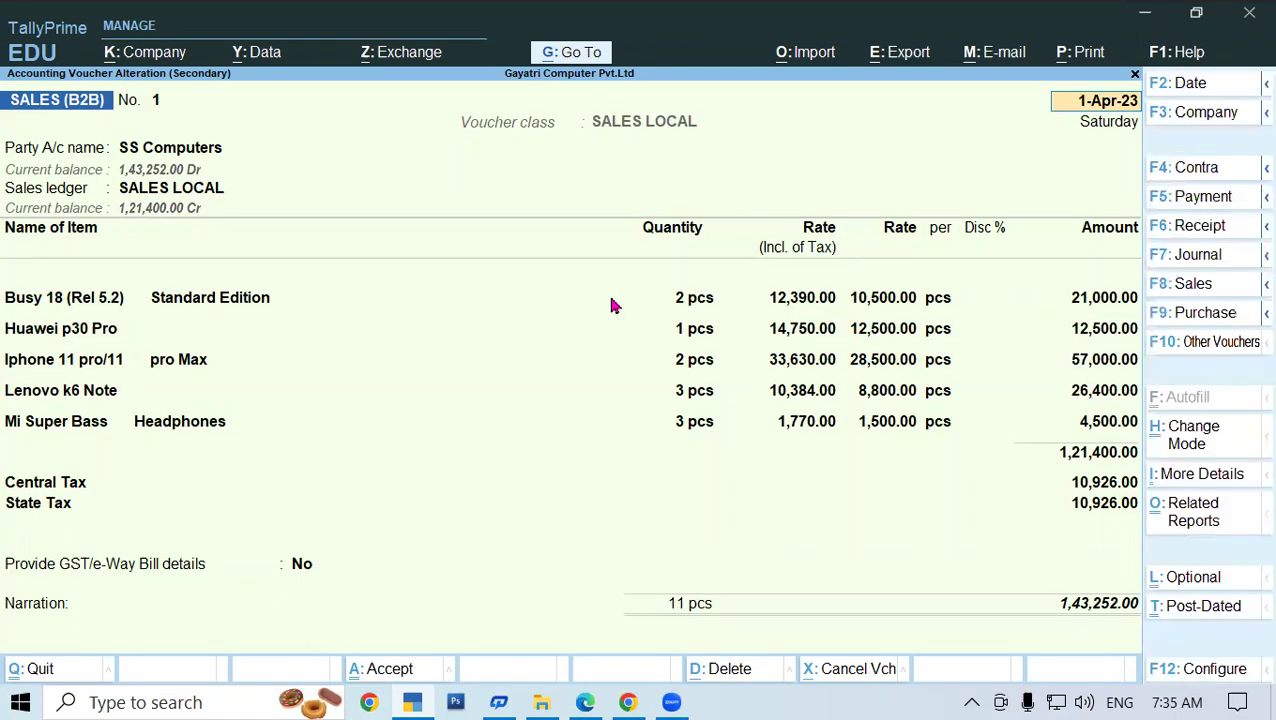
key(ctrl)
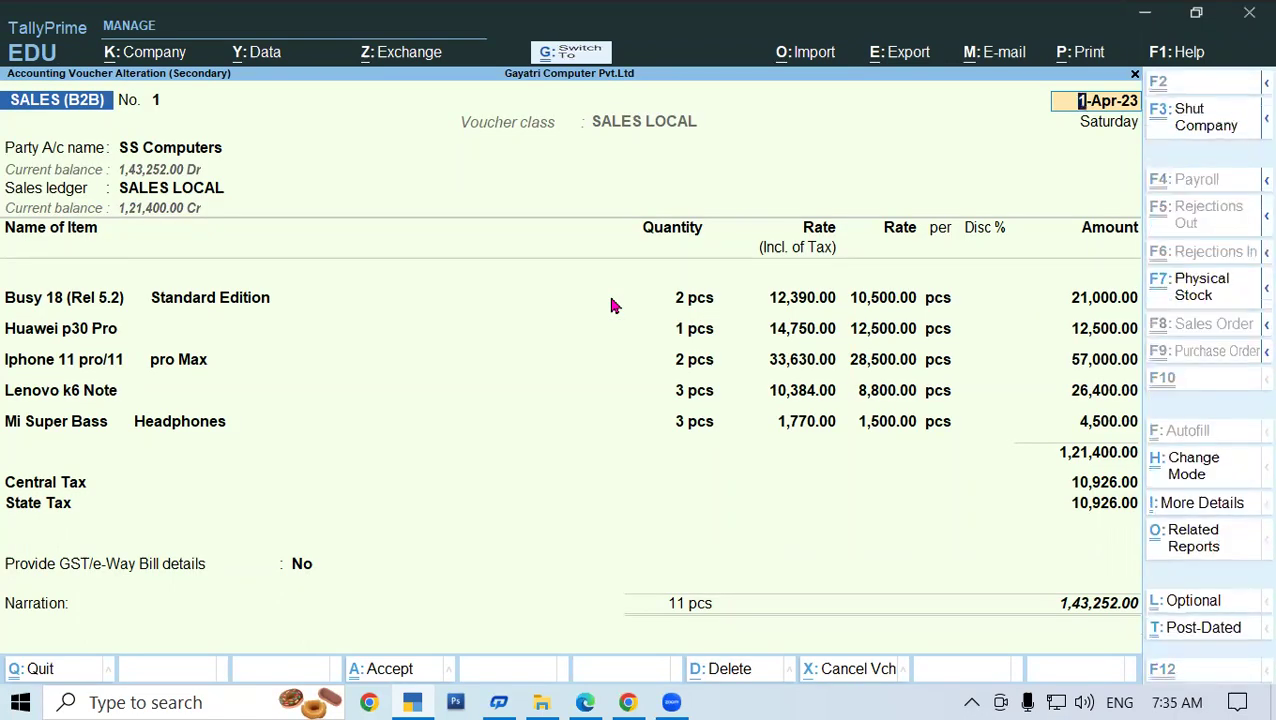
Check the SS Computers voucher's More Details again for a GST Tax Analysis option
key(ctrl+i)
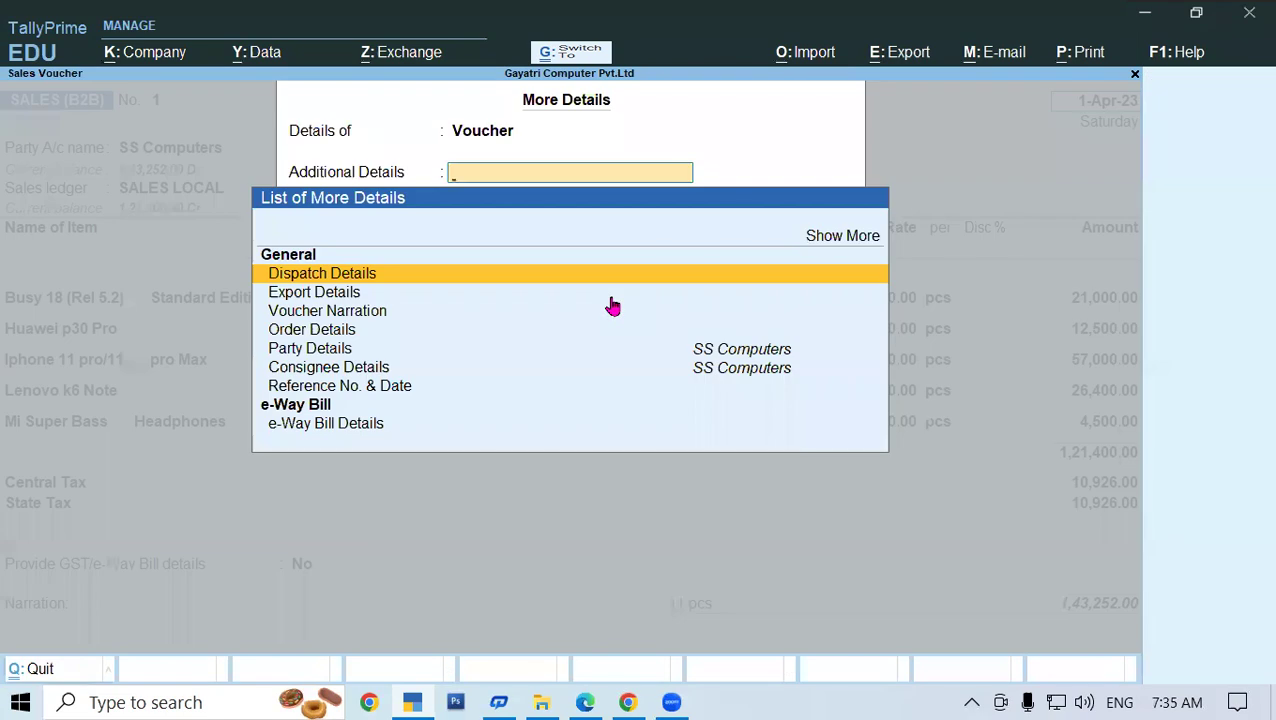
key(x)
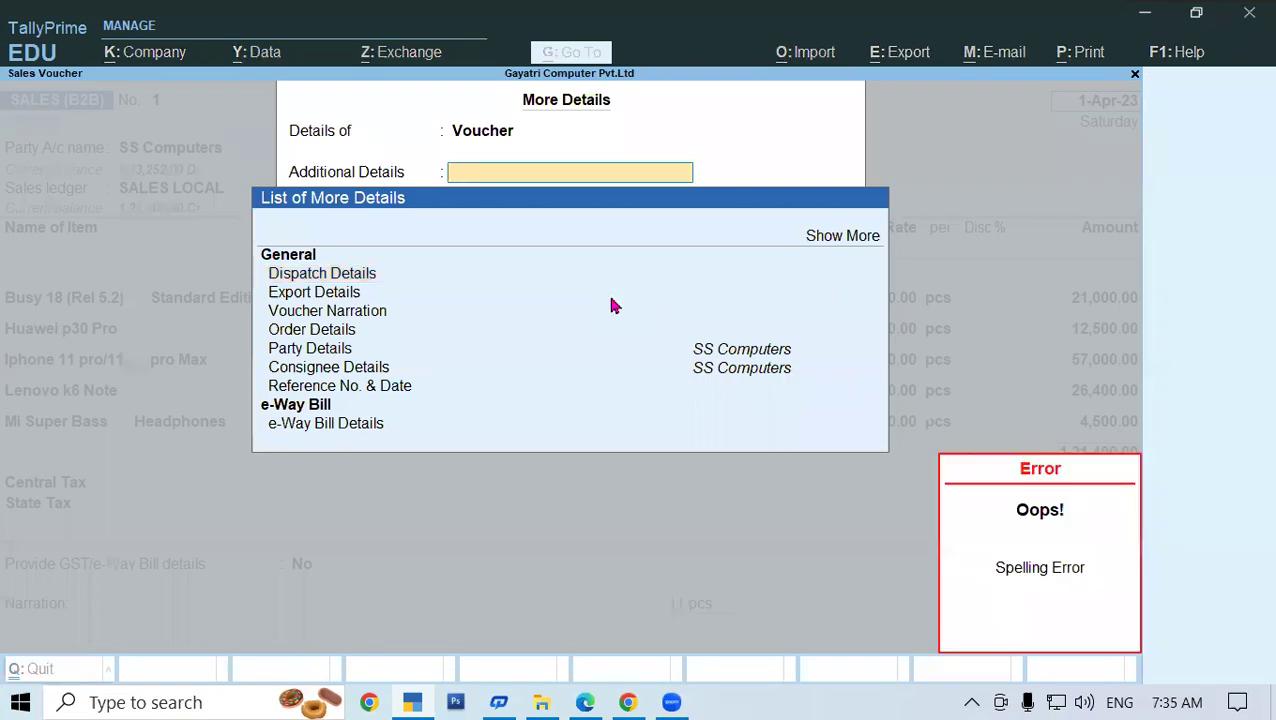
key(Escape)
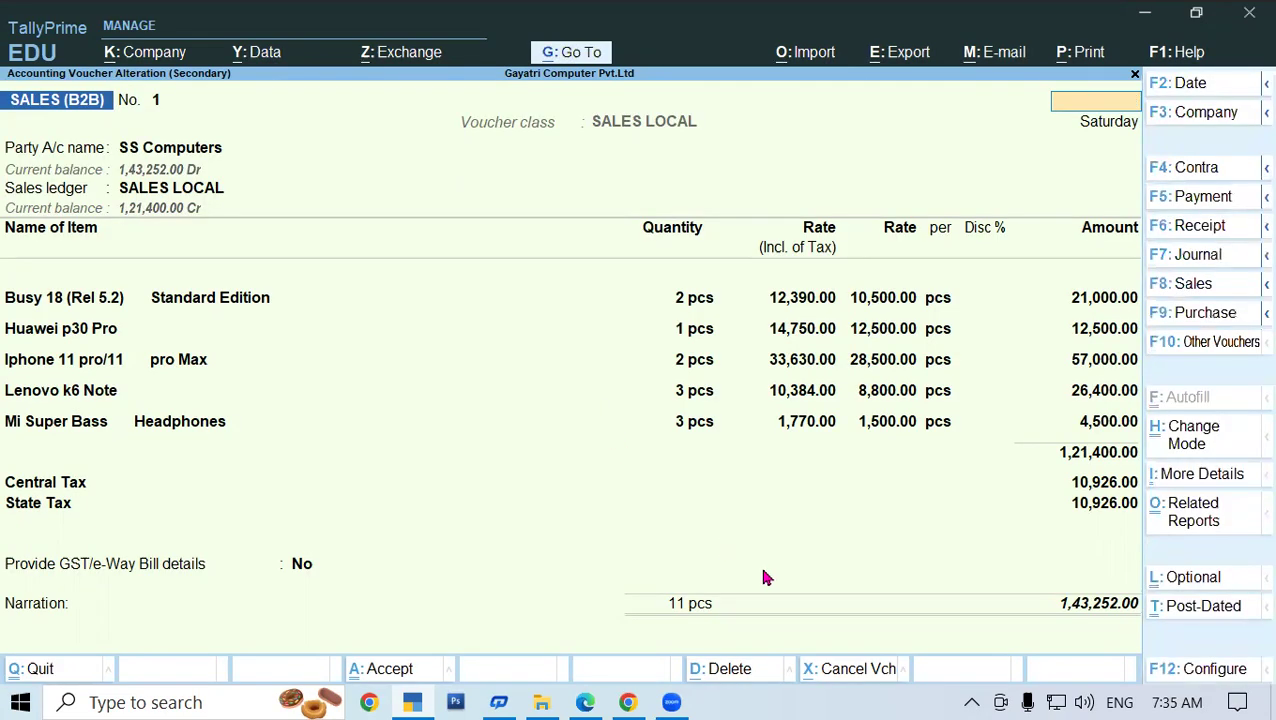
Switch to the PDF in Edge and read the Checking Tax Analysis example and the cash sale exercise for invoice B2C-001
click(584, 700)
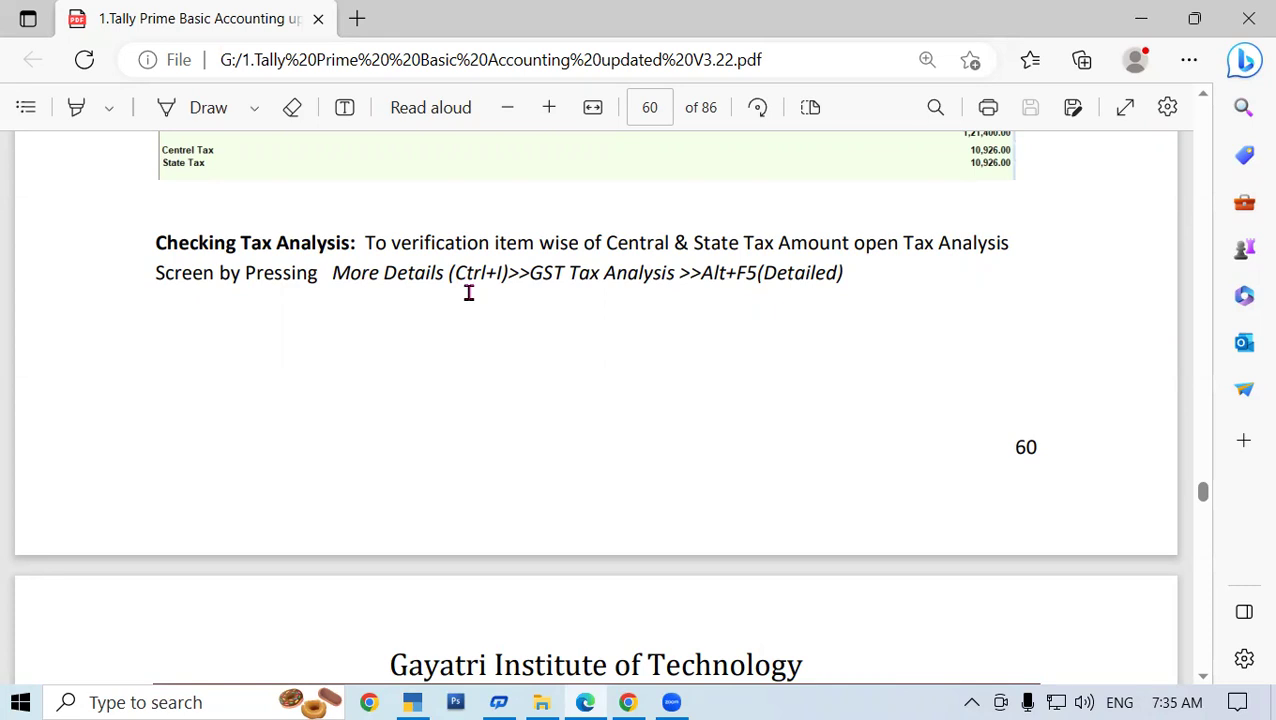
scroll(468, 292, down, 5)
scroll(468, 292, down, 2)
scroll(470, 288, up, 1)
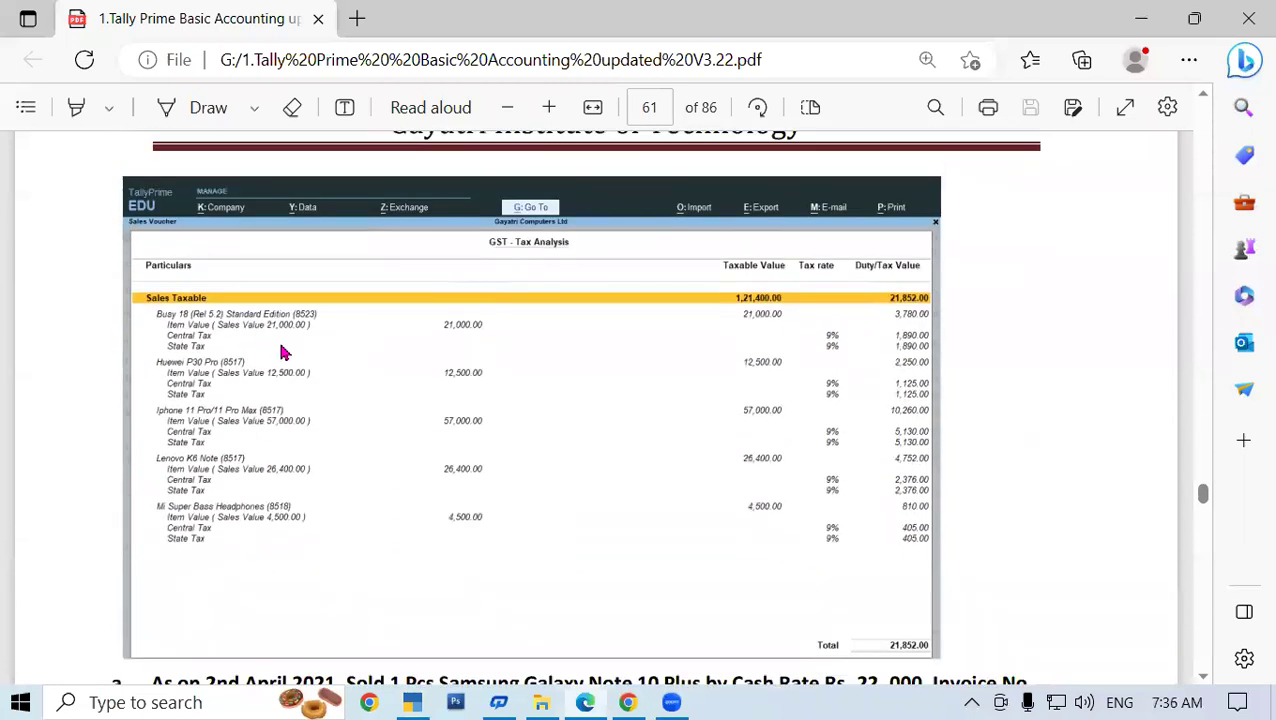
scroll(572, 303, up, 5)
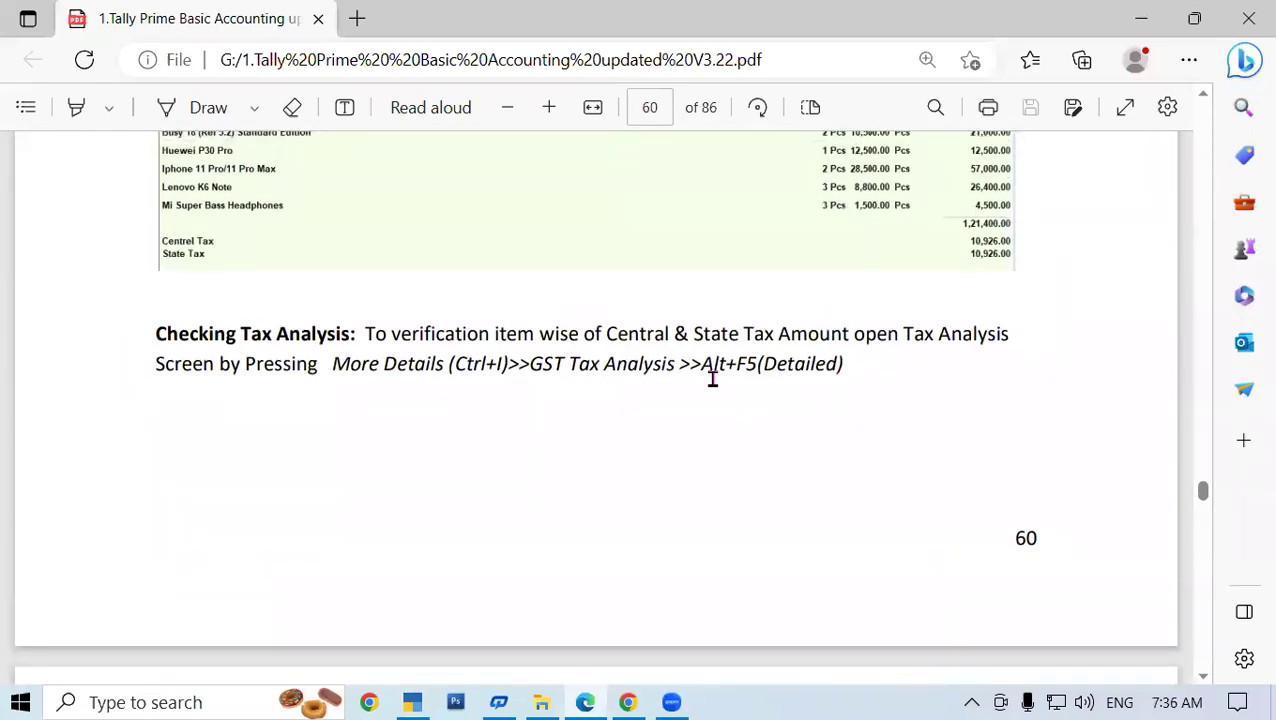
scroll(712, 380, down, 12)
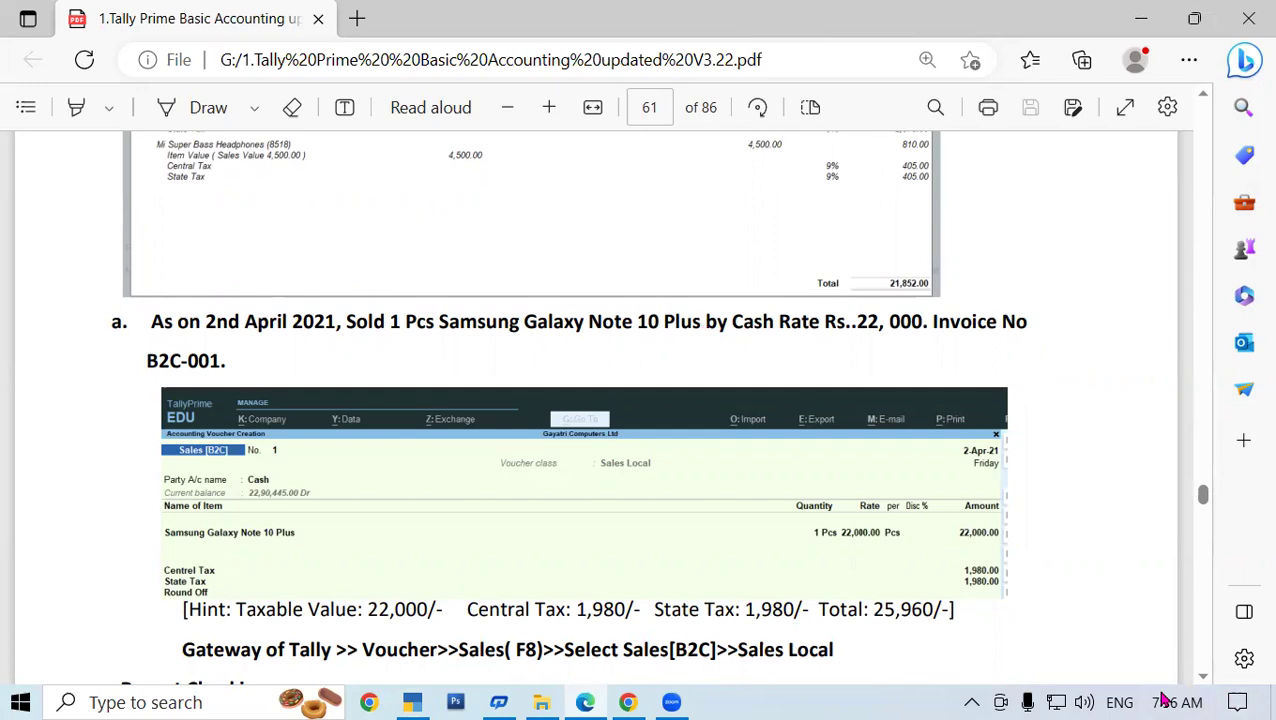
Switch back to TallyPrime and leave the SS Computers voucher for the Gateway of Tally
click(412, 702)
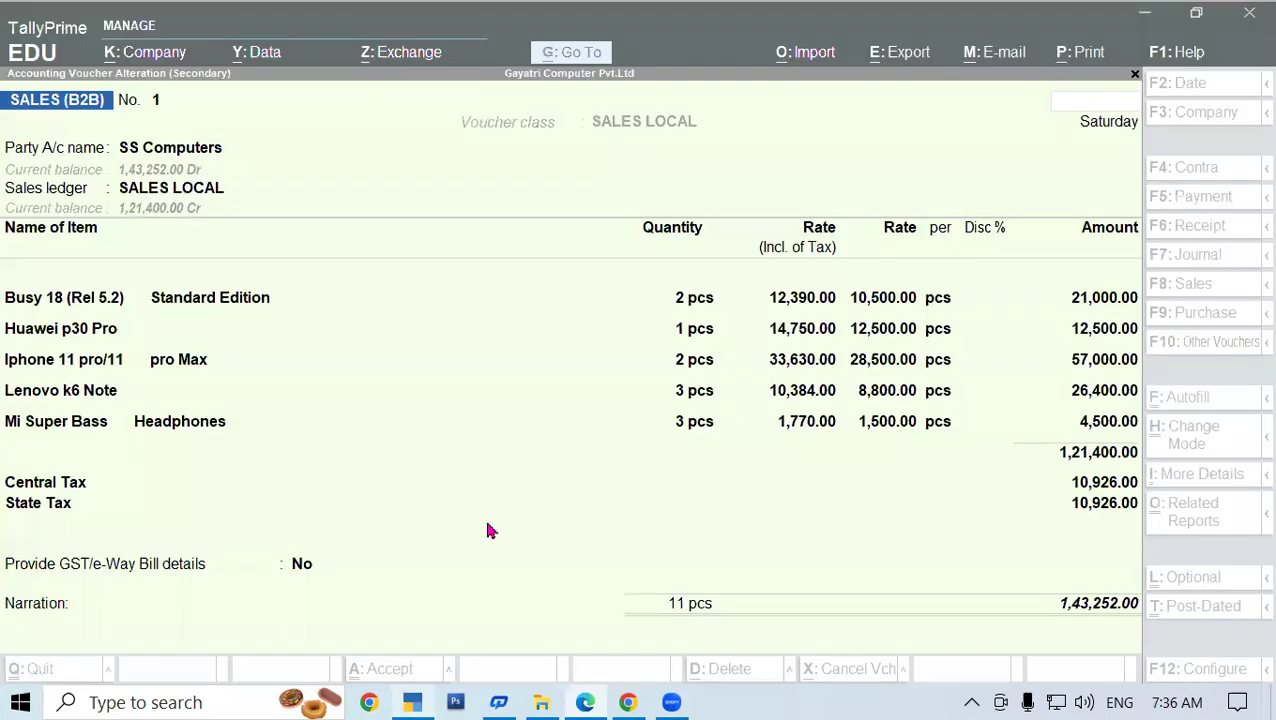
key(Escape)
key(Escape)
key(Escape)
key(Escape)
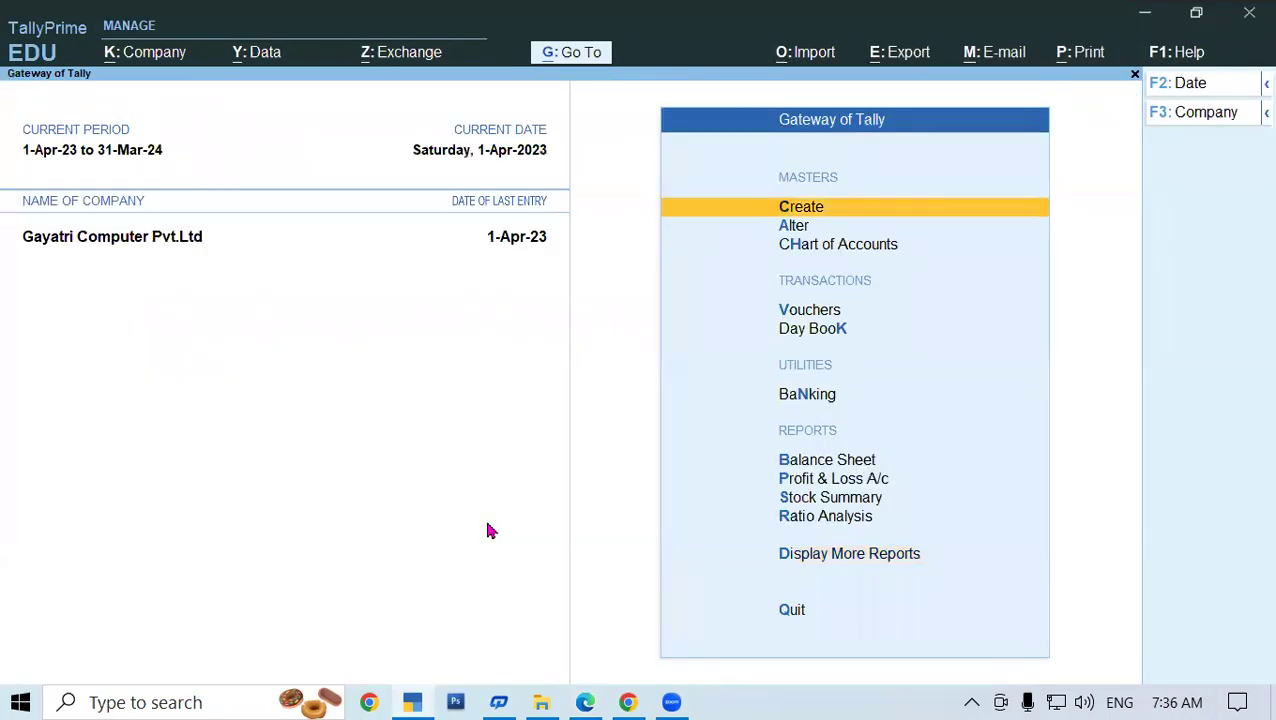
Start a new sales voucher of type SALES (B2C) with voucher class SALES LOCAL
key(v)
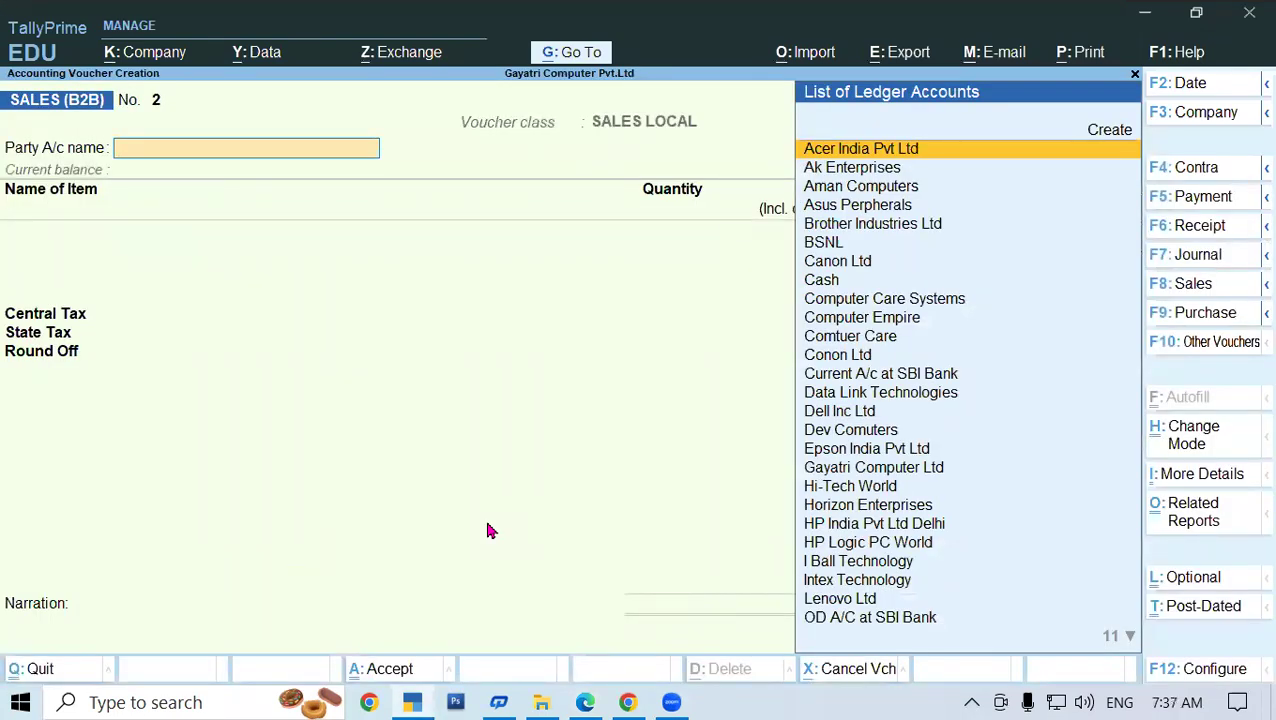
key(F8)
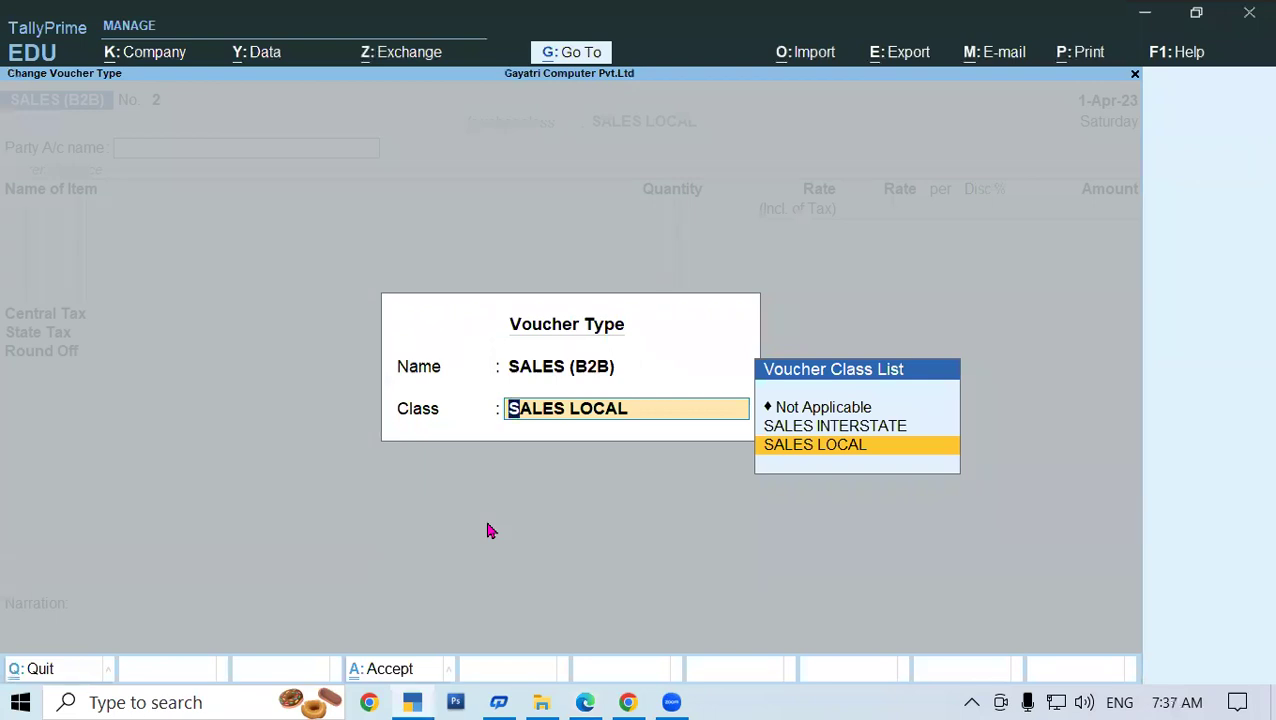
key(BackSpace)
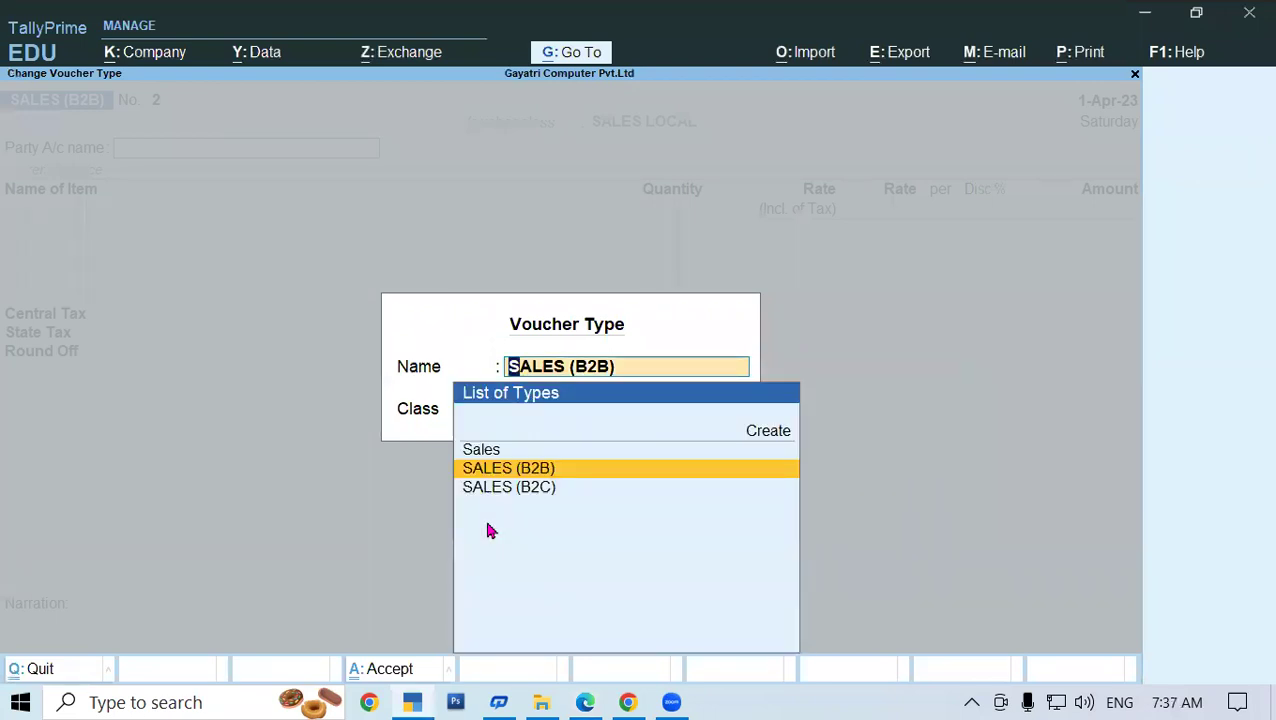
key(Down)
key(Return)
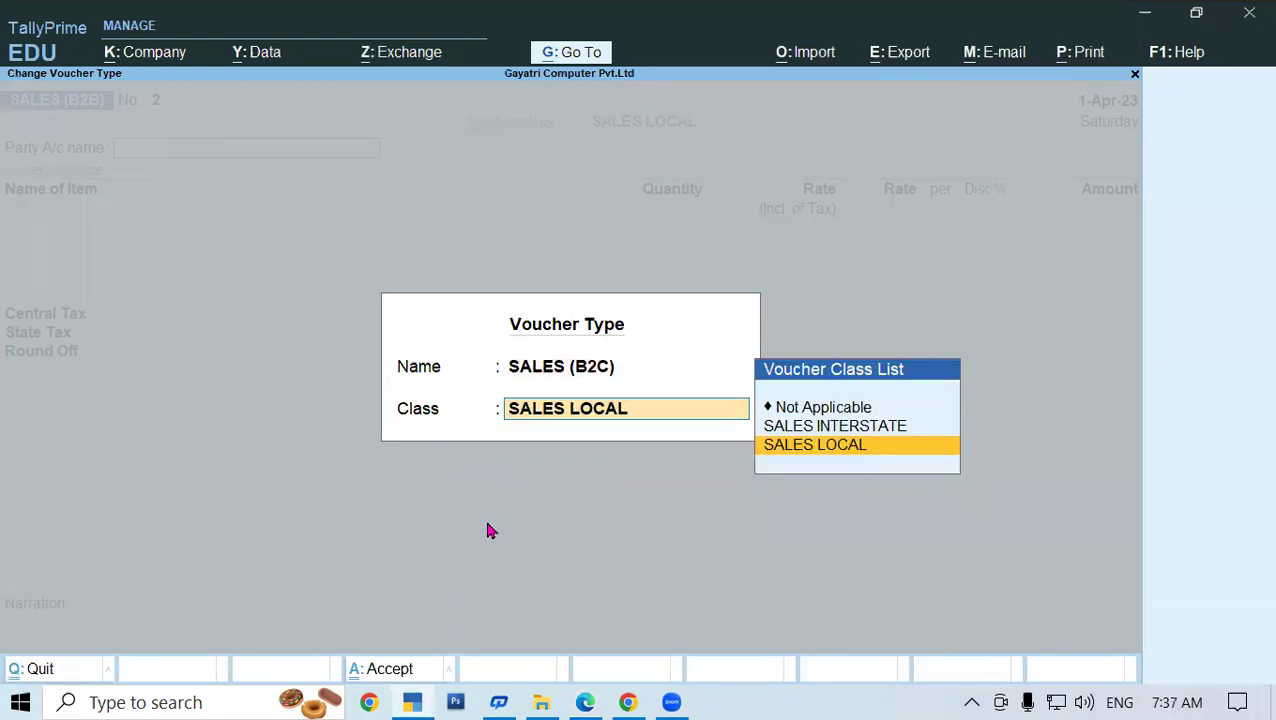
key(Return)
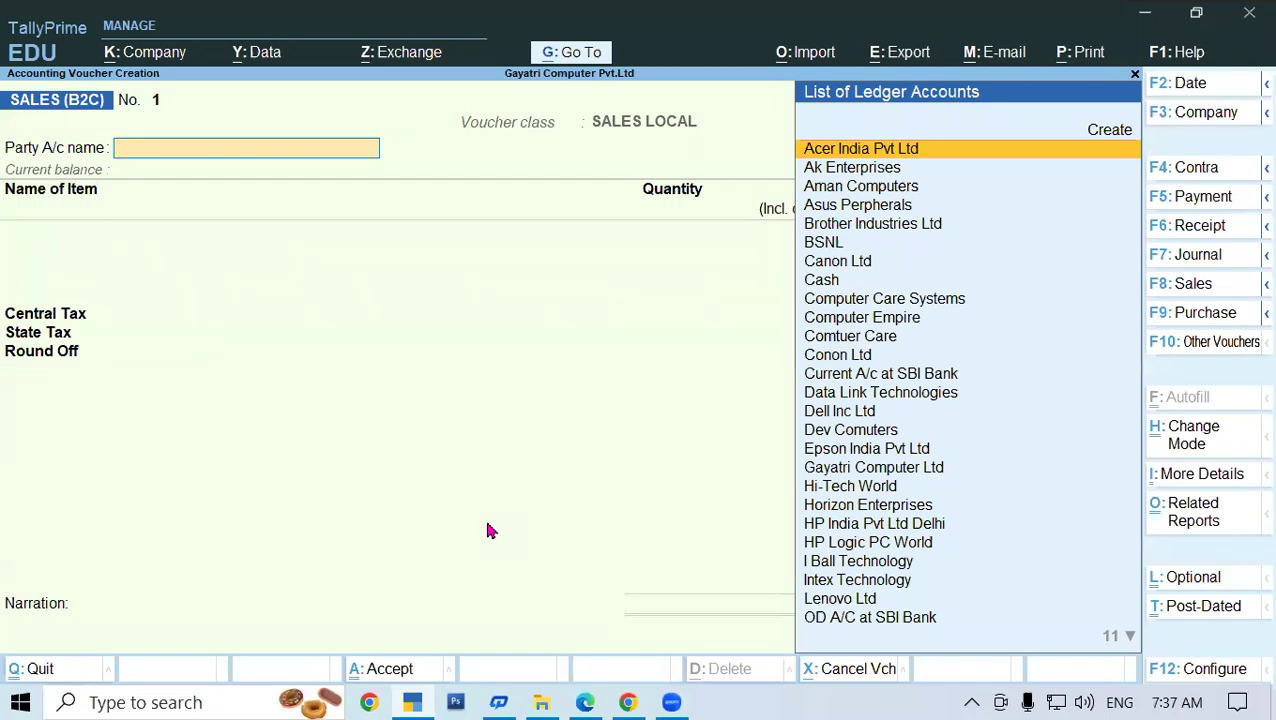
Set Cash as the party account and accept its party details with Unregistered GST registration and Uttar Pradesh as place of supply
text(Cash)
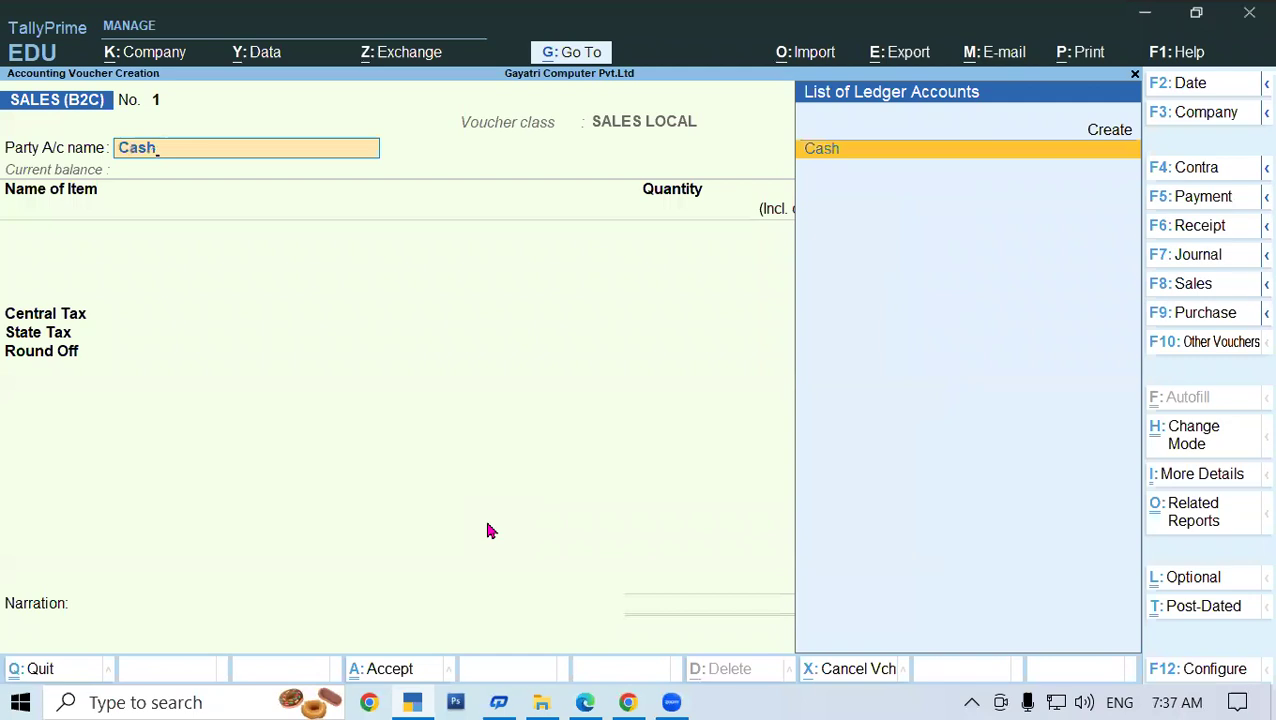
key(Return)
key(Return)
key(Return)
key(Return)
key(Return)
key(Return)
key(Return)
key(Return)
key(Return)
key(Return)
key(Return)
key(Return)
key(Return)
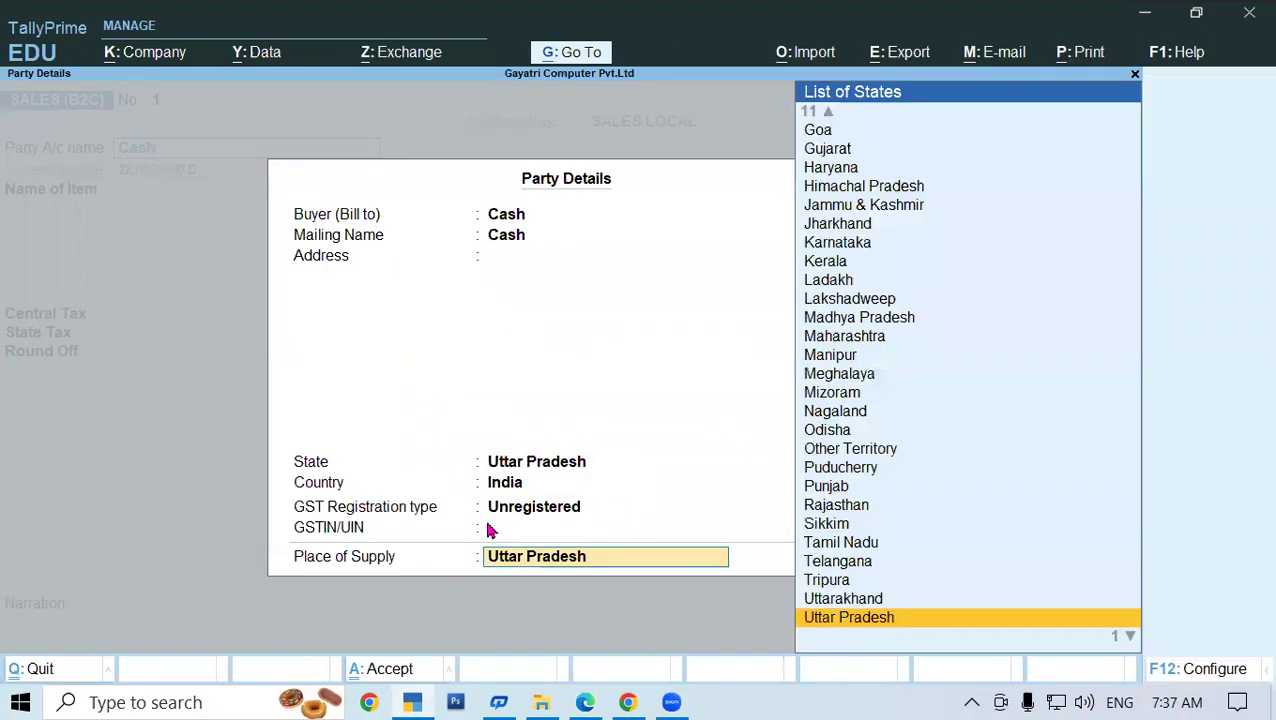
key(Return)
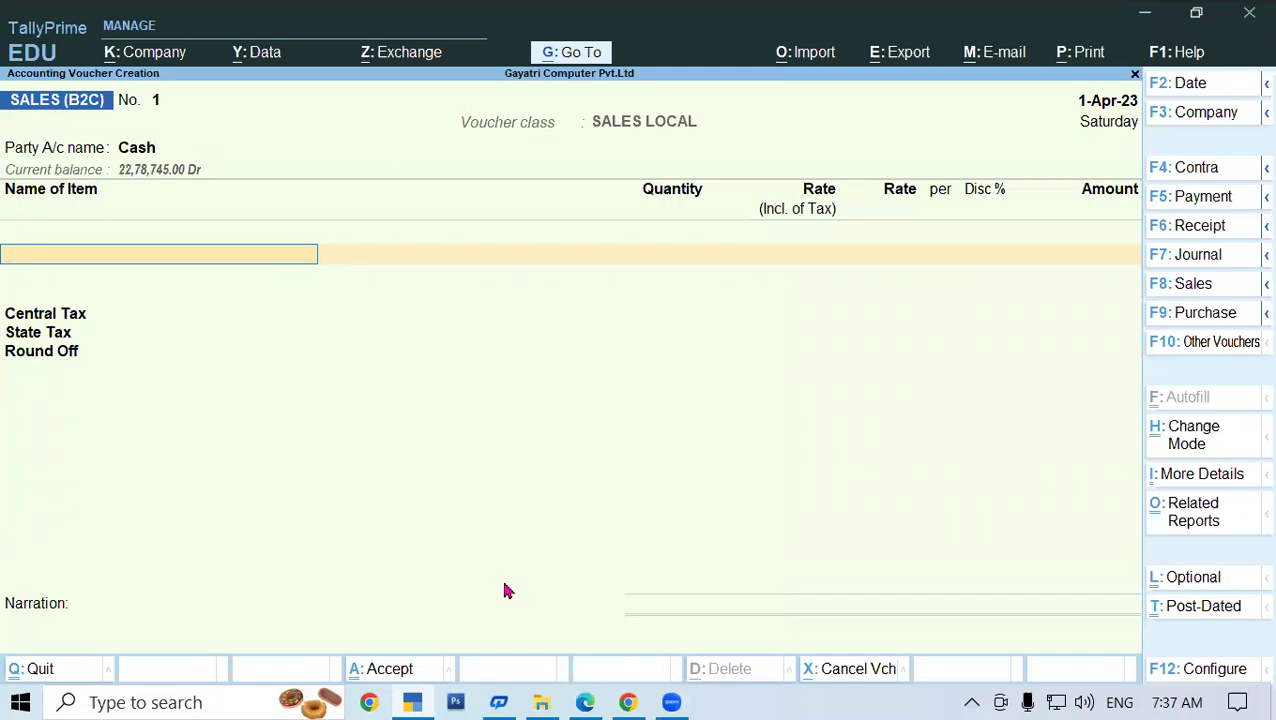
Check the item in the PDF exercise and add Samsung Galaxy Note 10 Plus to the voucher from the Shop location
click(590, 700)
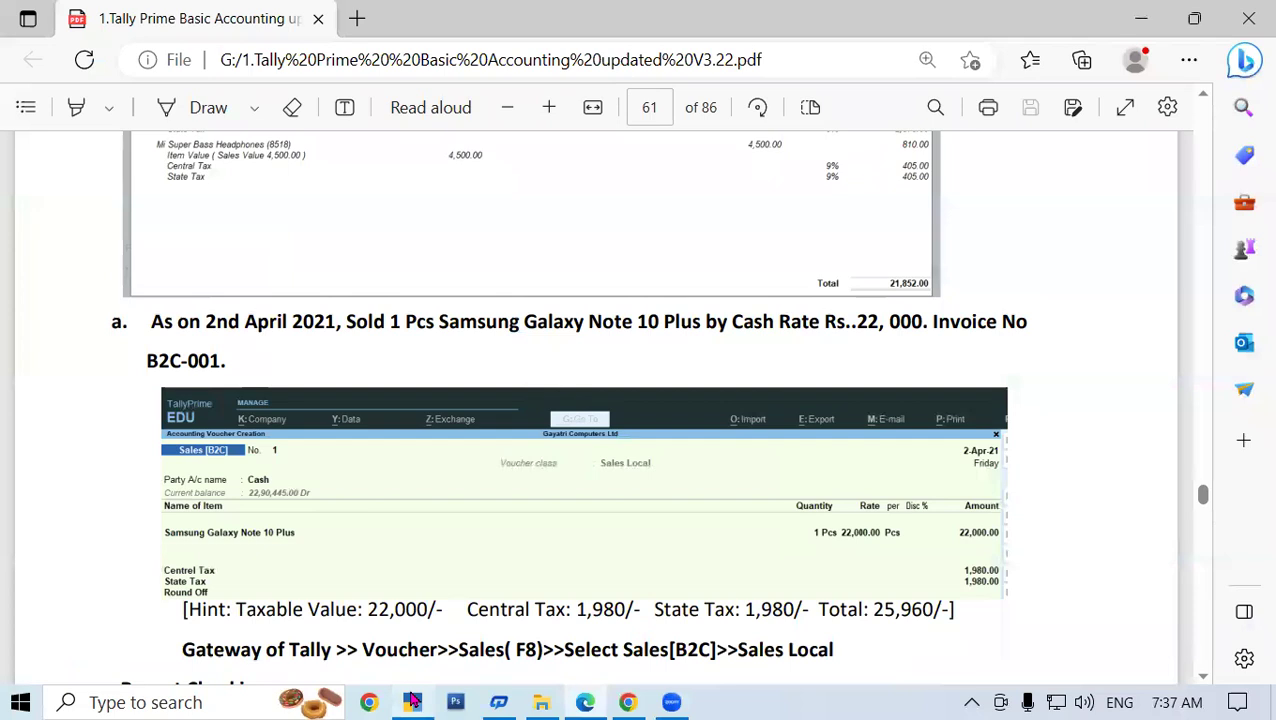
mouse_move(412, 702)
click(447, 576)
text(Sams)
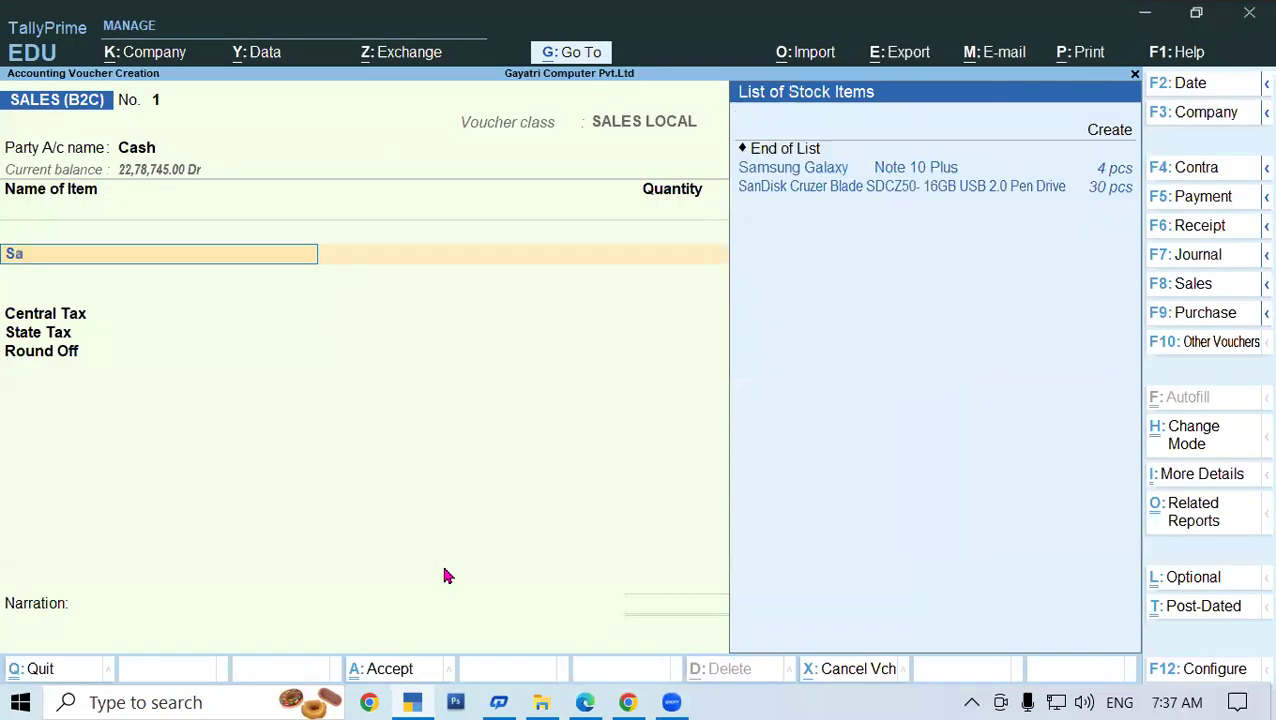
key(Return)
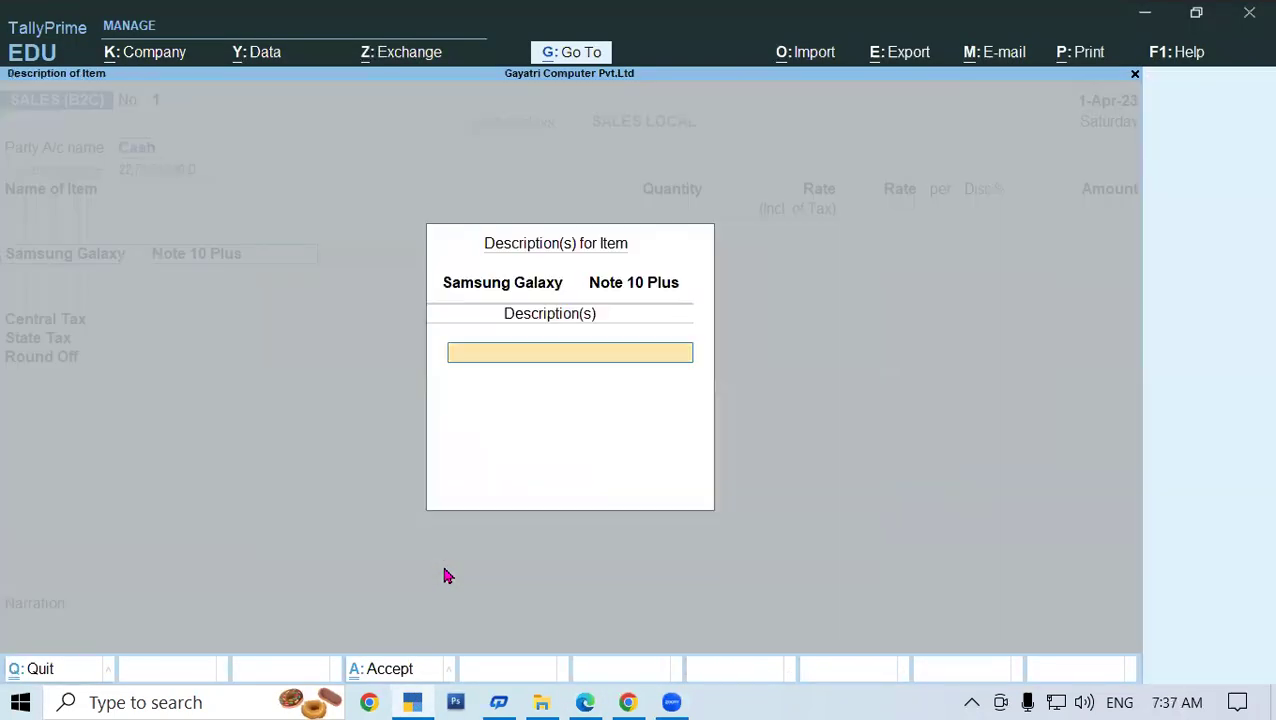
key(Return)
text(Sho)
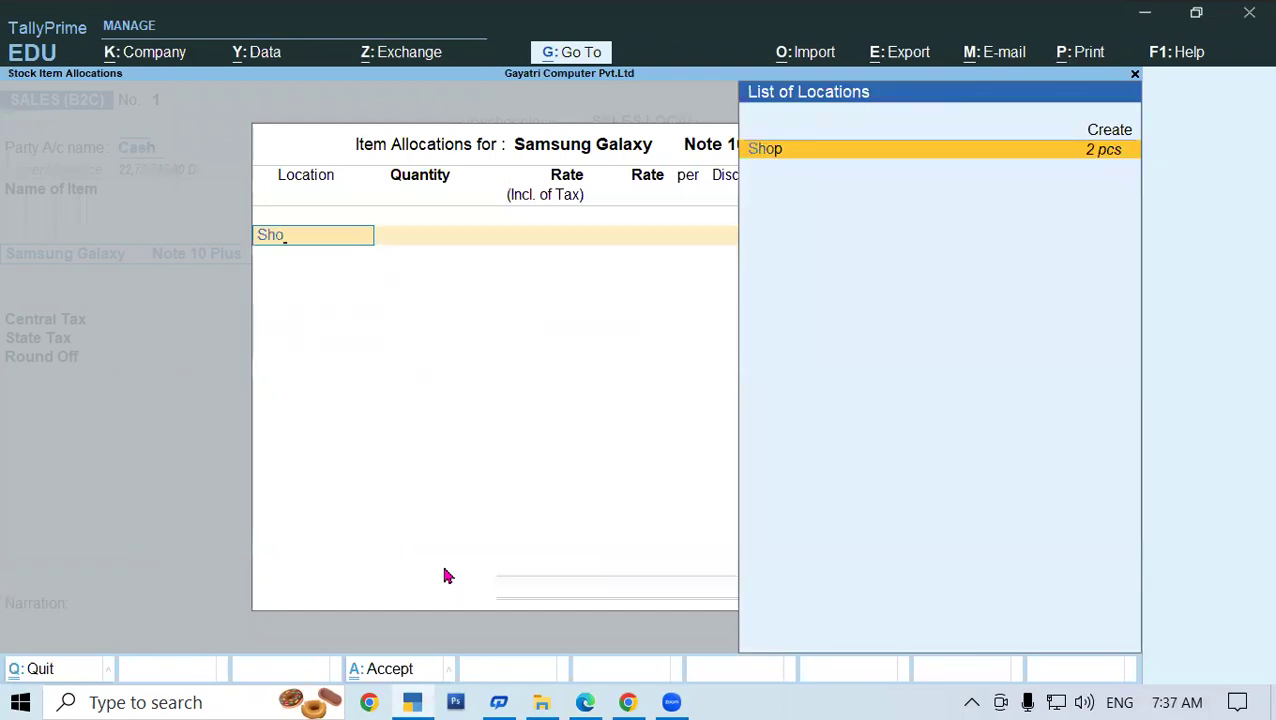
key(Return)
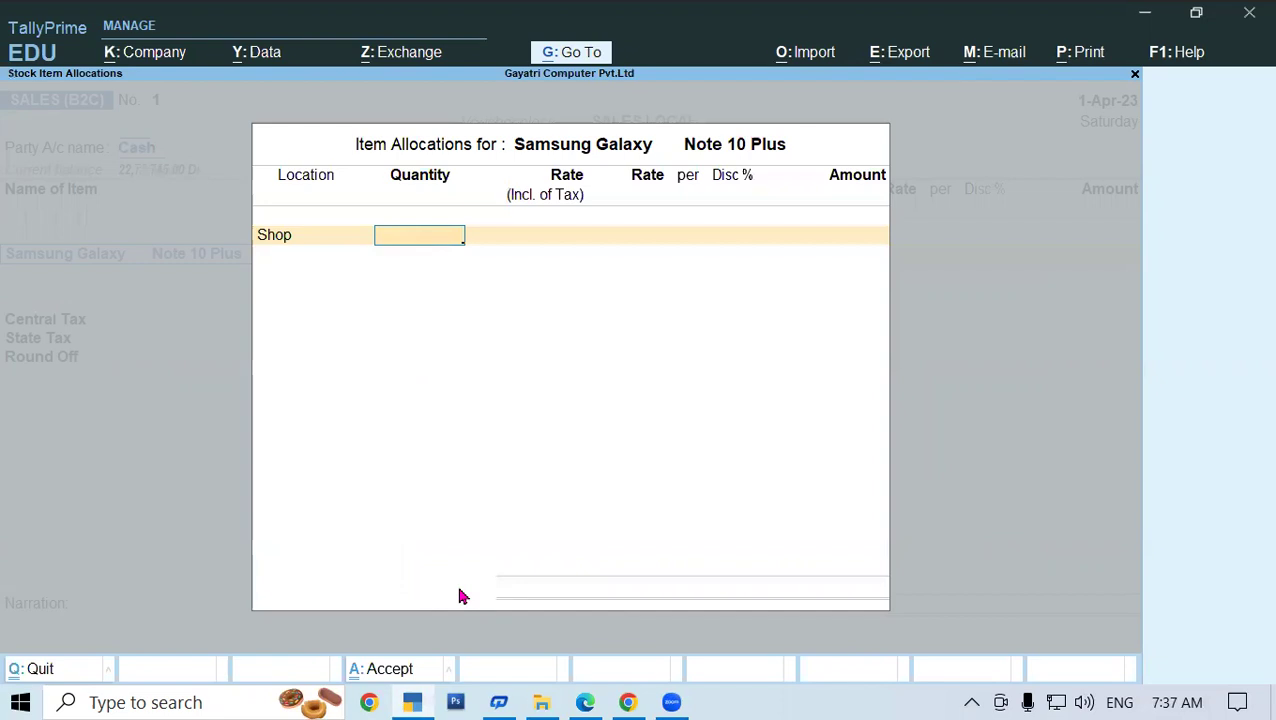
Recheck the PDF's figures and allocate 1 pcs of the Samsung Galaxy Note 10 Plus at a rate of 22,000
key(alt+Tab)
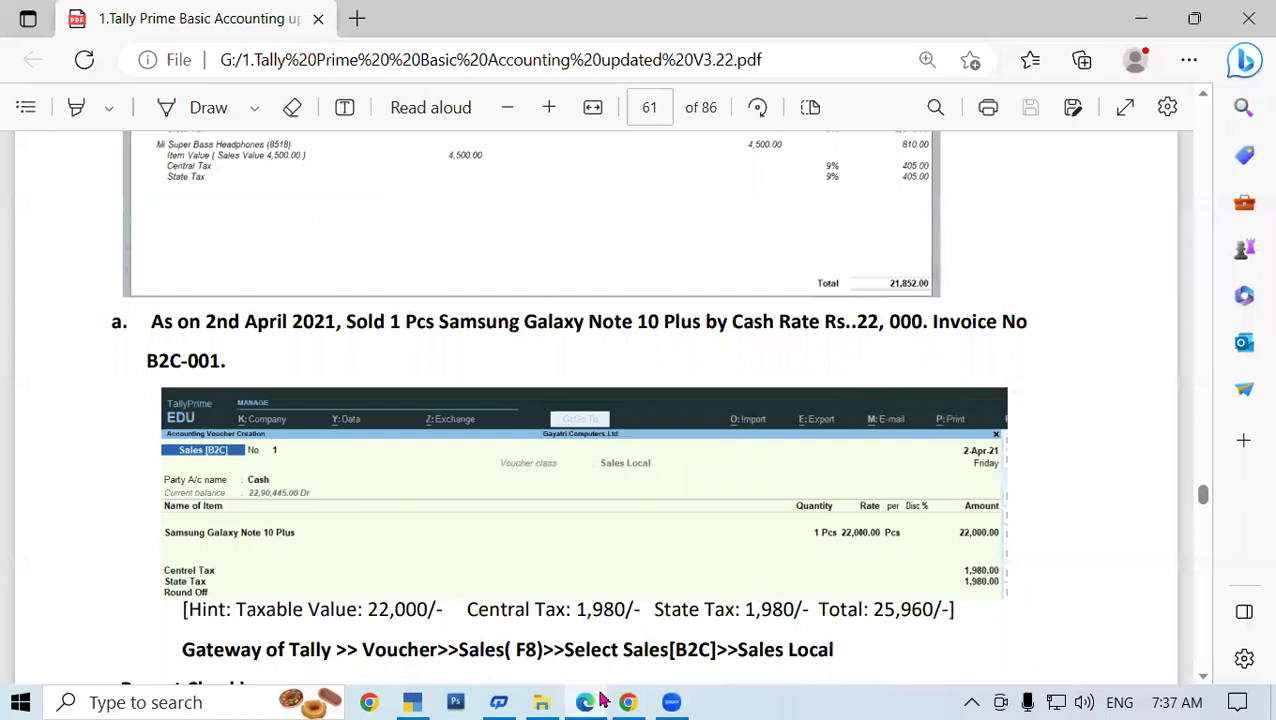
key(alt+Tab)
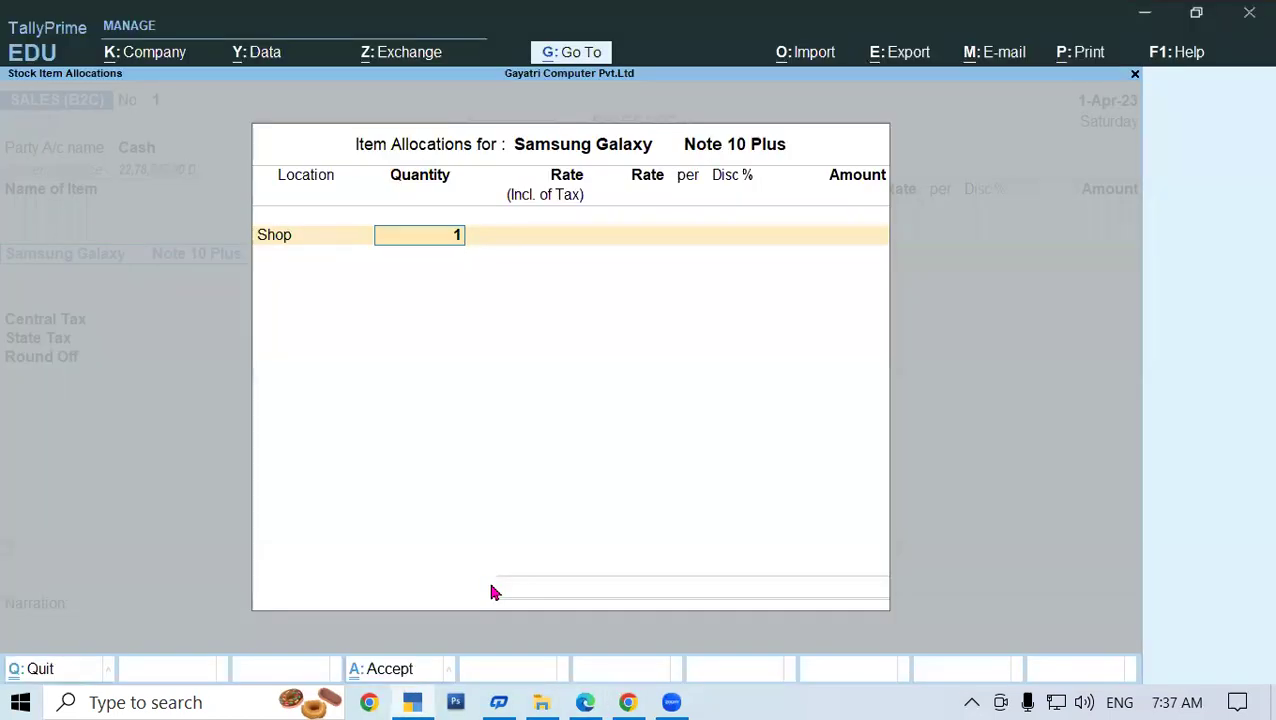
key(Return)
key(Return)
text(22000)
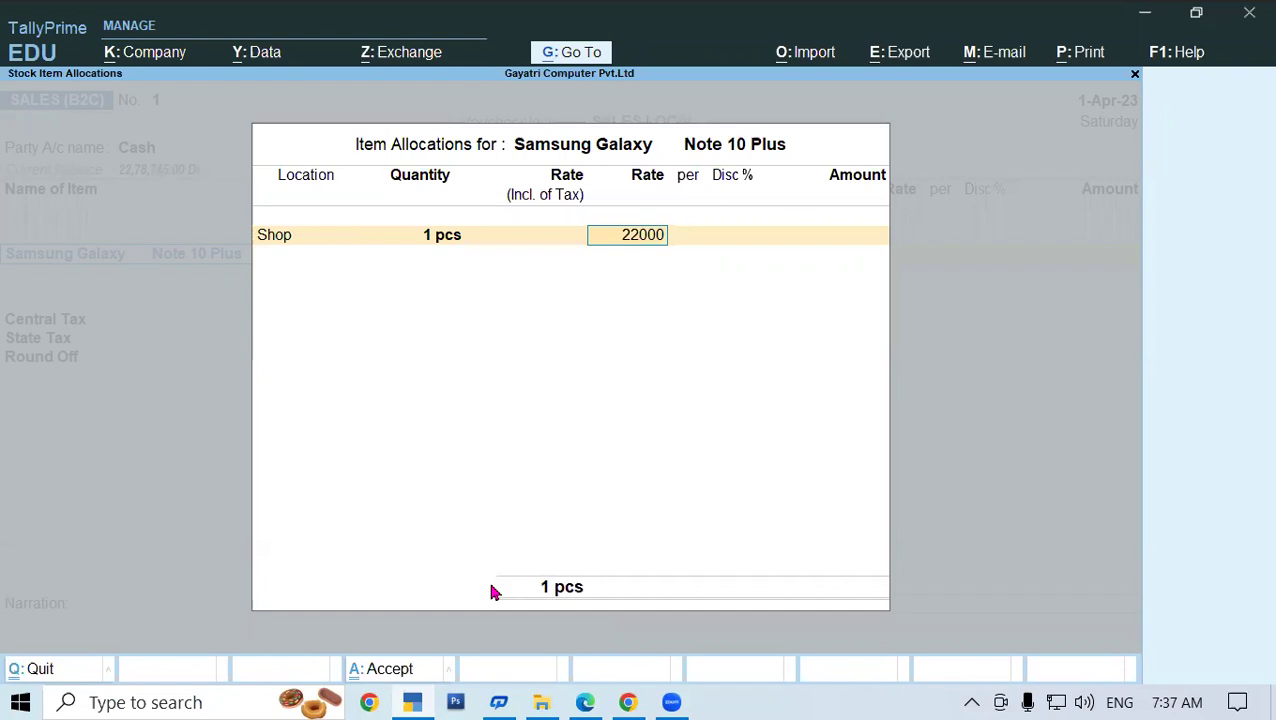
key(Return)
key(Return)
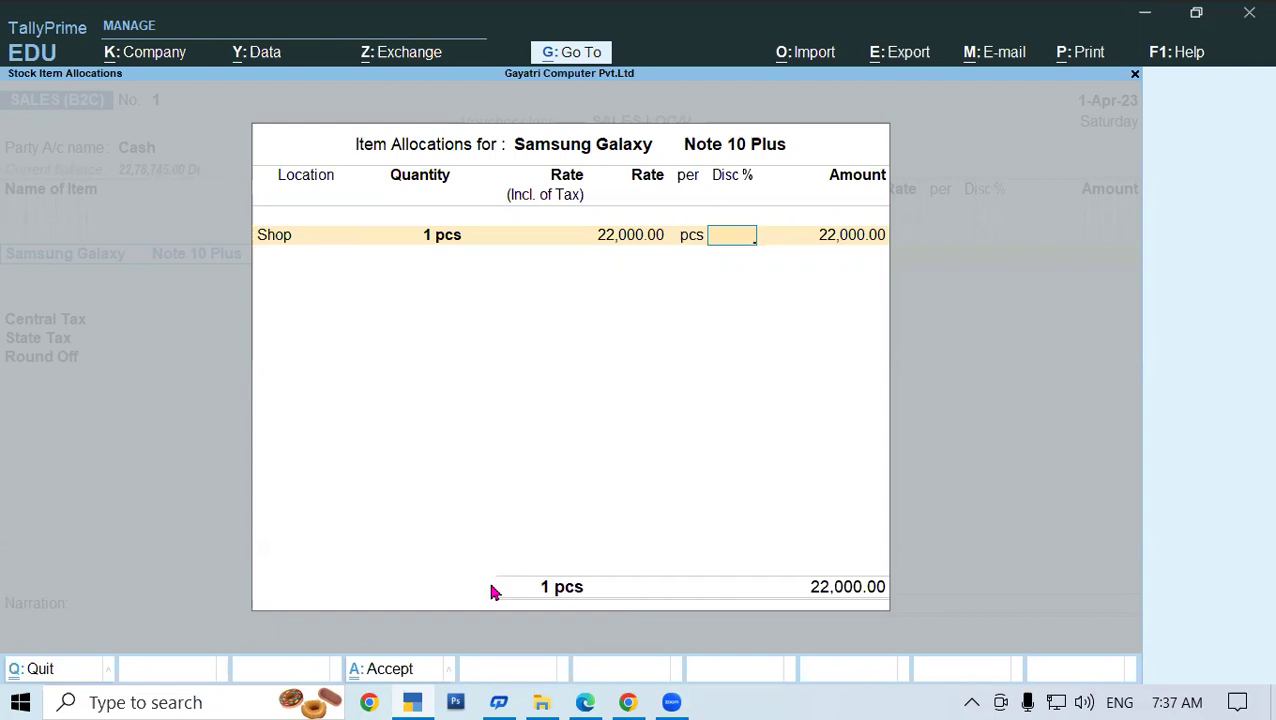
key(Return)
key(Return)
key(Return)
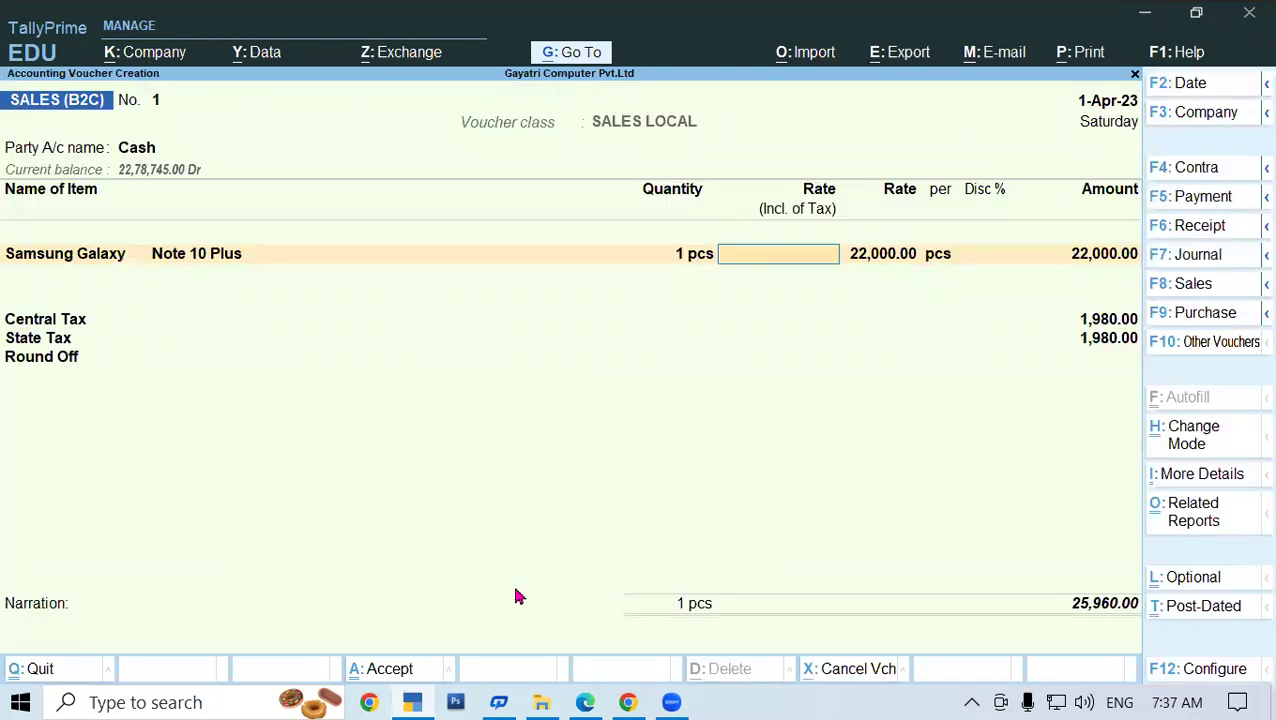
Compare the voucher with the PDF's B2C example, then return to TallyPrime and save the voucher
key(alt+Tab)
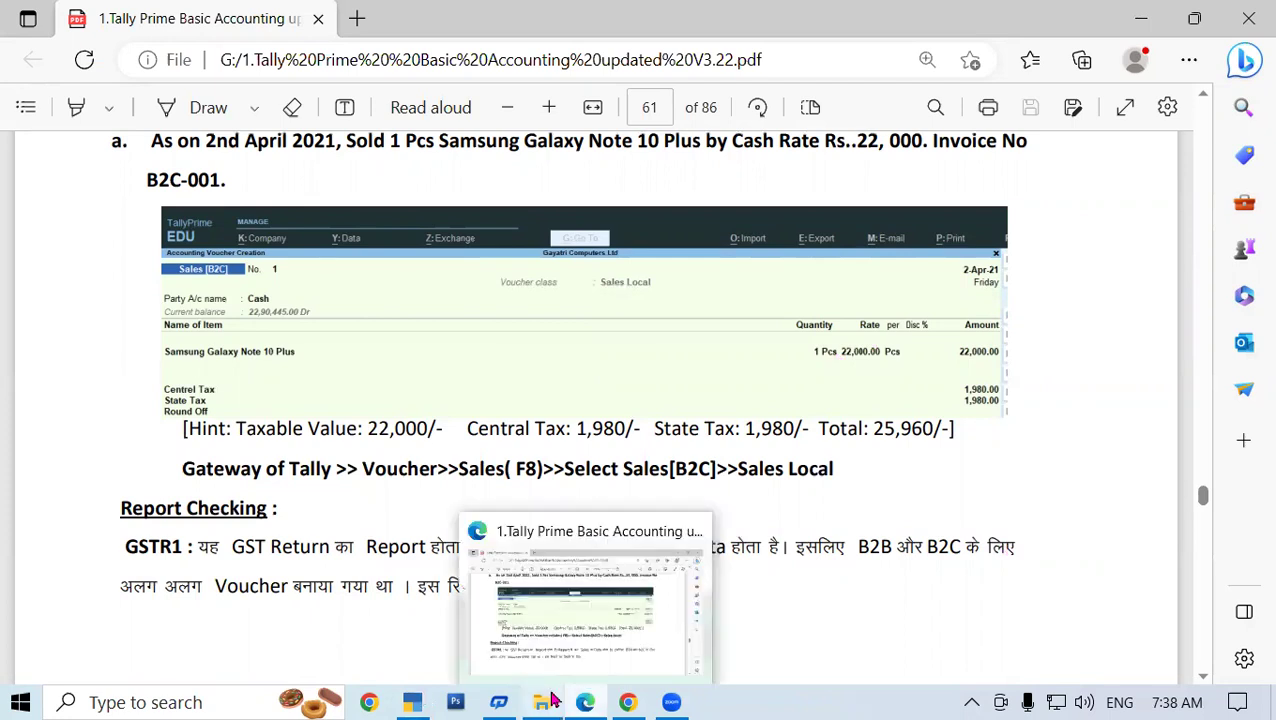
mouse_move(422, 700)
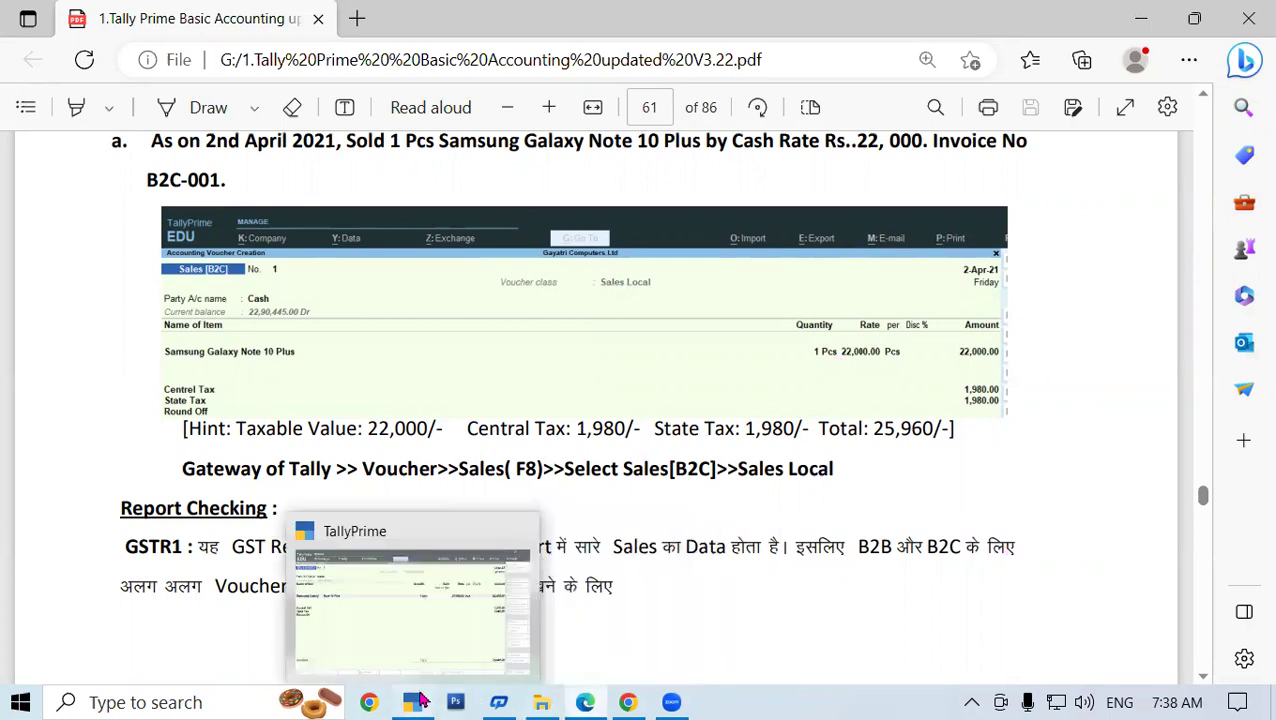
click(419, 612)
key(ctrl)
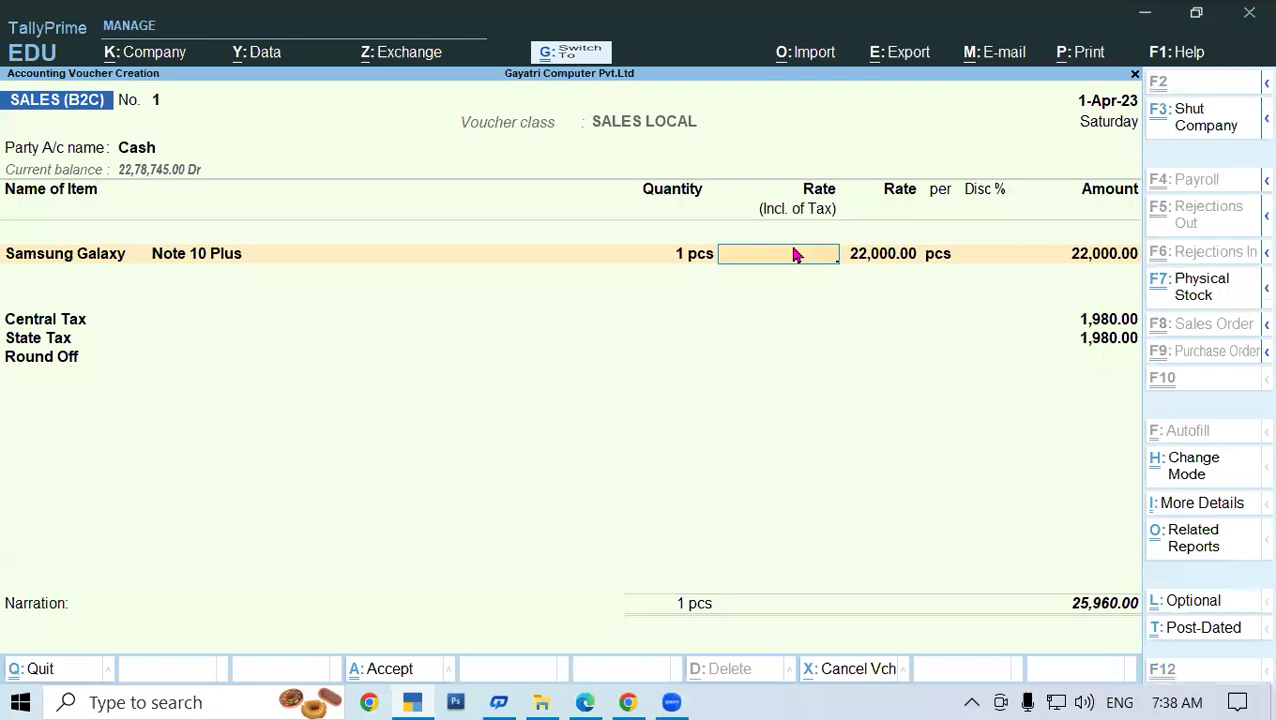
key(ctrl+a)
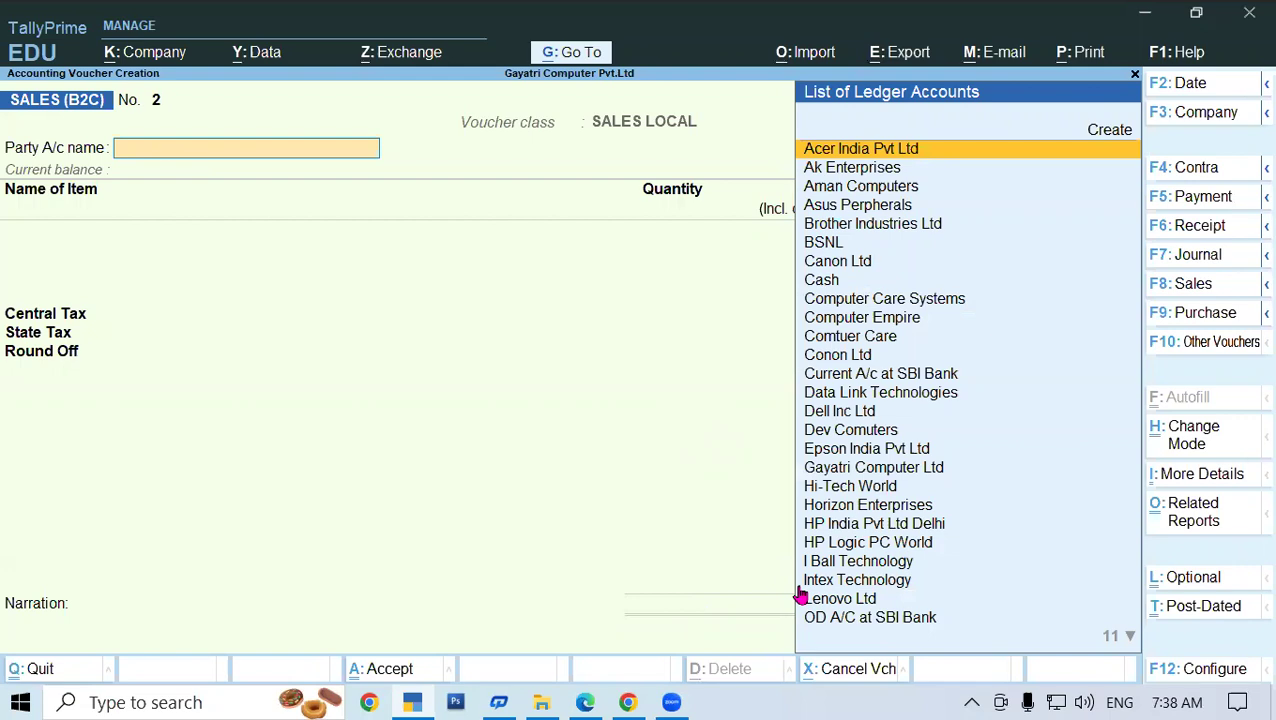
Switch to the PDF and review the GSTR1 Report Checking section and the GST Tax Analysis example
key(alt+Tab)
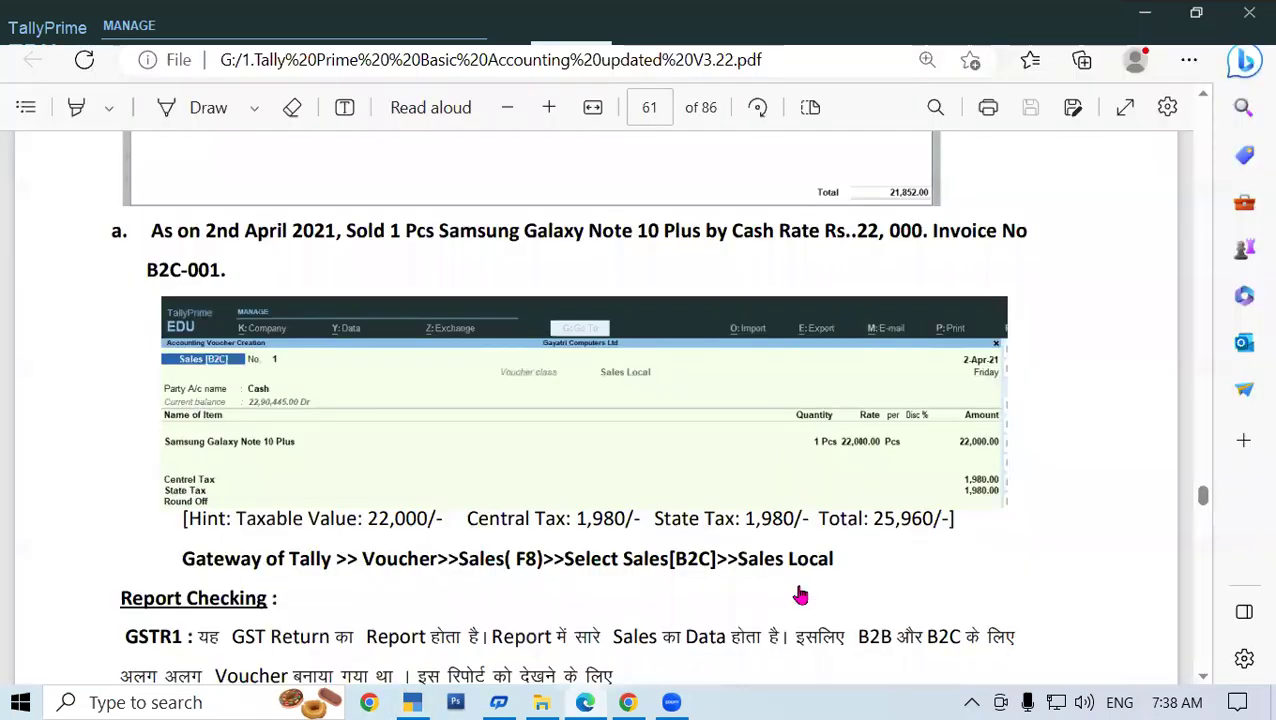
scroll(820, 467, down, 3)
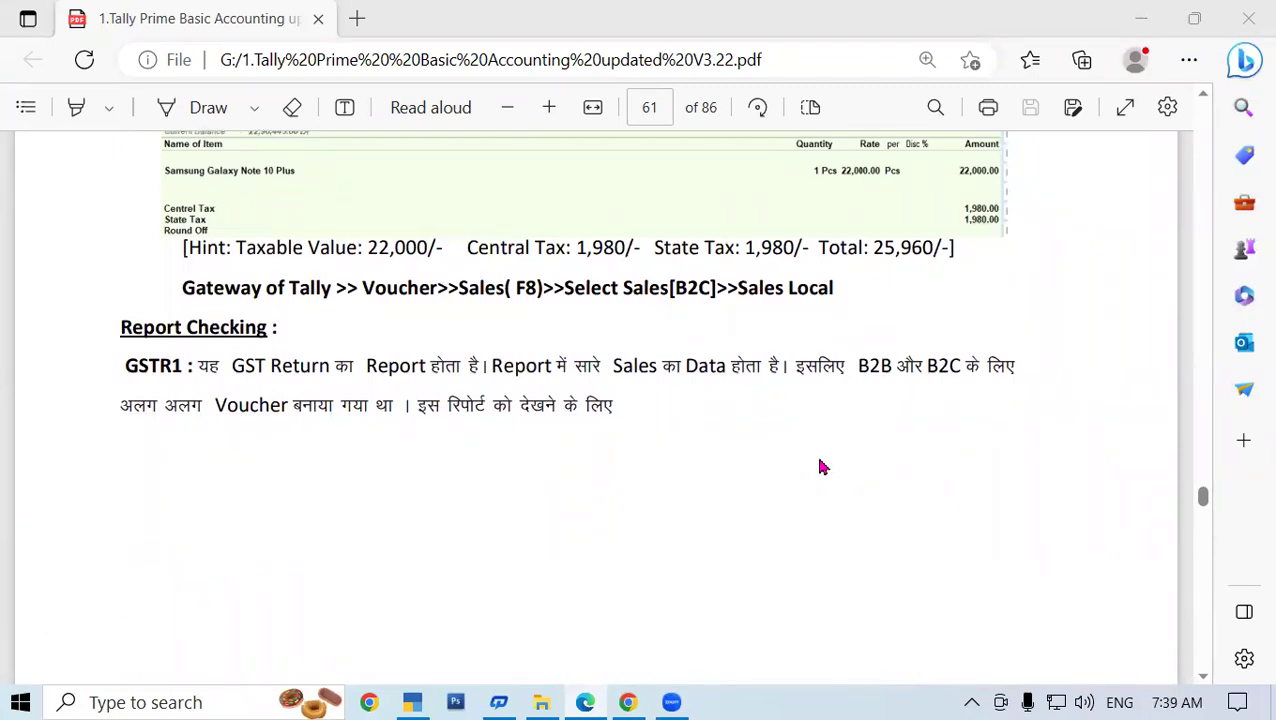
scroll(820, 467, down, 5)
scroll(820, 464, up, 6)
scroll(820, 461, up, 7)
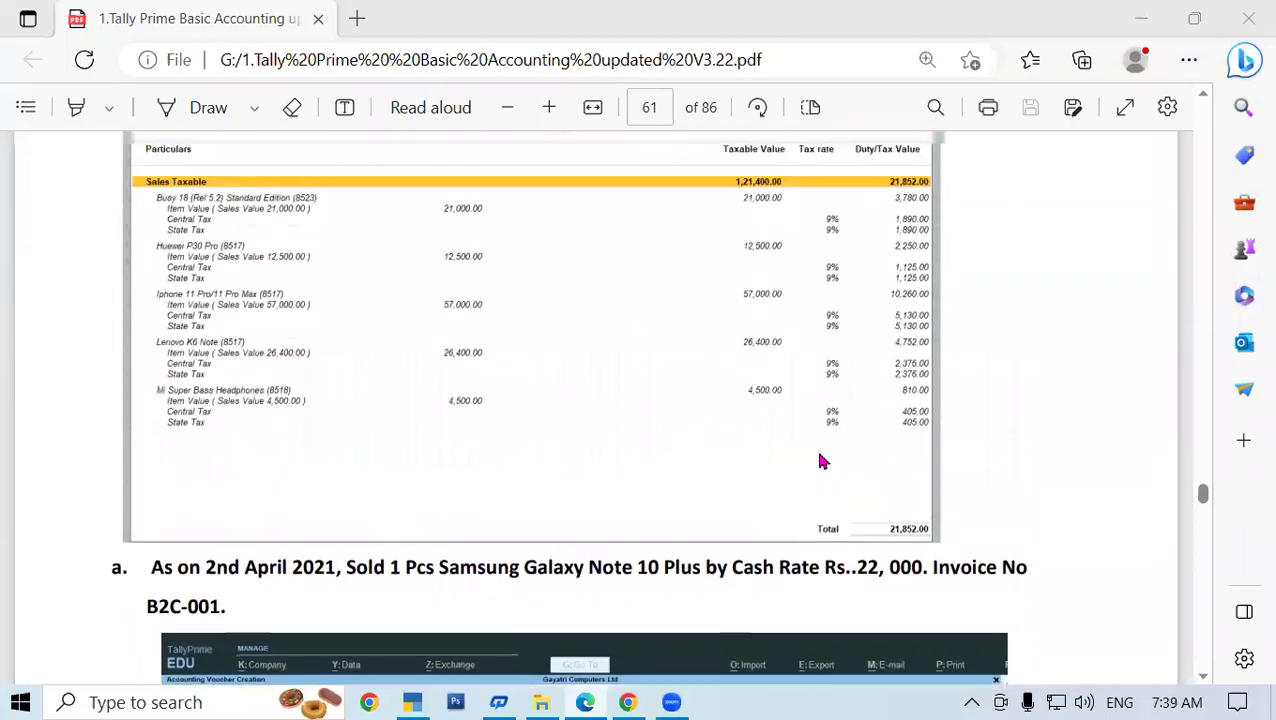
scroll(821, 461, up, 1)
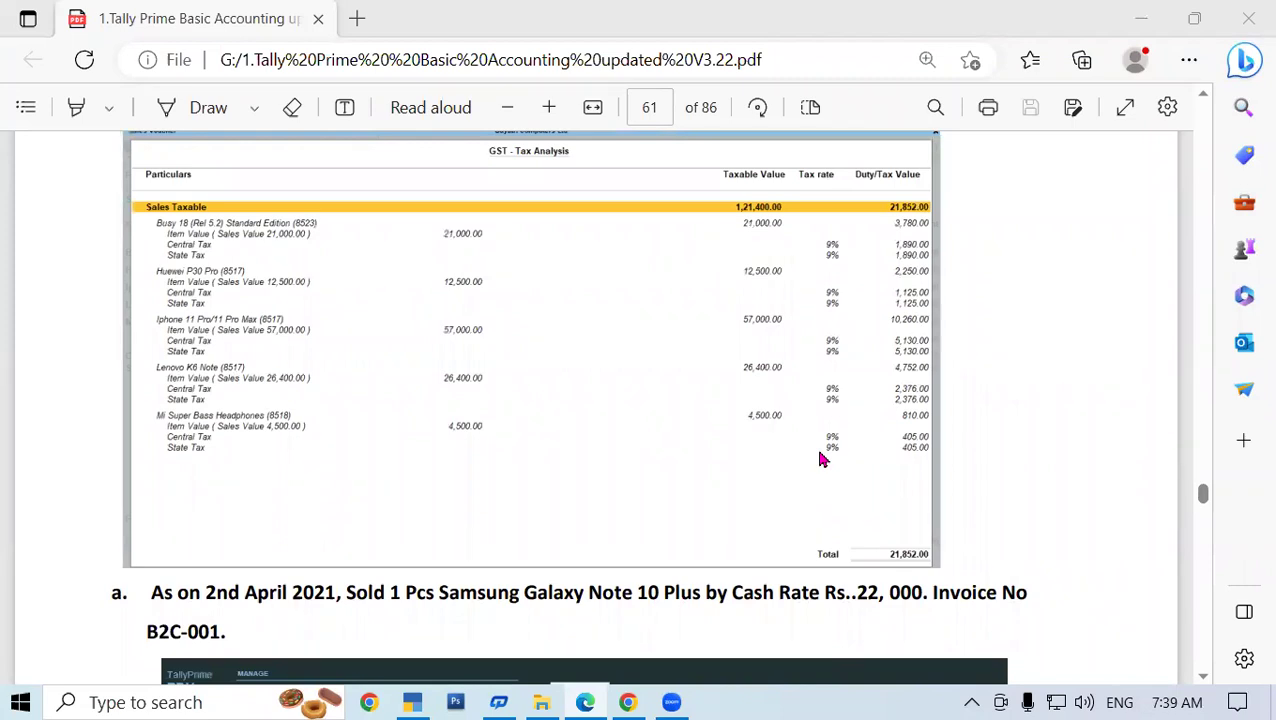
Check the PDF's Checking Tax Analysis instructions, then return to TallyPrime, leave the blank voucher and open the Day Book
scroll(820, 459, up, 12)
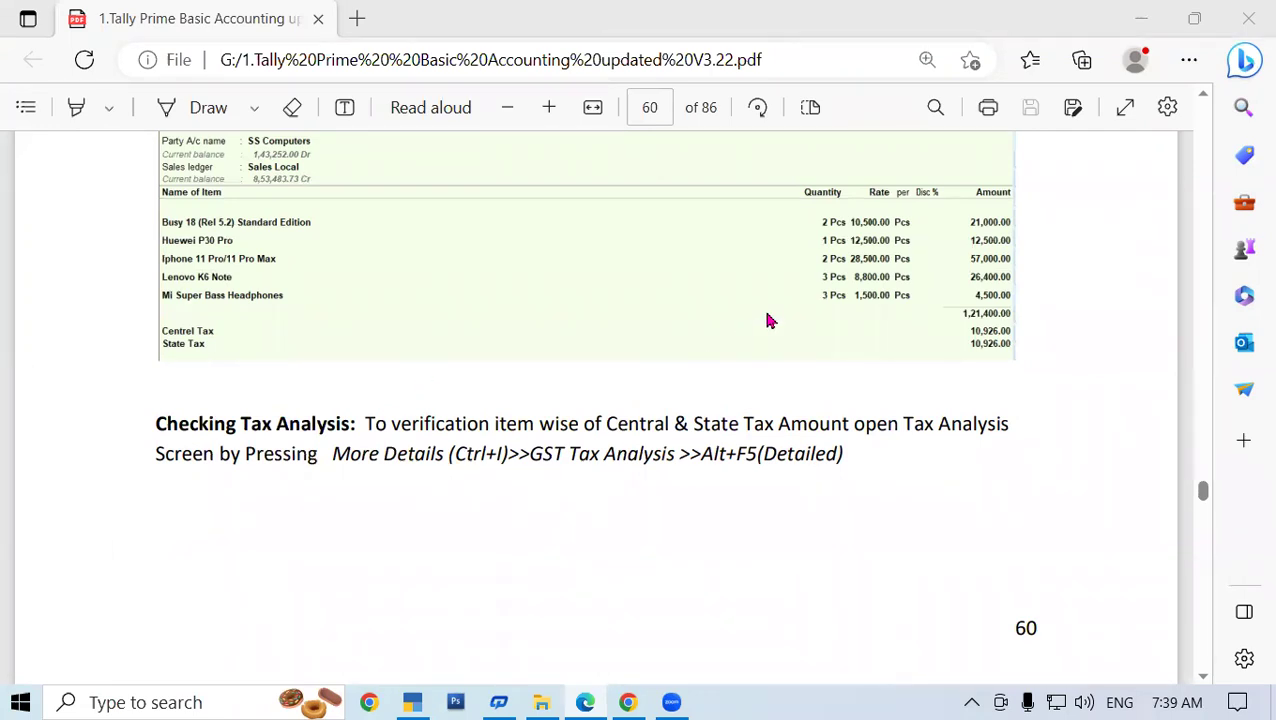
click(419, 700)
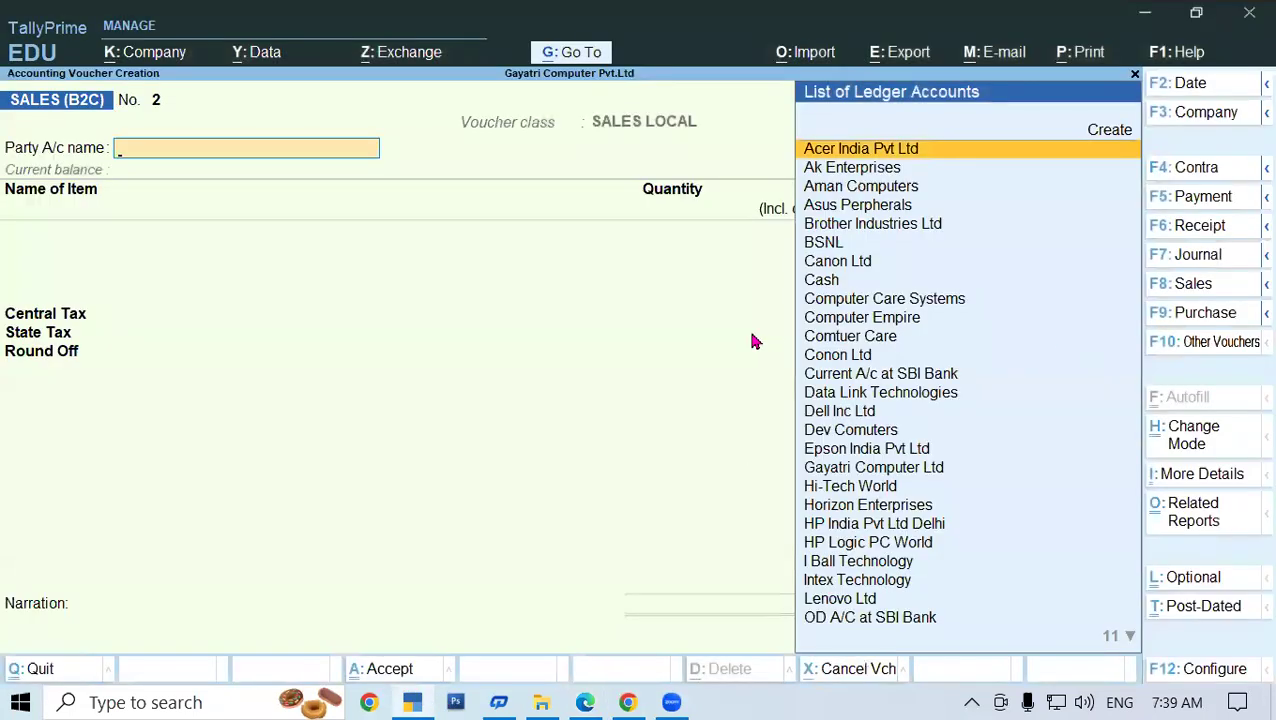
key(z)
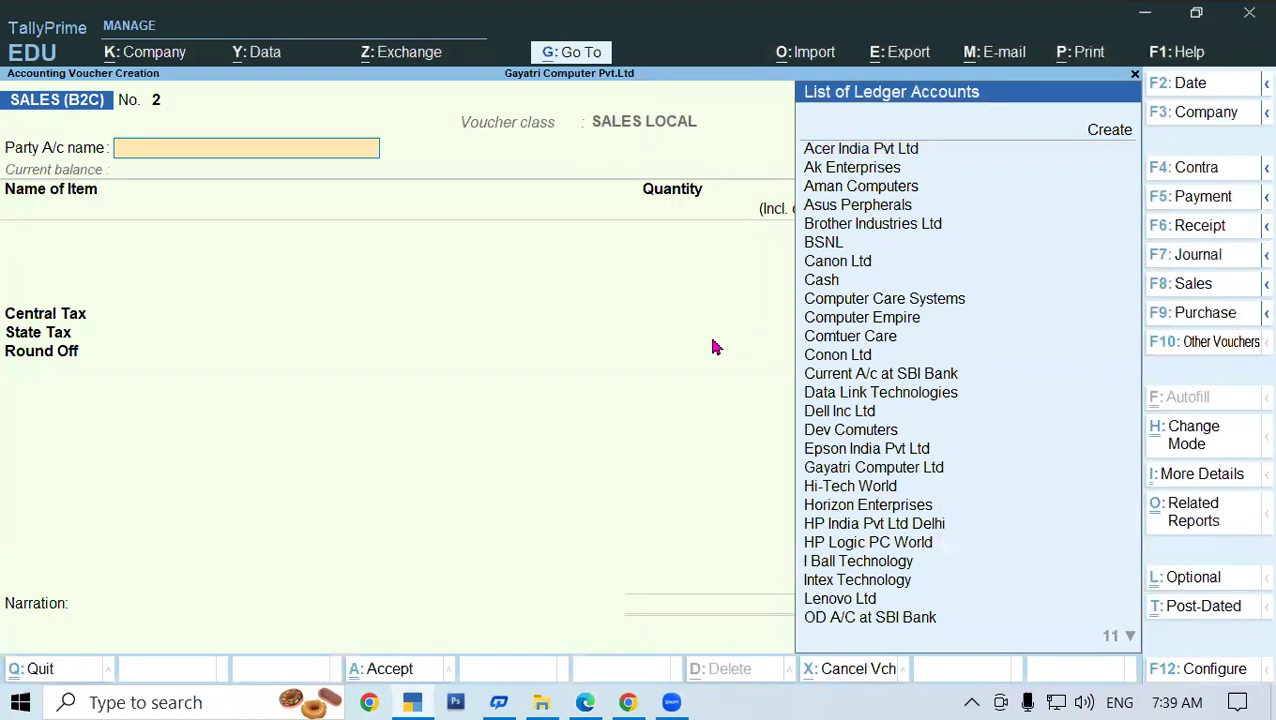
key(Escape)
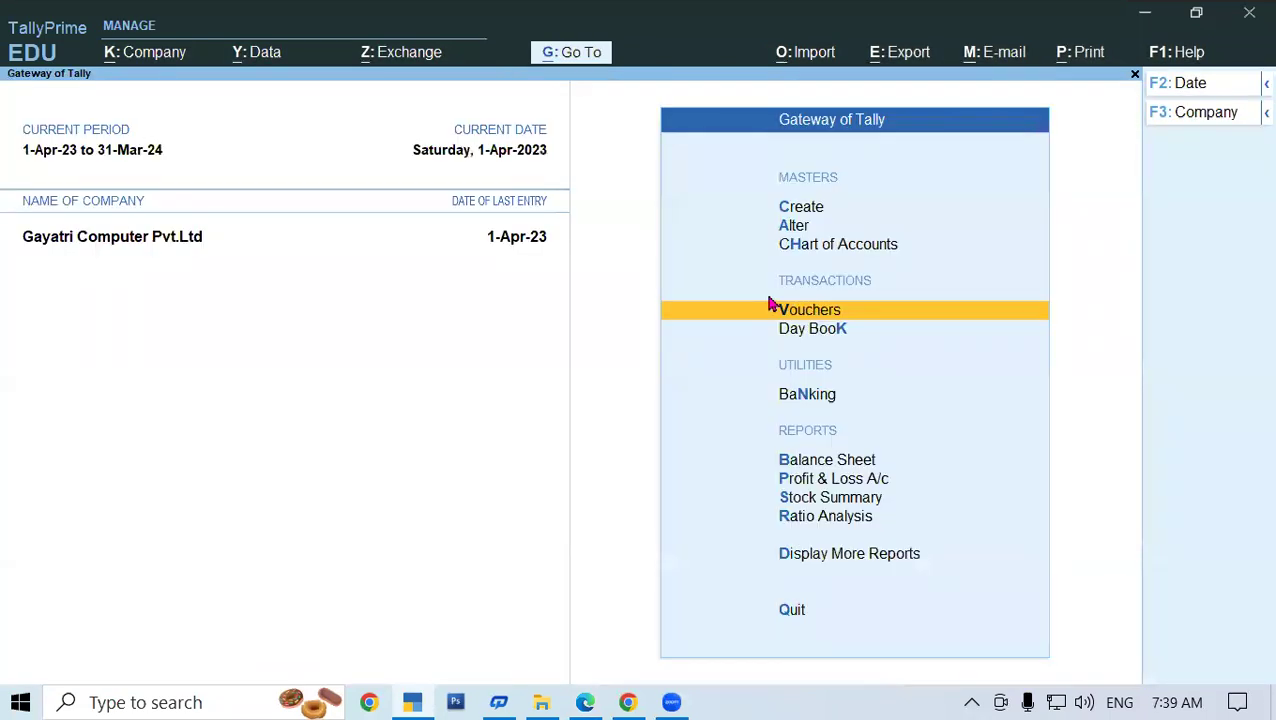
key(d)
key(d)
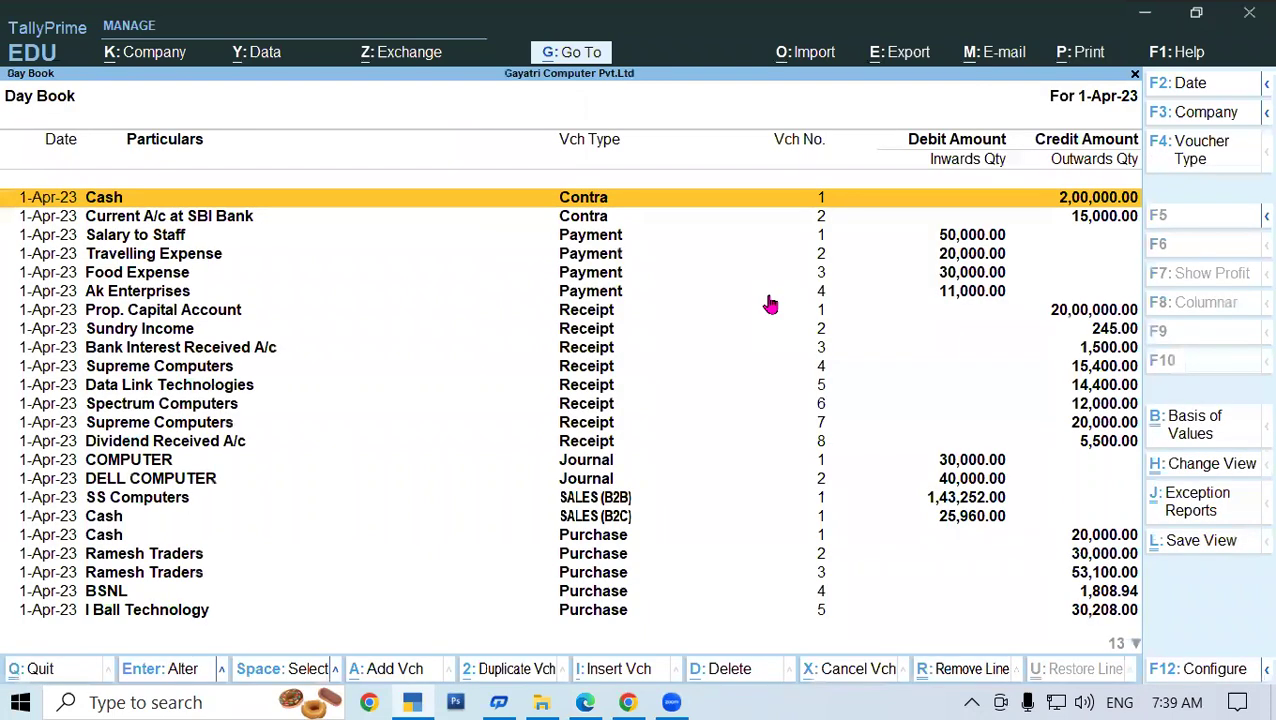
Filter the Day Book to the SALES (B2B) voucher type and open the SS Computers invoice
key(F4)
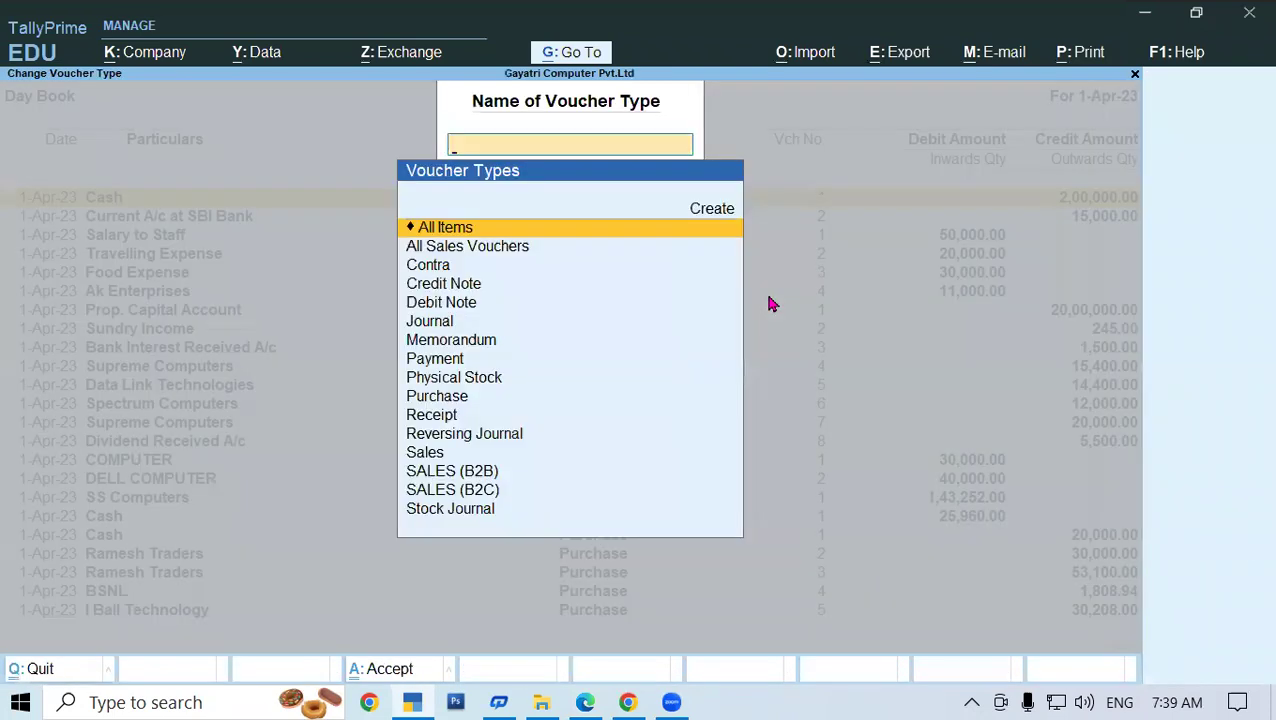
key(Down)
key(Down)
key(Down)
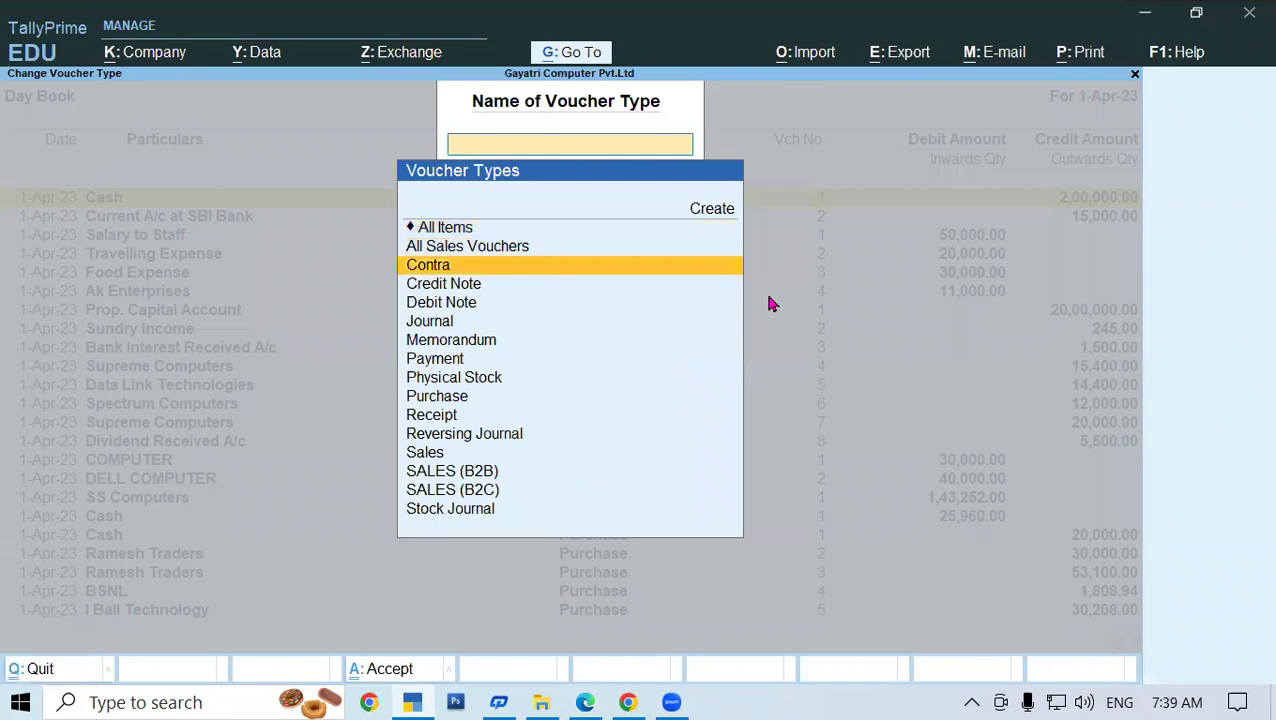
key(Down)
key(Down)
key(Down)
key(Down)
key(Down)
key(Down)
key(Down)
key(Down)
key(Down)
key(Down)
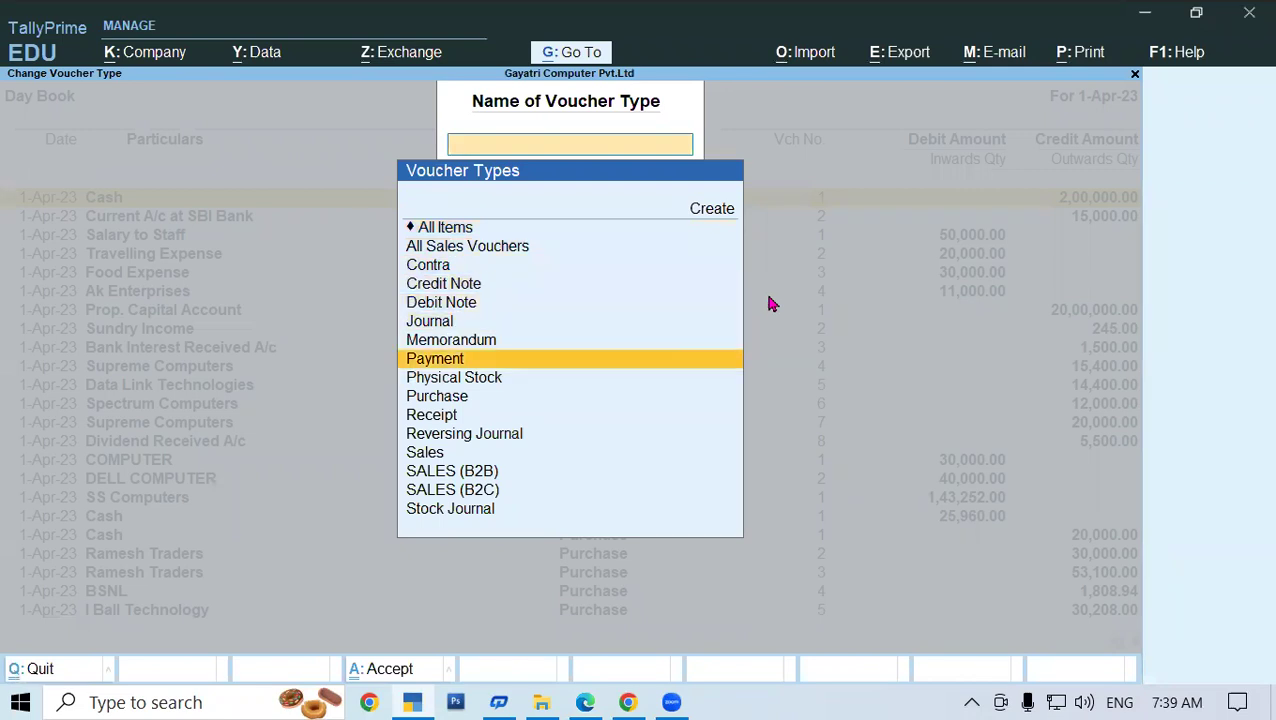
key(Return)
key(Return)
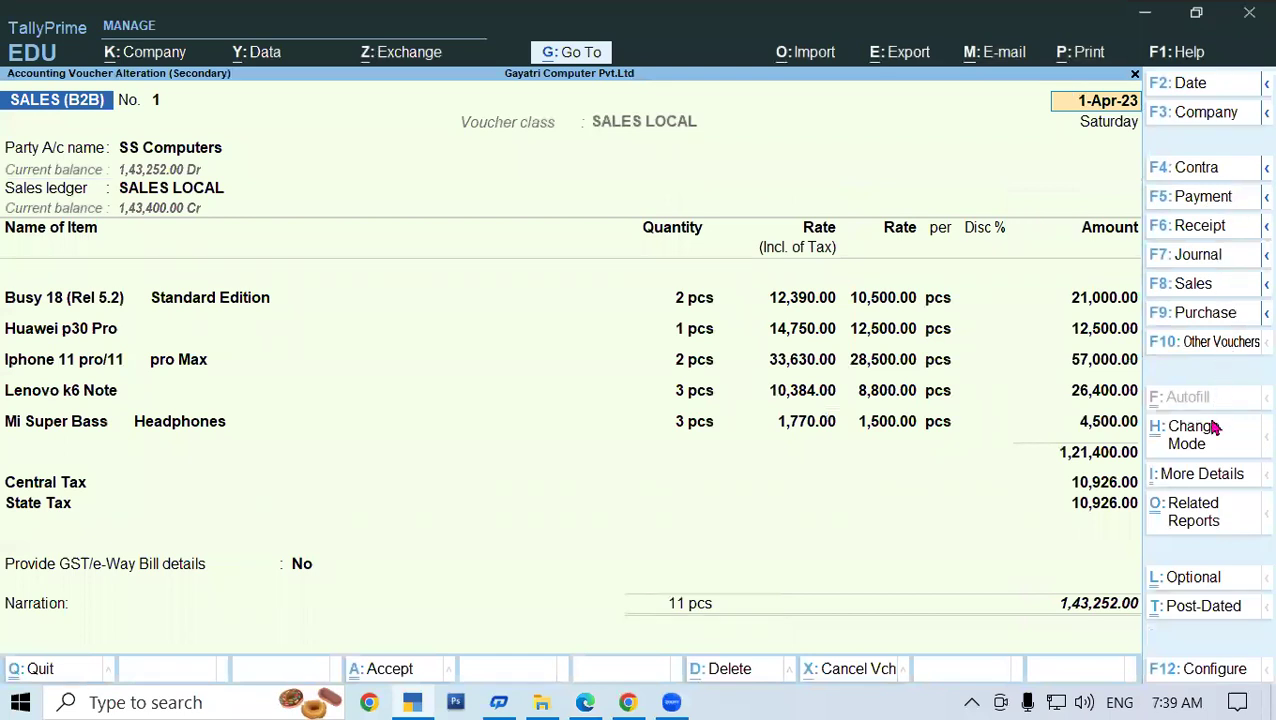
Look through the invoice's additional details, including the extended list, for the GST Tax Analysis option
click(1202, 482)
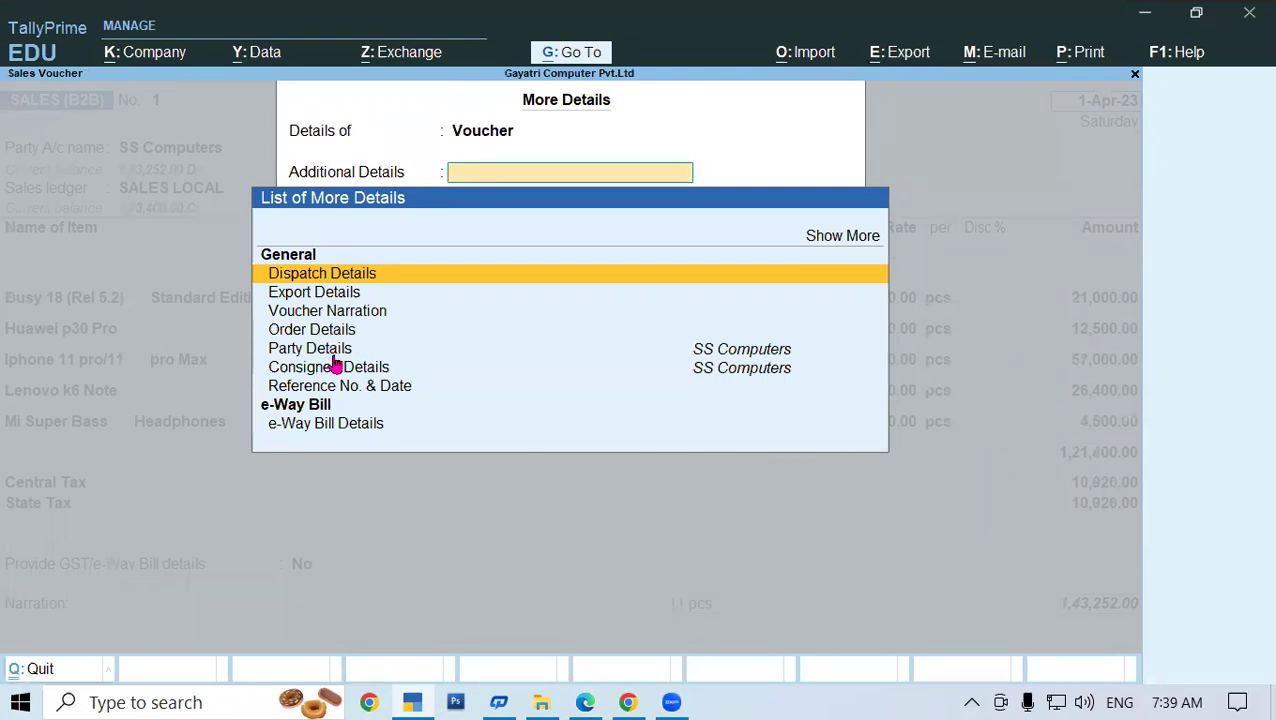
click(703, 352)
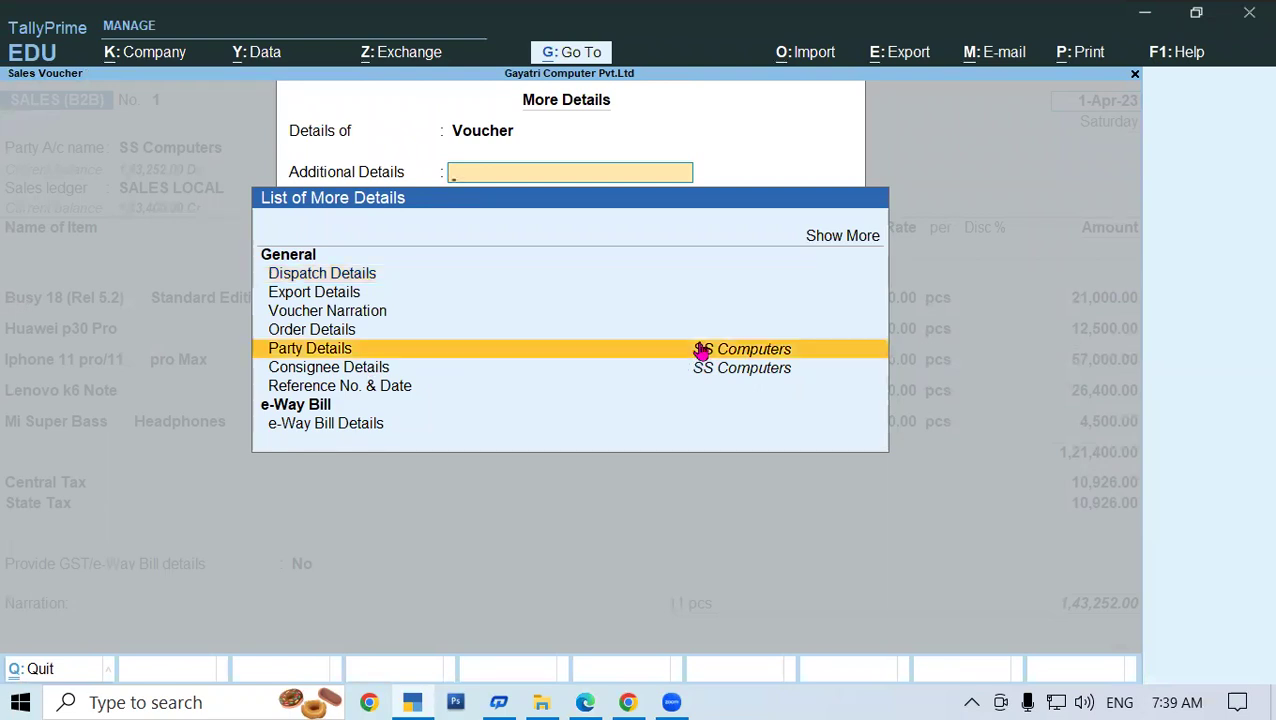
key(Escape)
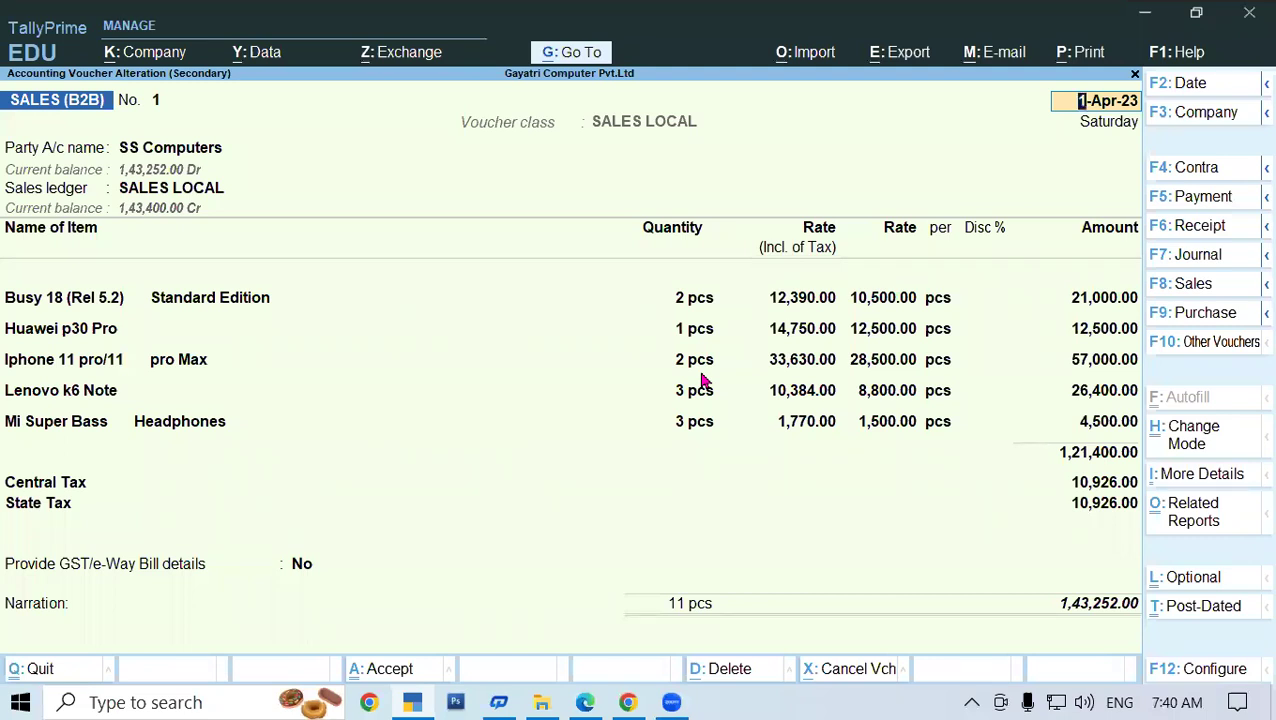
key(ctrl)
key(ctrl+i)
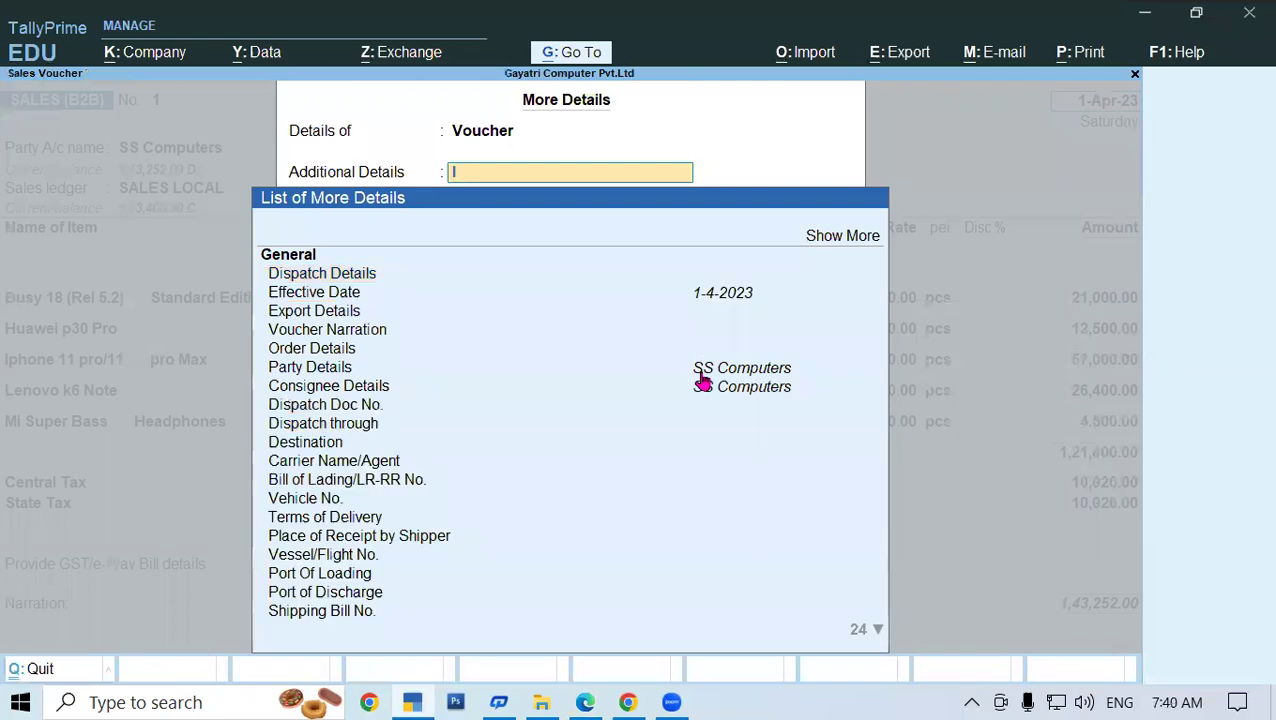
key(Escape)
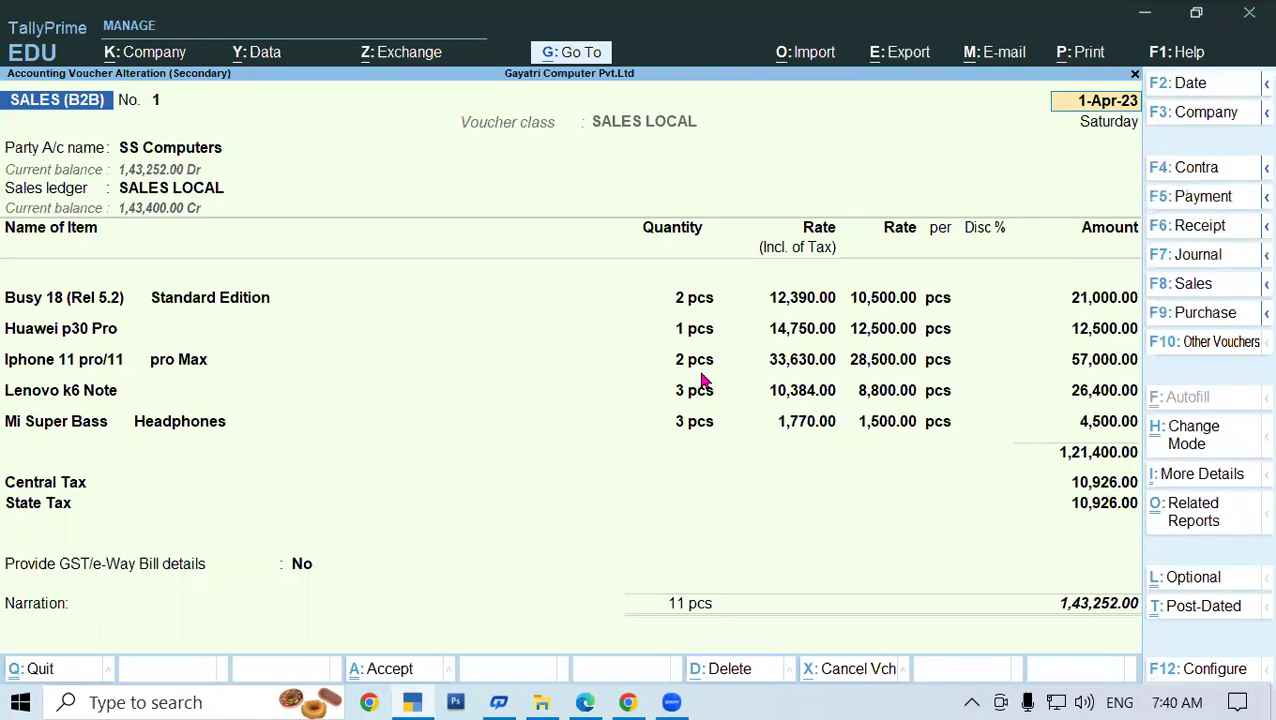
Check the invoice's voucher mode and additional details again, then switch to the PDF's Checking Tax Analysis instructions
key(ctrl+h)
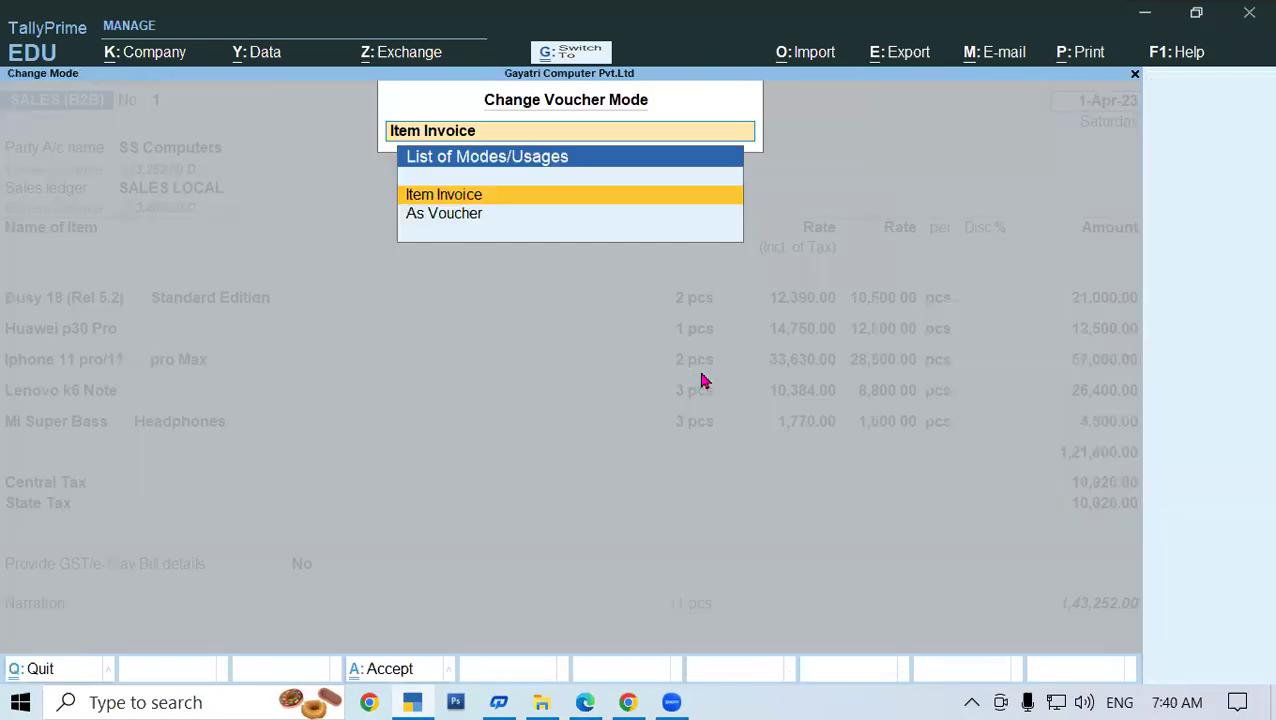
key(BackSpace)
key(Return)
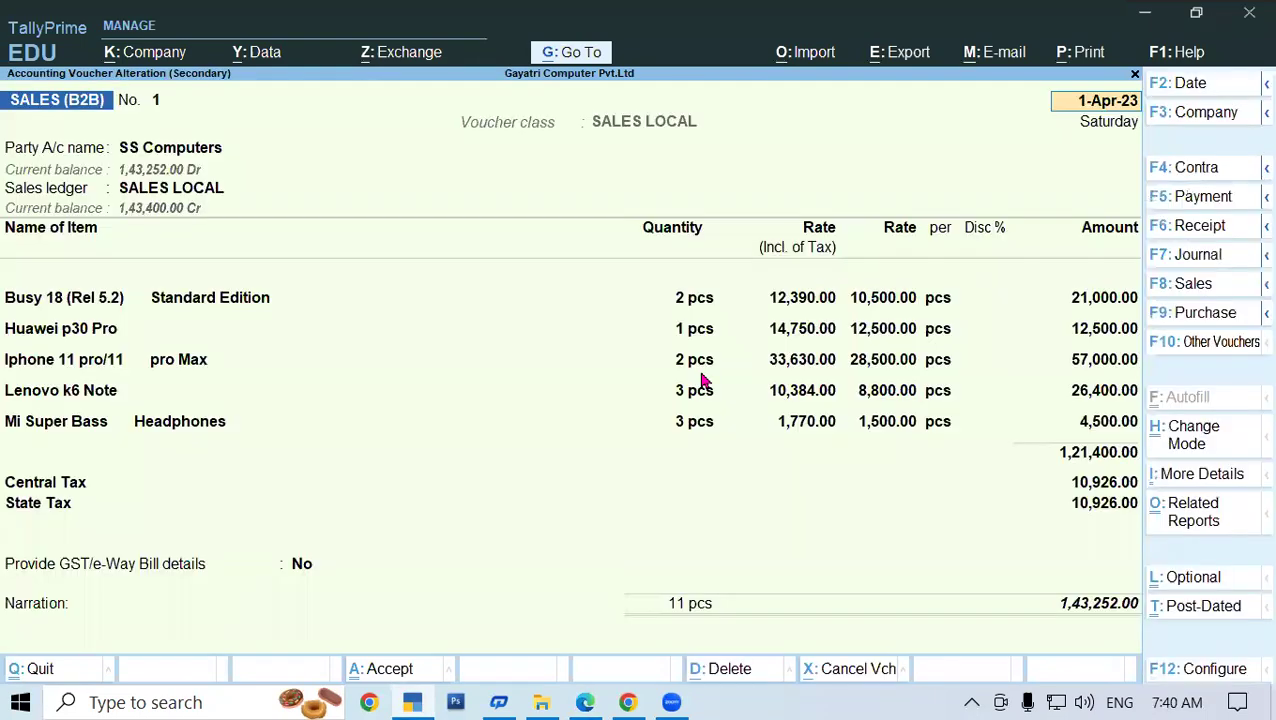
key(ctrl+i)
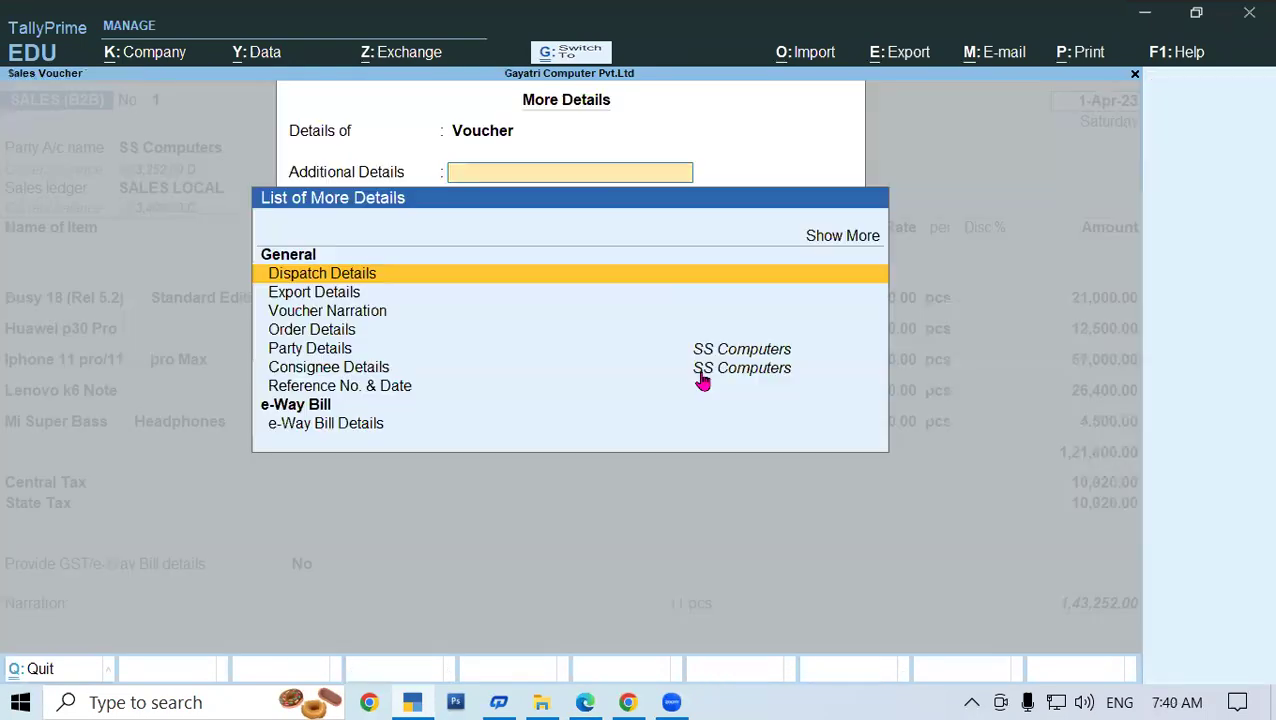
key(Escape)
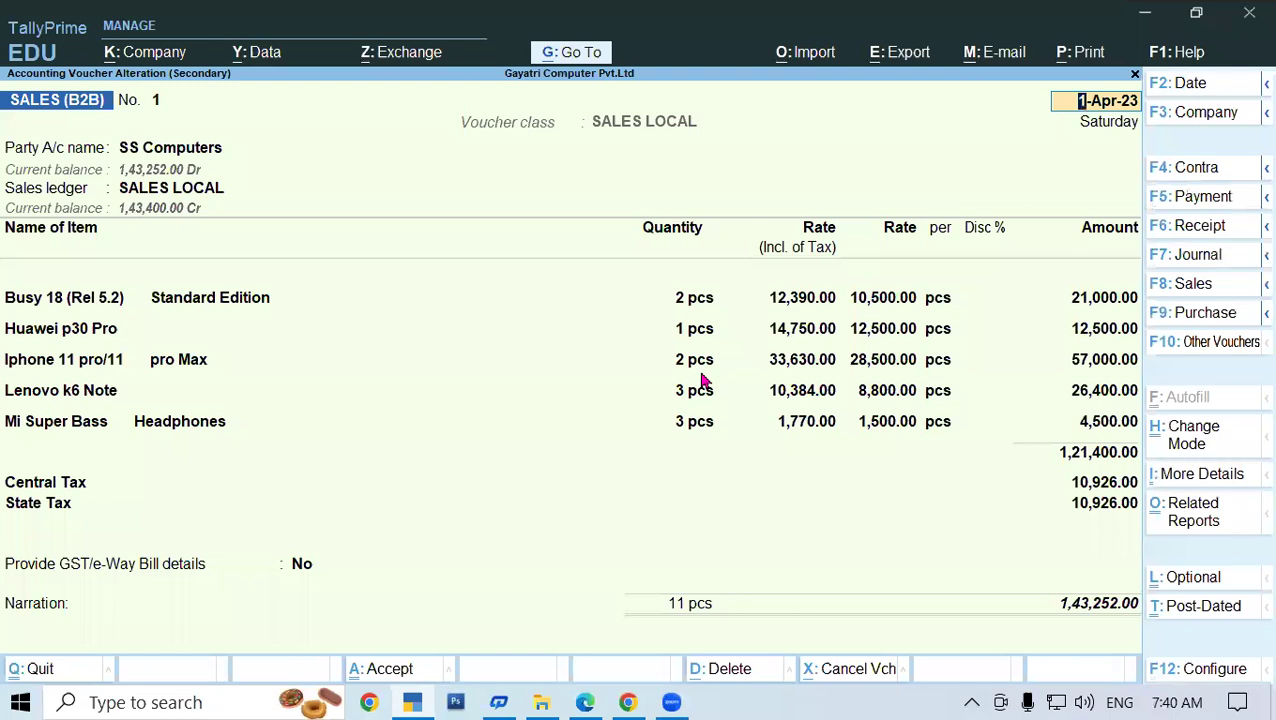
click(588, 702)
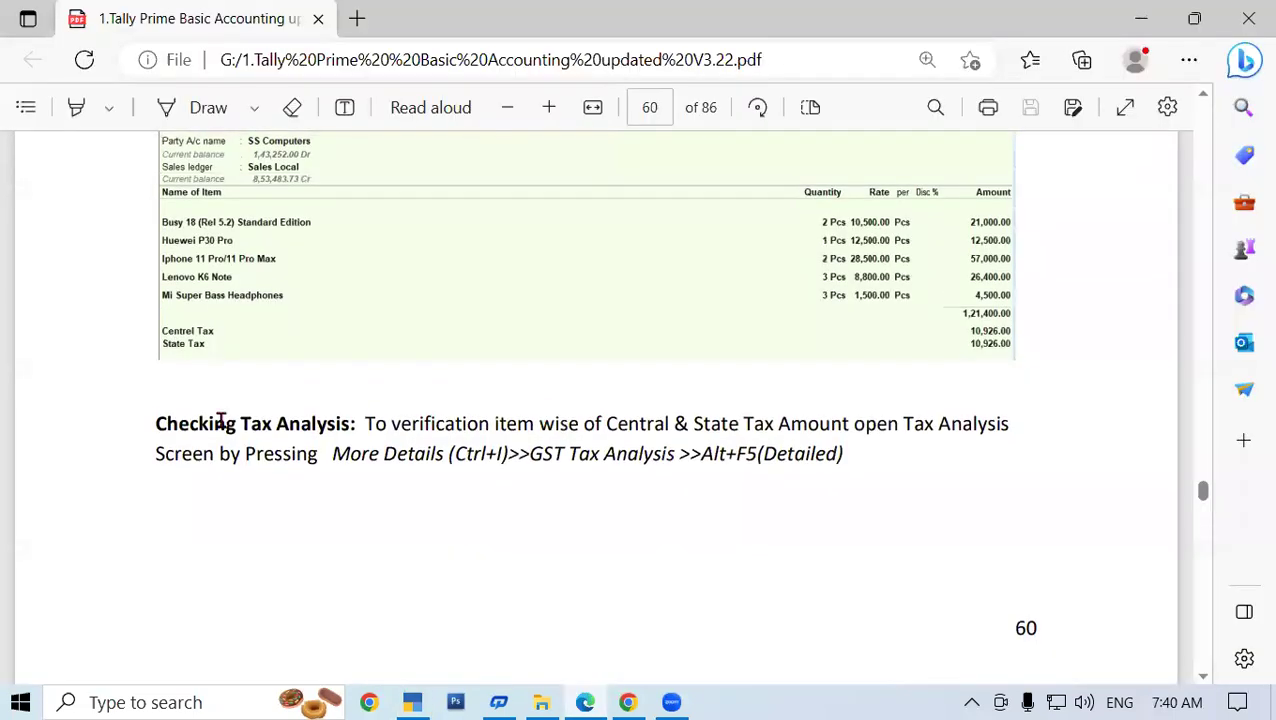